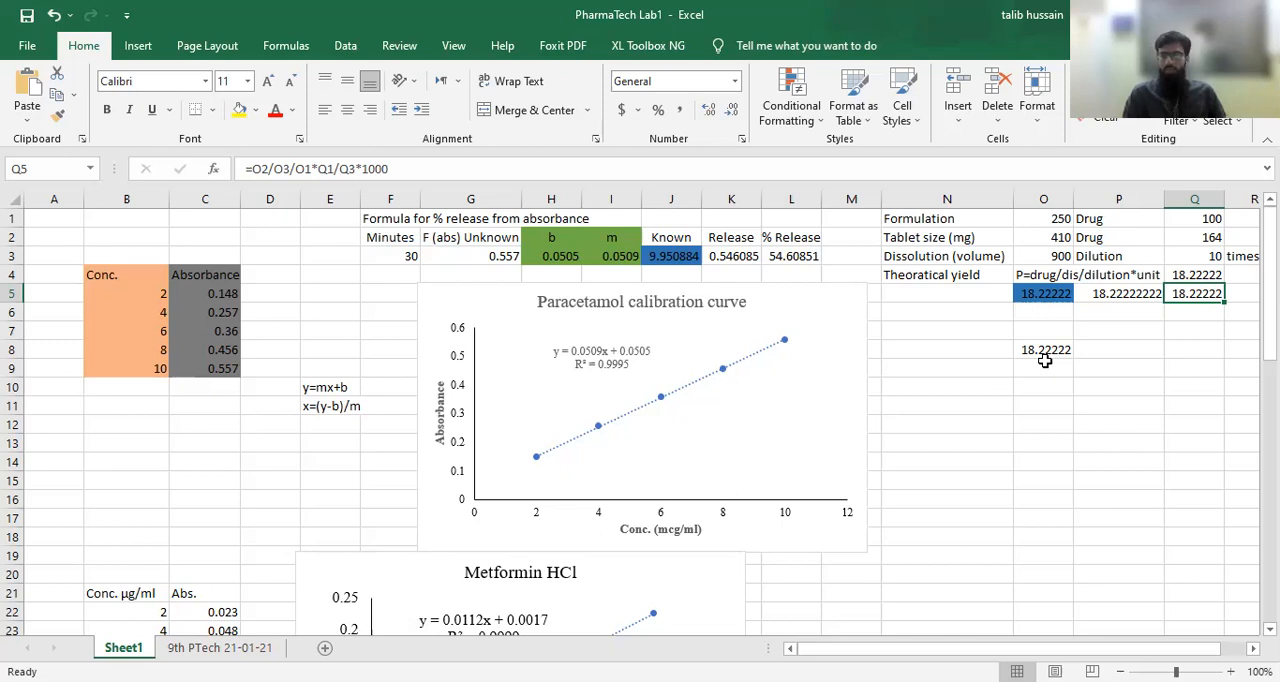
Step: Inspect the theoretical yield formula and its cell references in Q5, leaving the formula as it is
{"action": "left_click", "coordinate": [686, 167]}
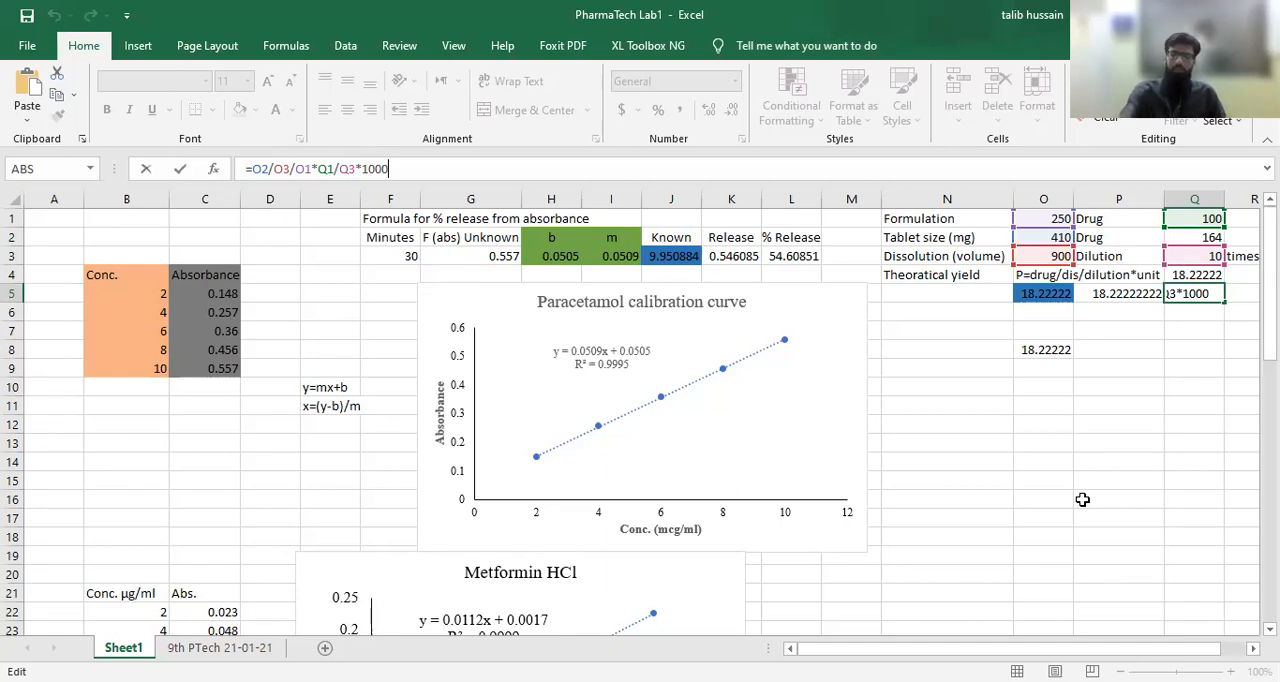
{"action": "key", "text": "Return"}
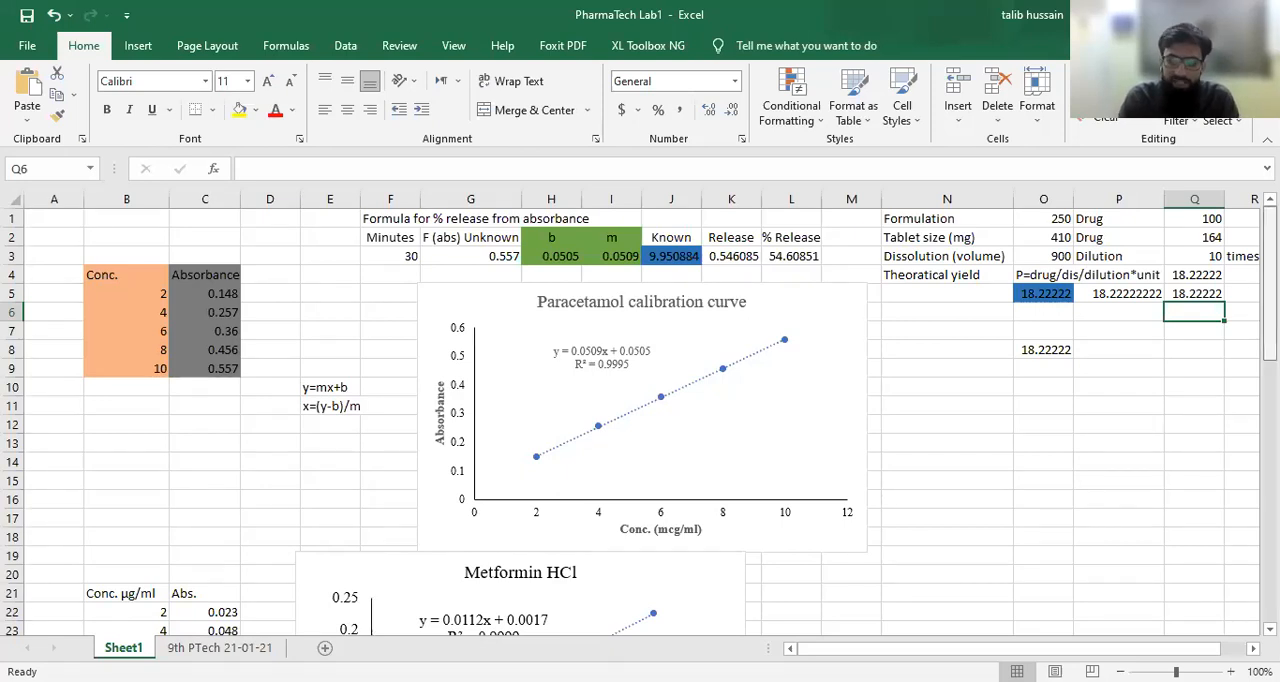
Step: Centre the header row of the absorbance table, from hours through F7 (B36:I36)
{"action": "scroll", "coordinate": [698, 442], "scroll_direction": "down", "scroll_amount": 10}
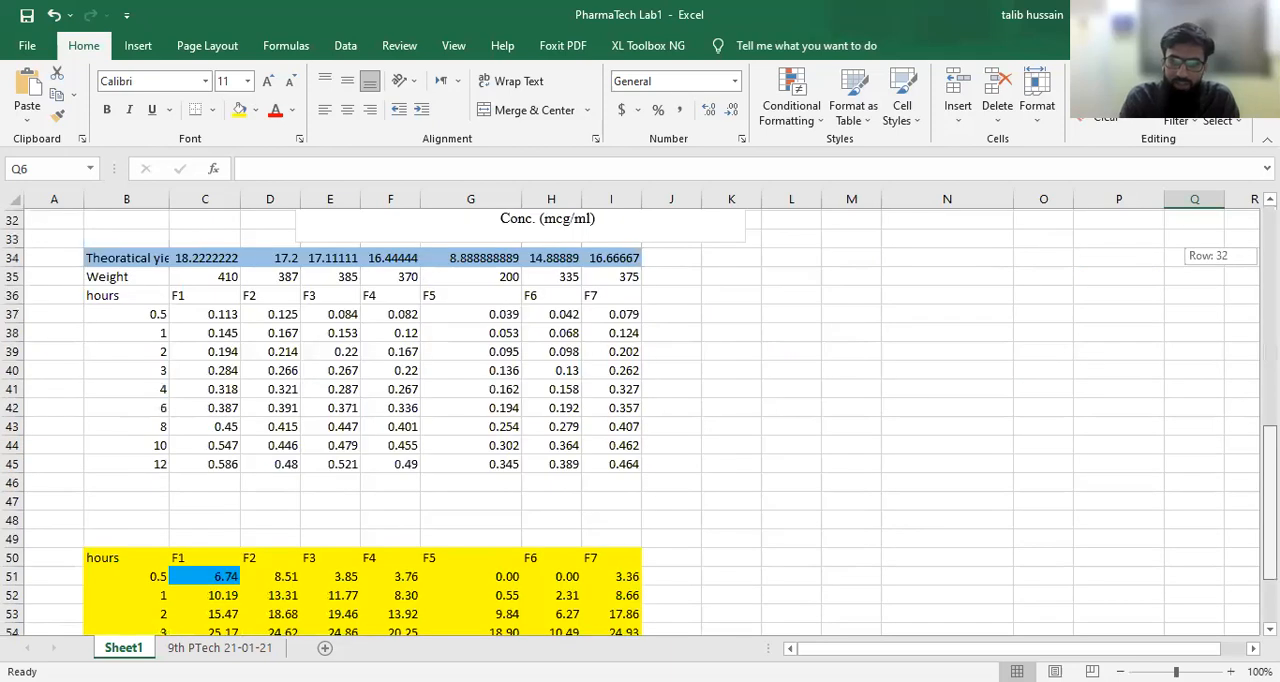
{"action": "scroll", "coordinate": [698, 442], "scroll_direction": "up", "scroll_amount": 1}
{"action": "scroll", "coordinate": [261, 387], "scroll_direction": "down", "scroll_amount": 1}
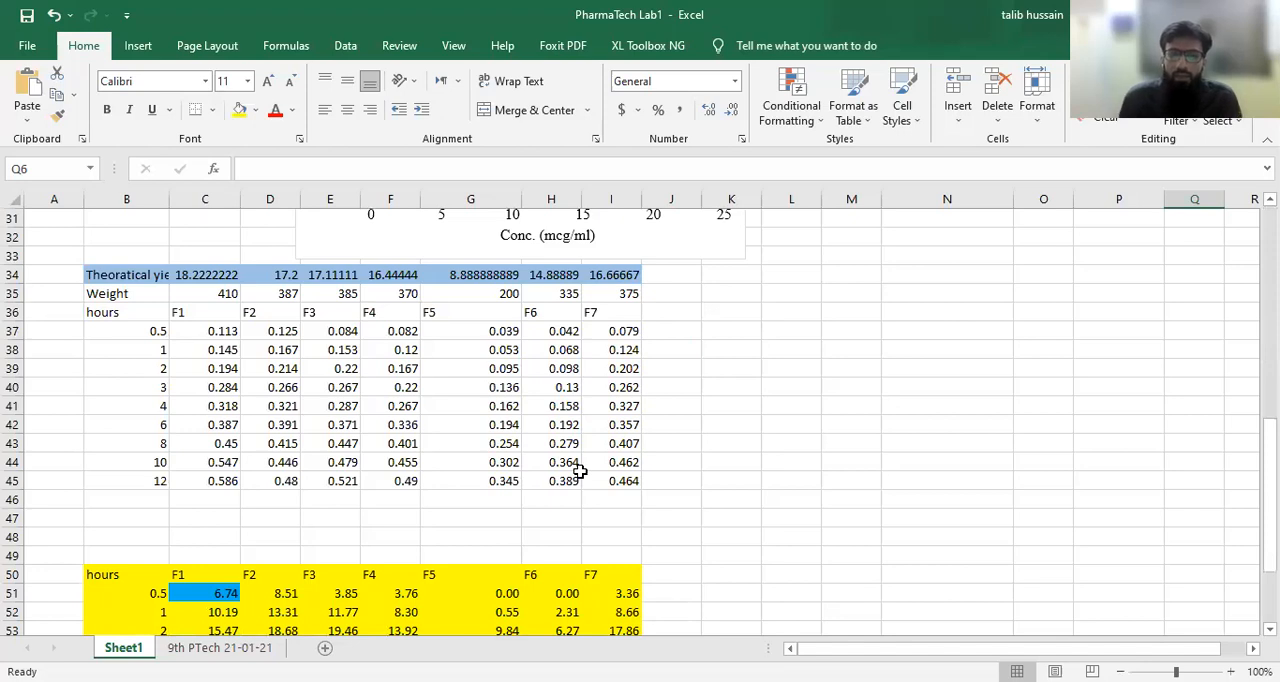
{"action": "left_click", "coordinate": [107, 313]}
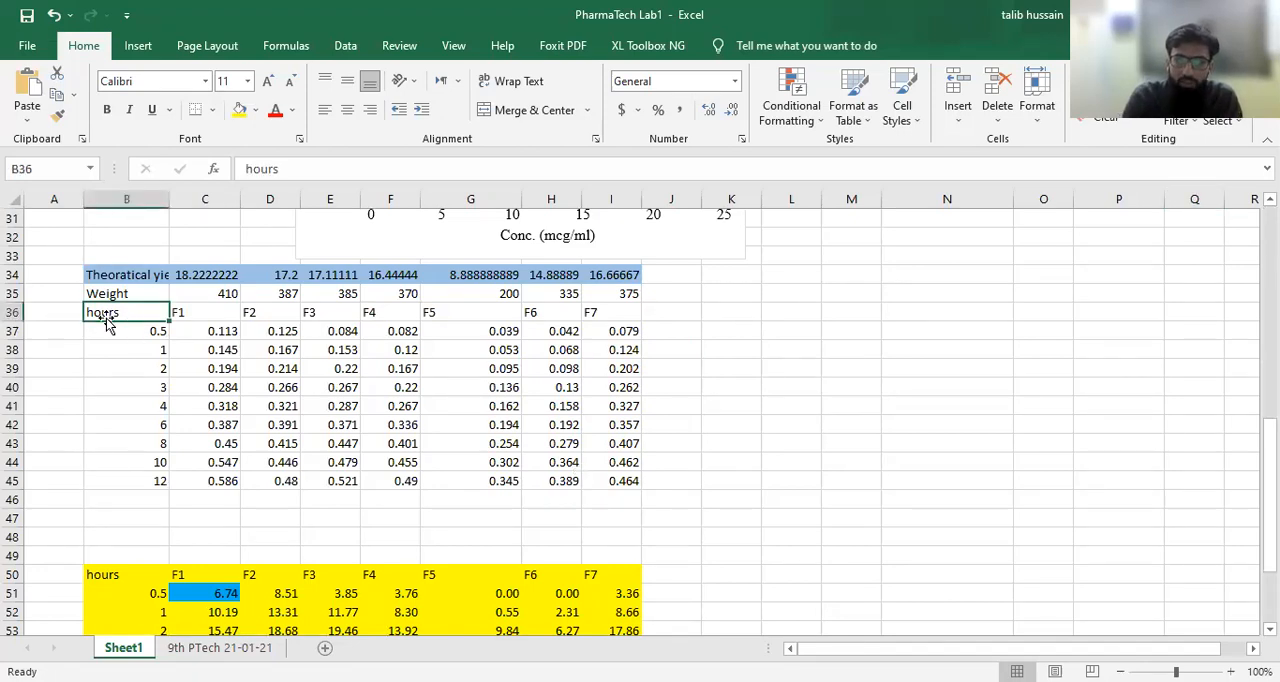
{"action": "left_click", "coordinate": [200, 313]}
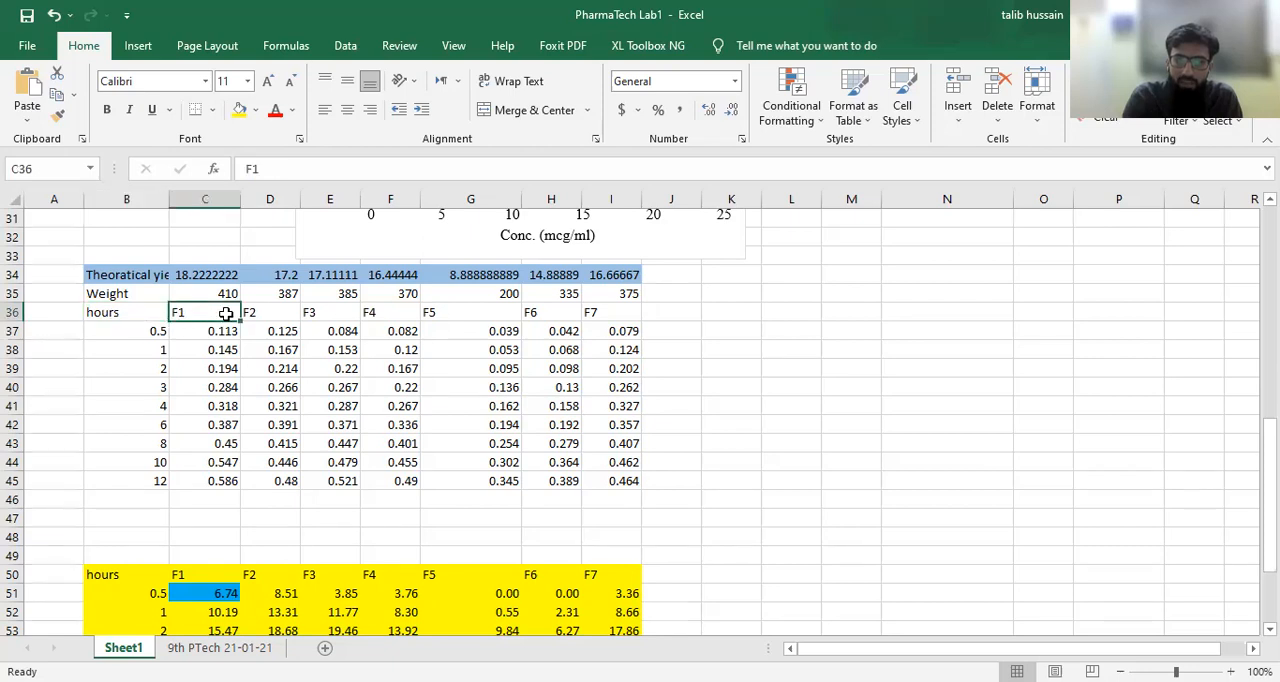
{"action": "left_click_drag", "start_coordinate": [107, 312], "coordinate": [476, 348]}
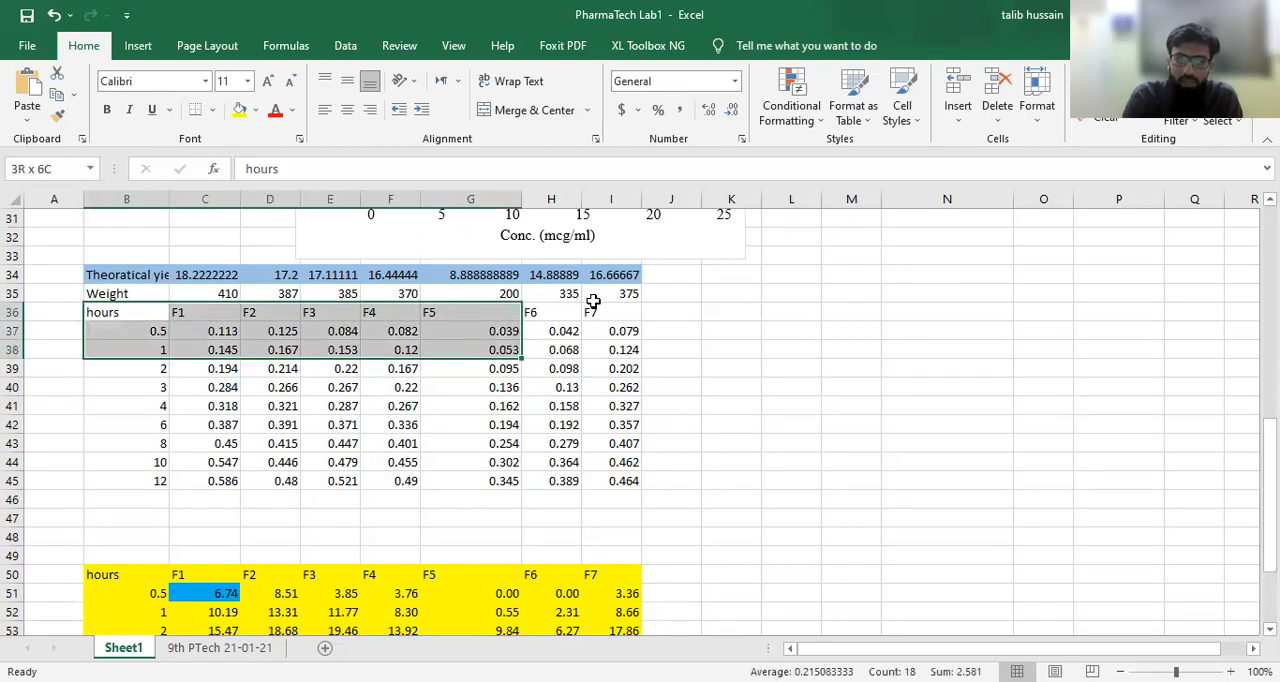
{"action": "left_click_drag", "start_coordinate": [624, 312], "coordinate": [626, 312]}
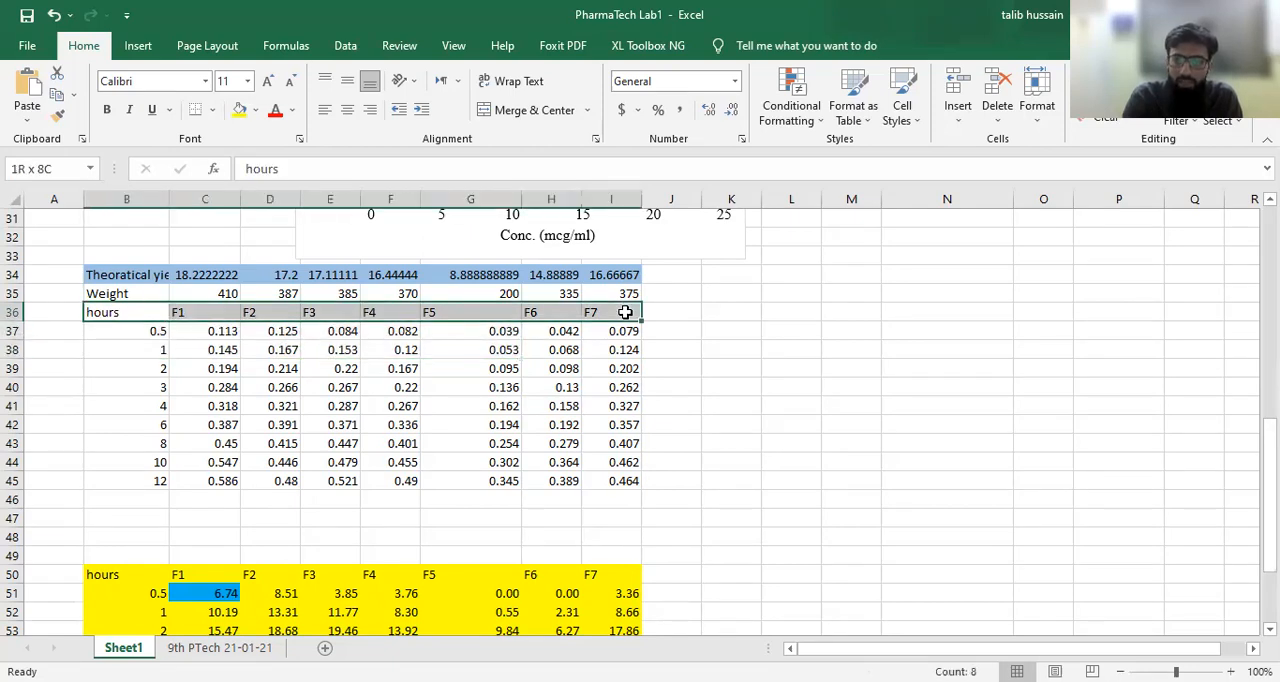
{"action": "left_click", "coordinate": [348, 113]}
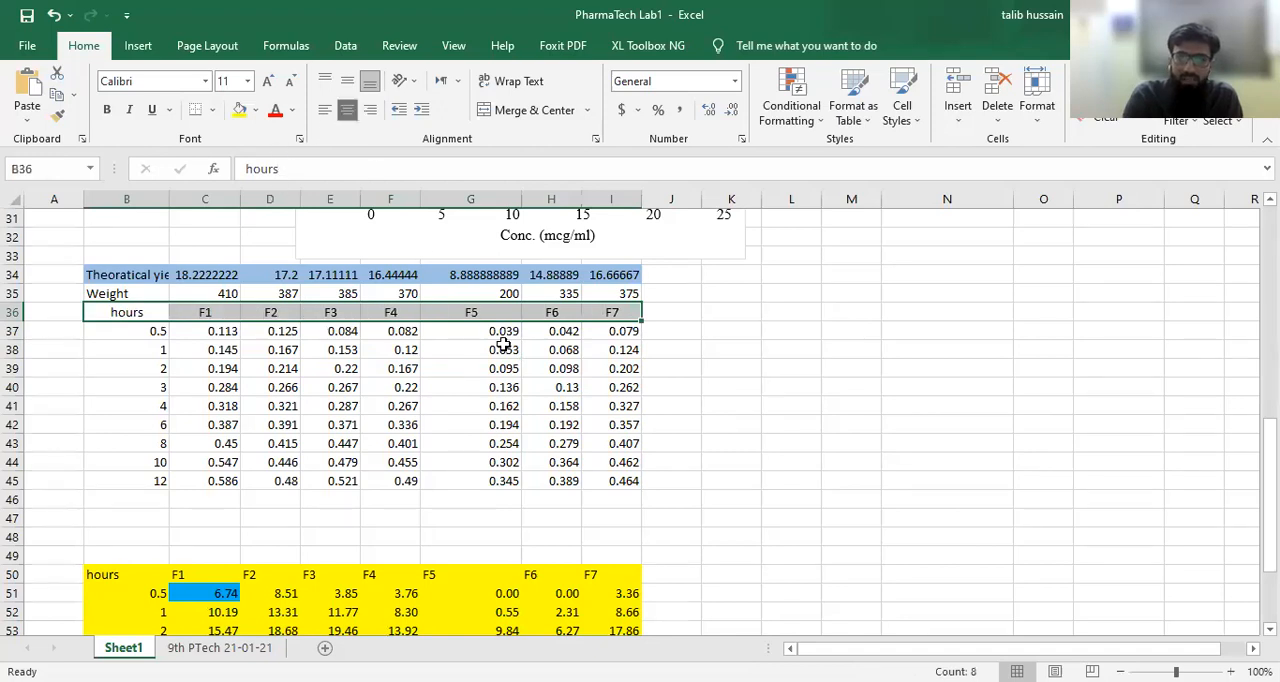
{"action": "left_click", "coordinate": [860, 358]}
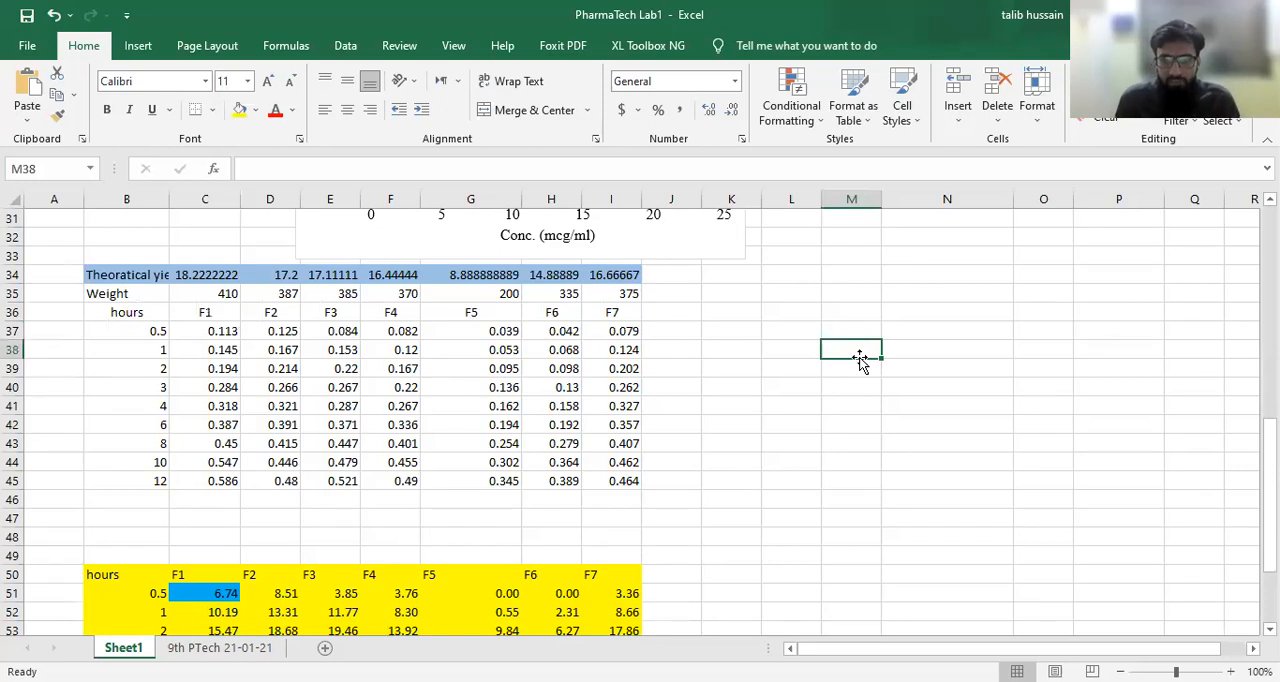
Step: Go through the sampling times in the hours column of the absorbance table, from B37 to B45
{"action": "left_click", "coordinate": [133, 330]}
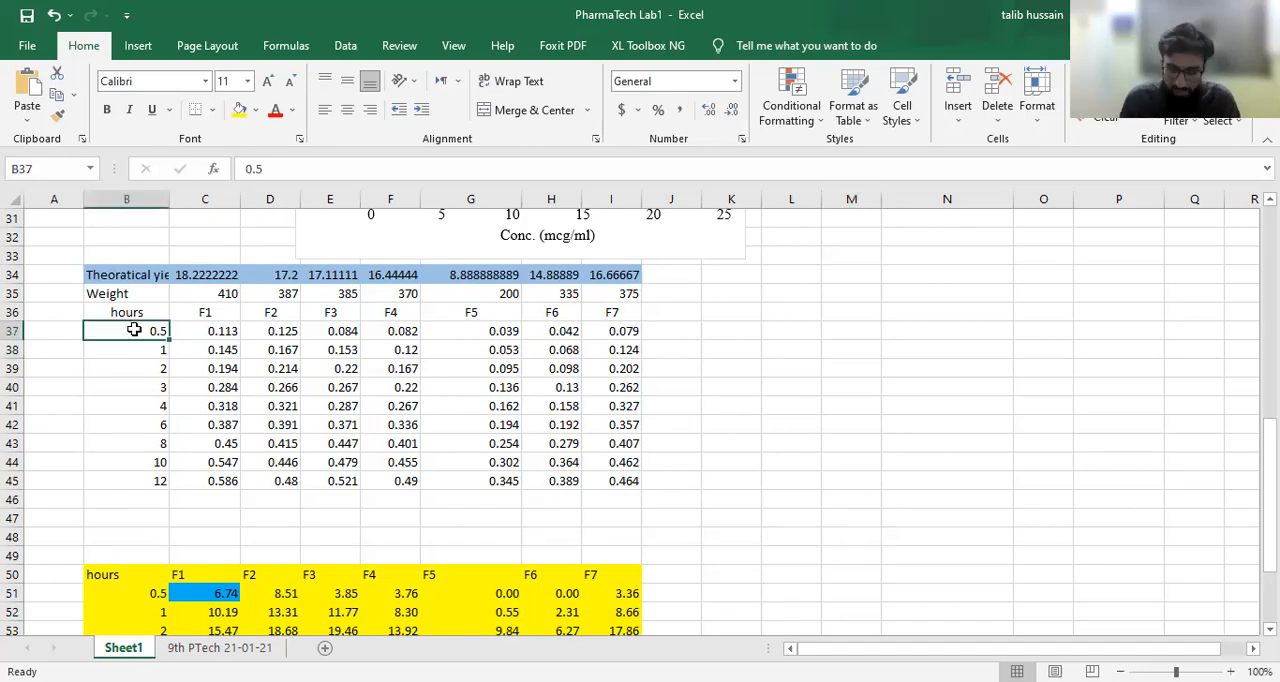
{"action": "key", "text": "Down"}
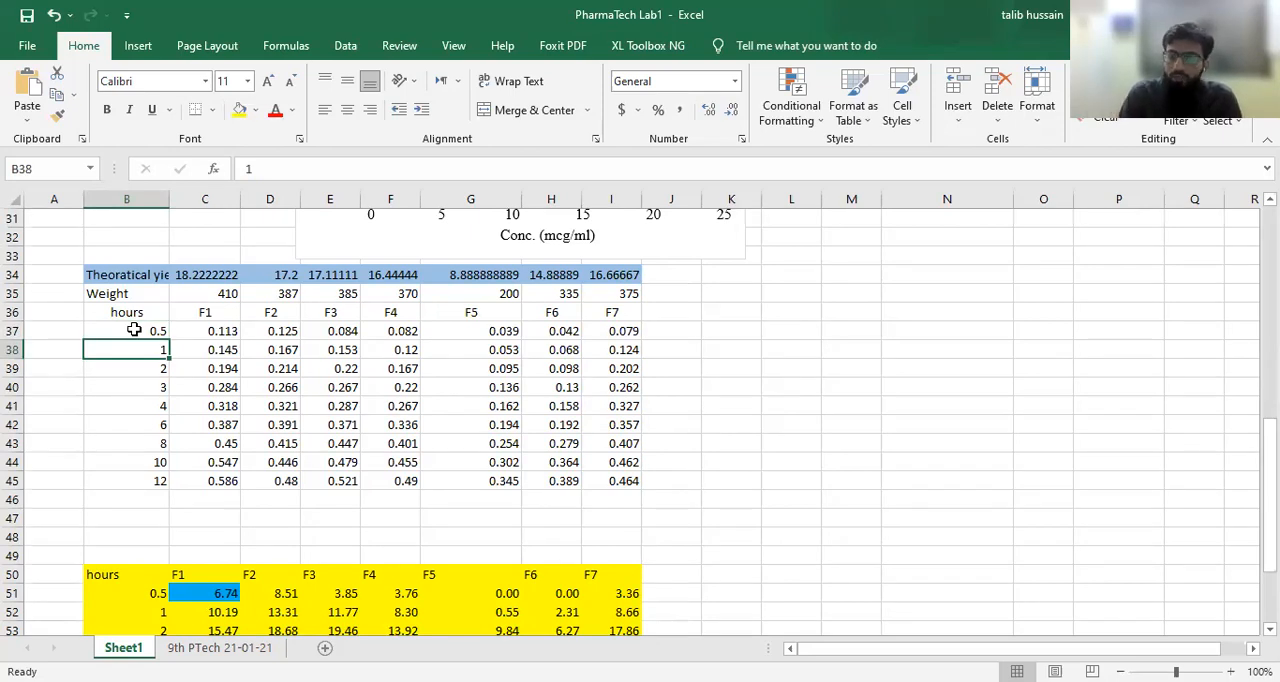
{"action": "key", "text": "Down"}
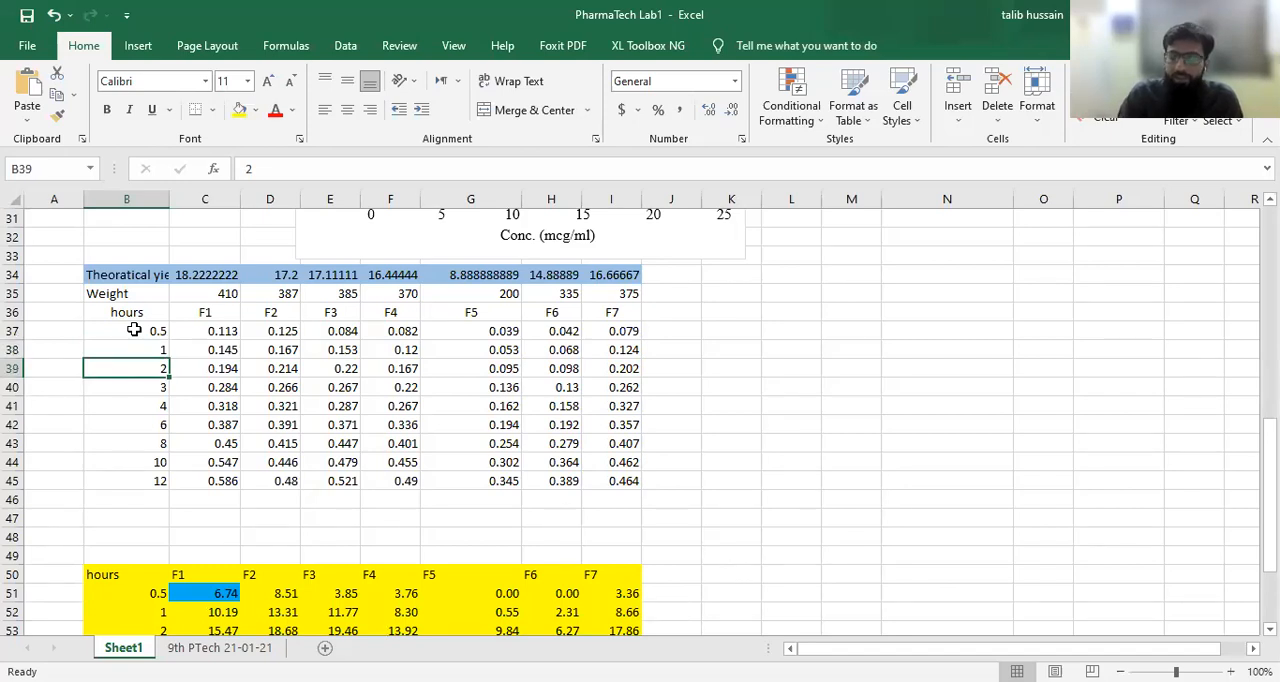
{"action": "key", "text": "Down"}
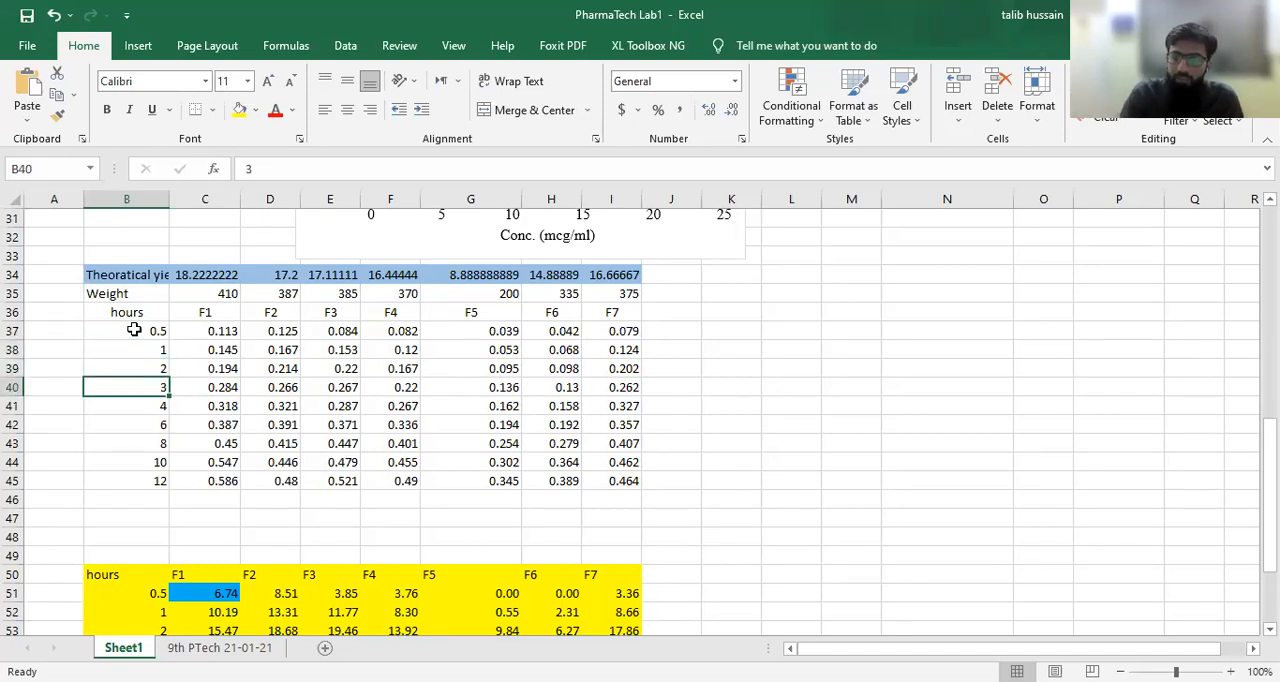
{"action": "key", "text": "Down"}
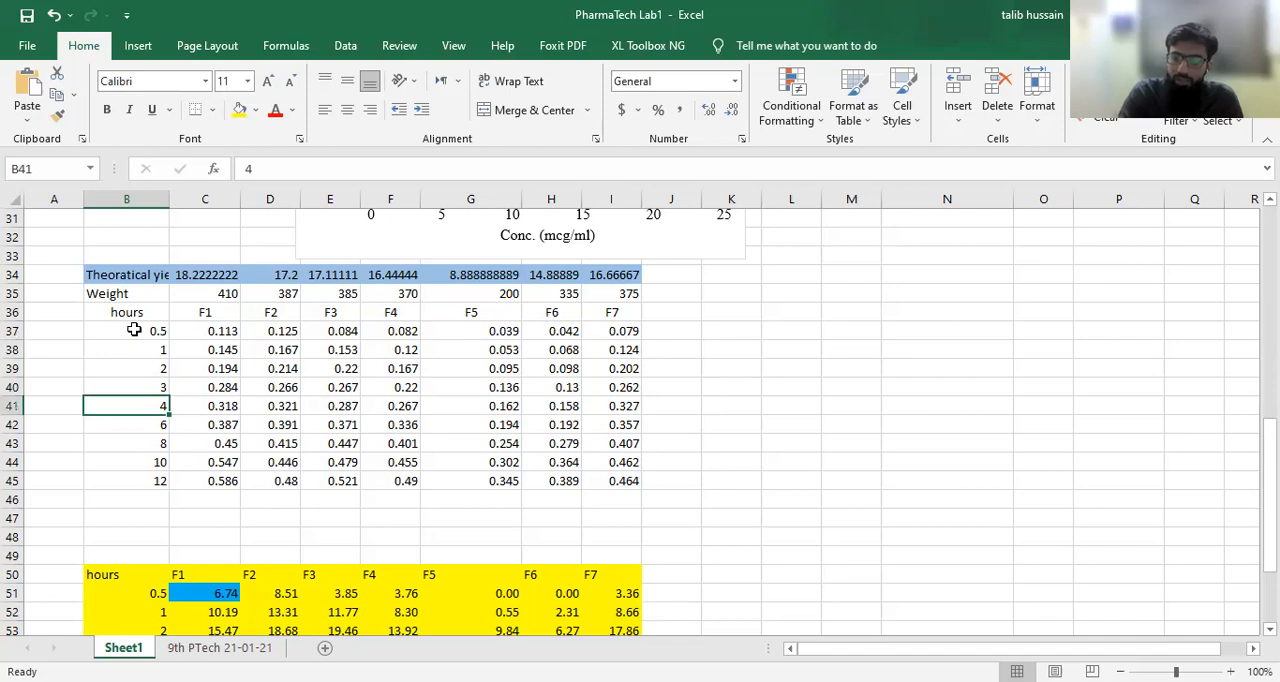
{"action": "key", "text": "Down"}
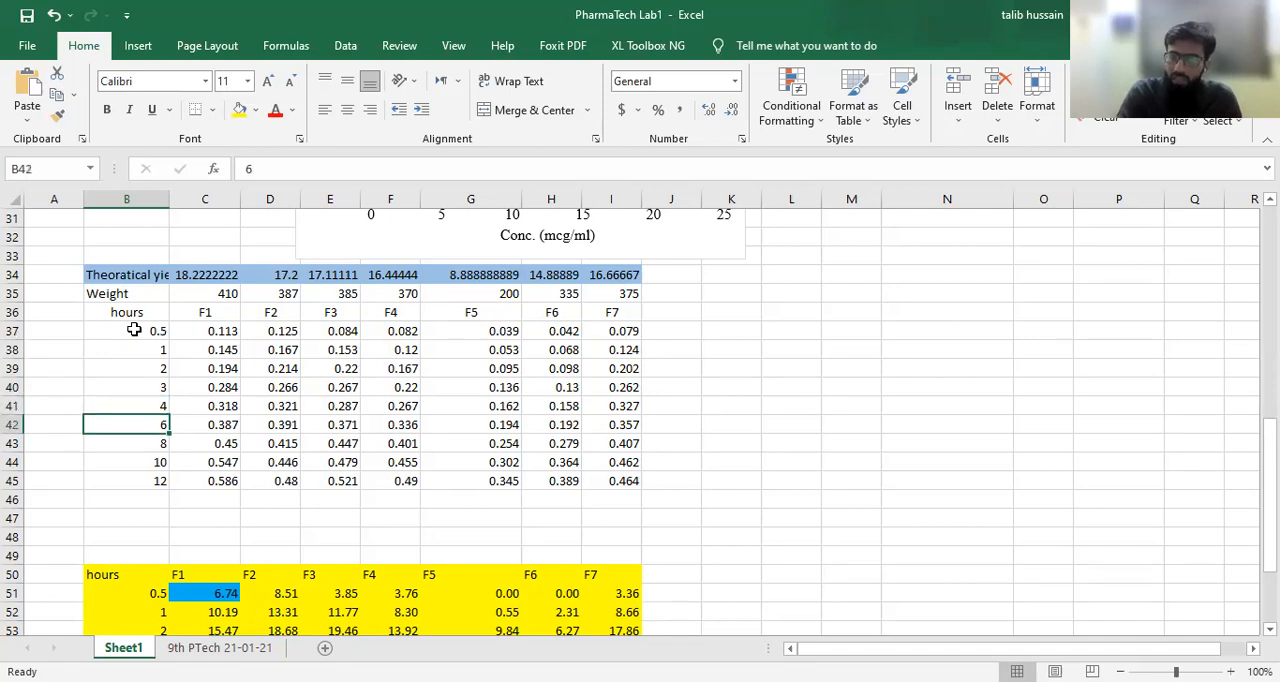
{"action": "key", "text": "Down"}
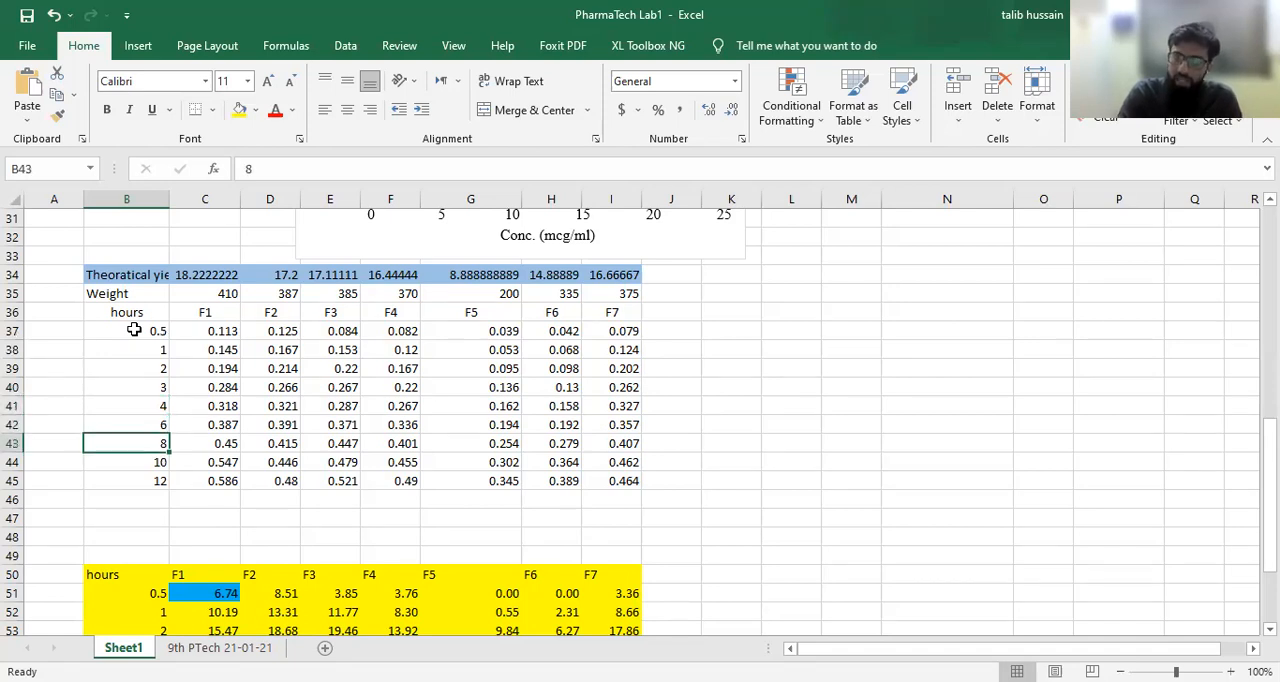
{"action": "key", "text": "Down"}
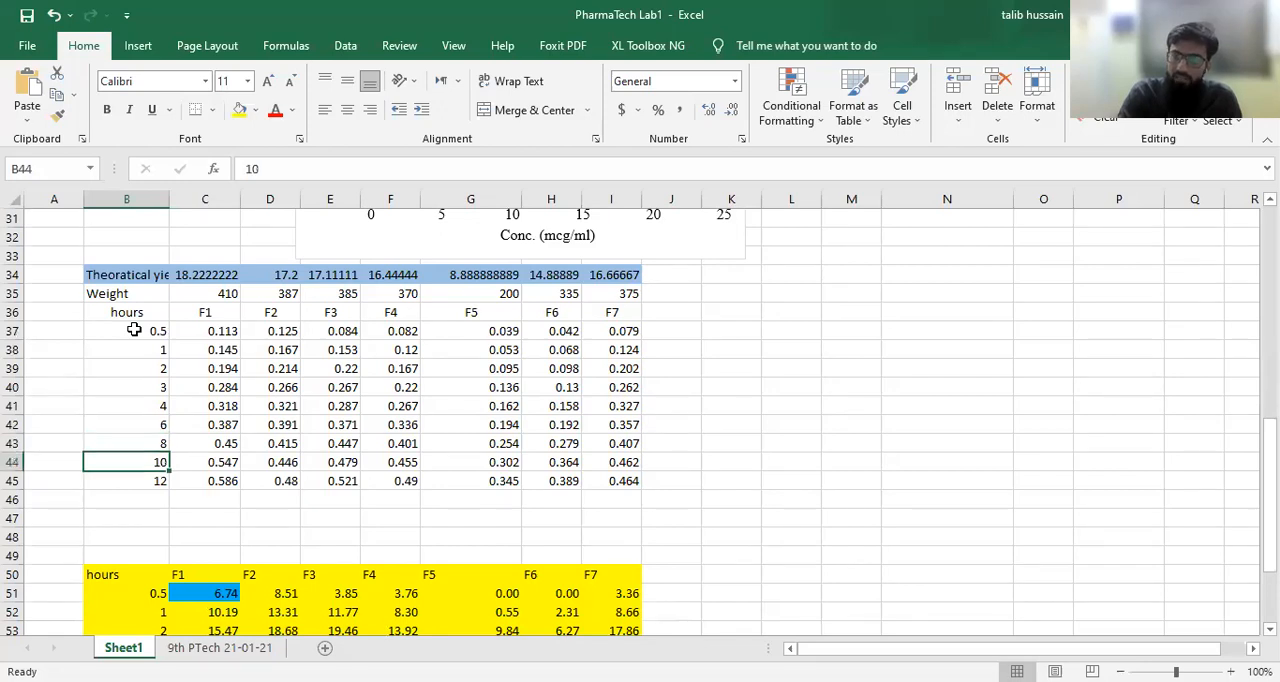
{"action": "key", "text": "Down"}
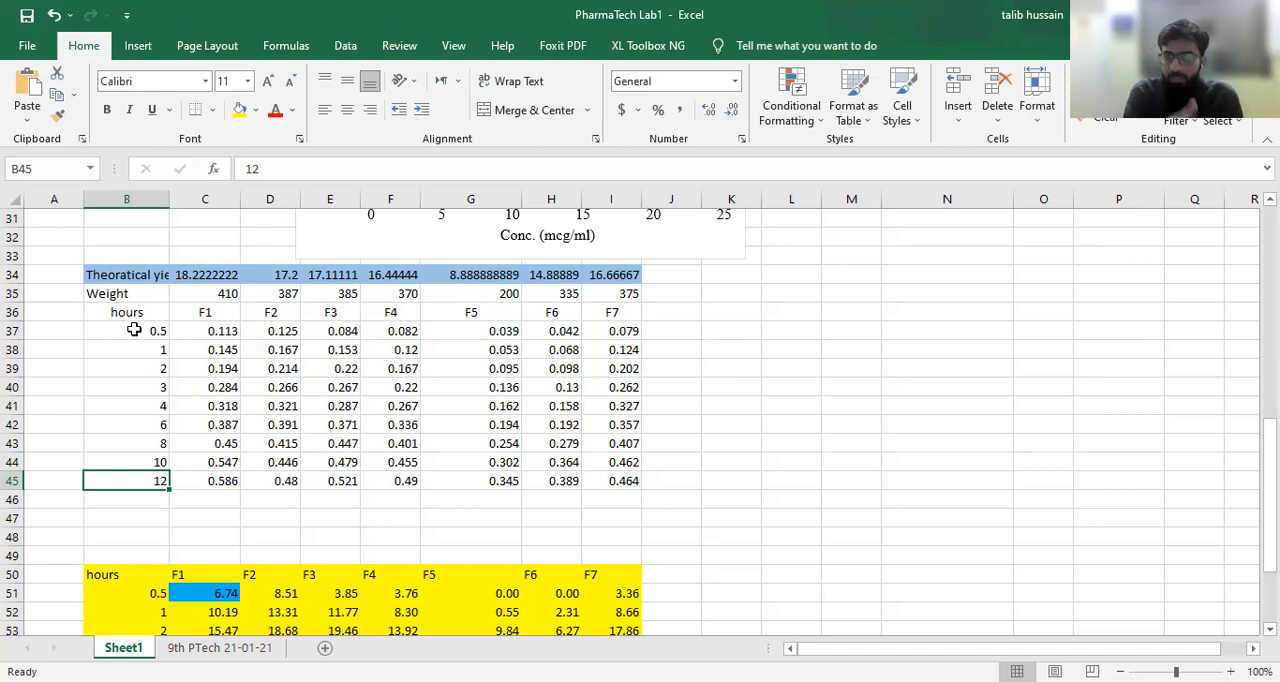
Step: Review the formulation headers F1 to F7 and each formulation's absorbance at 0.5 hours (C37:I37)
{"action": "left_click_drag", "start_coordinate": [194, 313], "coordinate": [622, 314]}
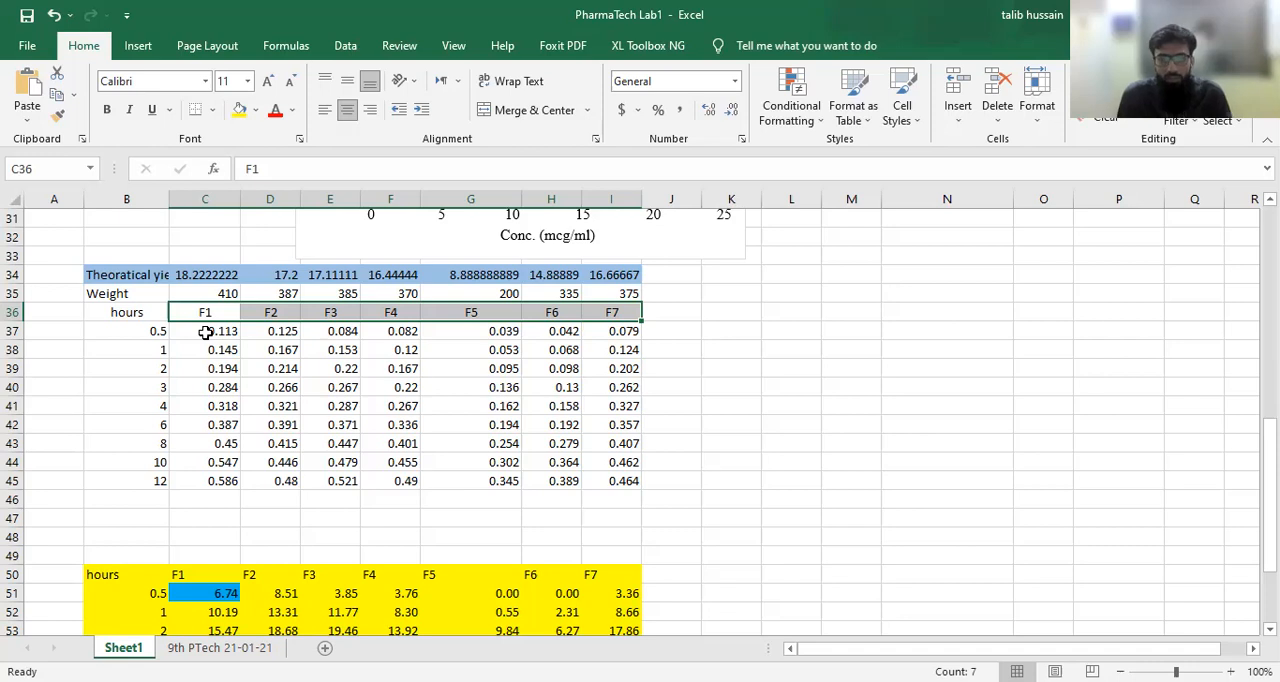
{"action": "left_click", "coordinate": [220, 331]}
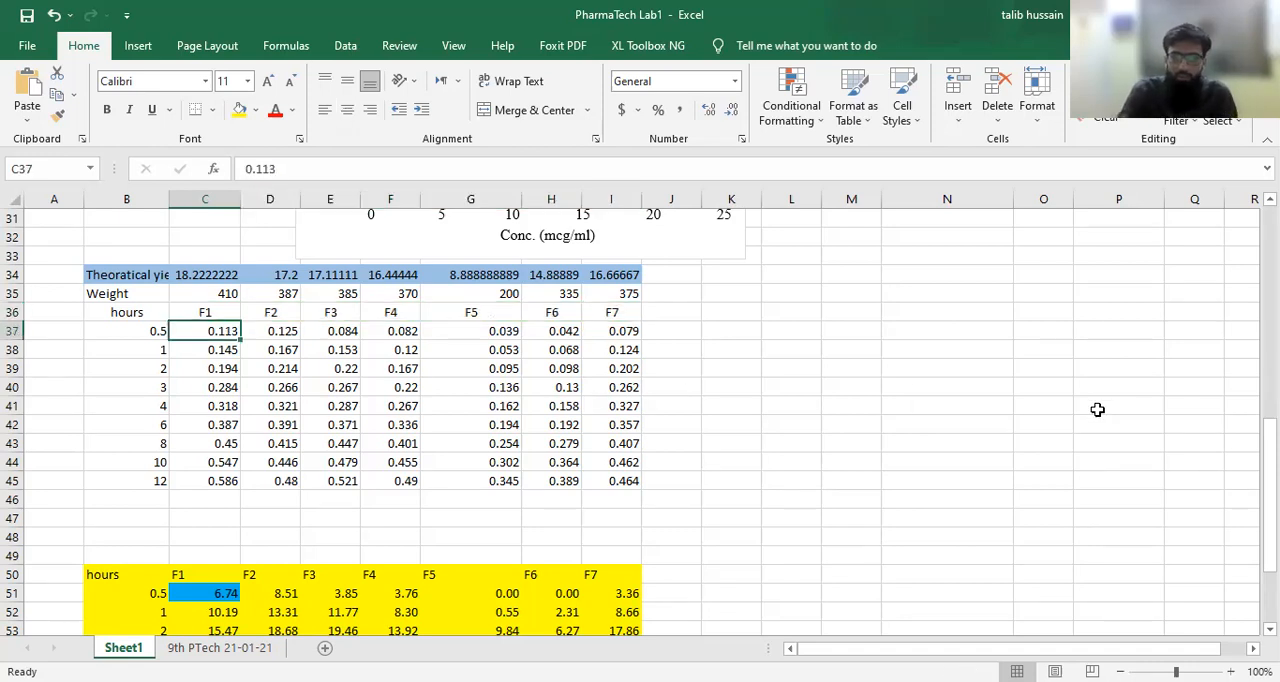
{"action": "key", "text": "Right"}
{"action": "key", "text": "Right"}
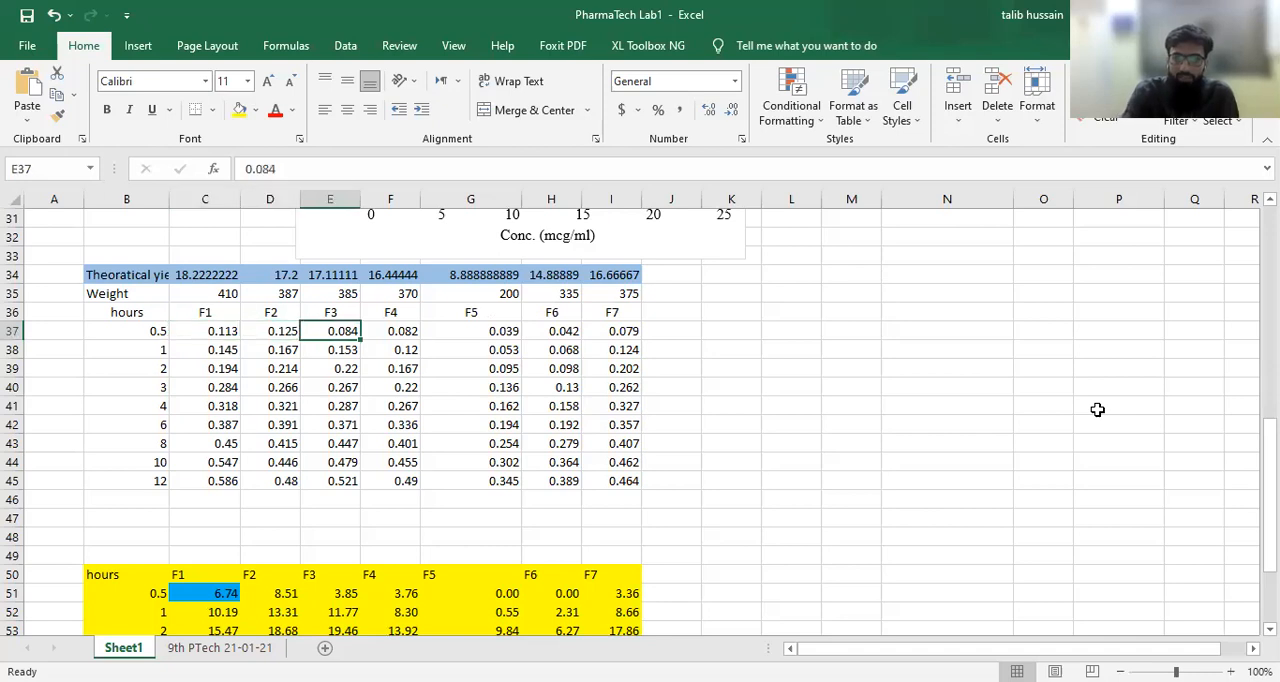
{"action": "key", "text": "Right"}
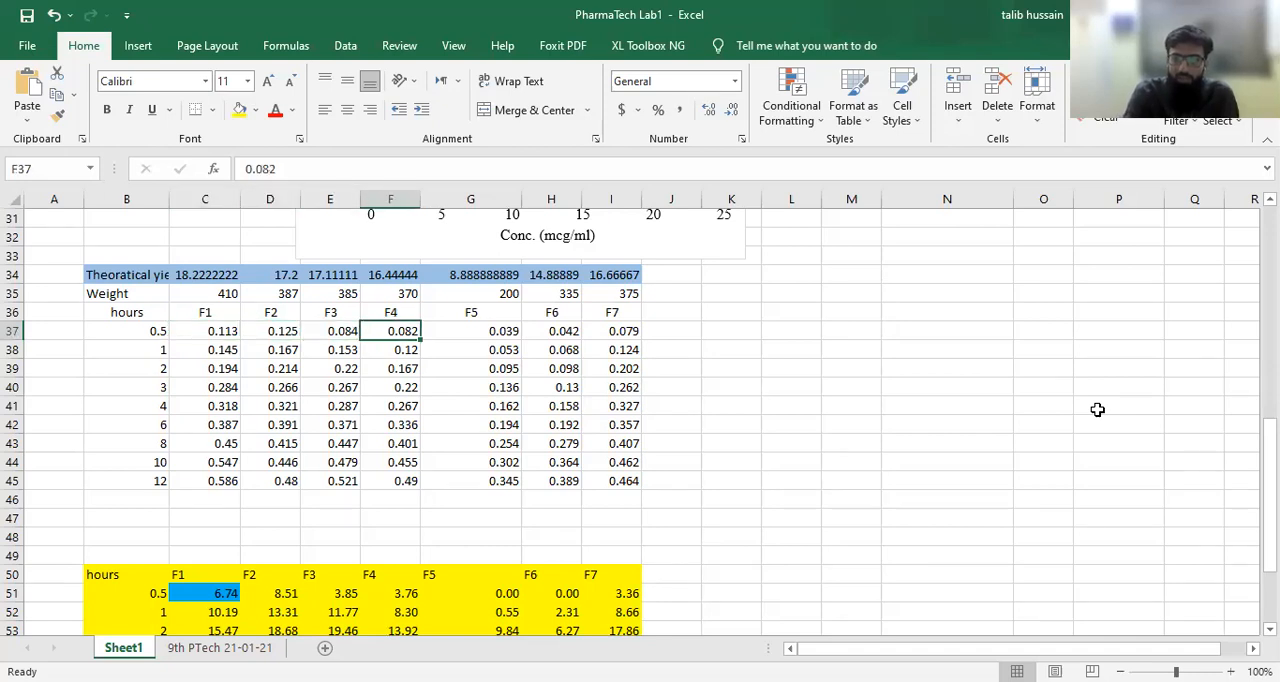
{"action": "key", "text": "Right"}
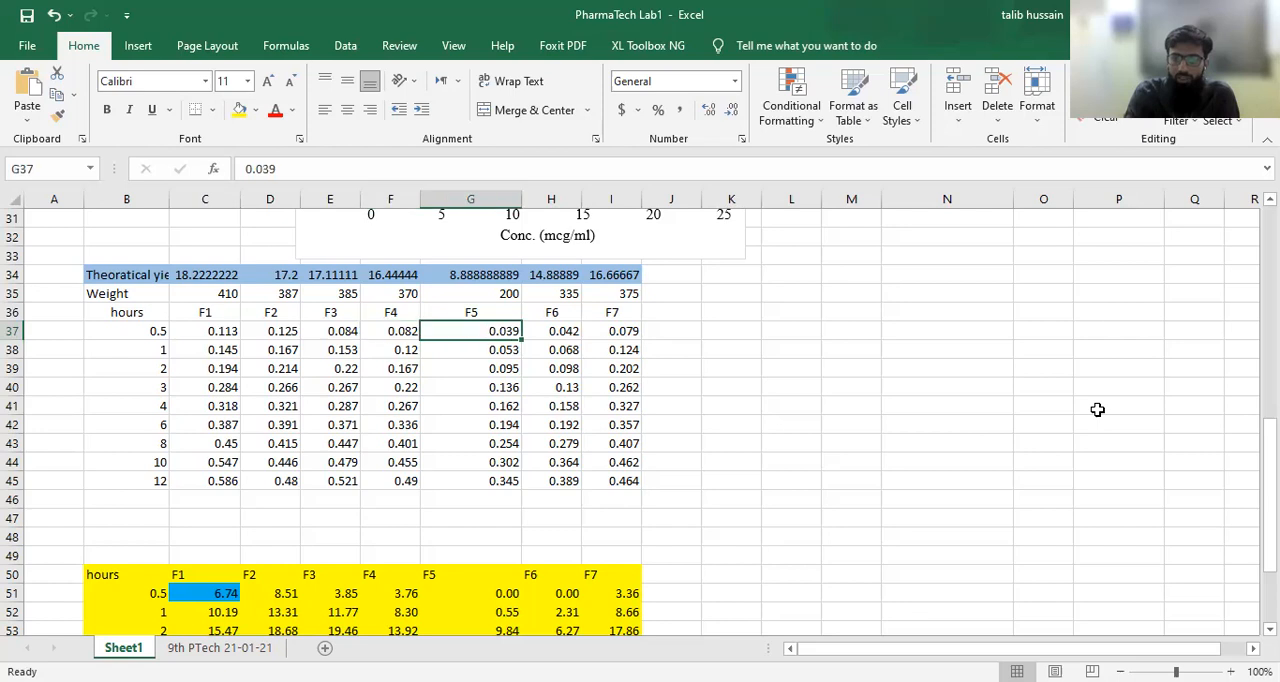
{"action": "key", "text": "Right"}
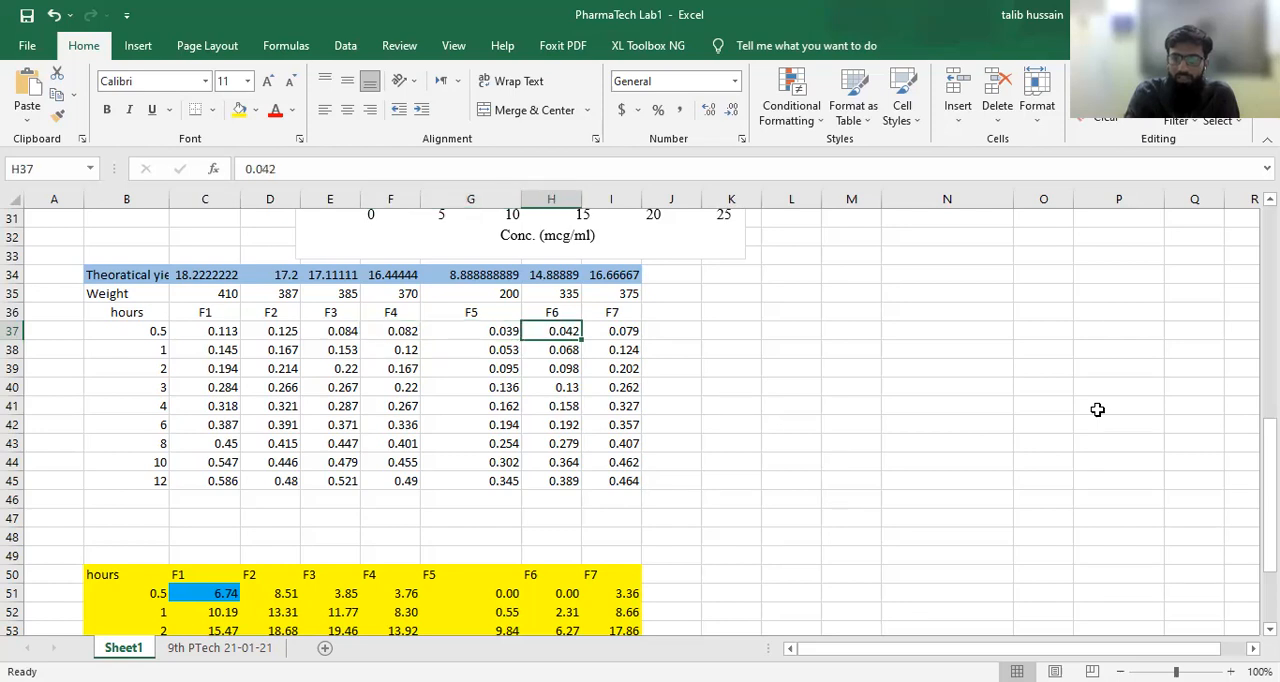
{"action": "key", "text": "Right"}
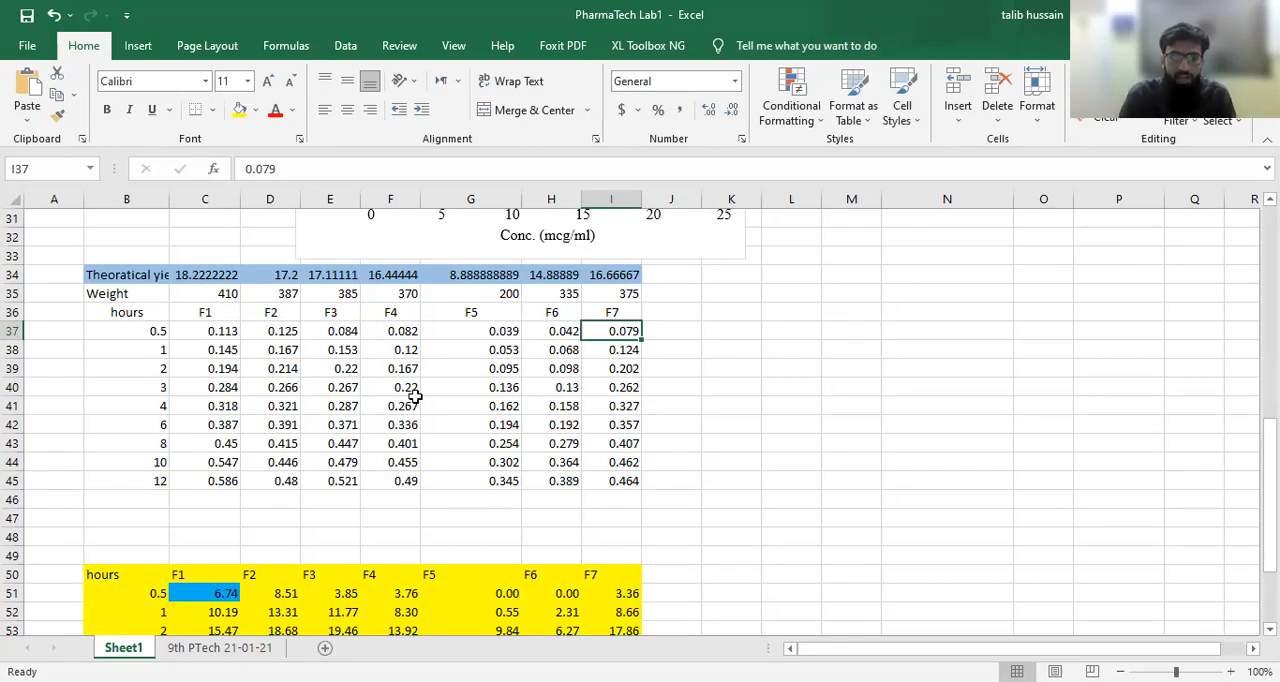
Step: Select the absorbance readings of all formulations together with their sampling times, B37:I45
{"action": "left_click_drag", "start_coordinate": [205, 331], "coordinate": [622, 483]}
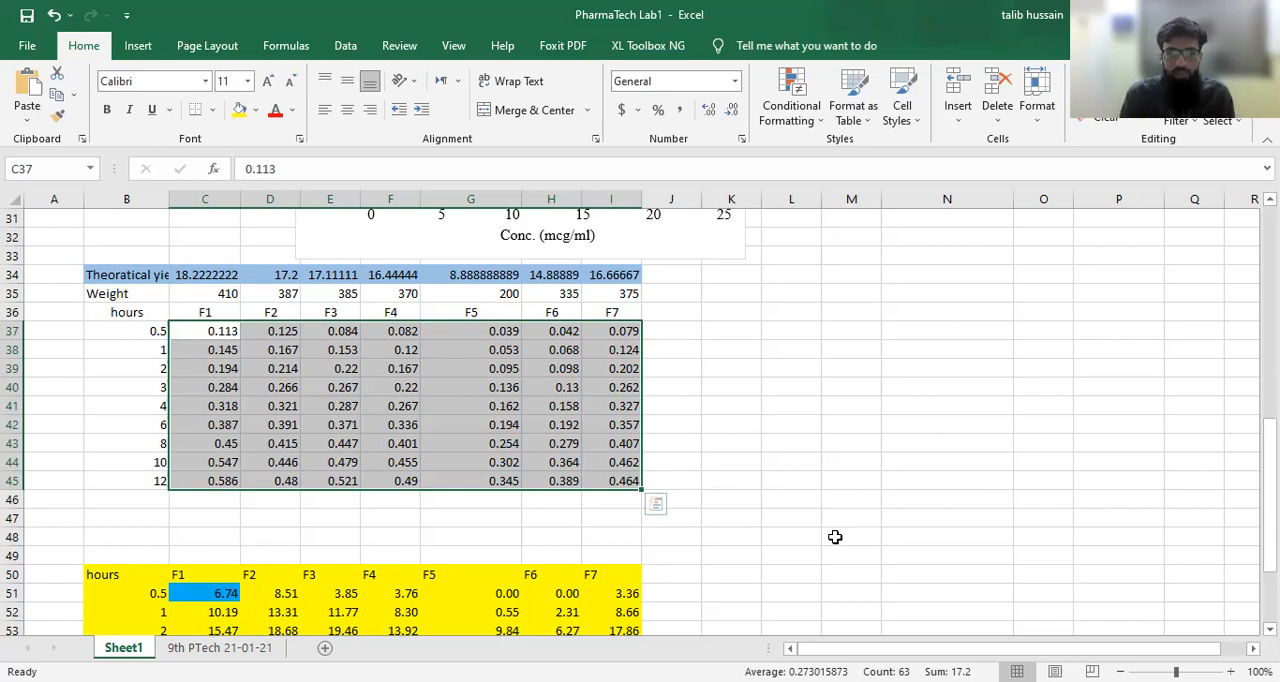
{"action": "left_click", "coordinate": [141, 333]}
{"action": "left_click_drag", "start_coordinate": [337, 358], "coordinate": [627, 489]}
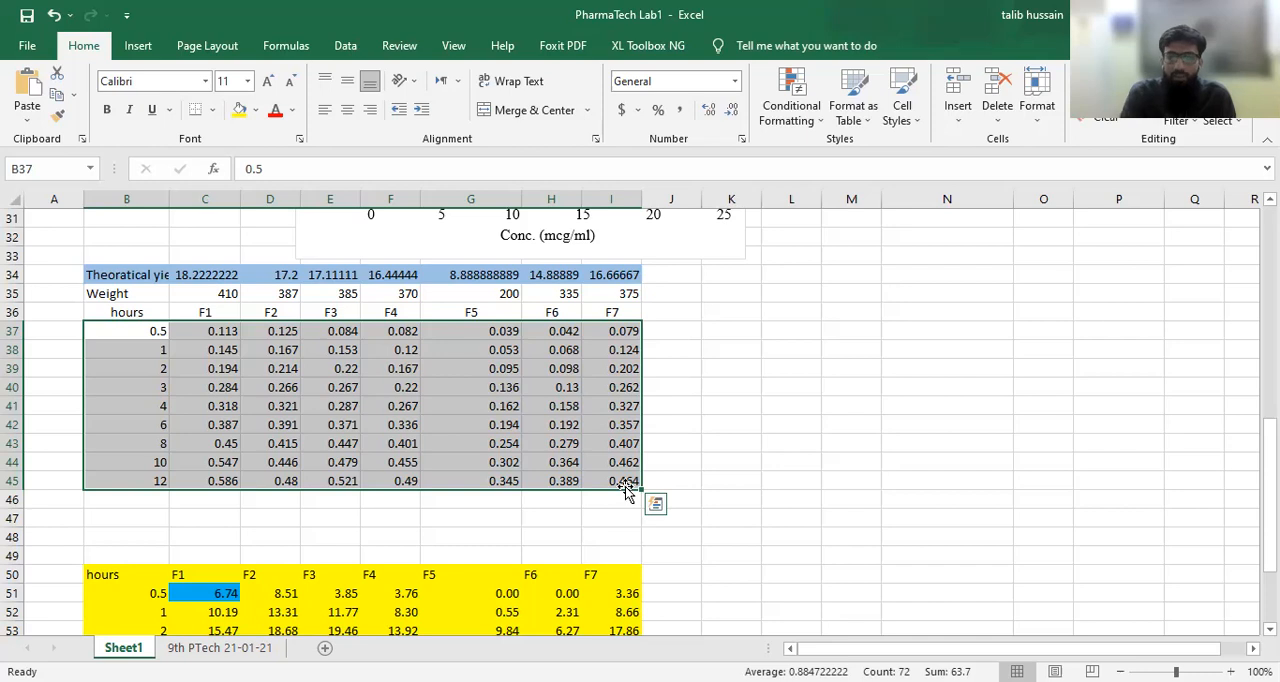
Step: Examine the calibration curves and percent release formula section in relation to the absorbance table
{"action": "scroll", "coordinate": [627, 489], "scroll_direction": "up", "scroll_amount": 10}
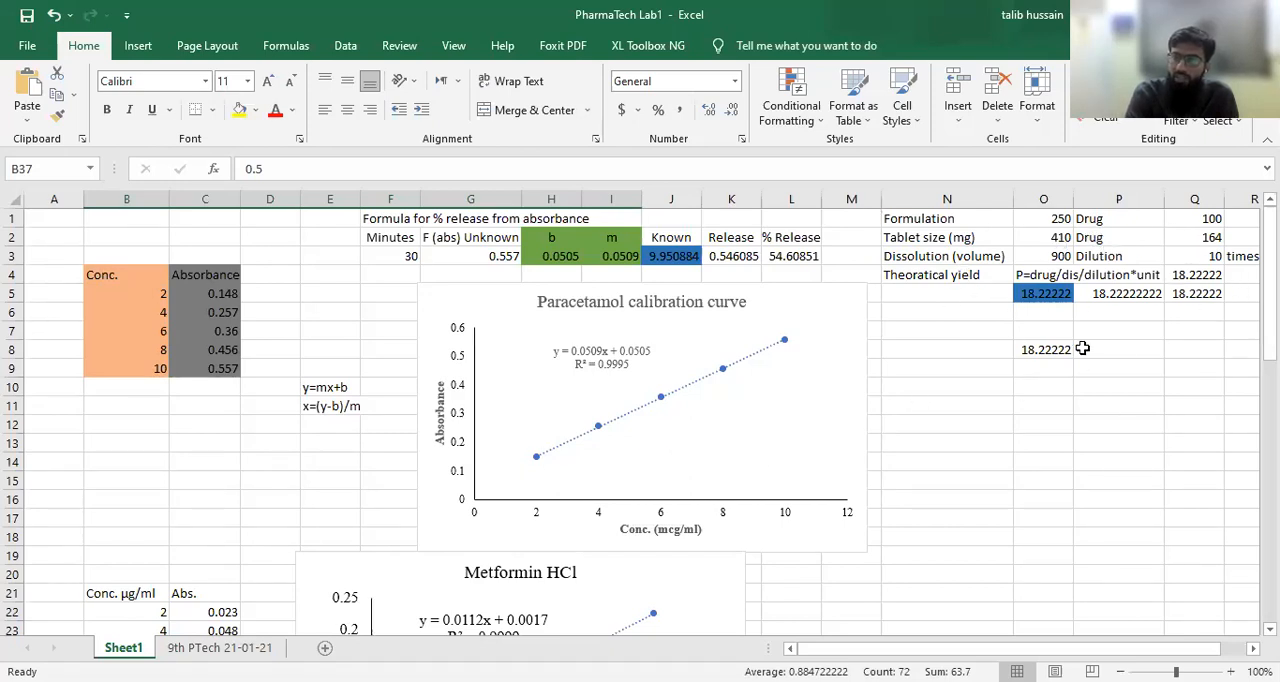
{"action": "scroll", "coordinate": [749, 447], "scroll_direction": "down", "scroll_amount": 1}
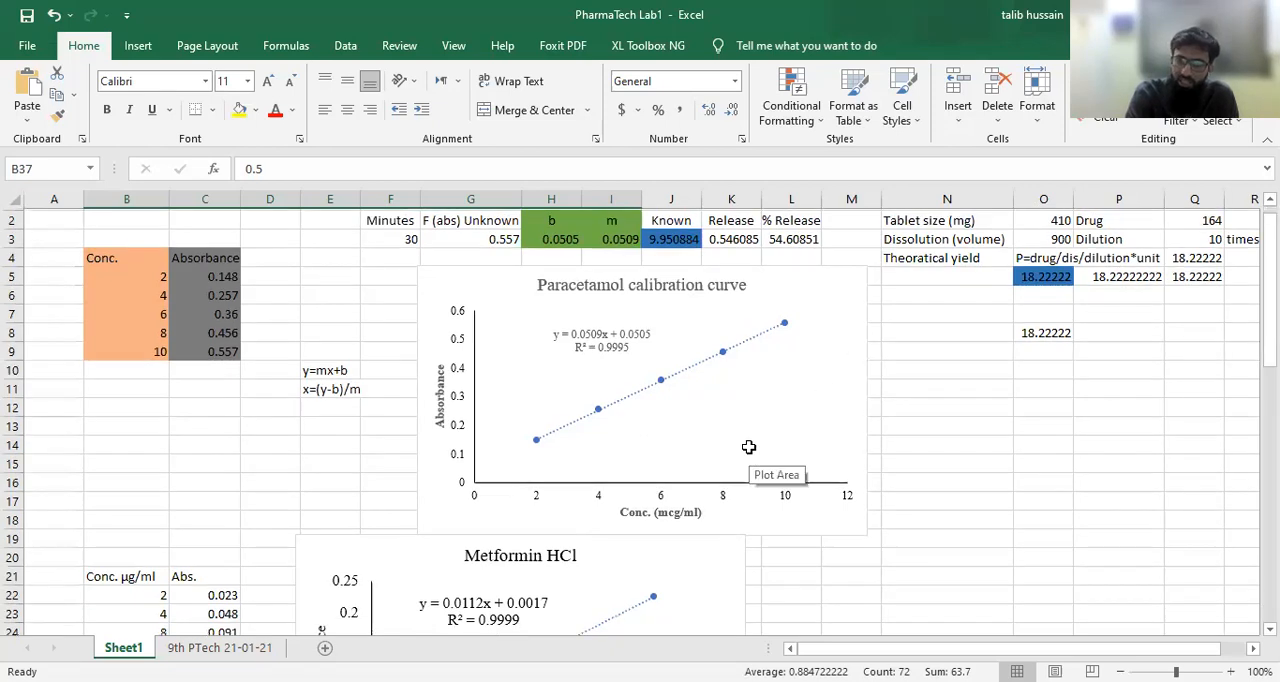
{"action": "scroll", "coordinate": [749, 447], "scroll_direction": "down", "scroll_amount": 7}
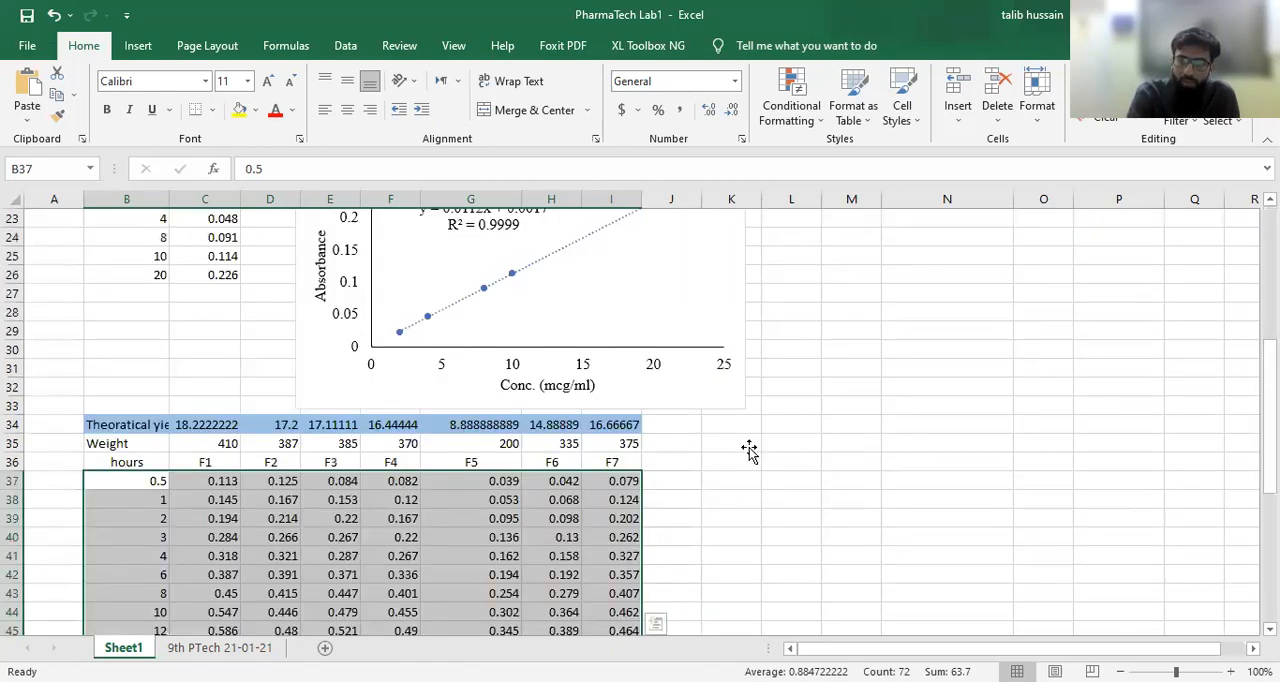
{"action": "scroll", "coordinate": [749, 452], "scroll_direction": "up", "scroll_amount": 7}
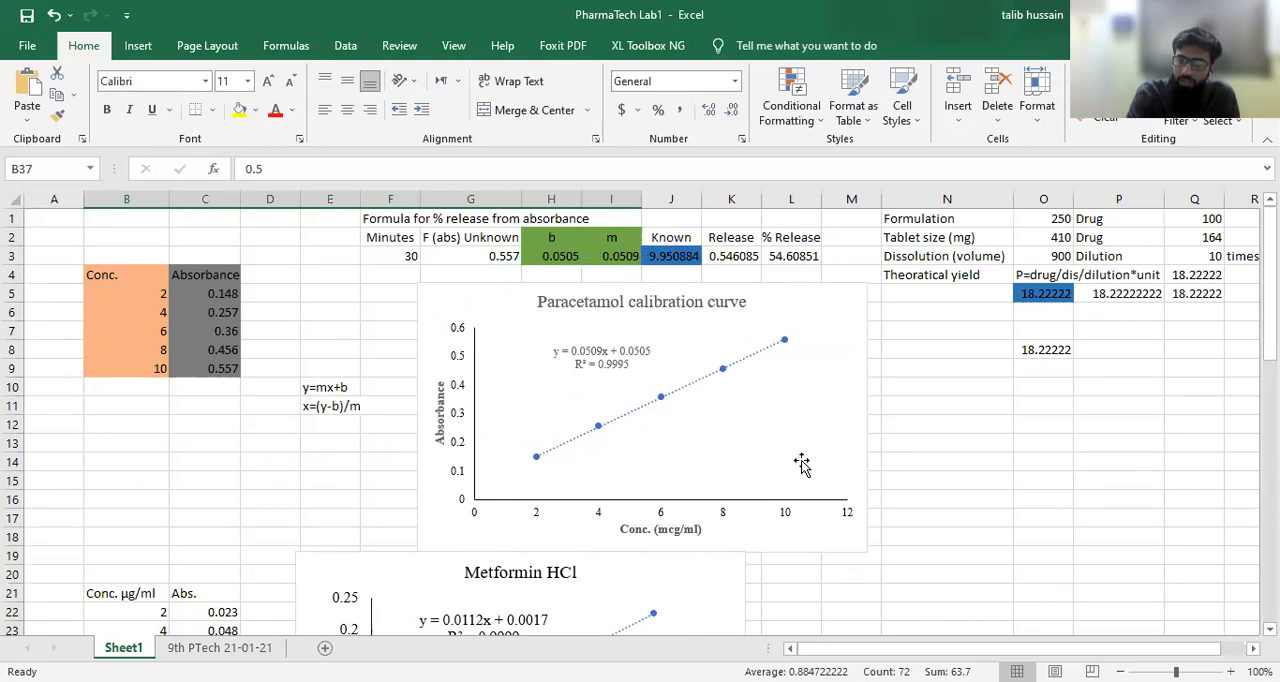
{"action": "scroll", "coordinate": [802, 463], "scroll_direction": "down", "scroll_amount": 1}
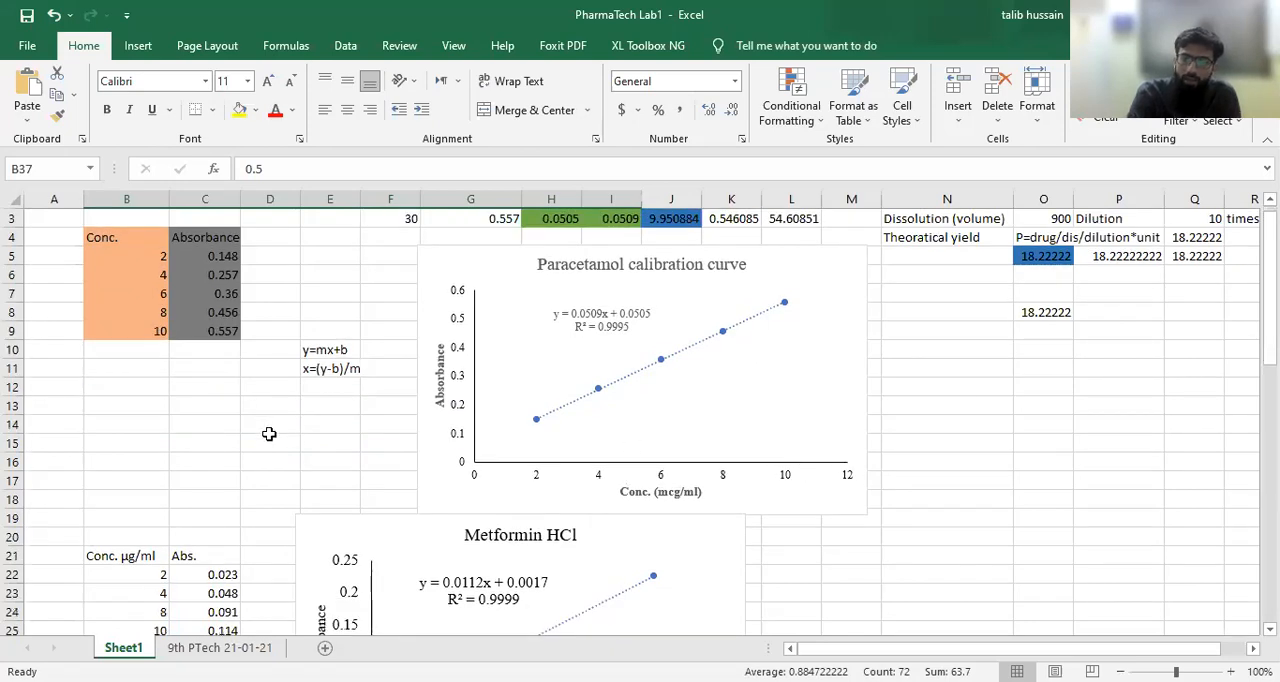
{"action": "scroll", "coordinate": [266, 434], "scroll_direction": "down", "scroll_amount": 8}
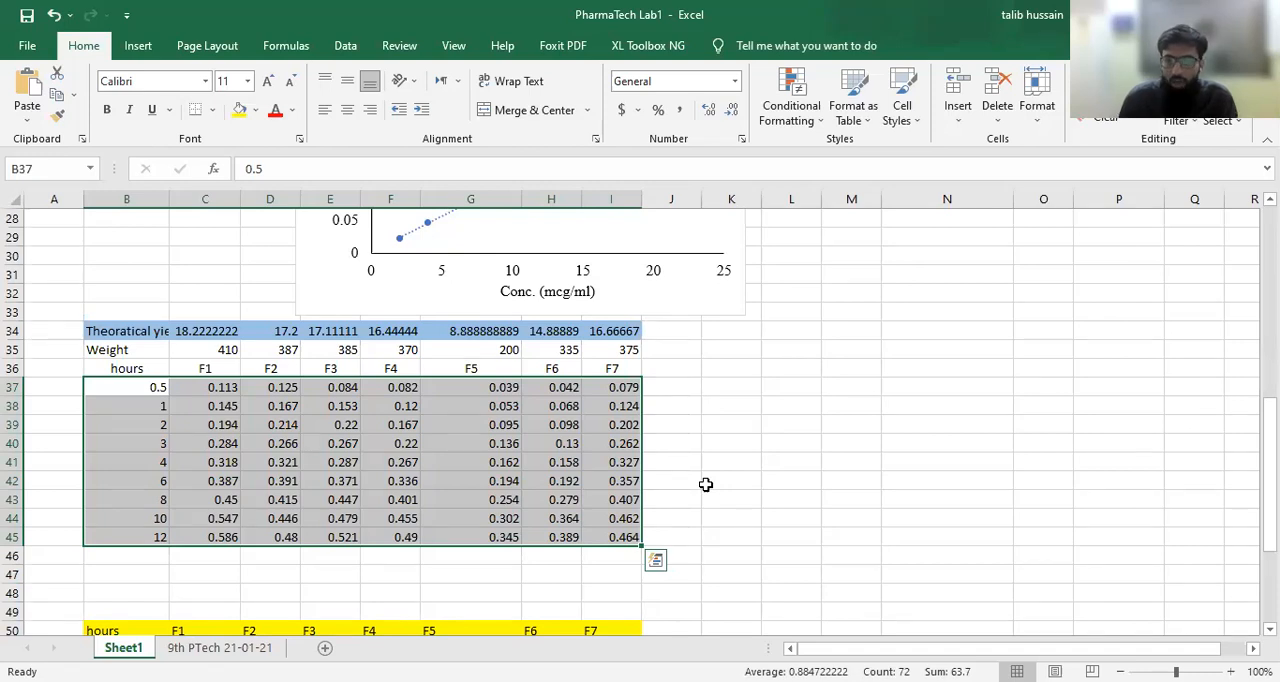
{"action": "scroll", "coordinate": [705, 484], "scroll_direction": "down", "scroll_amount": 1}
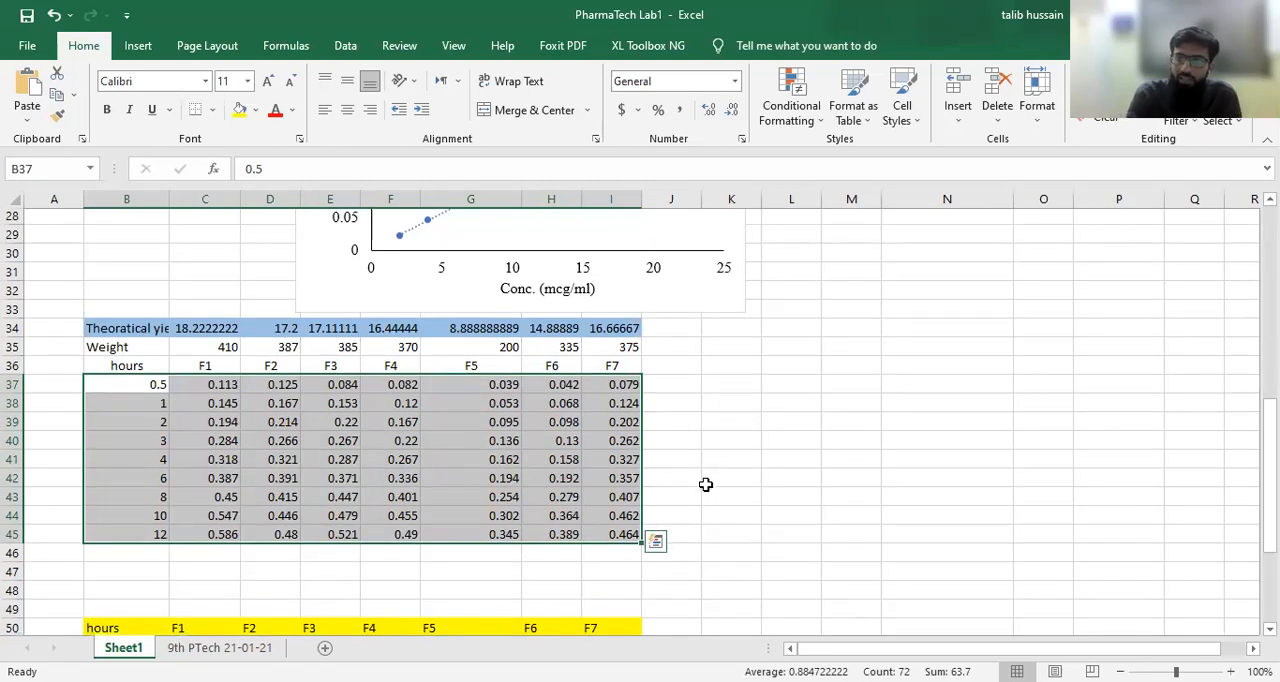
Step: Review the yellow percent release table against the absorbance table, including its sampling times B51:B59 and formulation headers C50:I50
{"action": "scroll", "coordinate": [705, 484], "scroll_direction": "down", "scroll_amount": 4}
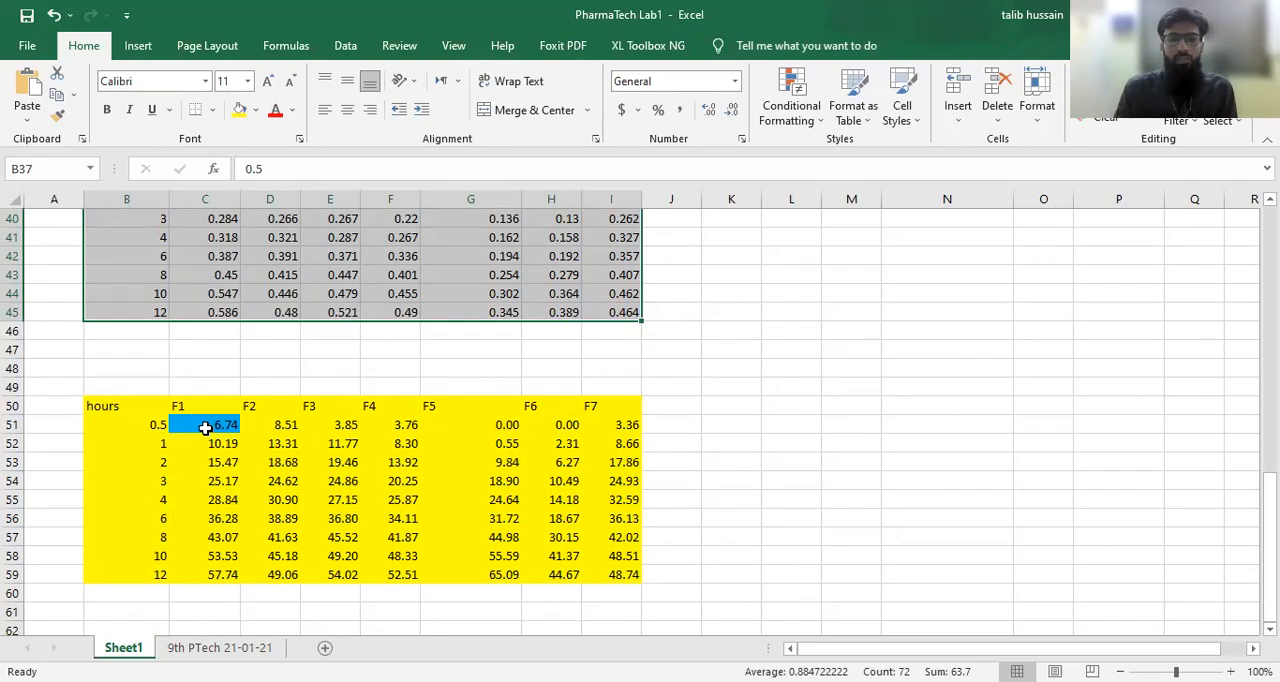
{"action": "left_click", "coordinate": [120, 409]}
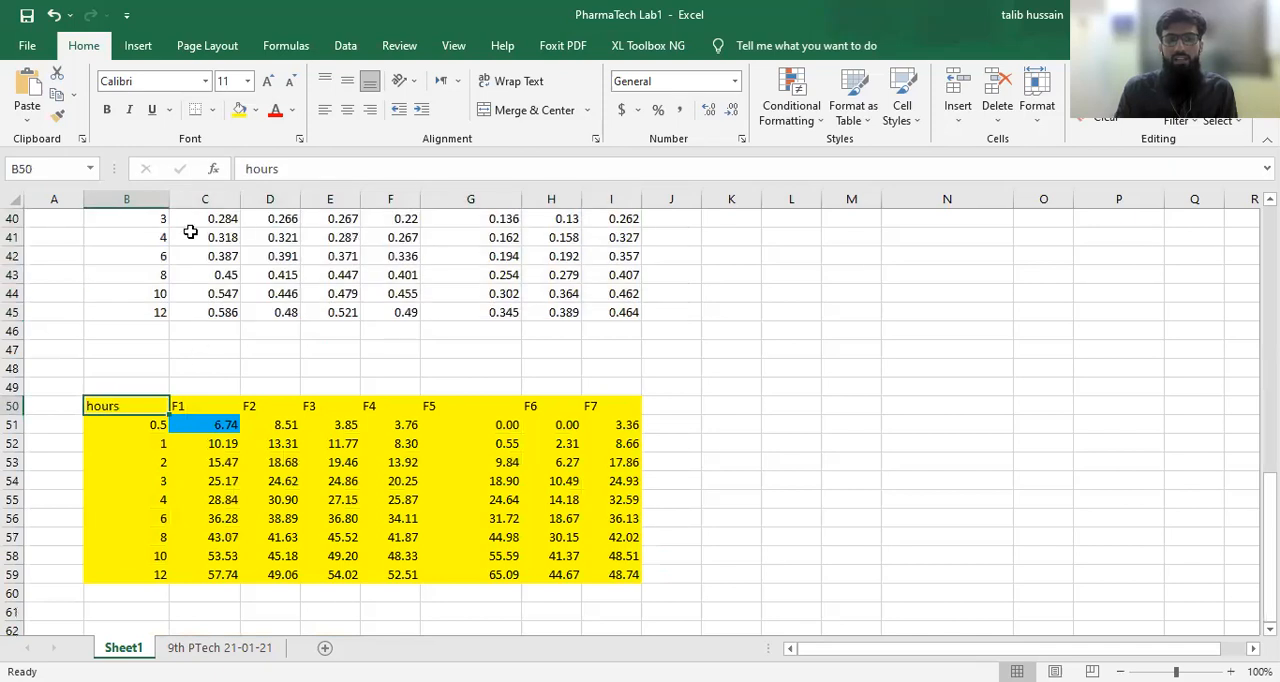
{"action": "scroll", "coordinate": [190, 232], "scroll_direction": "up", "scroll_amount": 2}
{"action": "scroll", "coordinate": [190, 232], "scroll_direction": "up", "scroll_amount": 1}
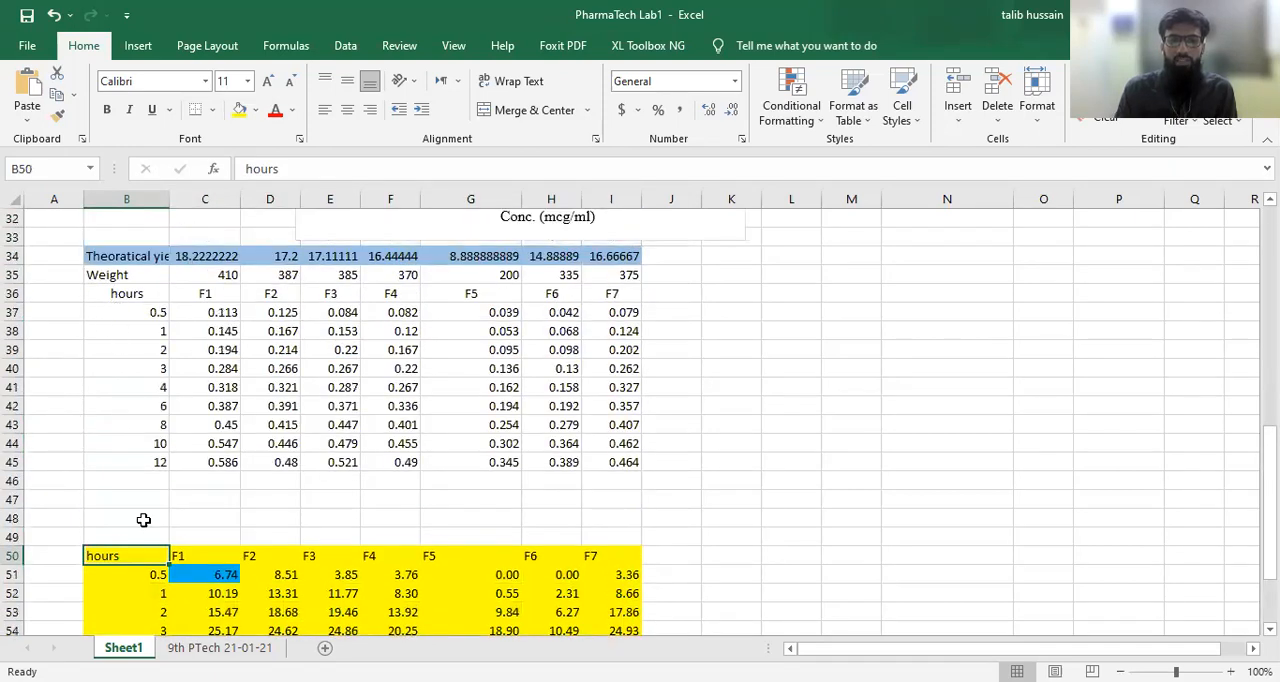
{"action": "scroll", "coordinate": [136, 578], "scroll_direction": "down", "scroll_amount": 3}
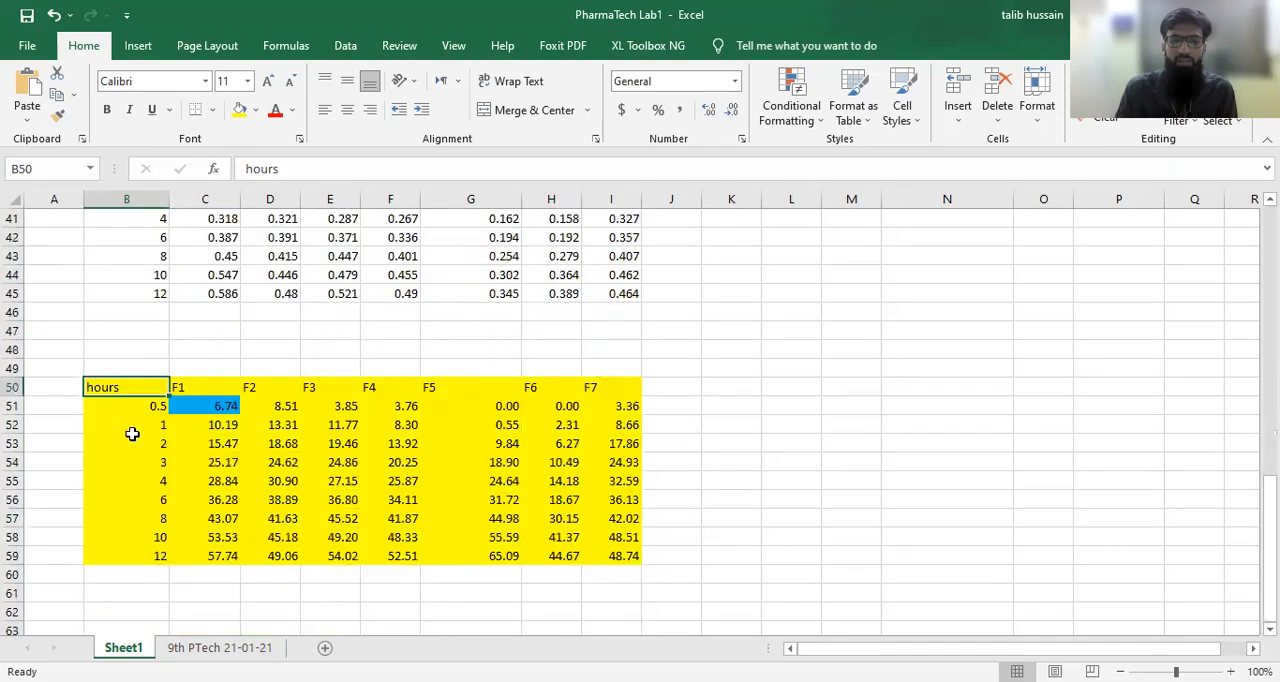
{"action": "left_click_drag", "start_coordinate": [130, 401], "coordinate": [127, 556]}
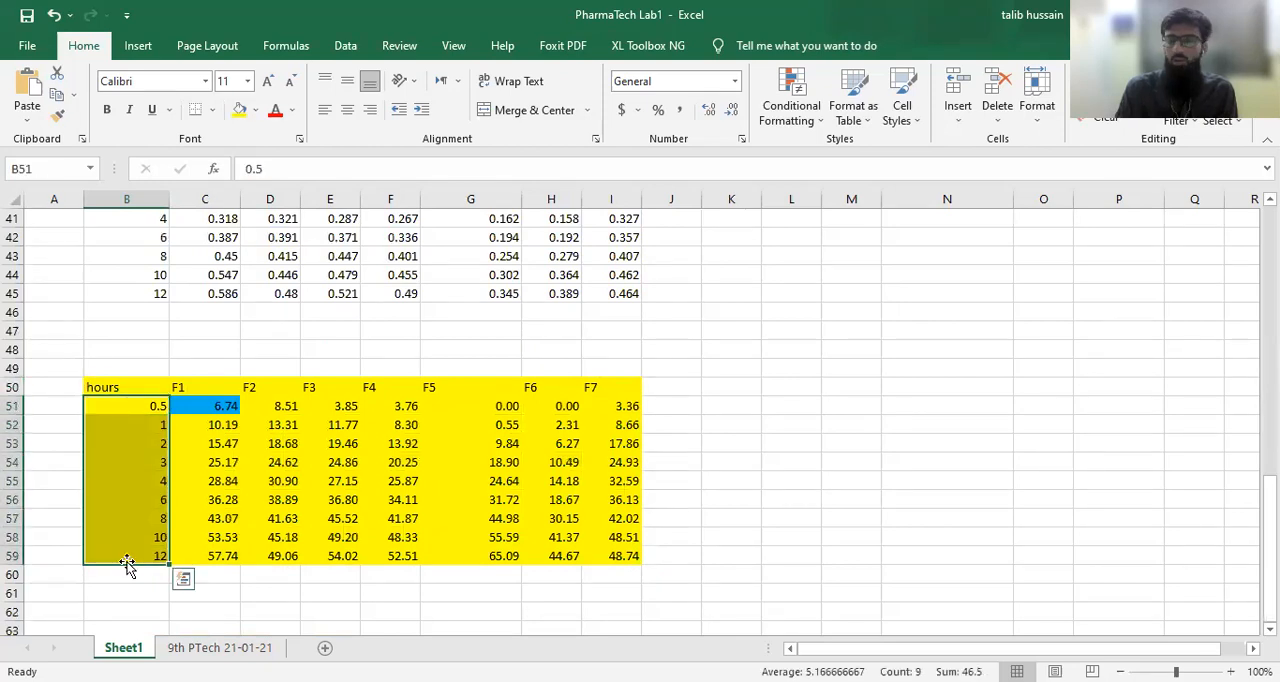
{"action": "left_click_drag", "start_coordinate": [186, 391], "coordinate": [600, 384]}
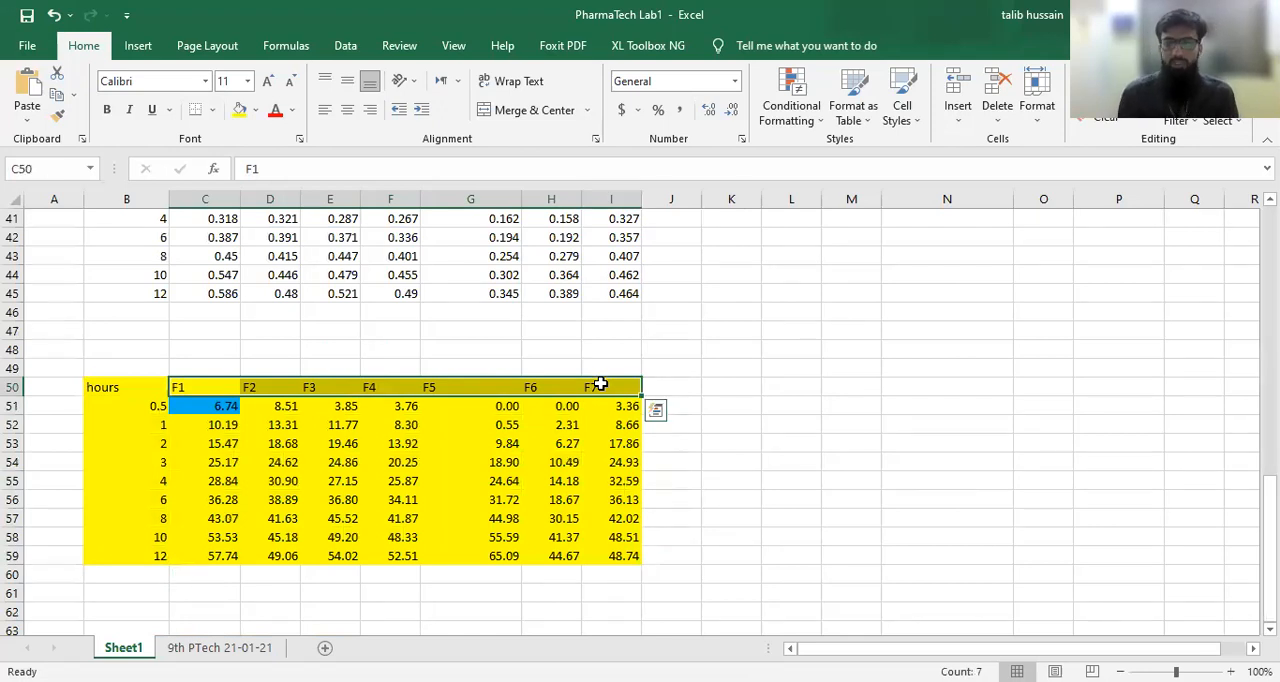
Step: Clear the existing release values of F1 to F7 from C51:I59 in the yellow table
{"action": "left_click", "coordinate": [200, 406]}
{"action": "left_click_drag", "start_coordinate": [373, 415], "coordinate": [600, 560]}
{"action": "key", "text": "Delete"}
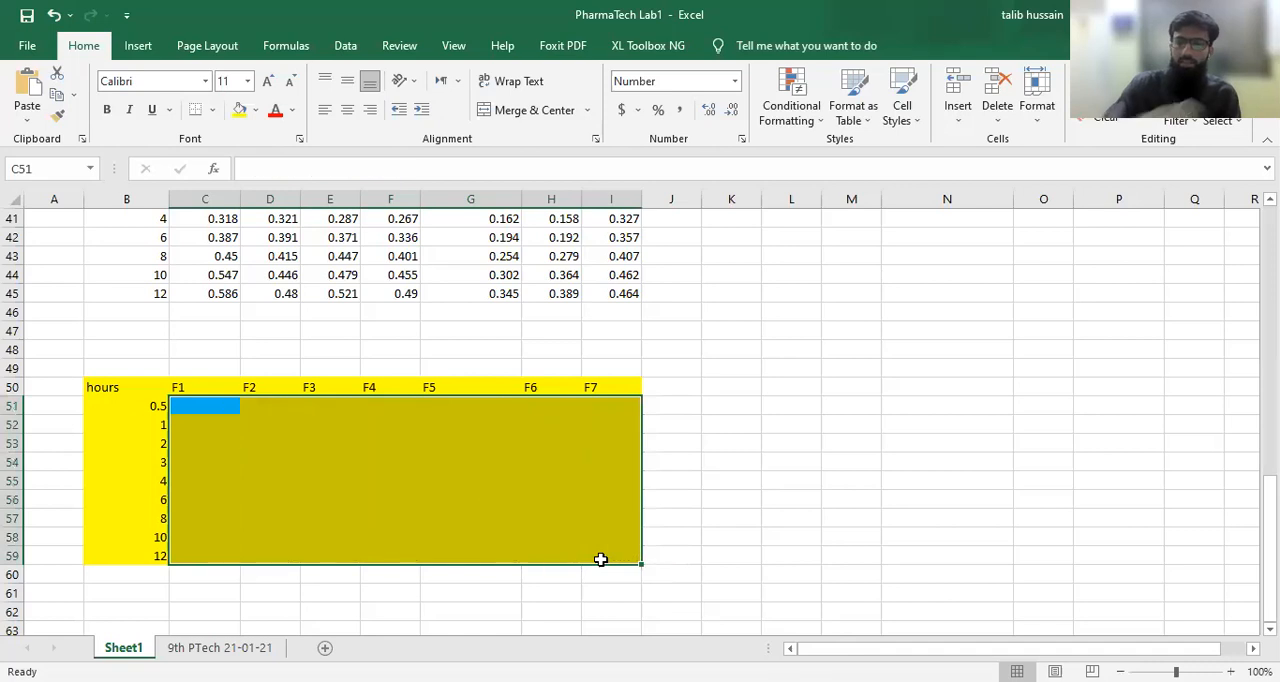
{"action": "left_click", "coordinate": [880, 445]}
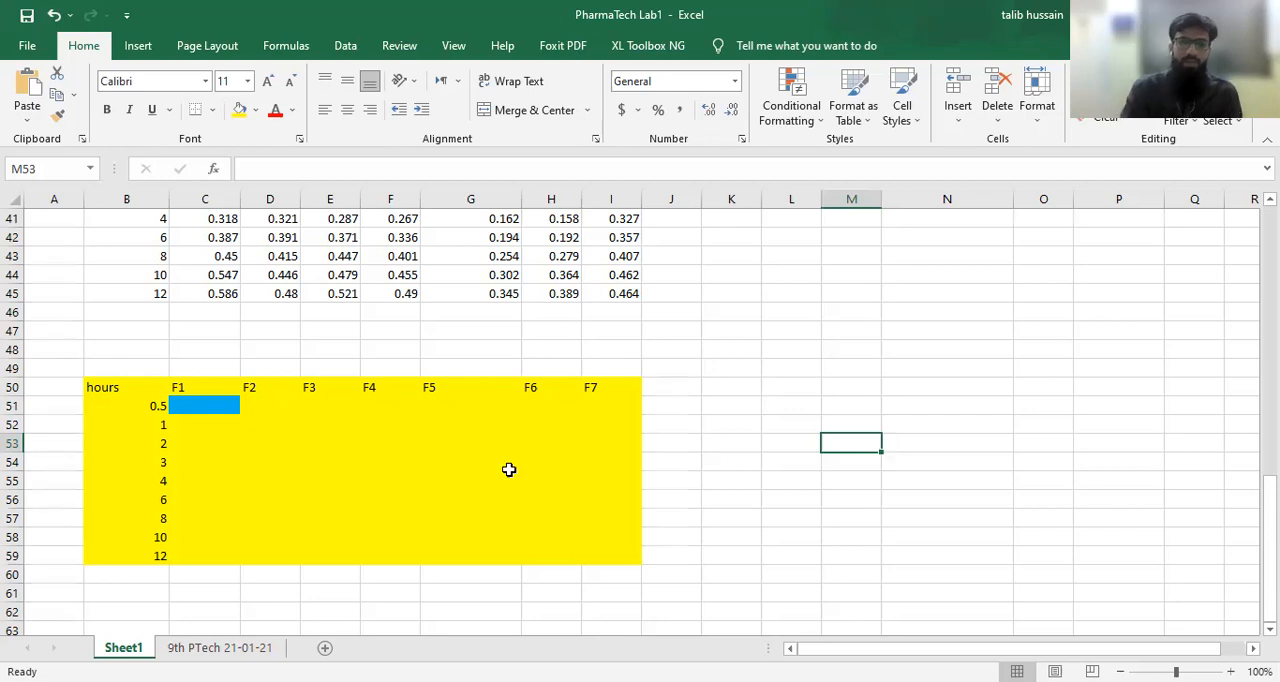
Step: Build the formula =(C37-H3)/I3 in C51, subtracting intercept b from F1's 0.5-hour absorbance and dividing by slope m
{"action": "scroll", "coordinate": [280, 368], "scroll_direction": "up", "scroll_amount": 1}
{"action": "scroll", "coordinate": [280, 368], "scroll_direction": "up", "scroll_amount": 1}
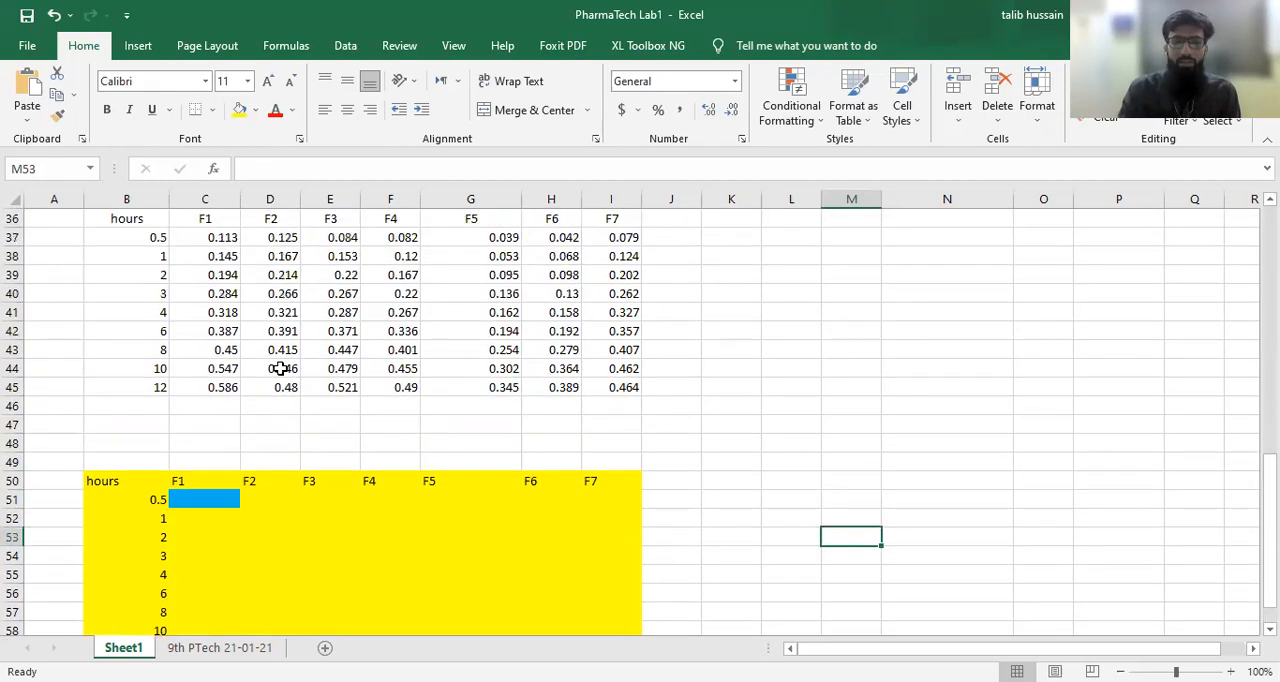
{"action": "left_click", "coordinate": [224, 236]}
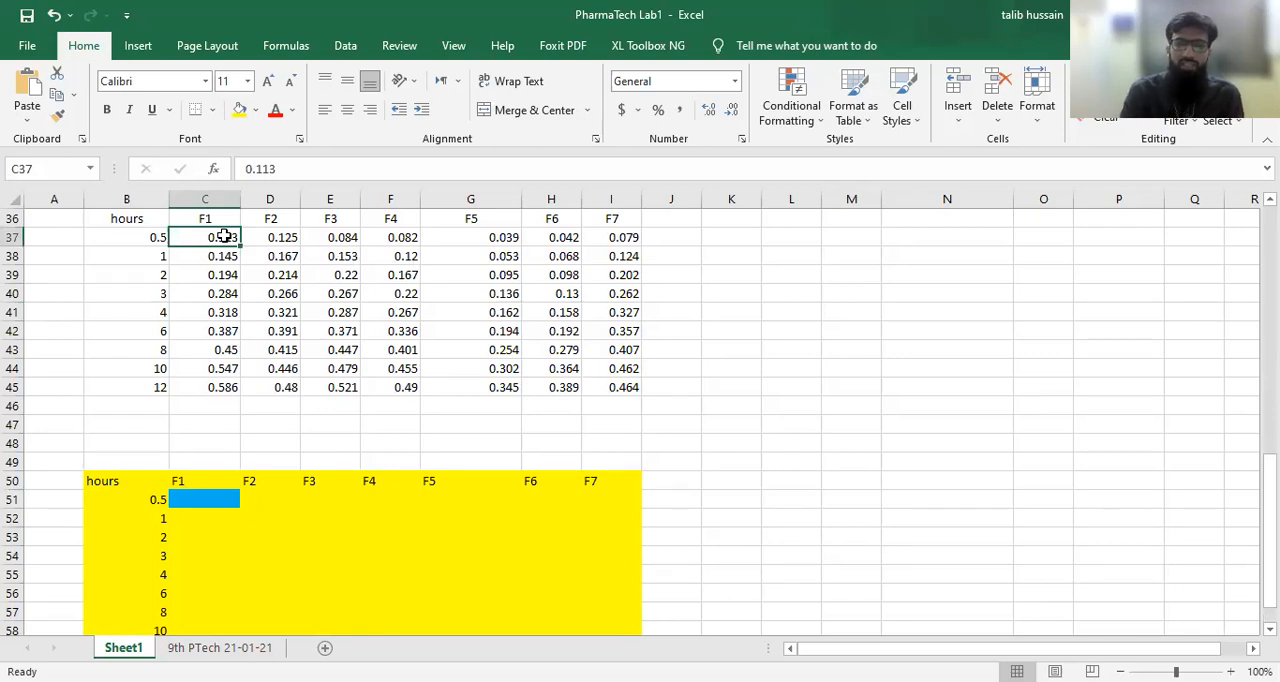
{"action": "left_click", "coordinate": [210, 499]}
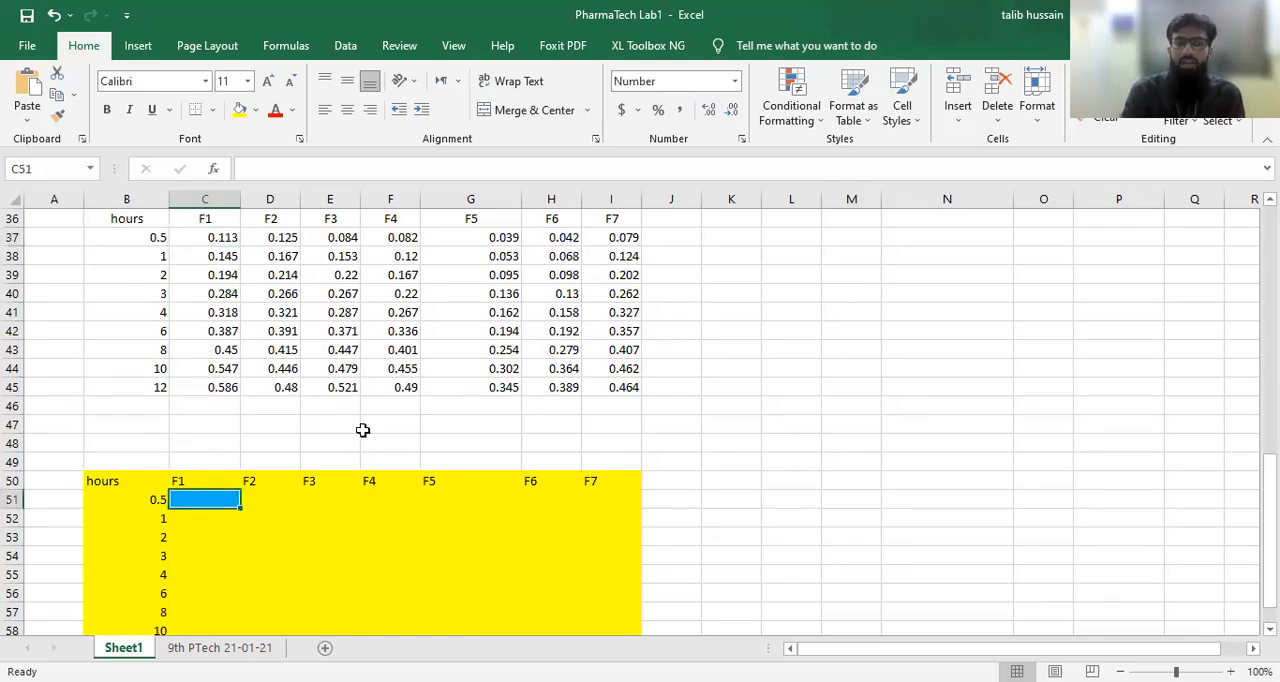
{"action": "type", "text": "="}
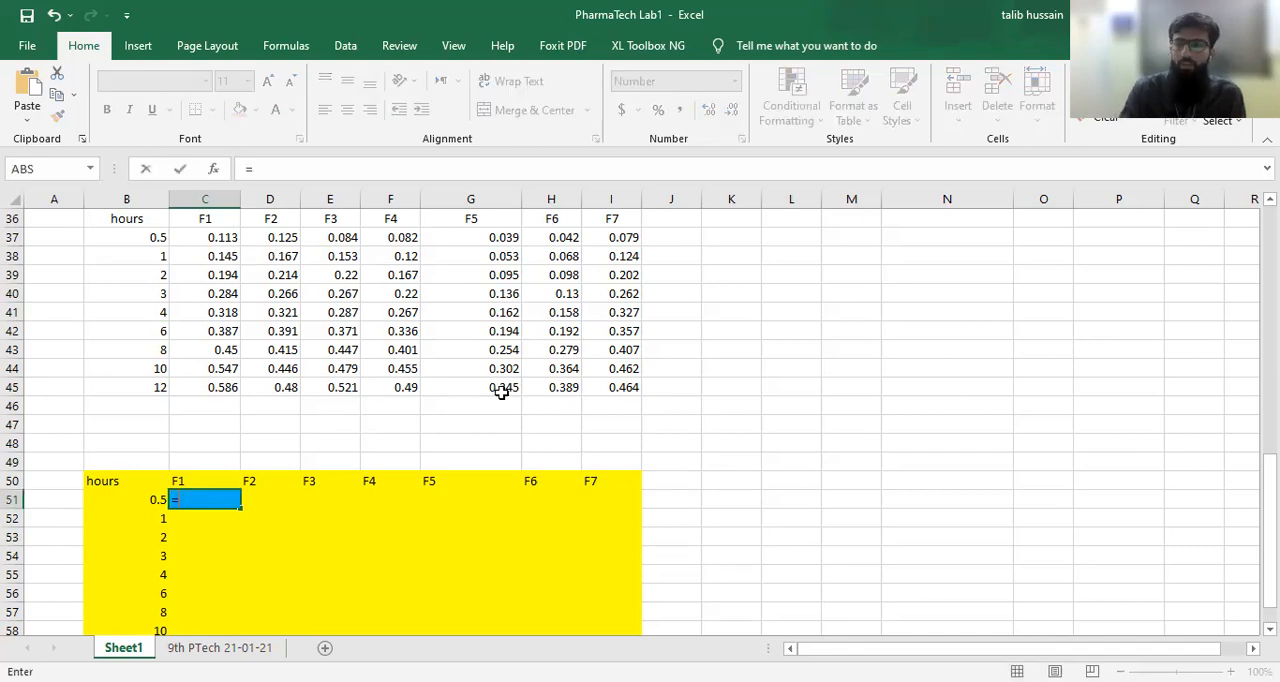
{"action": "type", "text": "("}
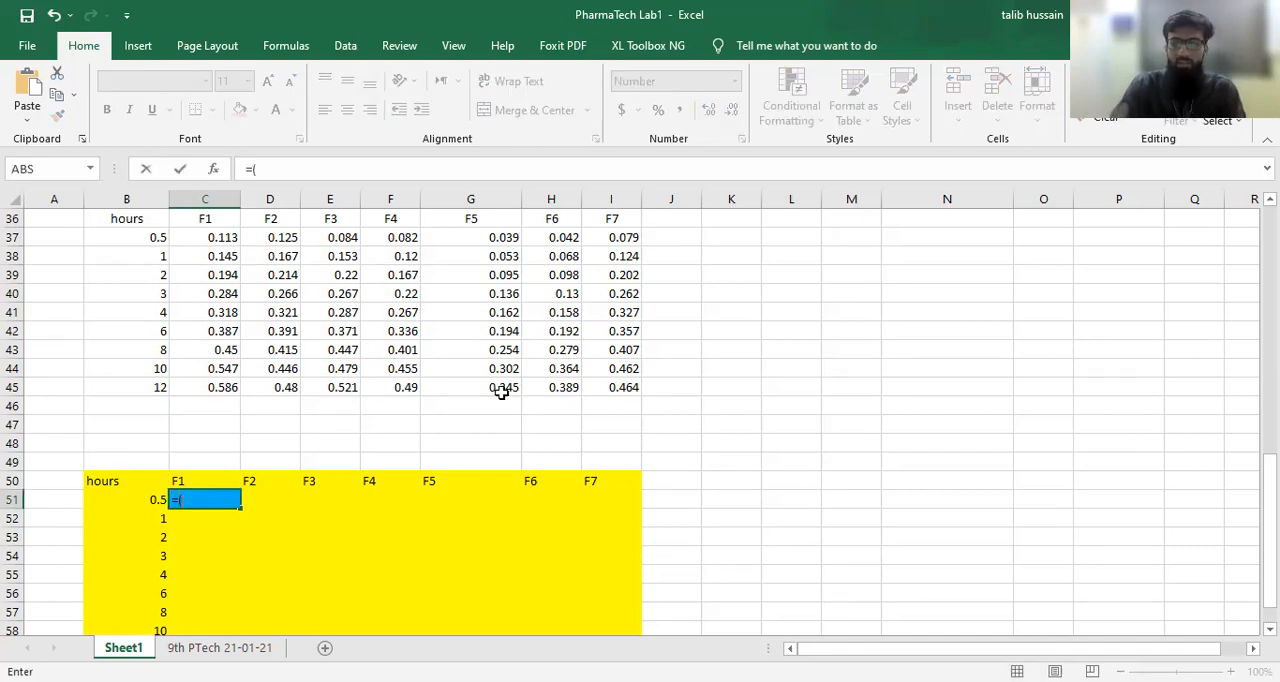
{"action": "left_click", "coordinate": [222, 235]}
{"action": "type", "text": "-"}
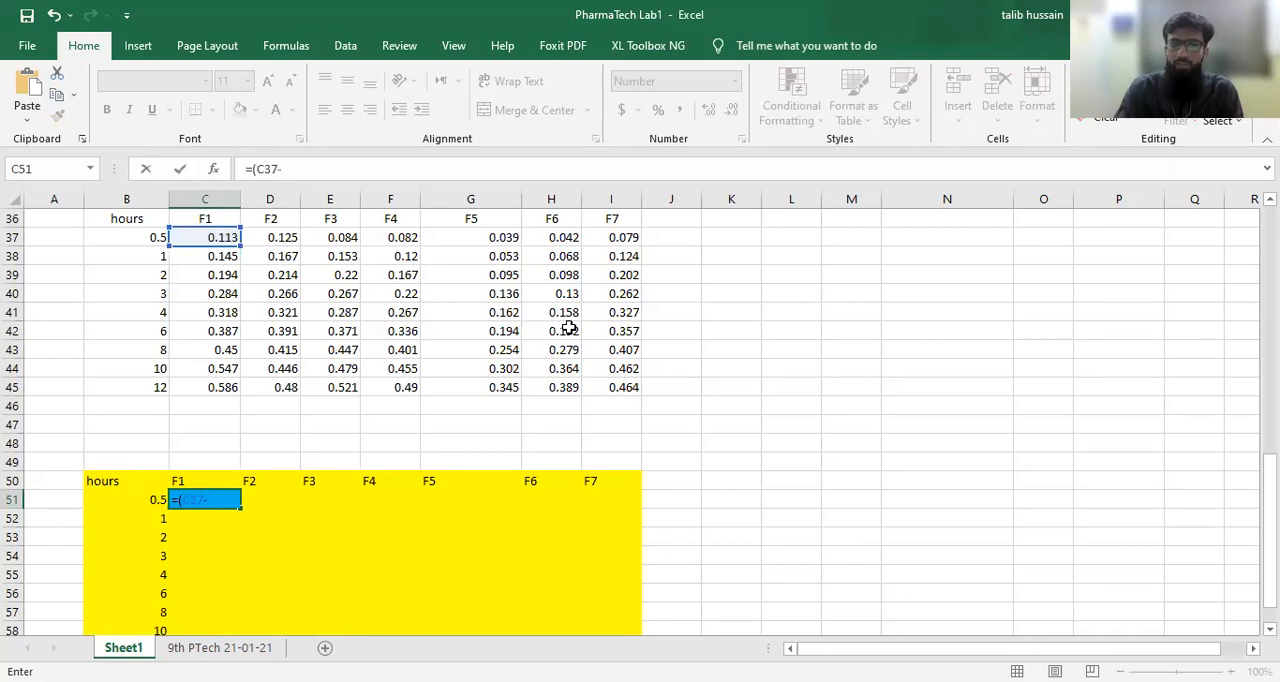
{"action": "scroll", "coordinate": [568, 332], "scroll_direction": "up", "scroll_amount": 5}
{"action": "scroll", "coordinate": [568, 332], "scroll_direction": "up", "scroll_amount": 7}
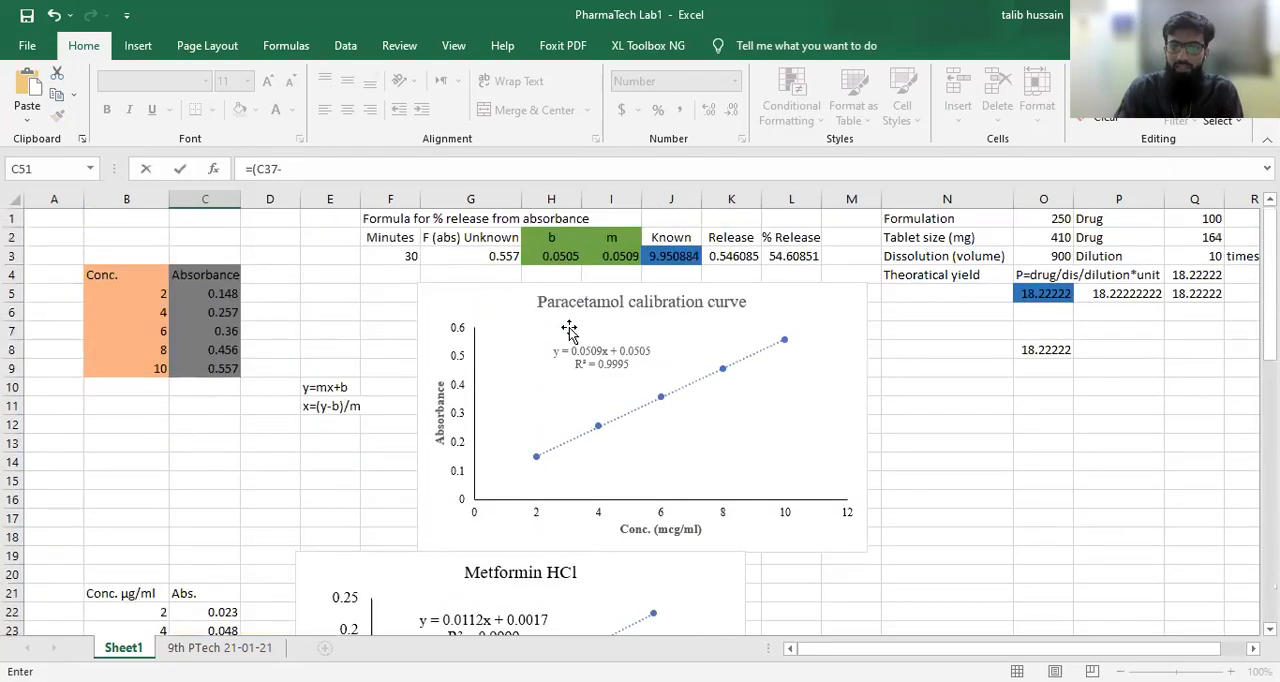
{"action": "left_click", "coordinate": [562, 256]}
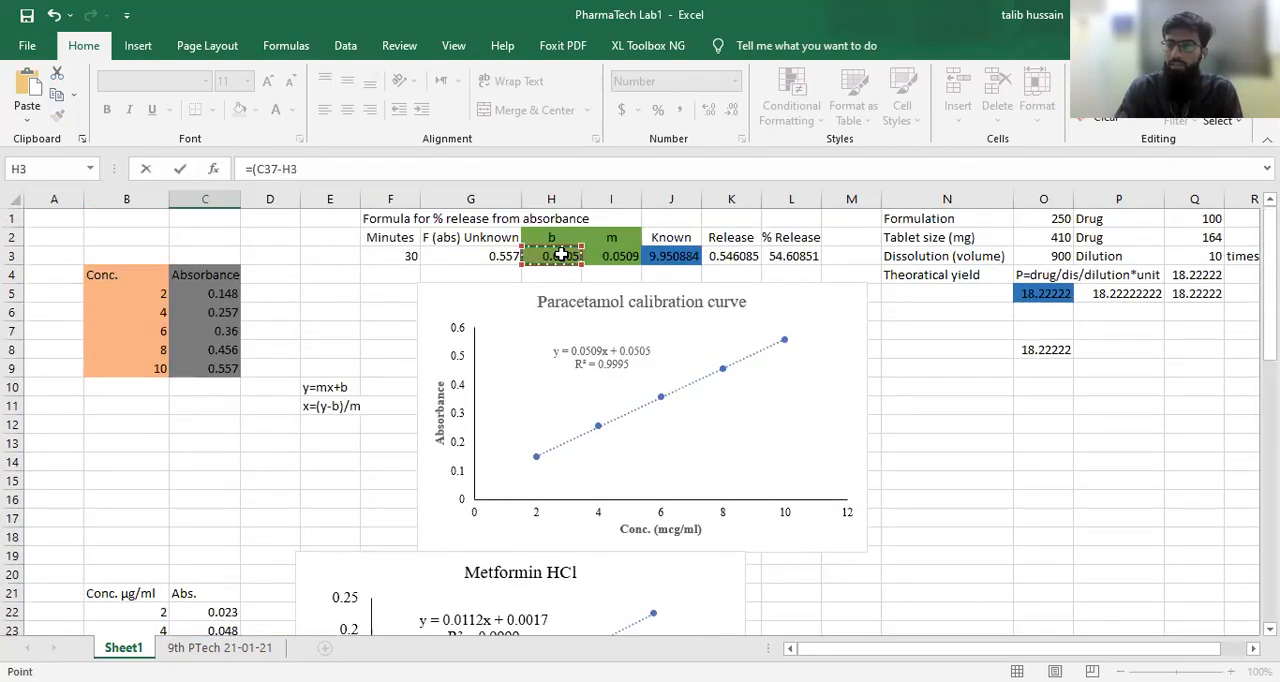
{"action": "type", "text": ")"}
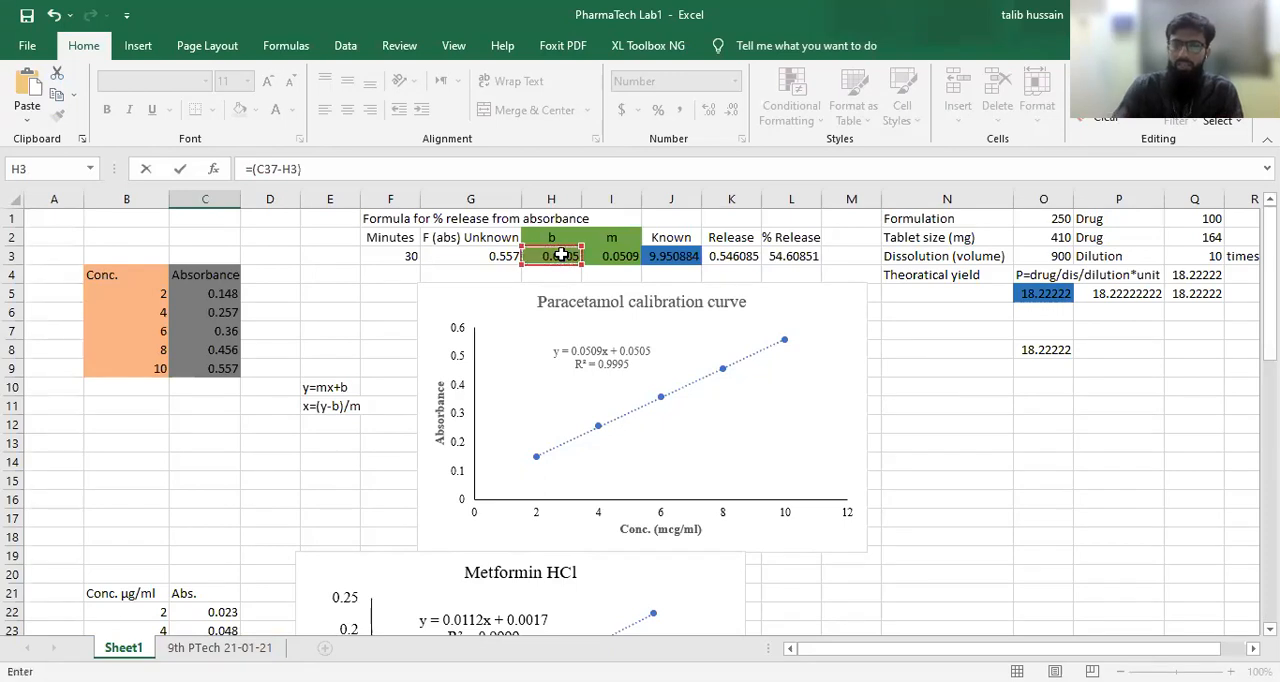
{"action": "type", "text": "/"}
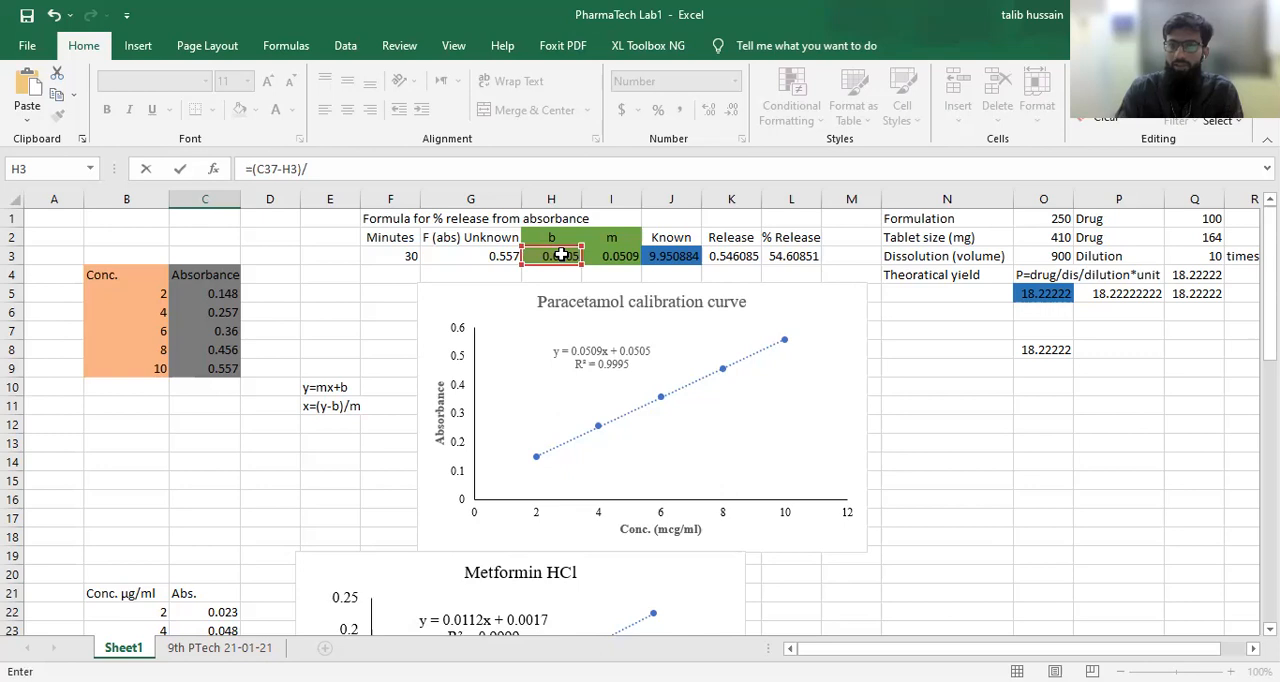
{"action": "left_click", "coordinate": [620, 256]}
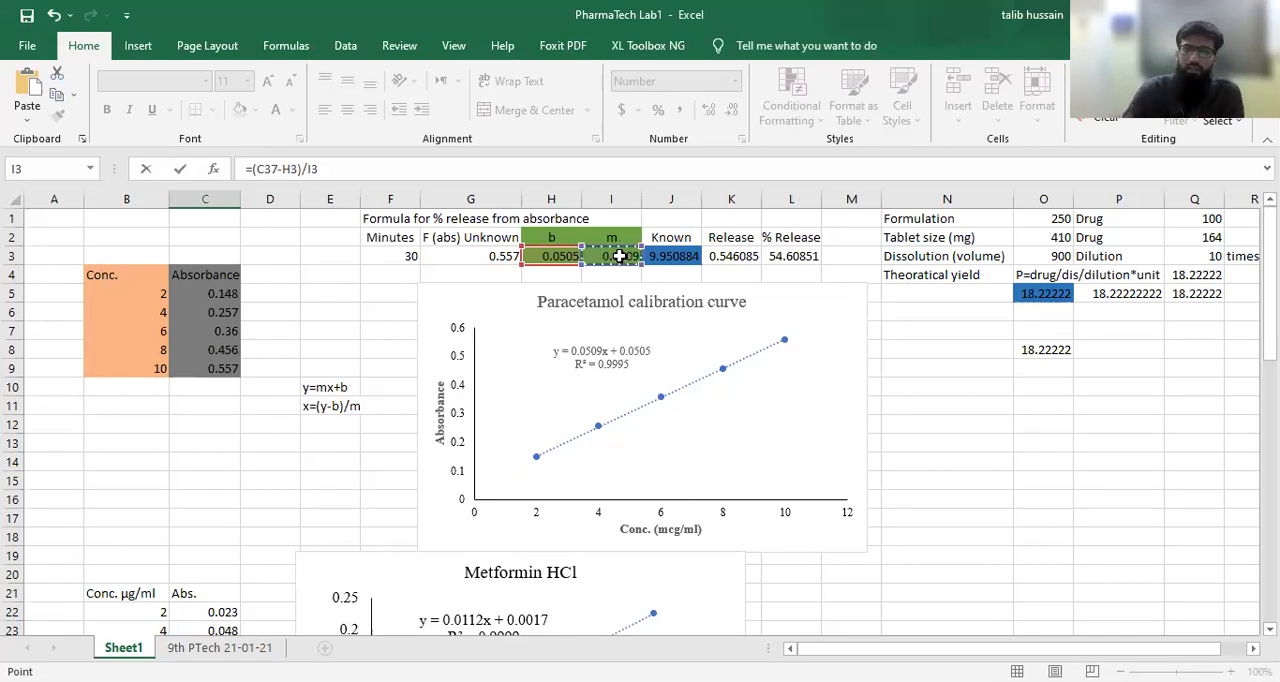
Step: Make the intercept and slope references absolute so that C51 contains =(C37-$H$3)/$I$3
{"action": "scroll", "coordinate": [620, 256], "scroll_direction": "down", "scroll_amount": 16}
{"action": "scroll", "coordinate": [606, 274], "scroll_direction": "up", "scroll_amount": 2}
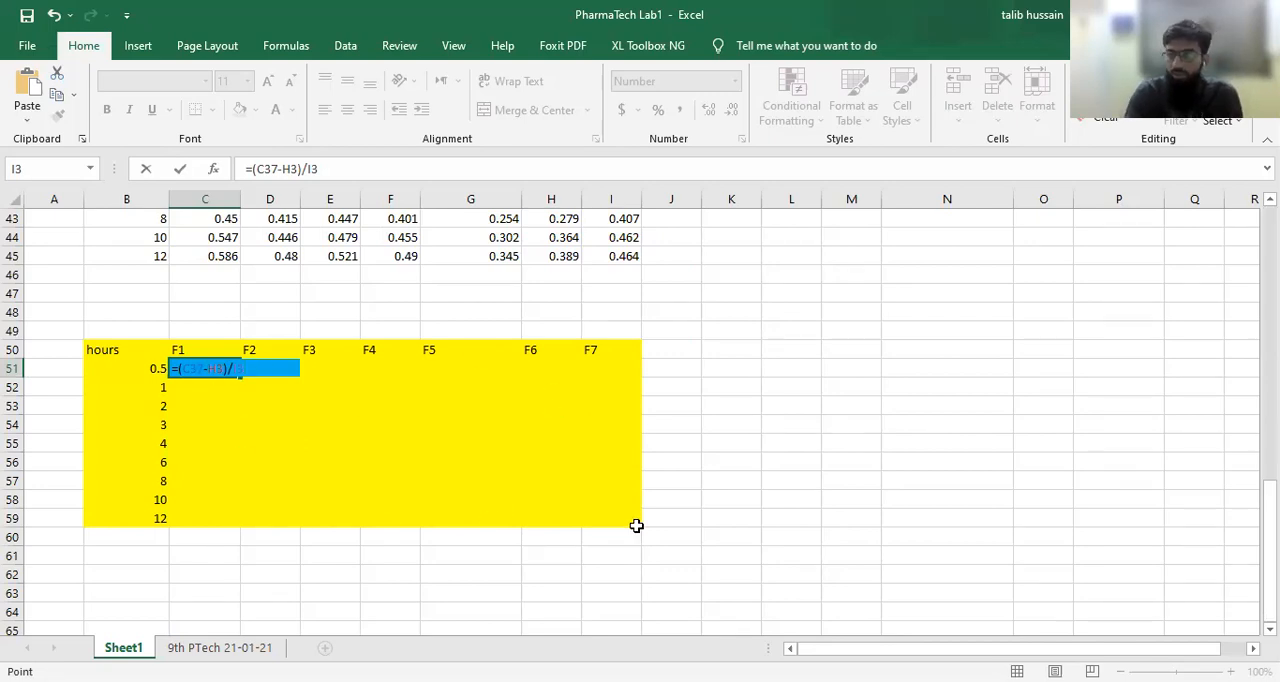
{"action": "scroll", "coordinate": [690, 393], "scroll_direction": "up", "scroll_amount": 14}
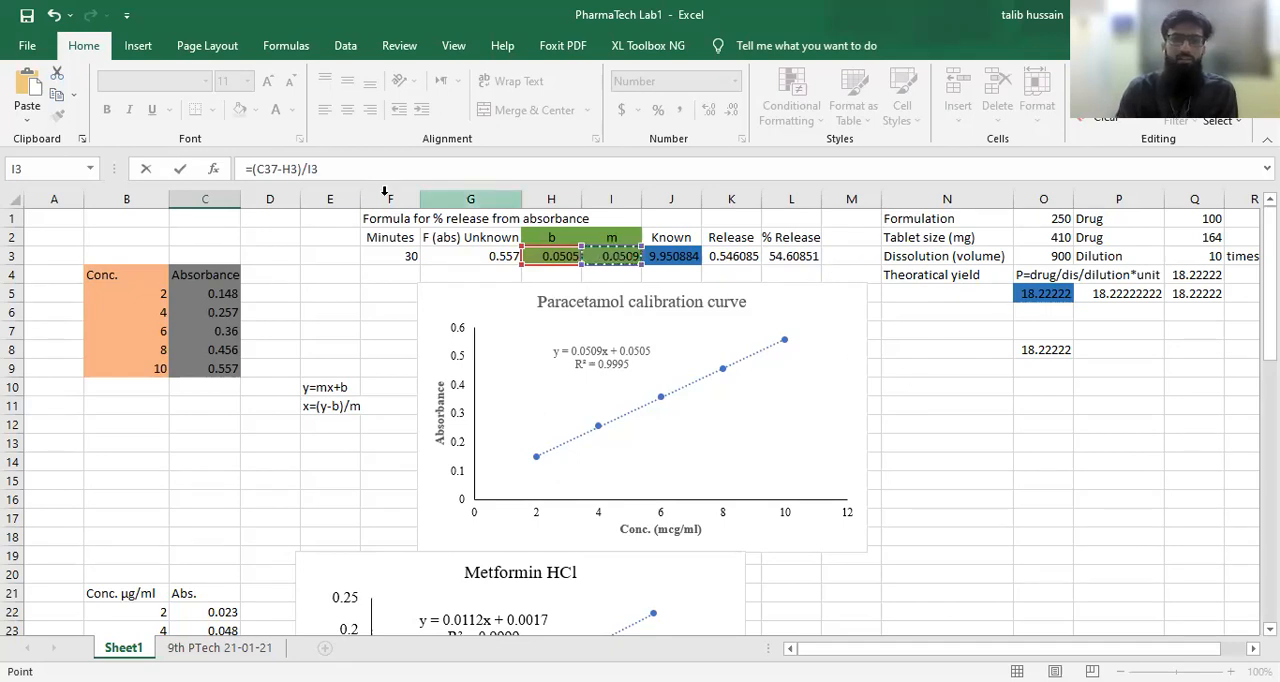
{"action": "left_click", "coordinate": [284, 169]}
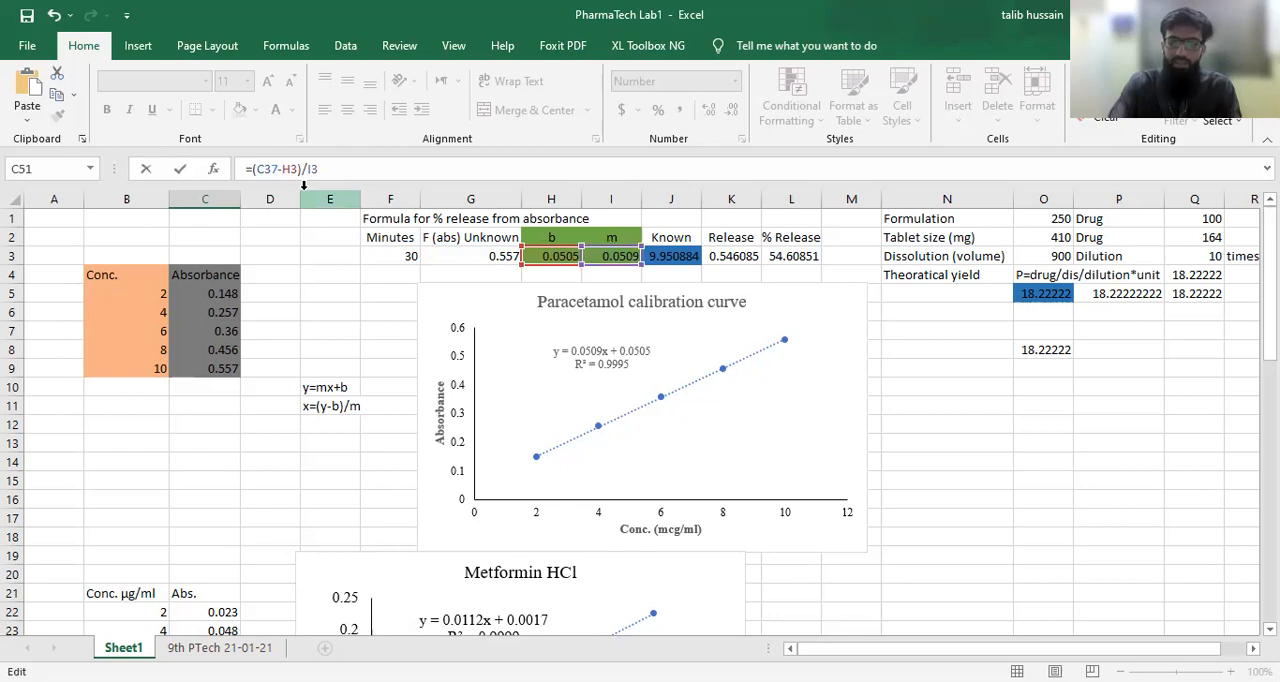
{"action": "type", "text": "$"}
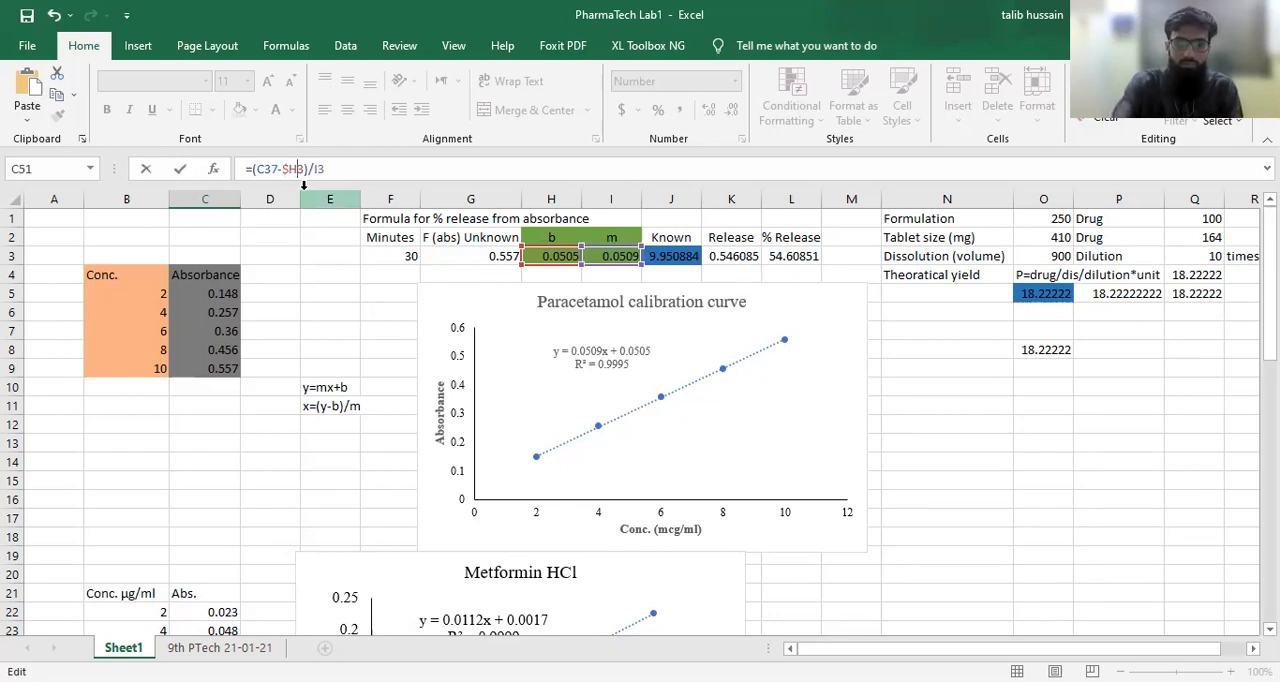
{"action": "key", "text": "Right"}
{"action": "type", "text": "$"}
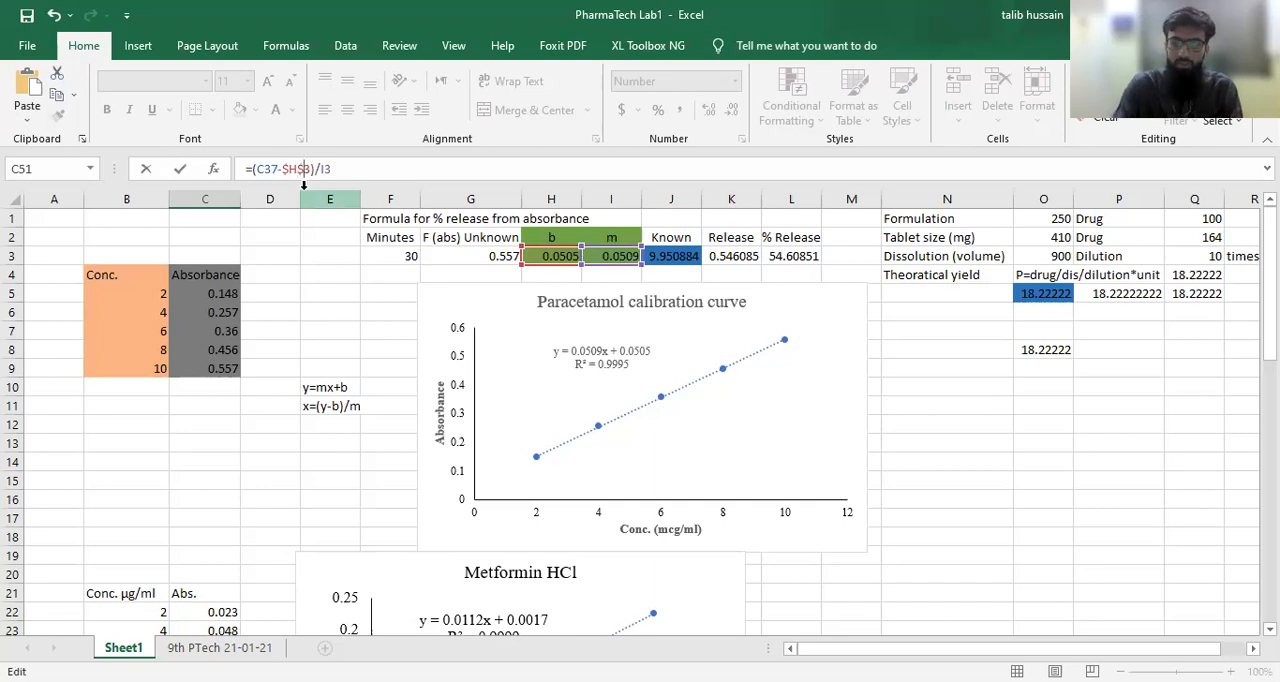
{"action": "type", "text": "$"}
{"action": "type", "text": "$"}
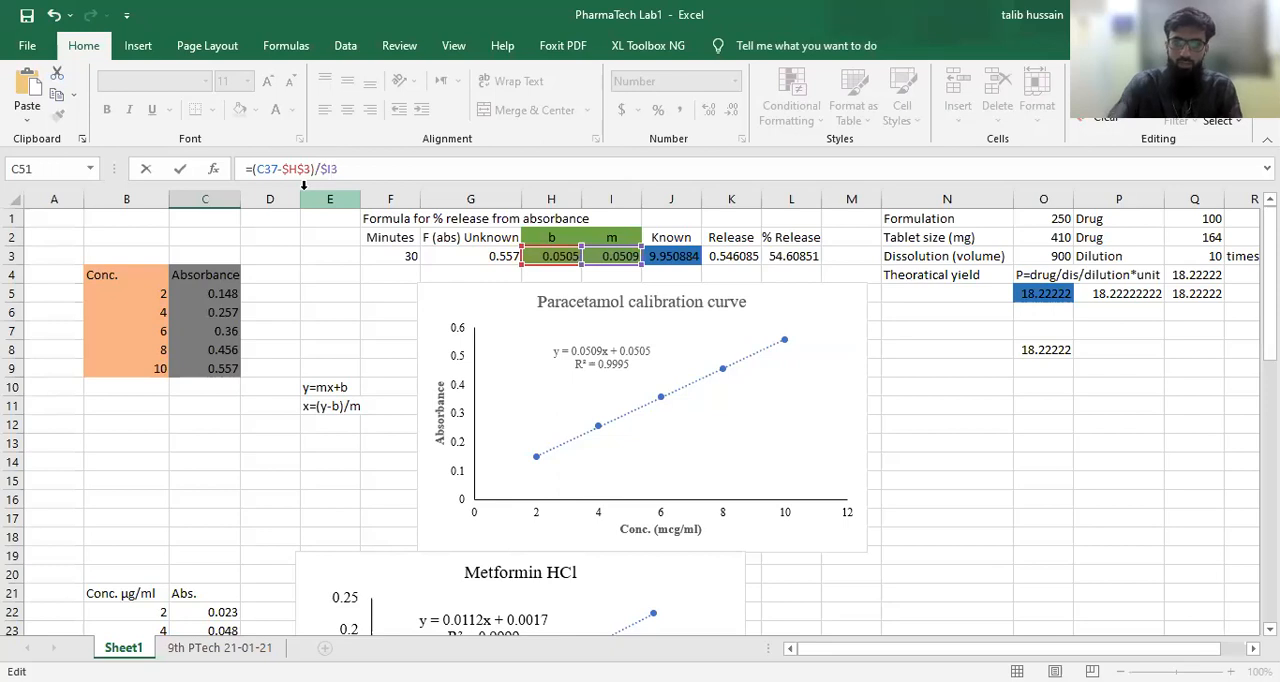
{"action": "type", "text": "$"}
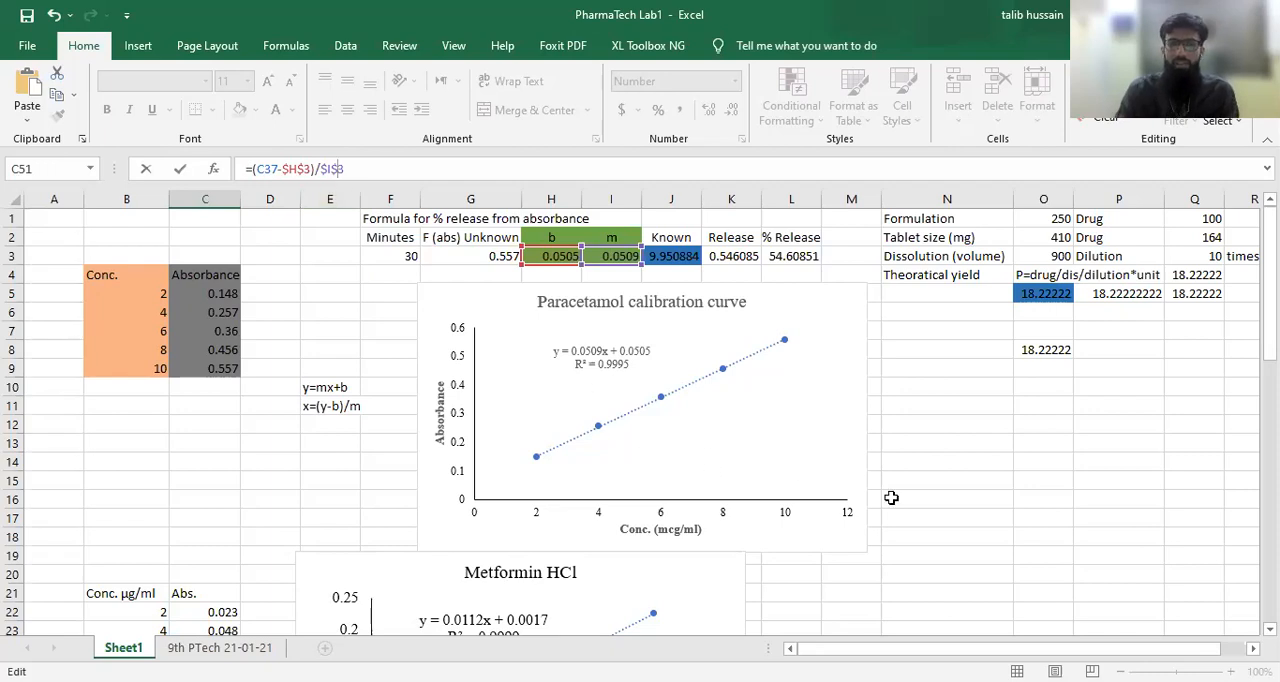
{"action": "key", "text": "Return"}
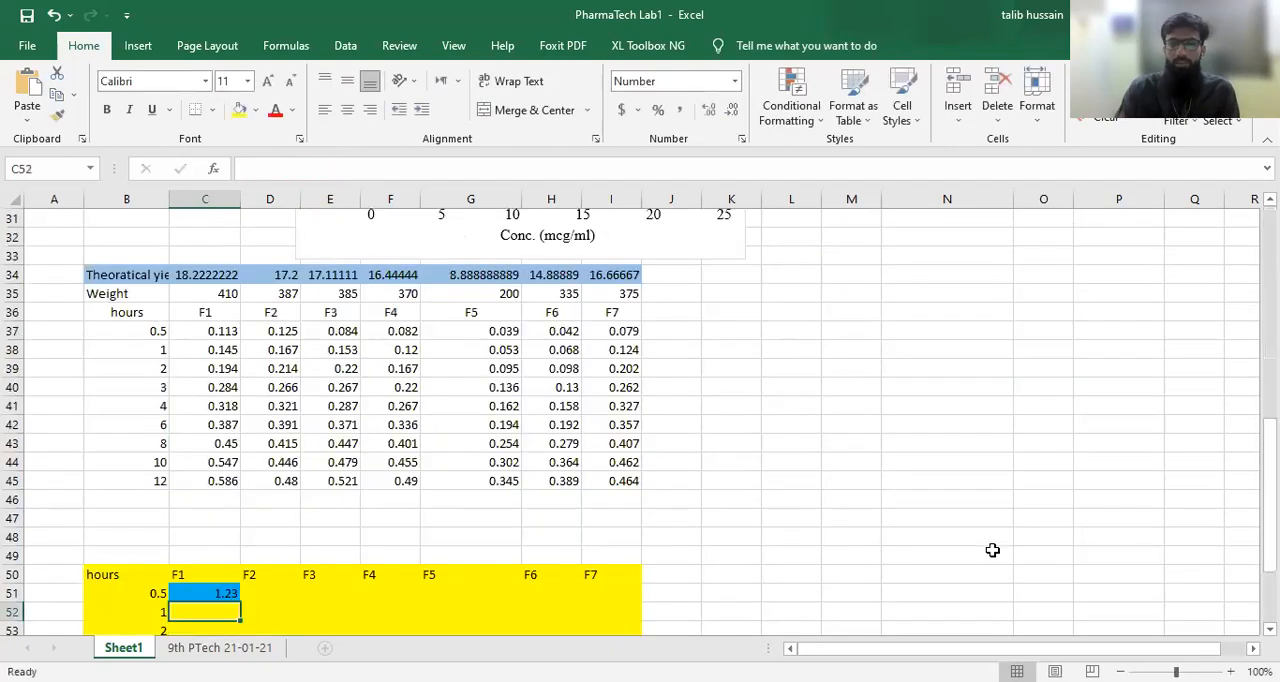
Step: Examine the concentration formula in C51 together with the theoretical yield calculation in O8 and the yields in row 34
{"action": "left_click", "coordinate": [222, 593]}
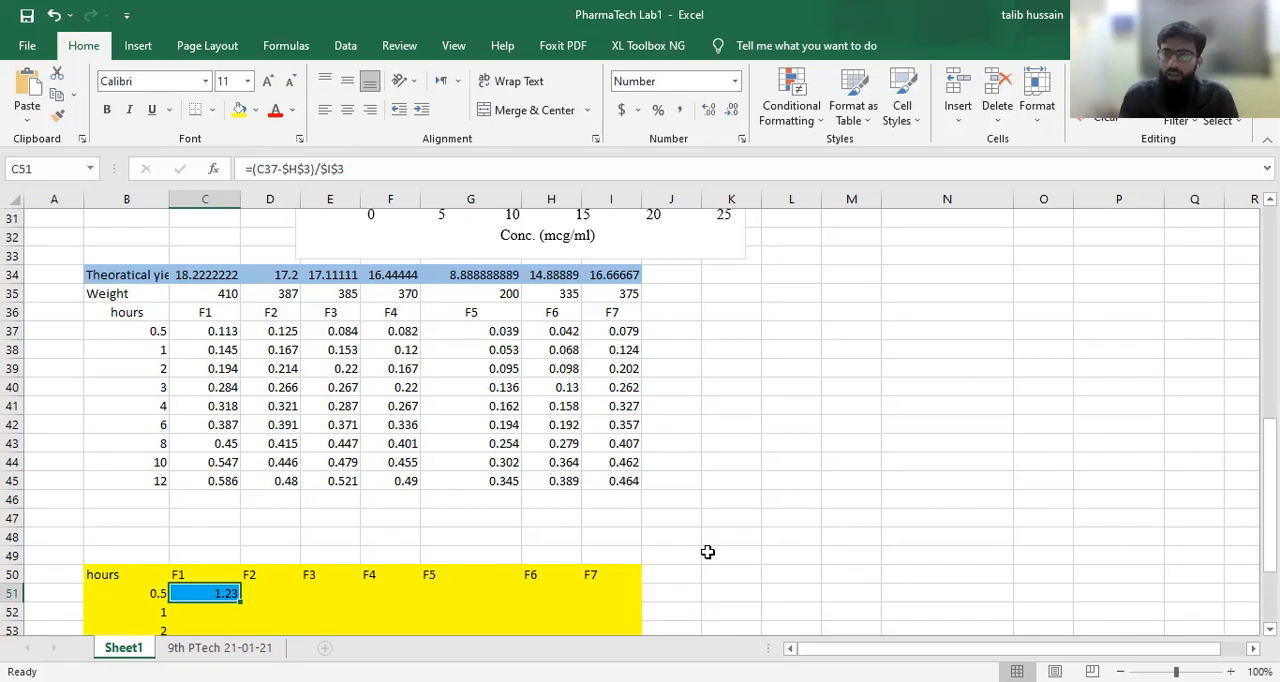
{"action": "scroll", "coordinate": [707, 552], "scroll_direction": "up", "scroll_amount": 10}
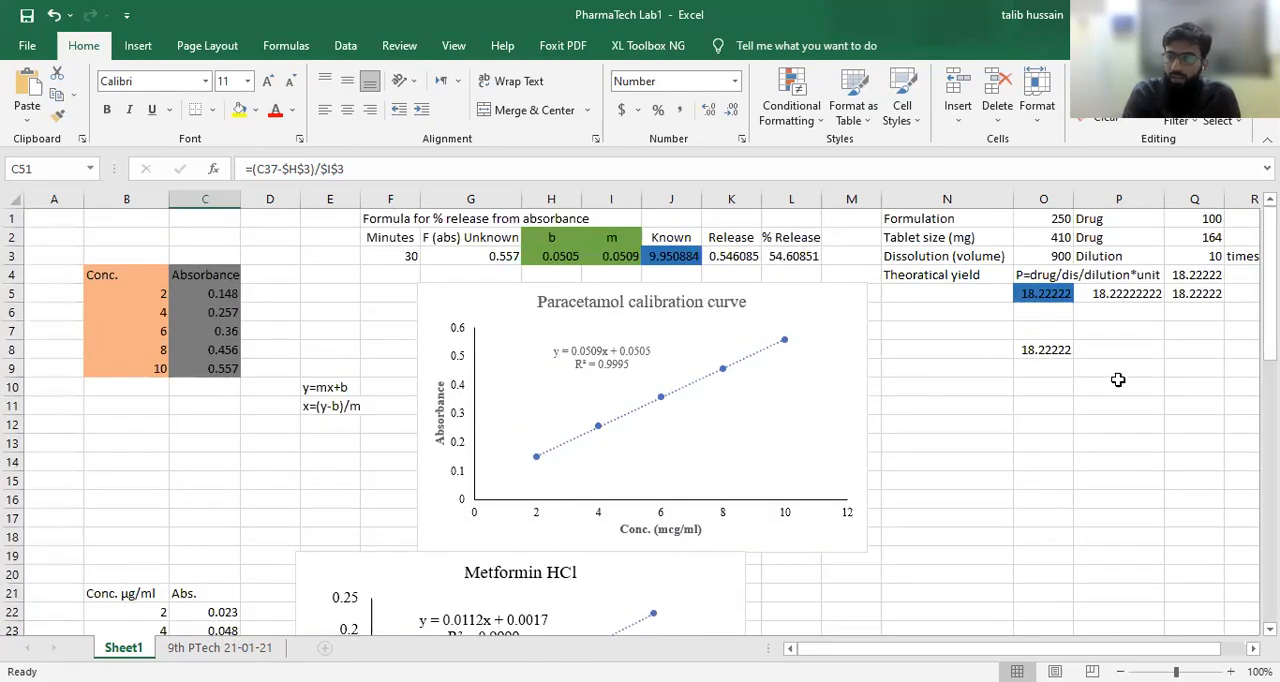
{"action": "left_click", "coordinate": [1045, 349]}
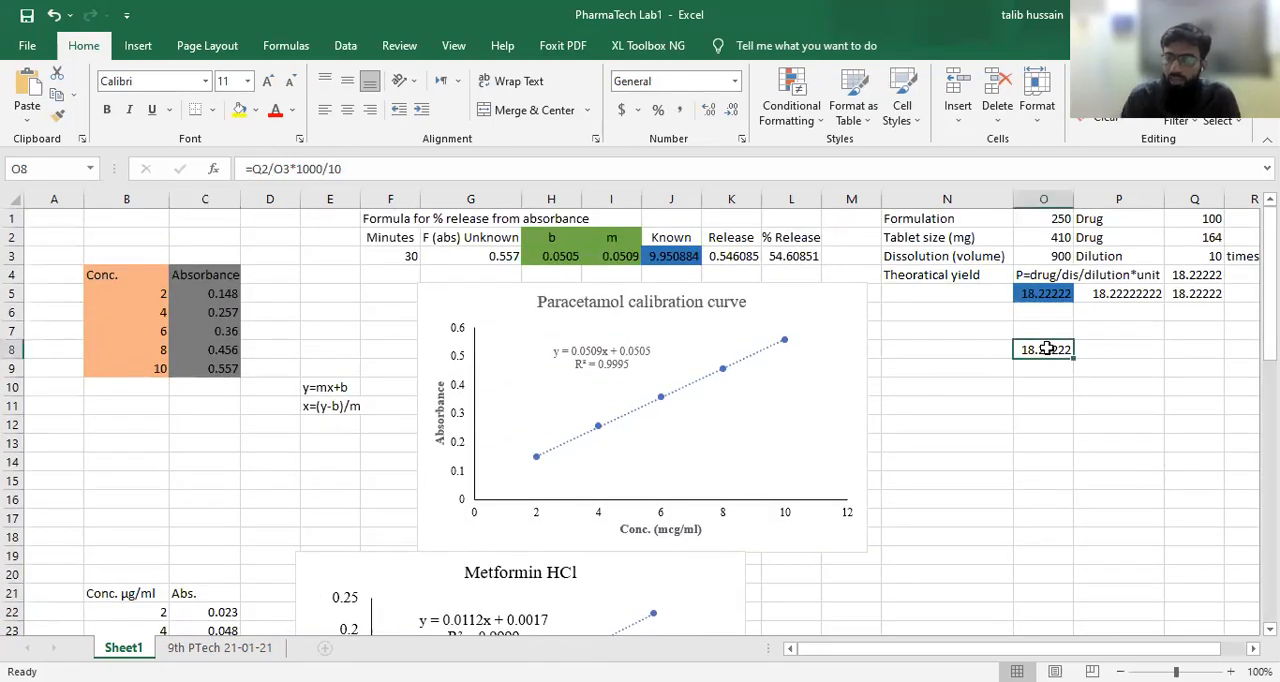
{"action": "scroll", "coordinate": [566, 444], "scroll_direction": "down", "scroll_amount": 17}
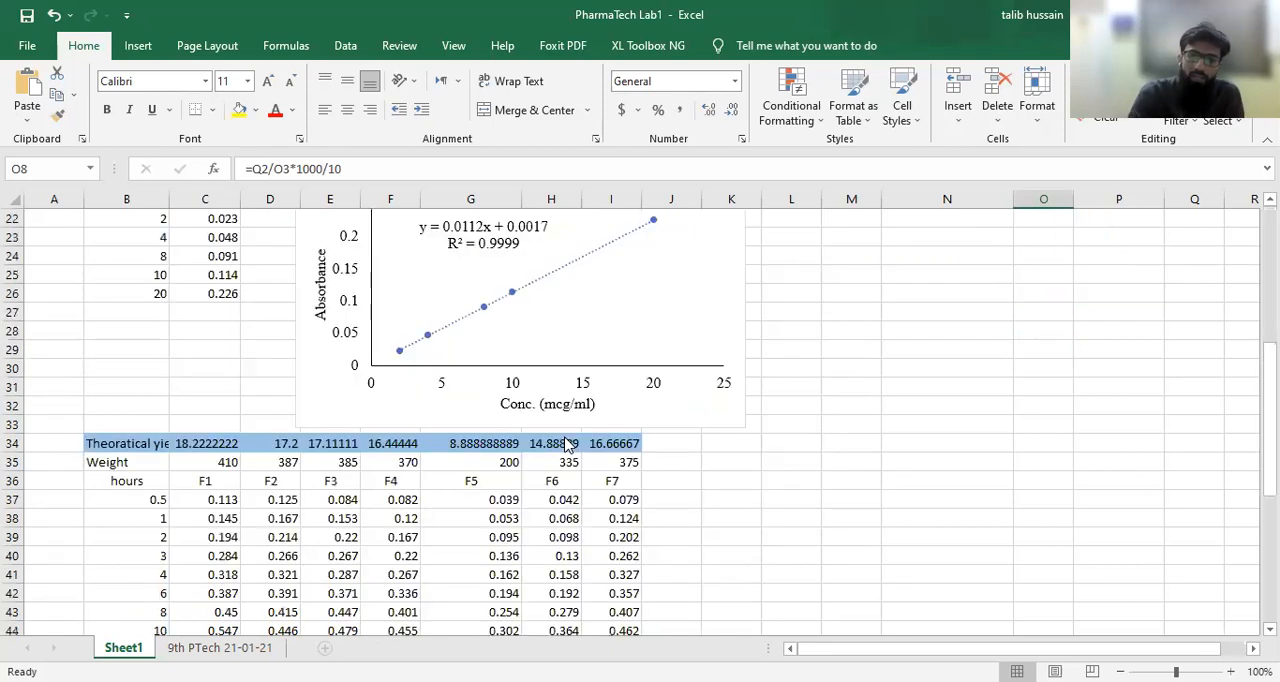
{"action": "scroll", "coordinate": [566, 444], "scroll_direction": "up", "scroll_amount": 2}
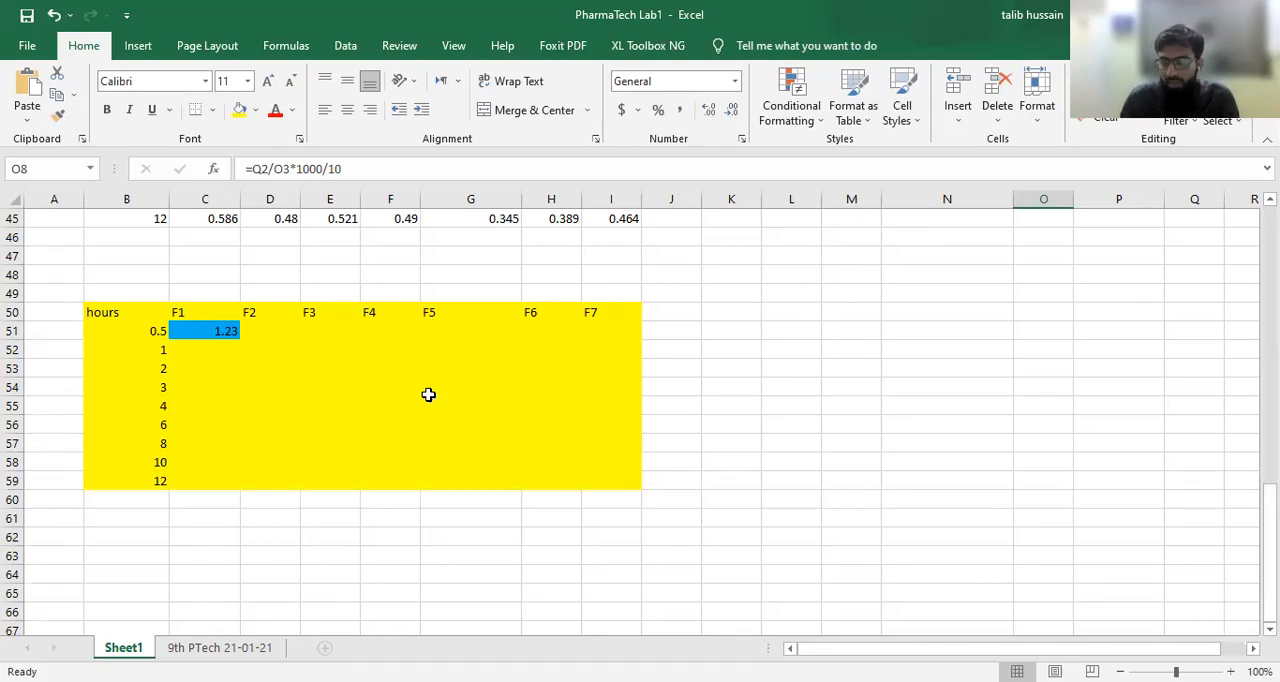
{"action": "left_click", "coordinate": [216, 332]}
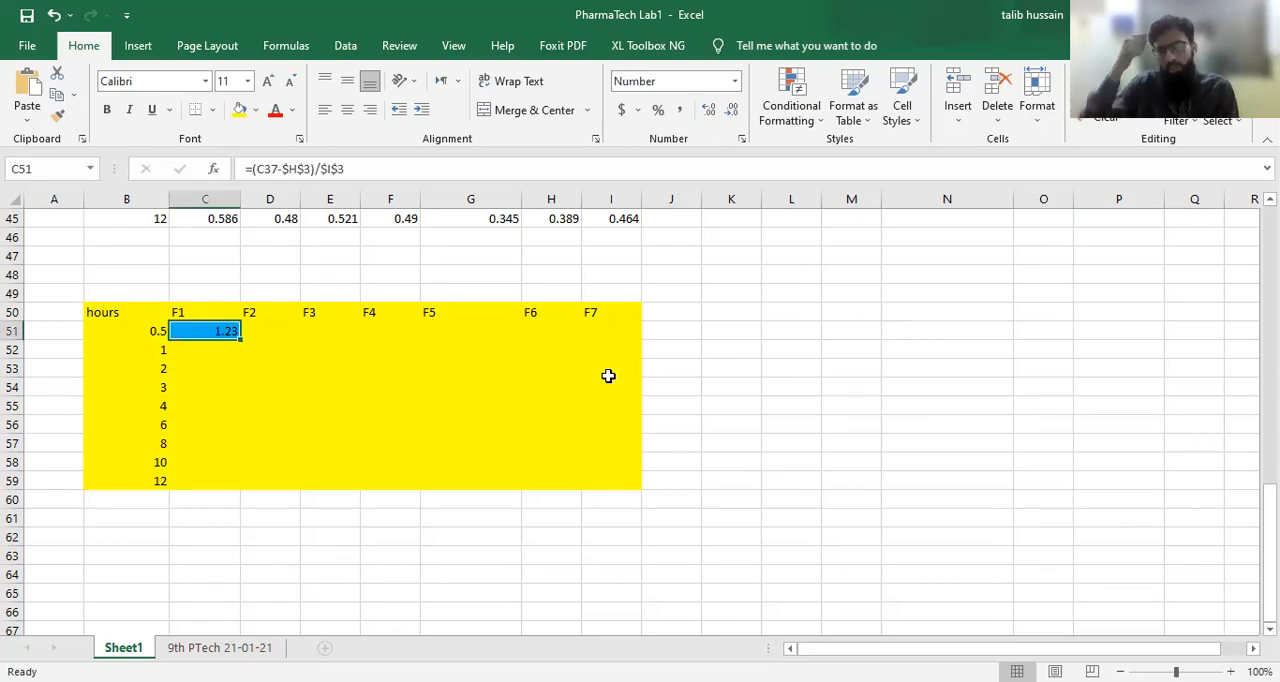
{"action": "scroll", "coordinate": [782, 441], "scroll_direction": "up", "scroll_amount": 5}
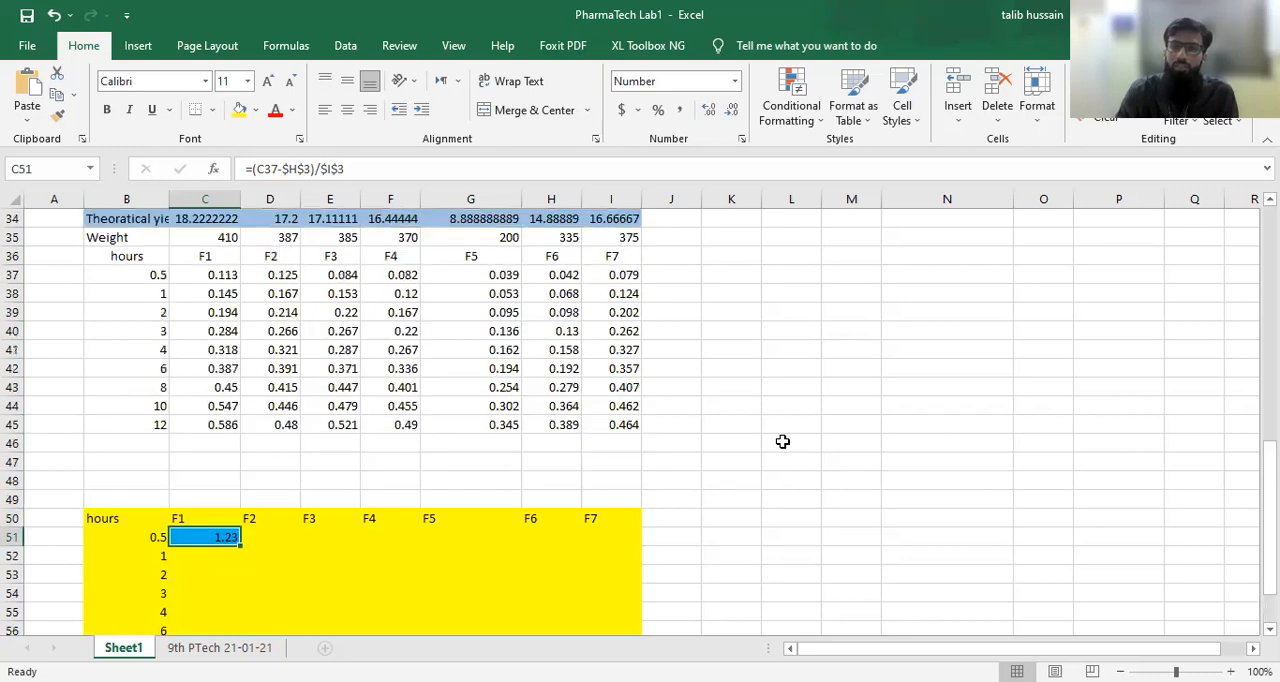
{"action": "scroll", "coordinate": [782, 441], "scroll_direction": "down", "scroll_amount": 1}
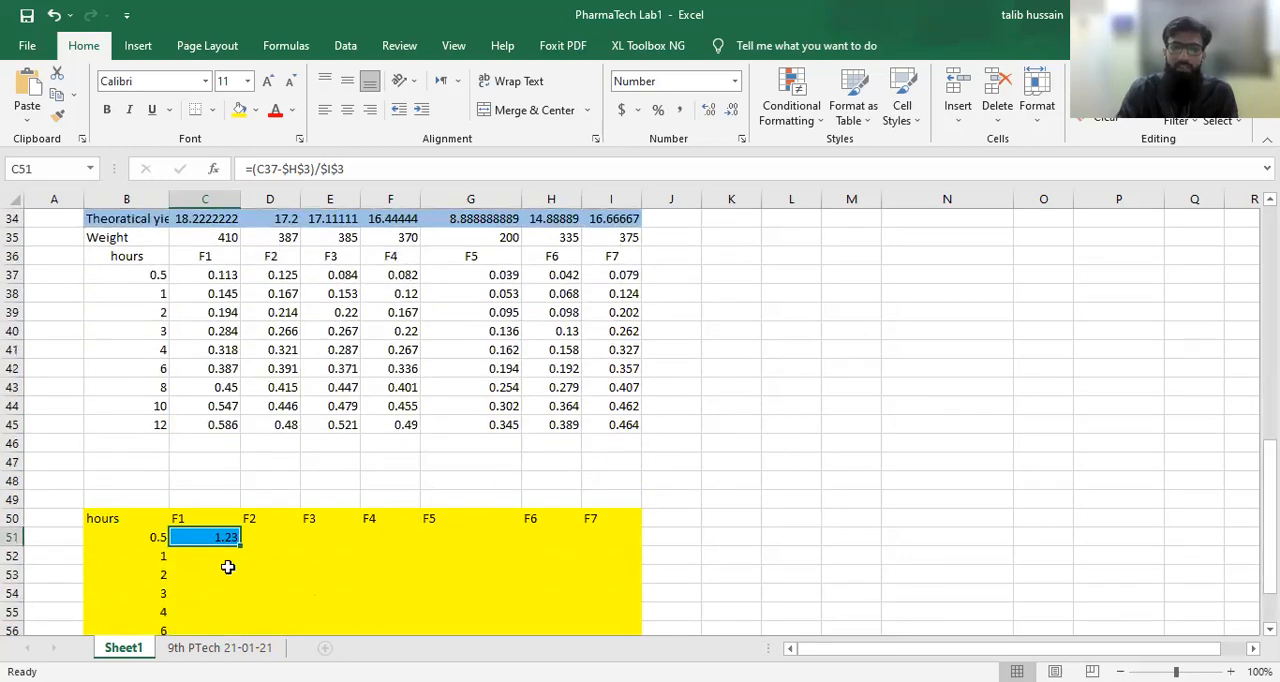
Step: Fill the C51 concentration formula across C51:I59 and replace the negative 0.5-hour results of F5 and F6 with 0
{"action": "left_click_drag", "start_coordinate": [241, 545], "coordinate": [640, 603]}
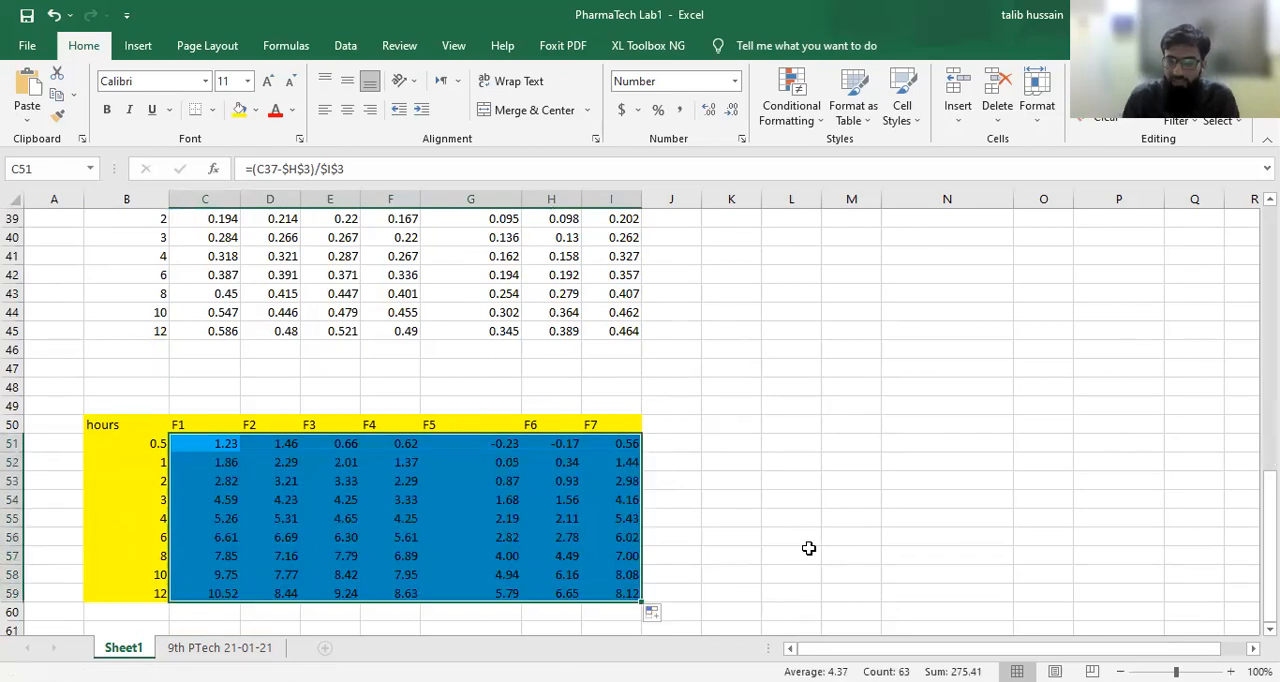
{"action": "left_click", "coordinate": [508, 445]}
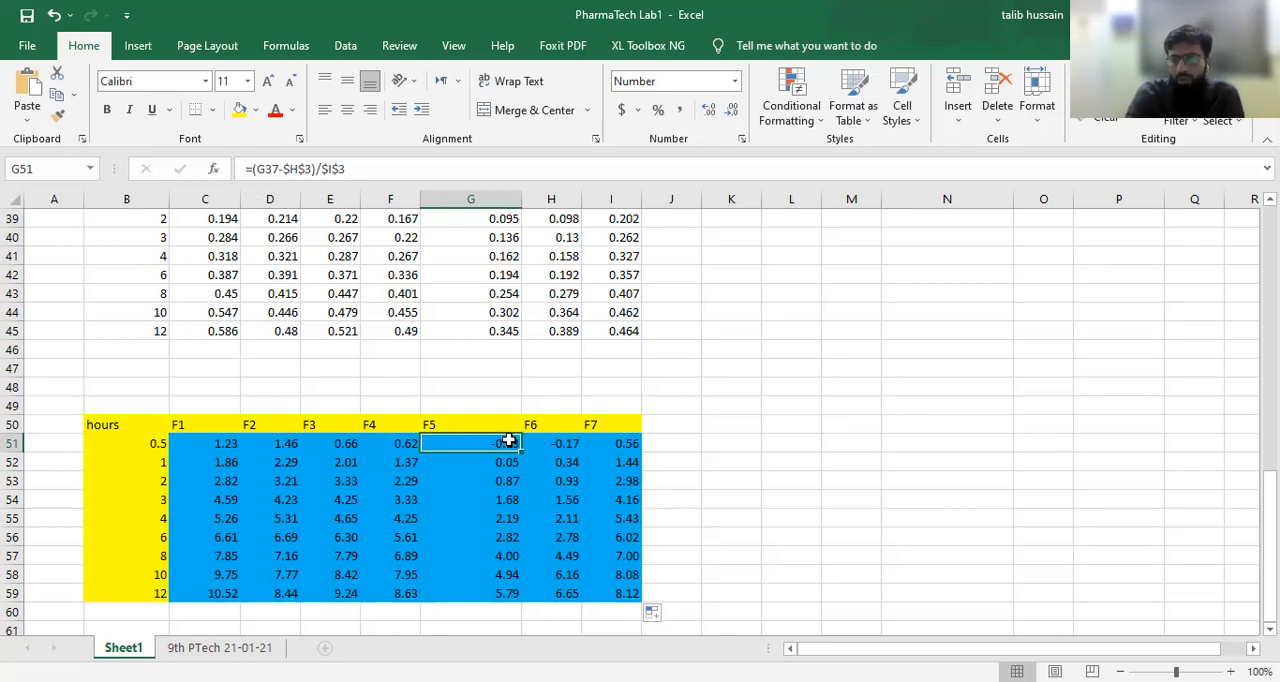
{"action": "type", "text": "0"}
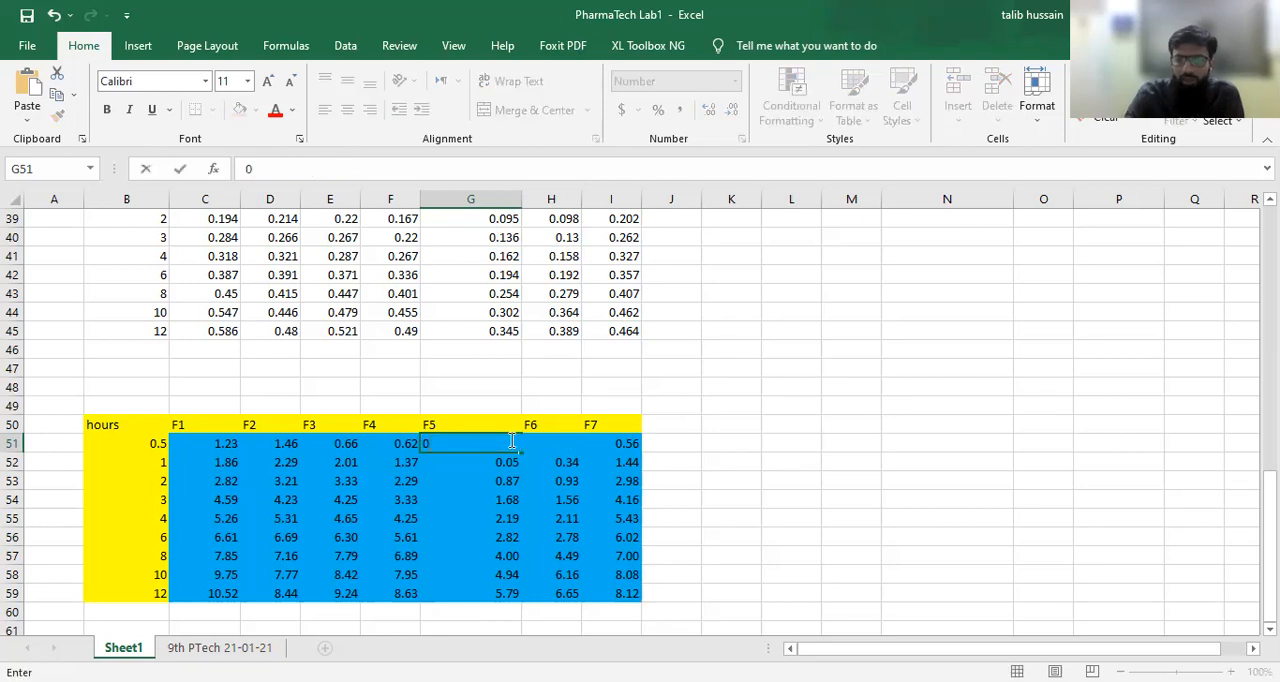
{"action": "key", "text": "F2"}
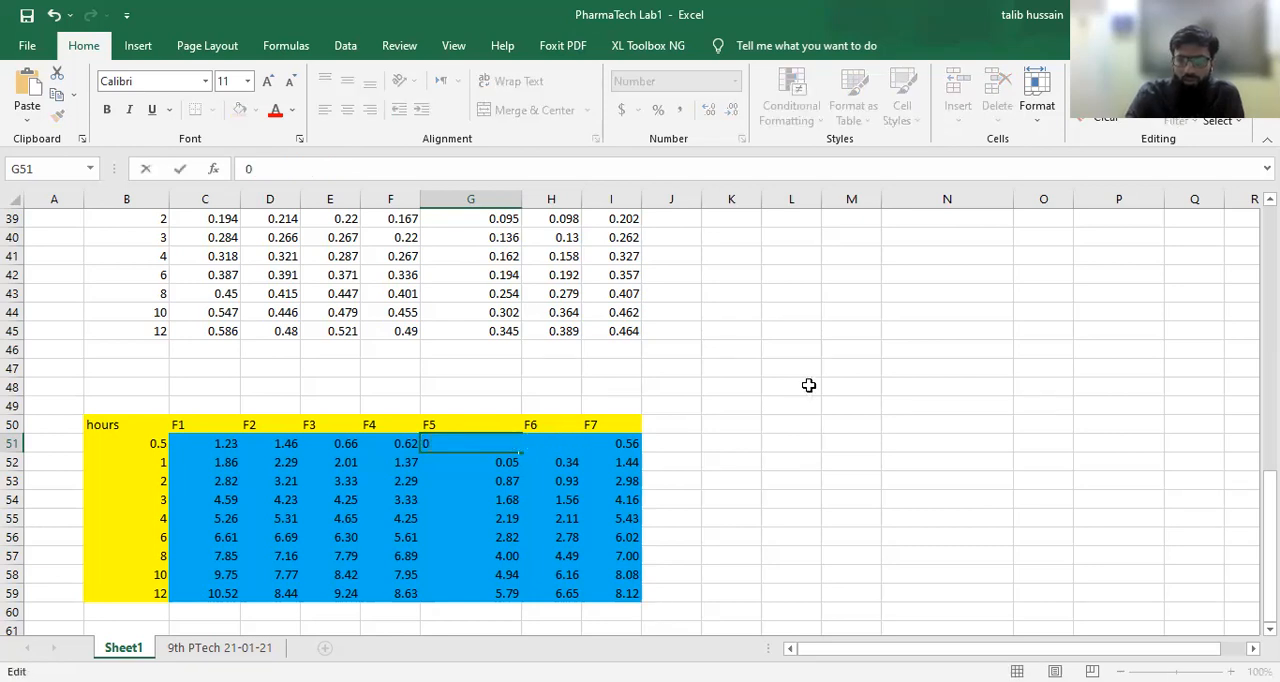
{"action": "left_click", "coordinate": [808, 385]}
{"action": "left_click", "coordinate": [574, 445]}
{"action": "type", "text": "0"}
{"action": "left_click", "coordinate": [735, 499]}
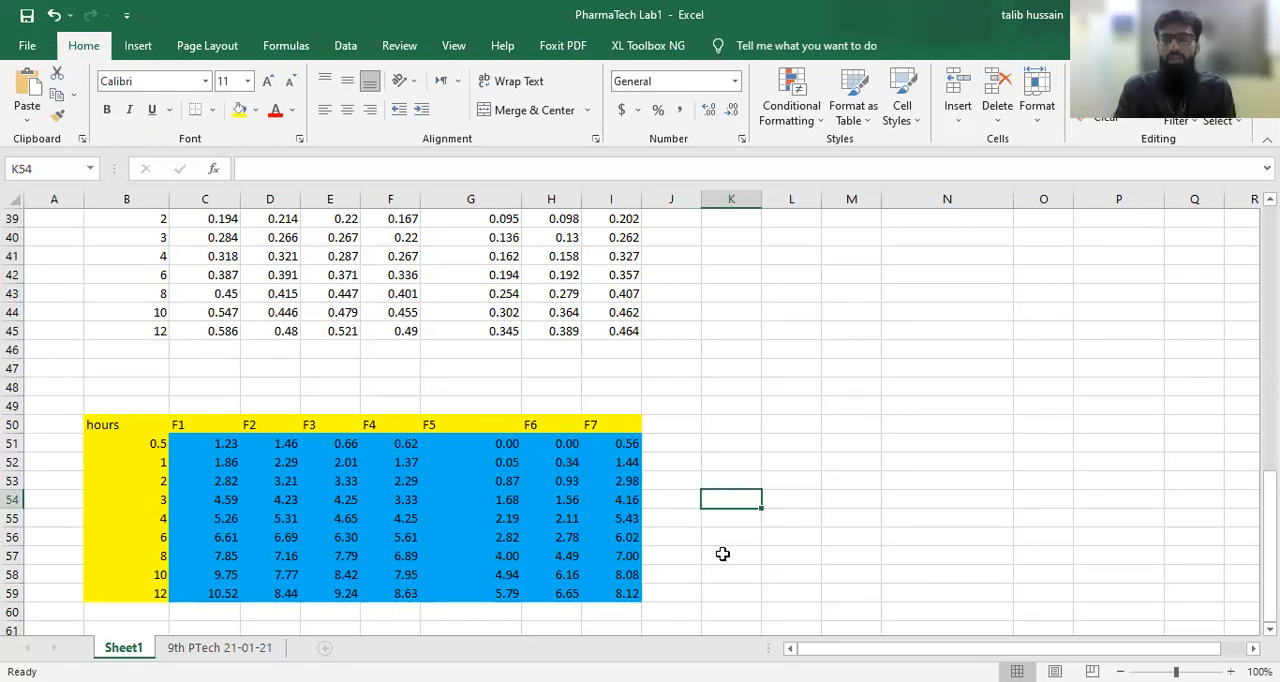
Step: Copy the hours column B50:B59 and paste it at B63 to start a new table below
{"action": "scroll", "coordinate": [740, 515], "scroll_direction": "down", "scroll_amount": 3}
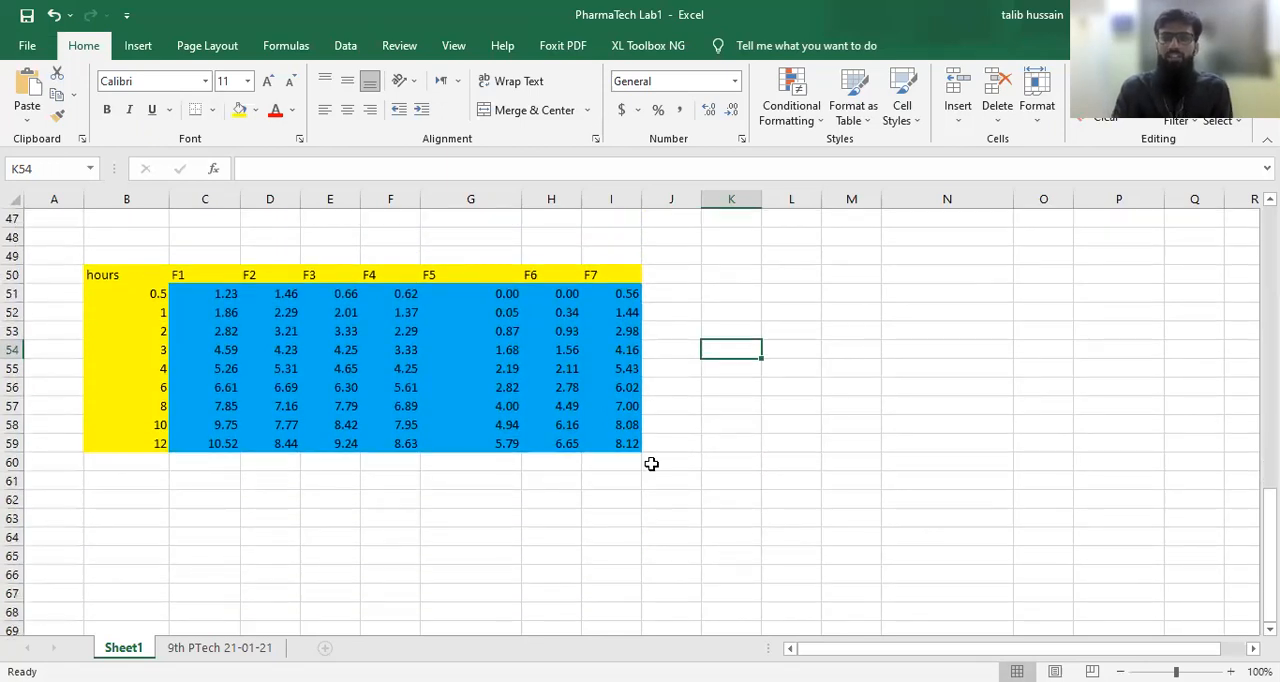
{"action": "left_click_drag", "start_coordinate": [102, 276], "coordinate": [134, 449]}
{"action": "key", "text": "ctrl+c"}
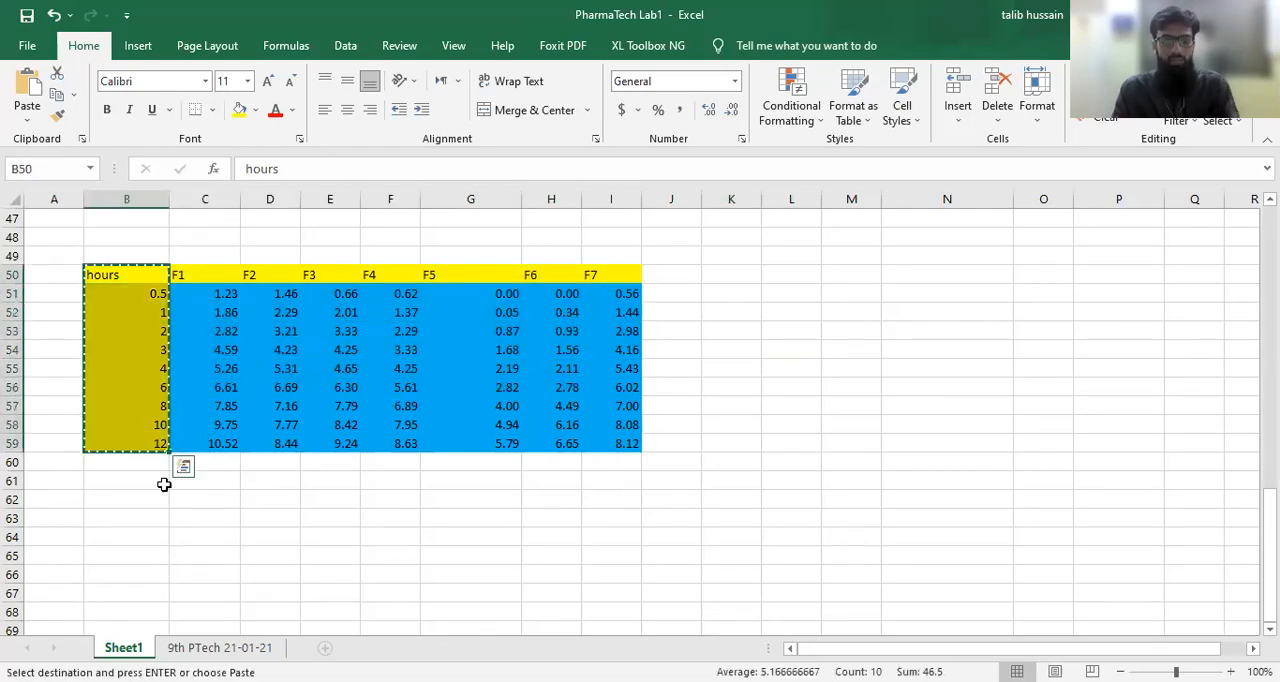
{"action": "left_click", "coordinate": [124, 512]}
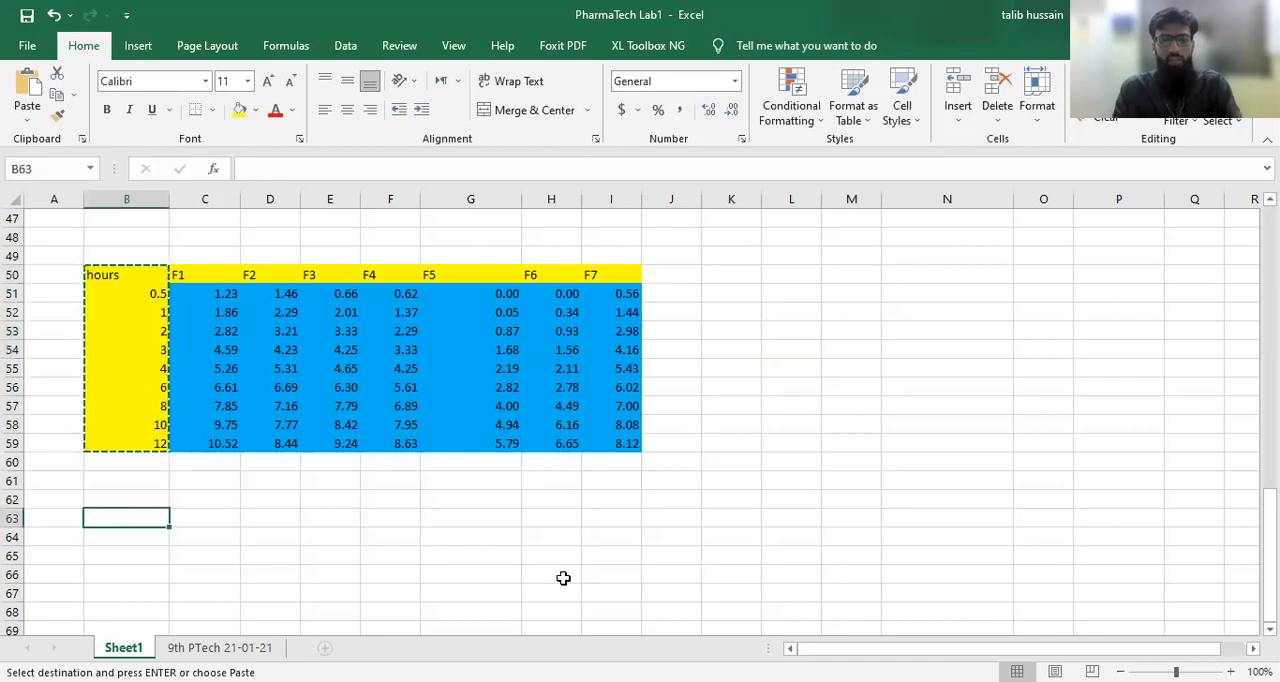
{"action": "key", "text": "ctrl+v"}
{"action": "scroll", "coordinate": [308, 550], "scroll_direction": "down", "scroll_amount": 2}
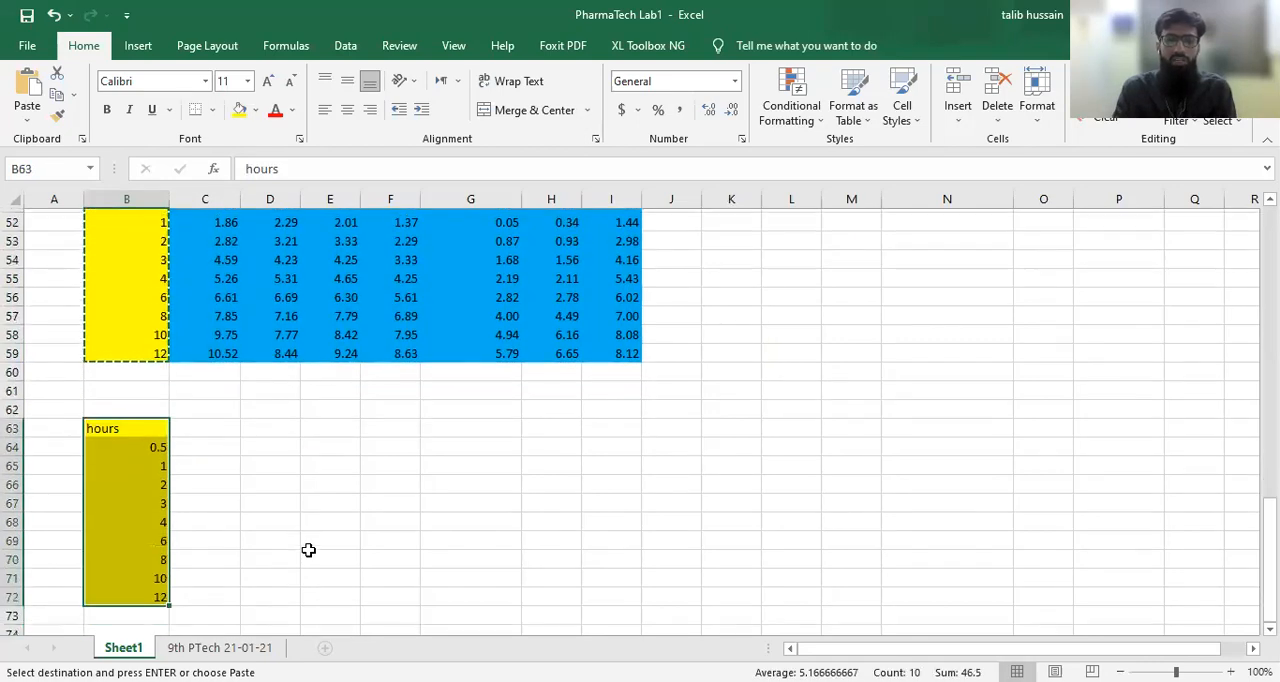
Step: Copy the F1 to F7 headers from C50:I50 into the new table's header row, starting at C63
{"action": "scroll", "coordinate": [308, 550], "scroll_direction": "up", "scroll_amount": 1}
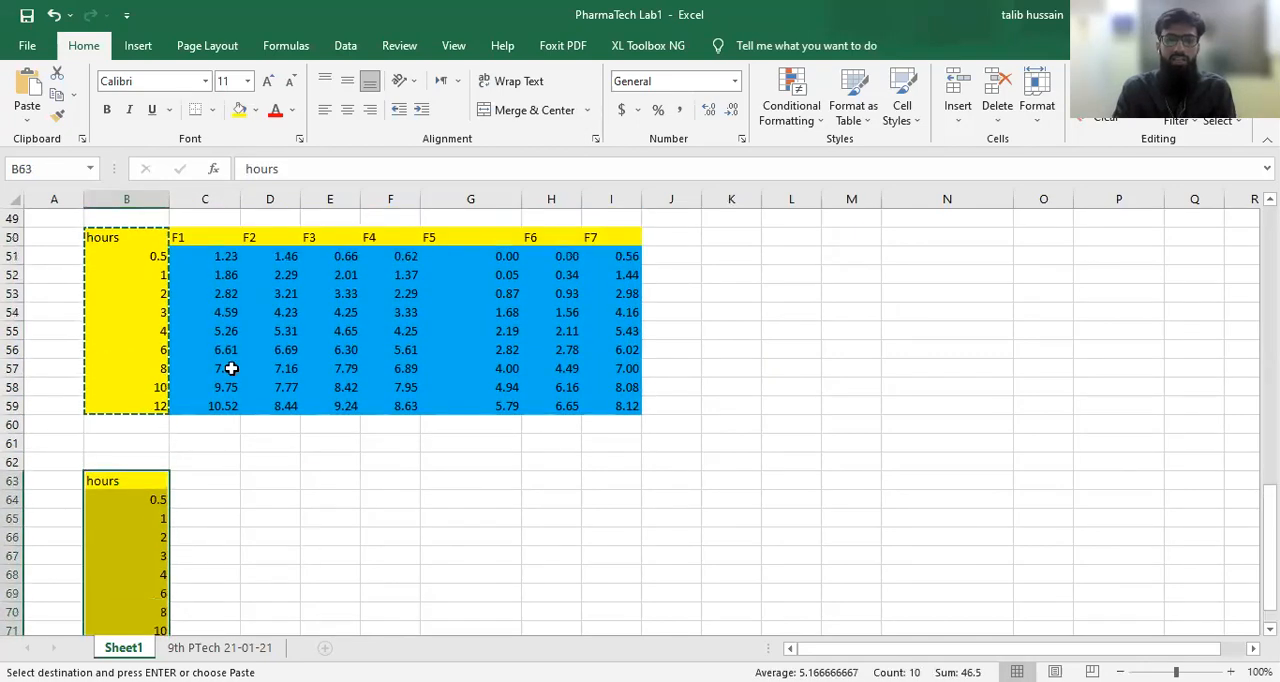
{"action": "left_click", "coordinate": [187, 236]}
{"action": "left_click_drag", "start_coordinate": [187, 236], "coordinate": [611, 240]}
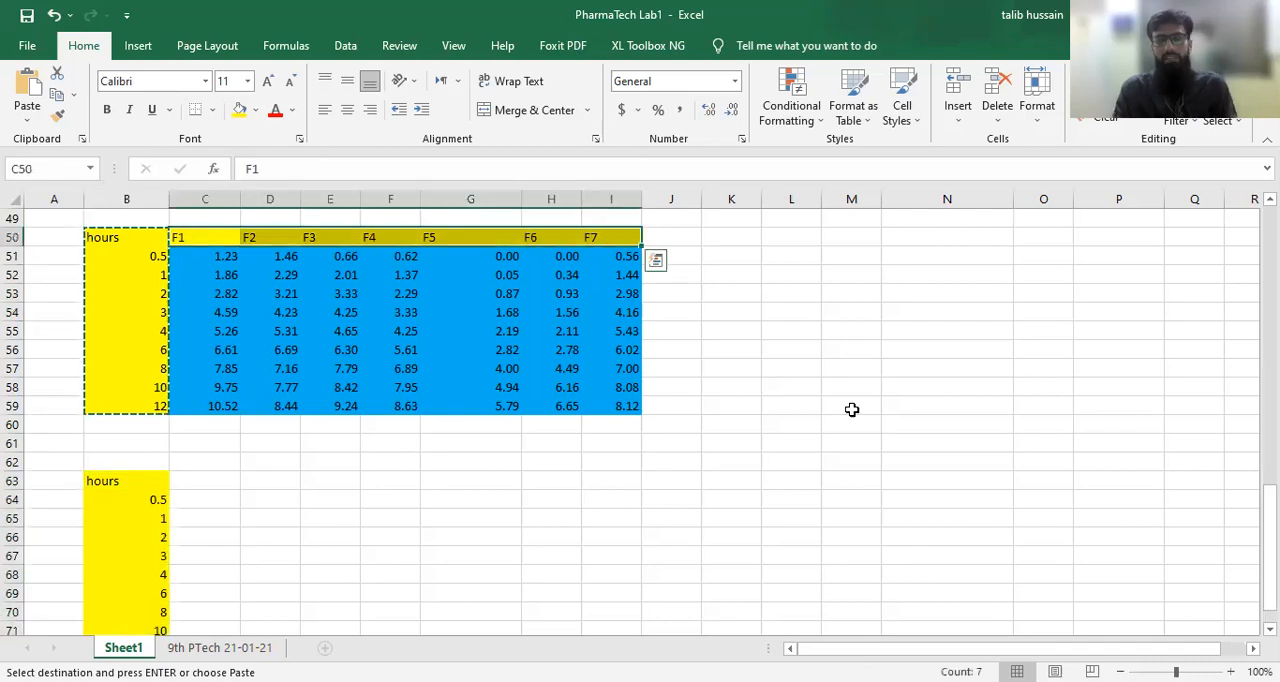
{"action": "key", "text": "ctrl+c"}
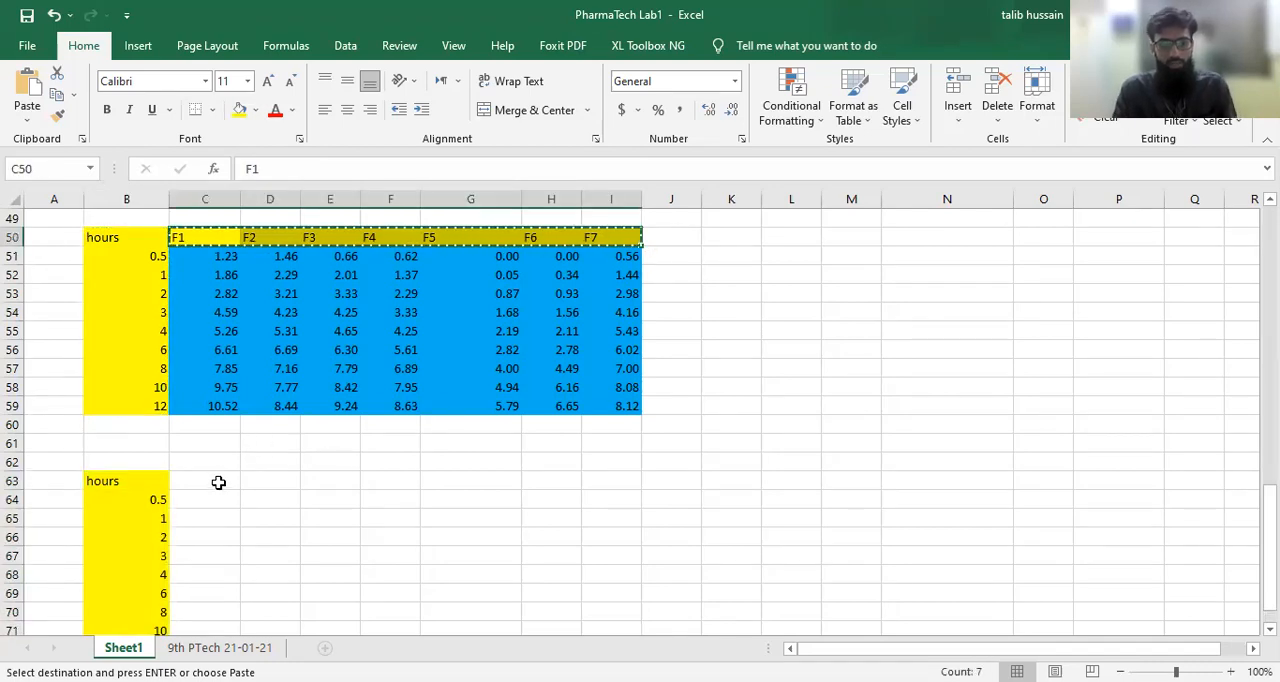
{"action": "left_click", "coordinate": [218, 482]}
{"action": "key", "text": "ctrl+v"}
{"action": "left_click", "coordinate": [812, 542]}
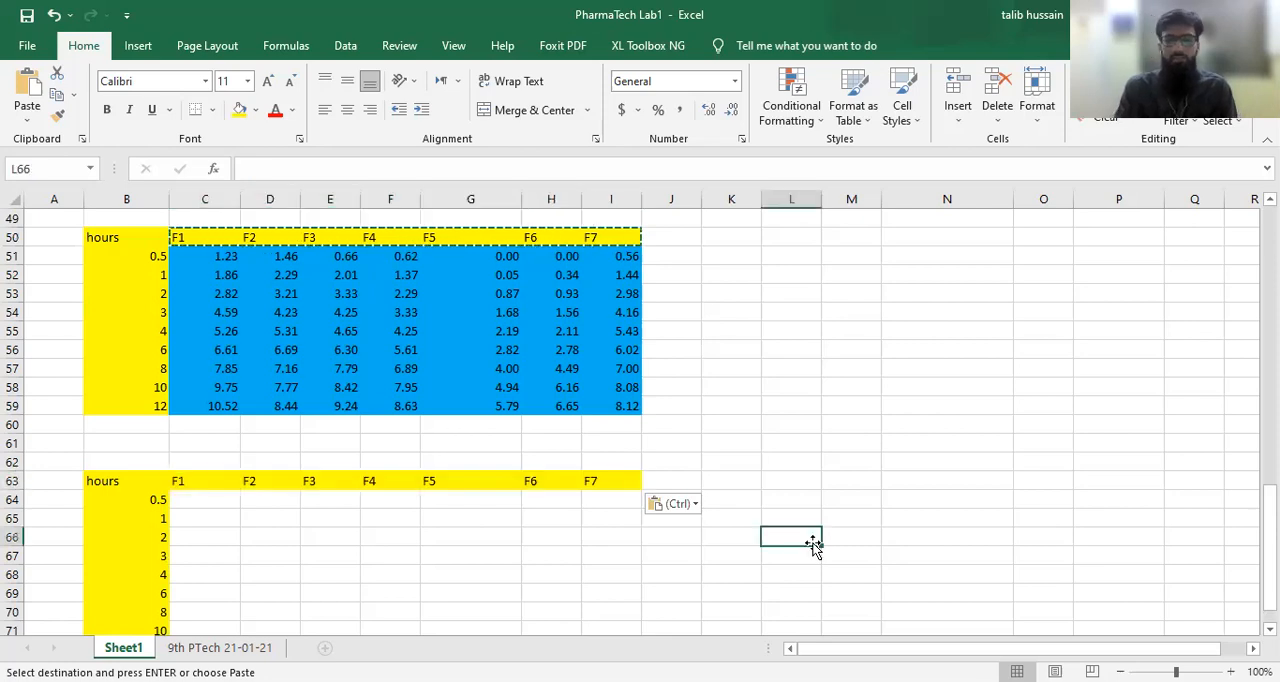
Step: Examine the F1 to F7 weights in row 35 and the cells referenced by the theoretical yield formula in C34
{"action": "left_click", "coordinate": [216, 499]}
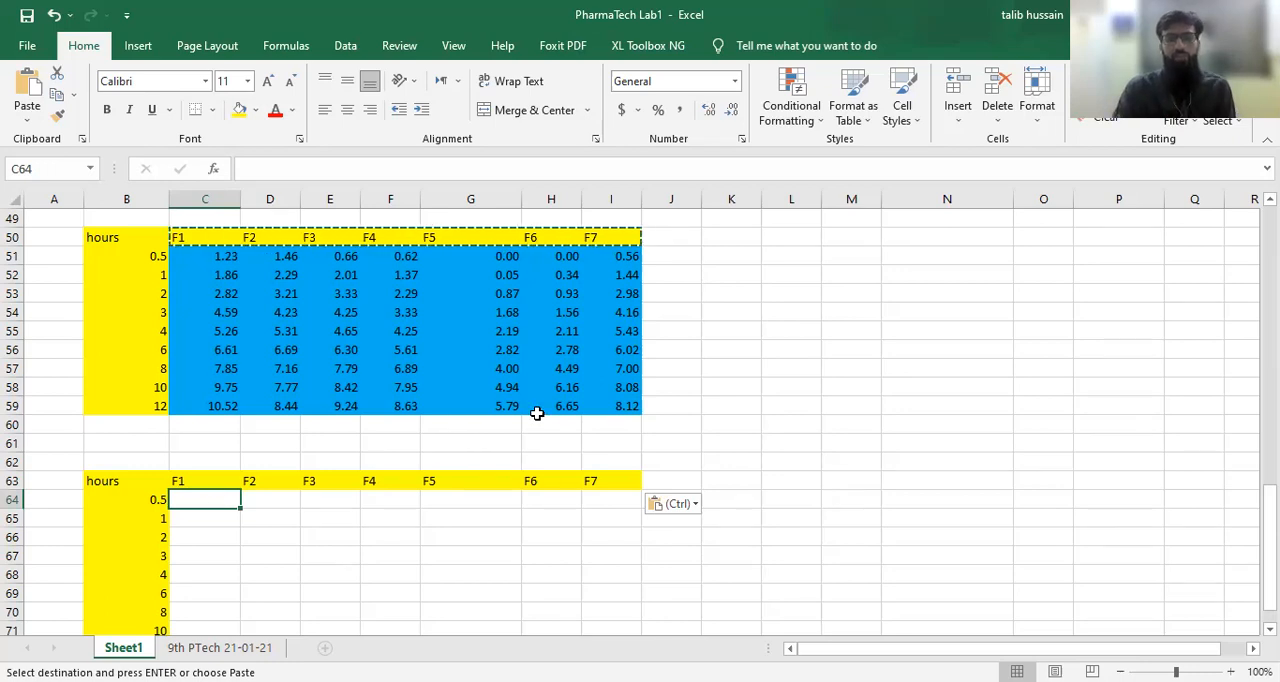
{"action": "scroll", "coordinate": [535, 412], "scroll_direction": "up", "scroll_amount": 6}
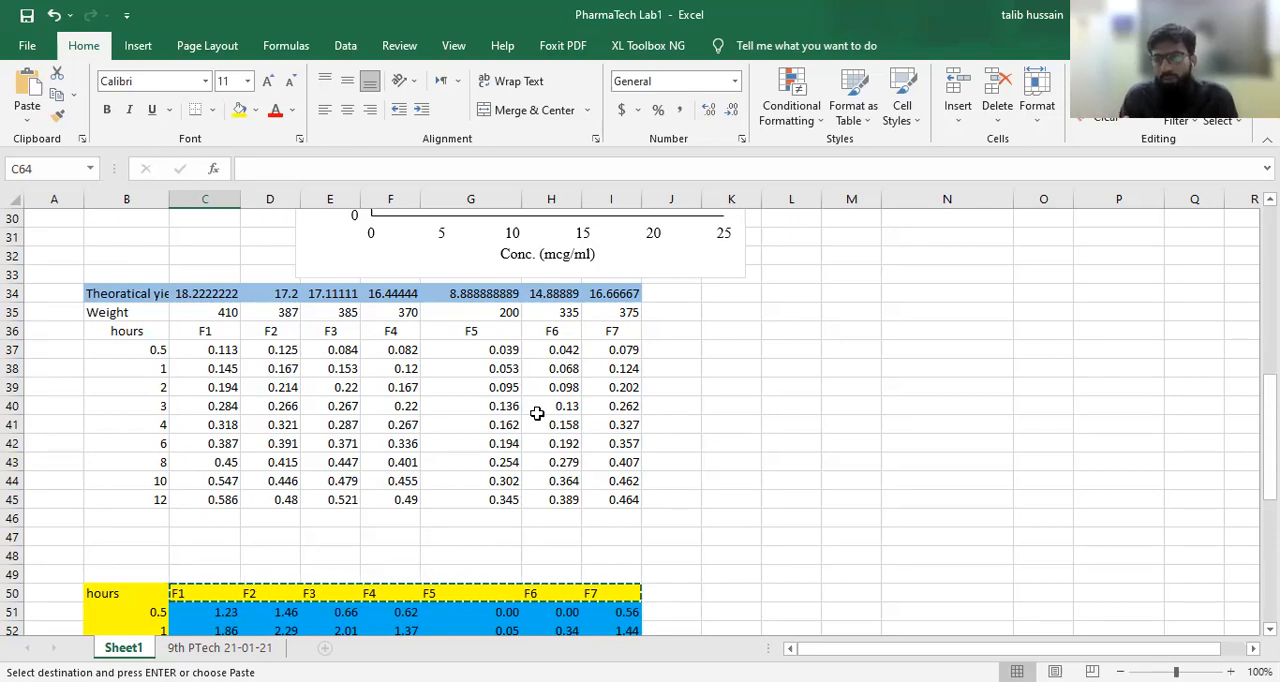
{"action": "left_click", "coordinate": [210, 315]}
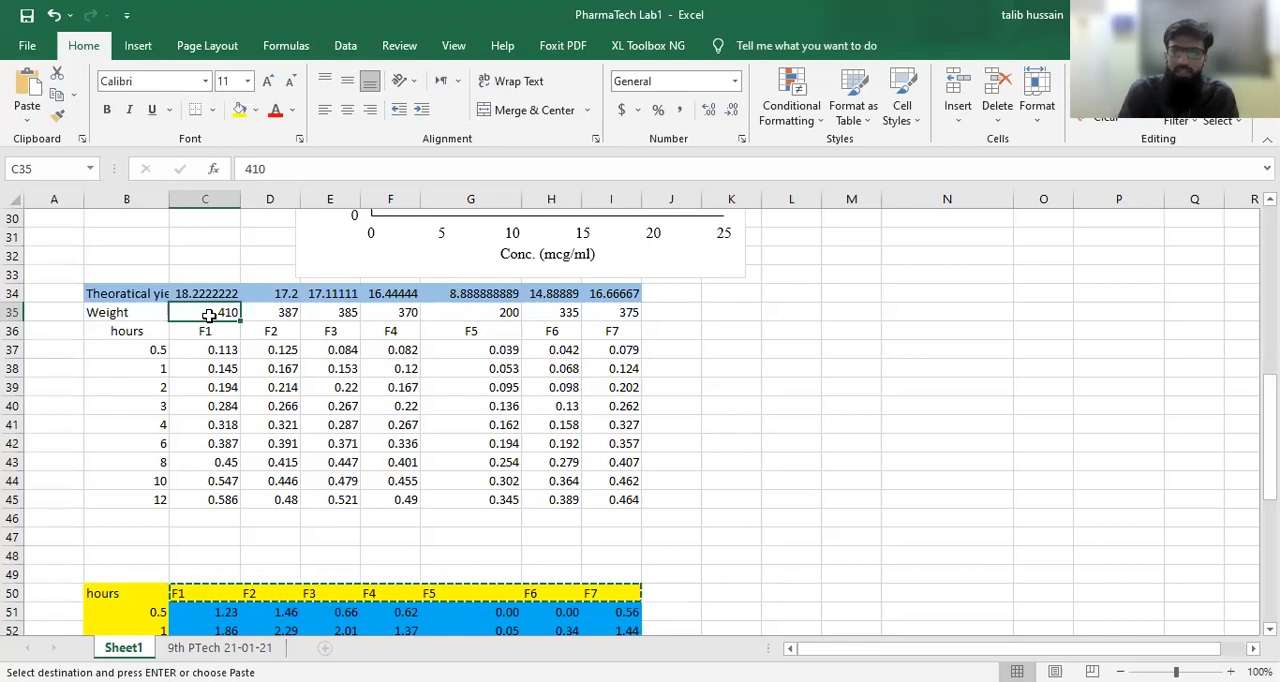
{"action": "key", "text": "Right"}
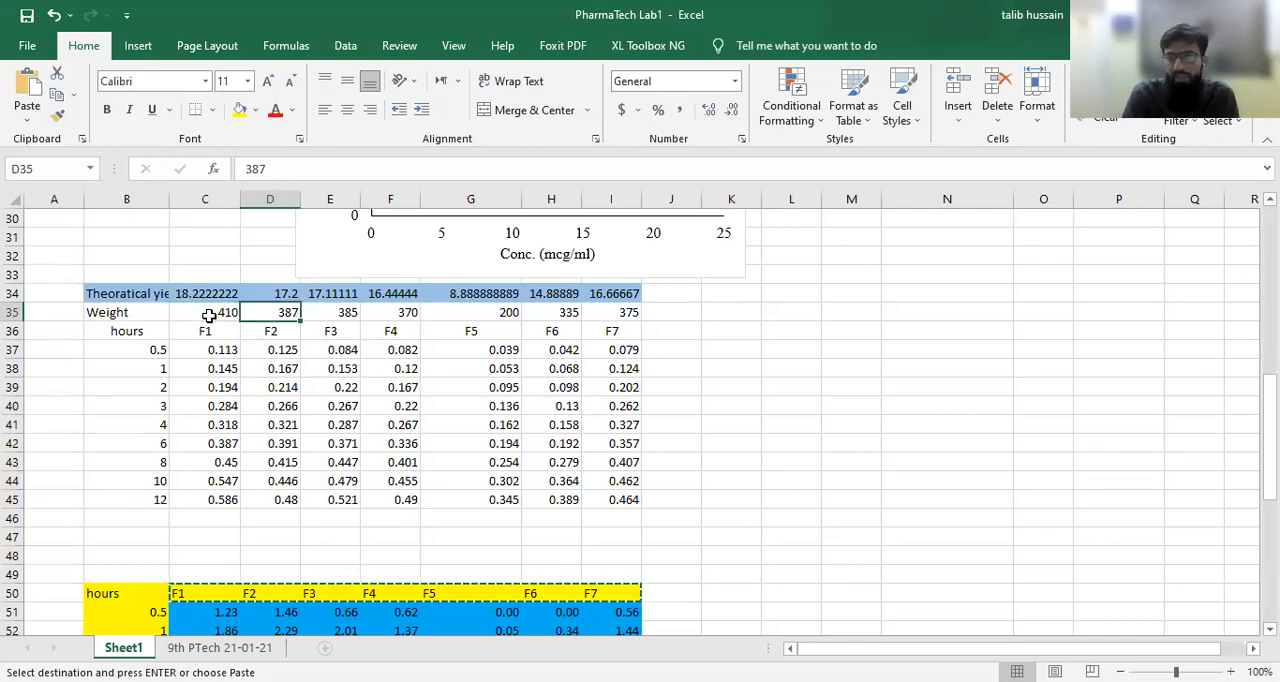
{"action": "key", "text": "Right"}
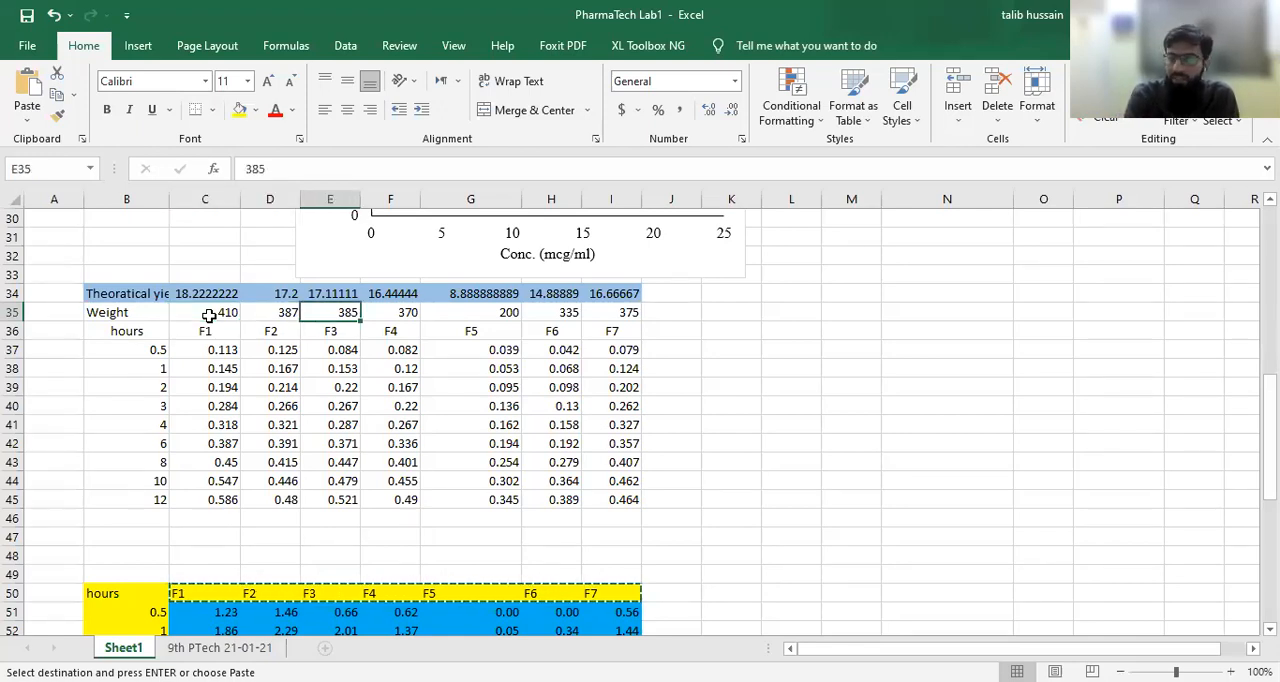
{"action": "key", "text": "Right"}
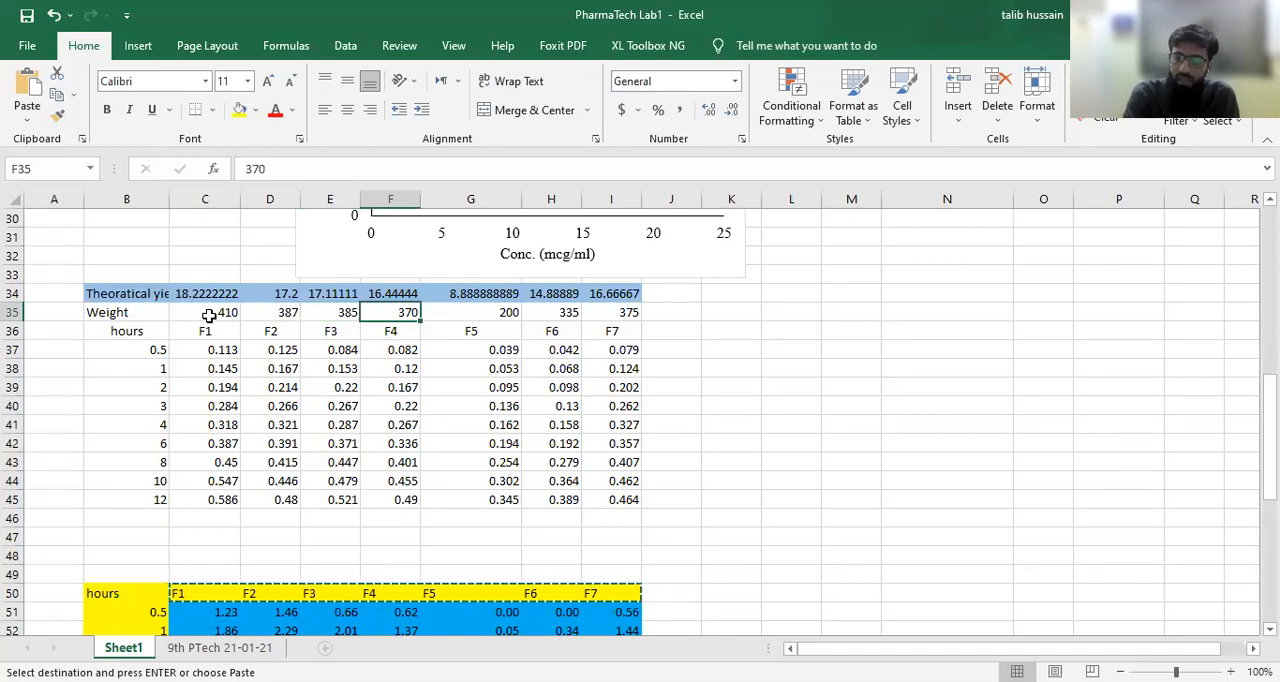
{"action": "key", "text": "Right"}
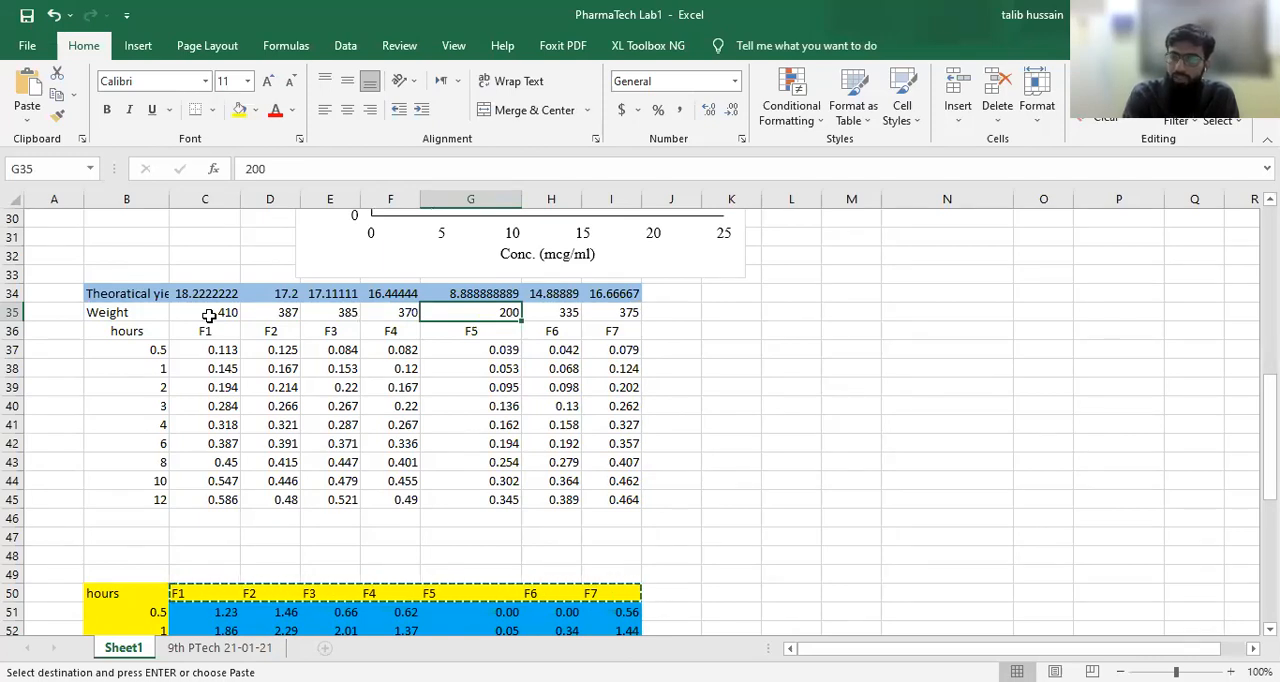
{"action": "key", "text": "Right"}
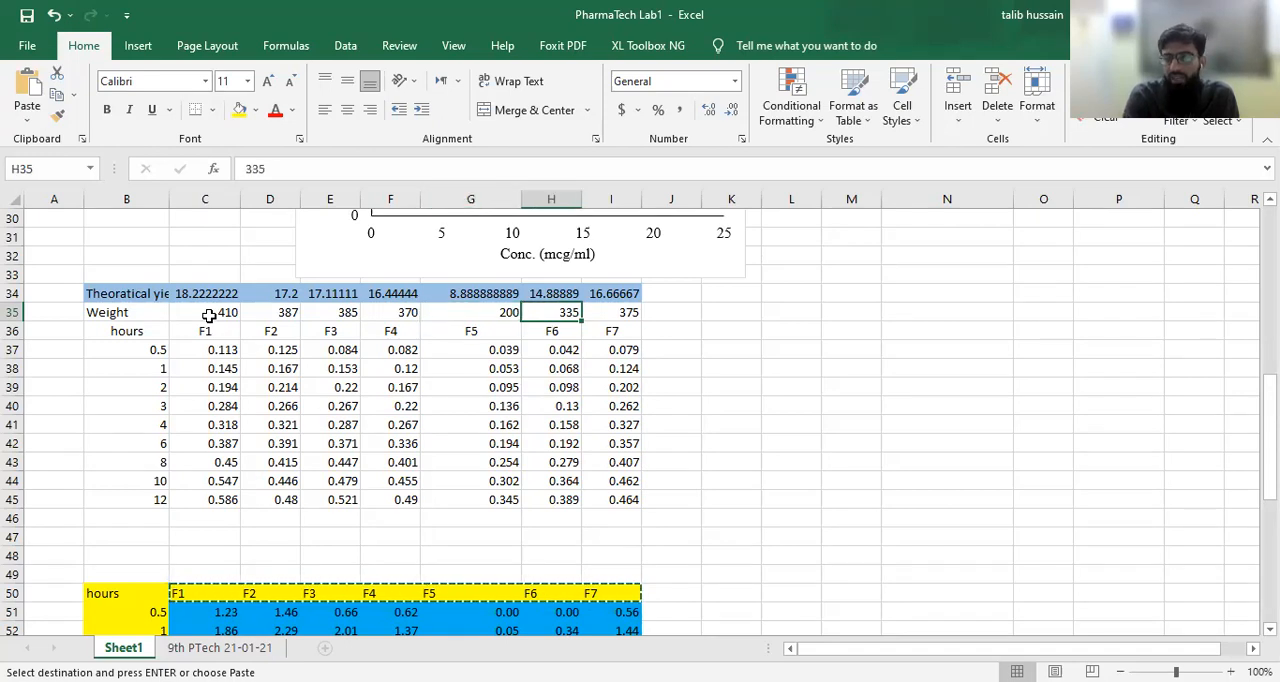
{"action": "key", "text": "Right"}
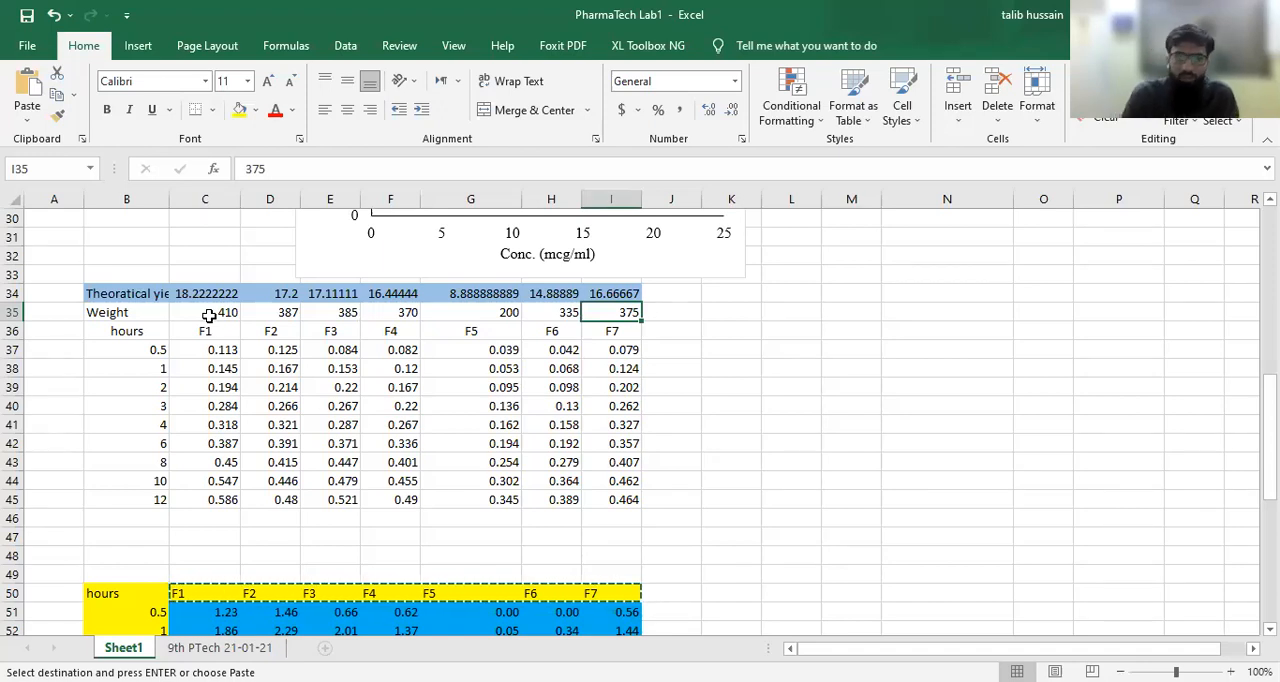
{"action": "left_click", "coordinate": [113, 293]}
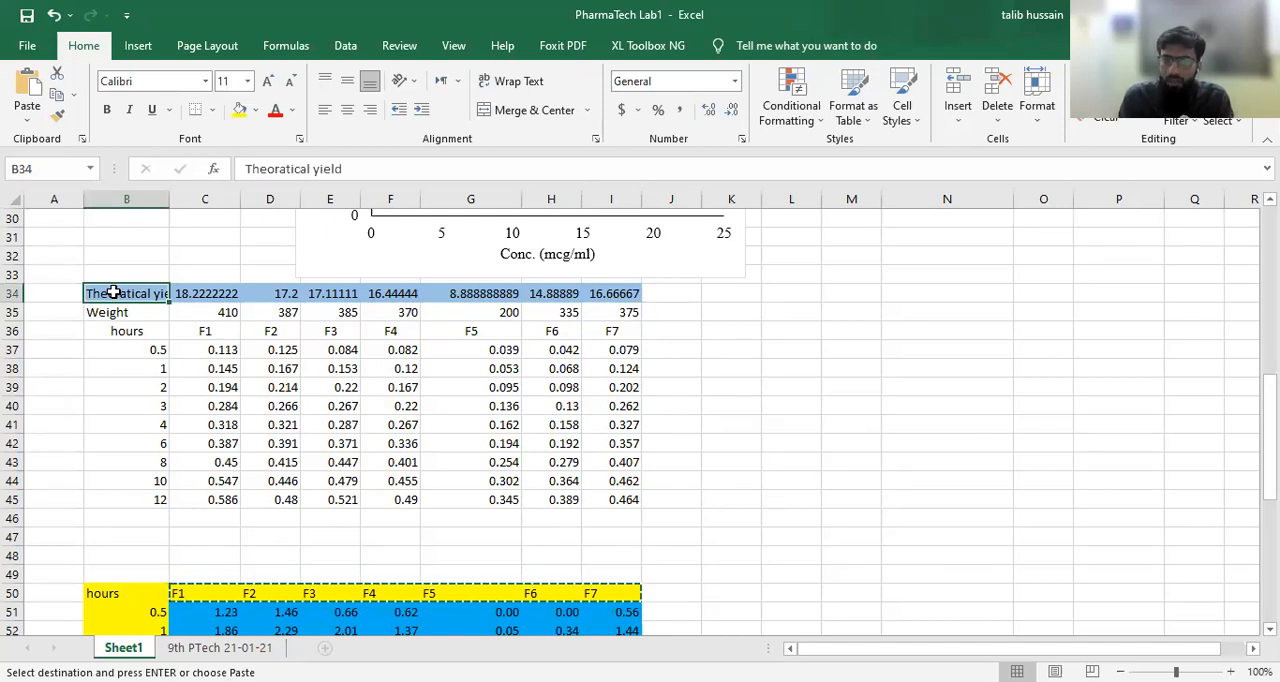
{"action": "left_click", "coordinate": [192, 292]}
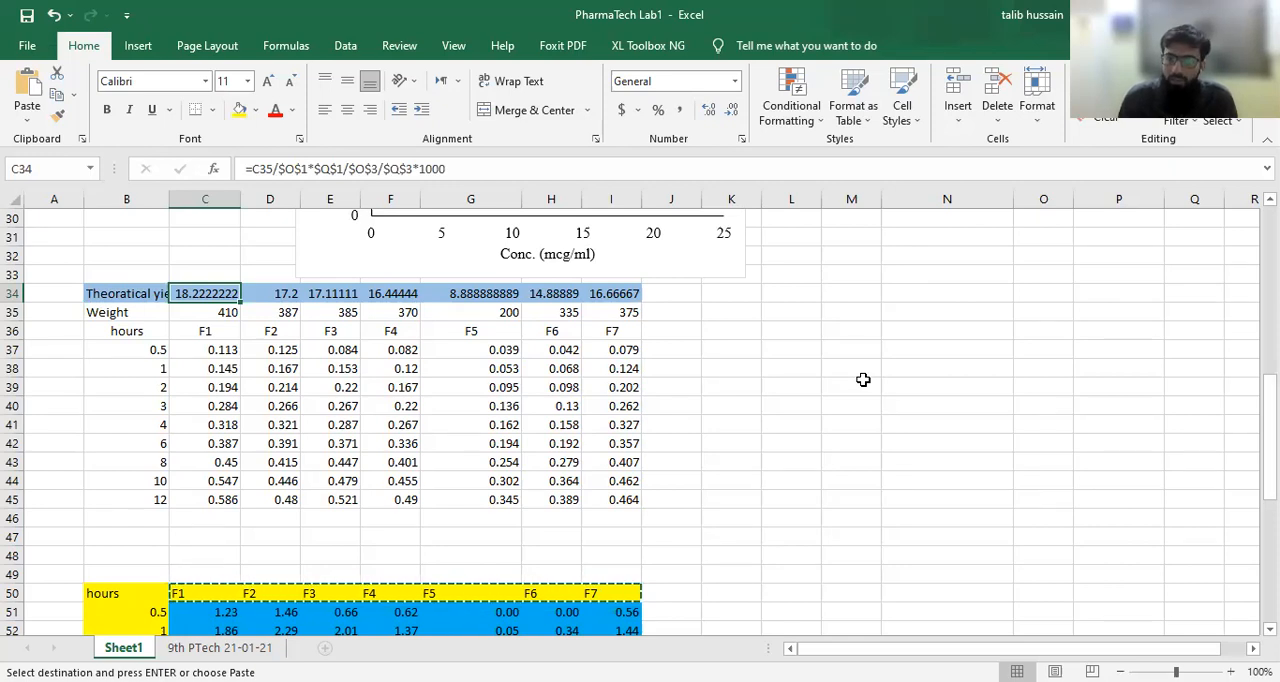
{"action": "left_click", "coordinate": [600, 168]}
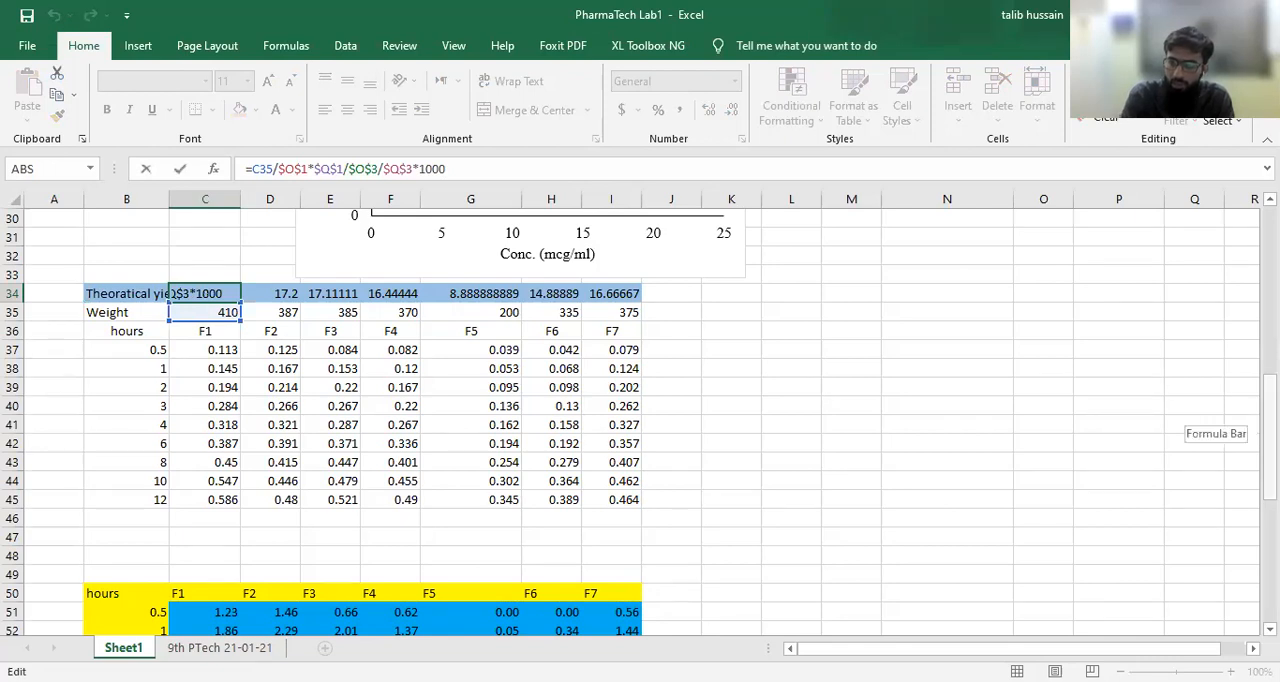
{"action": "left_click_drag", "start_coordinate": [1270, 434], "coordinate": [1270, 265]}
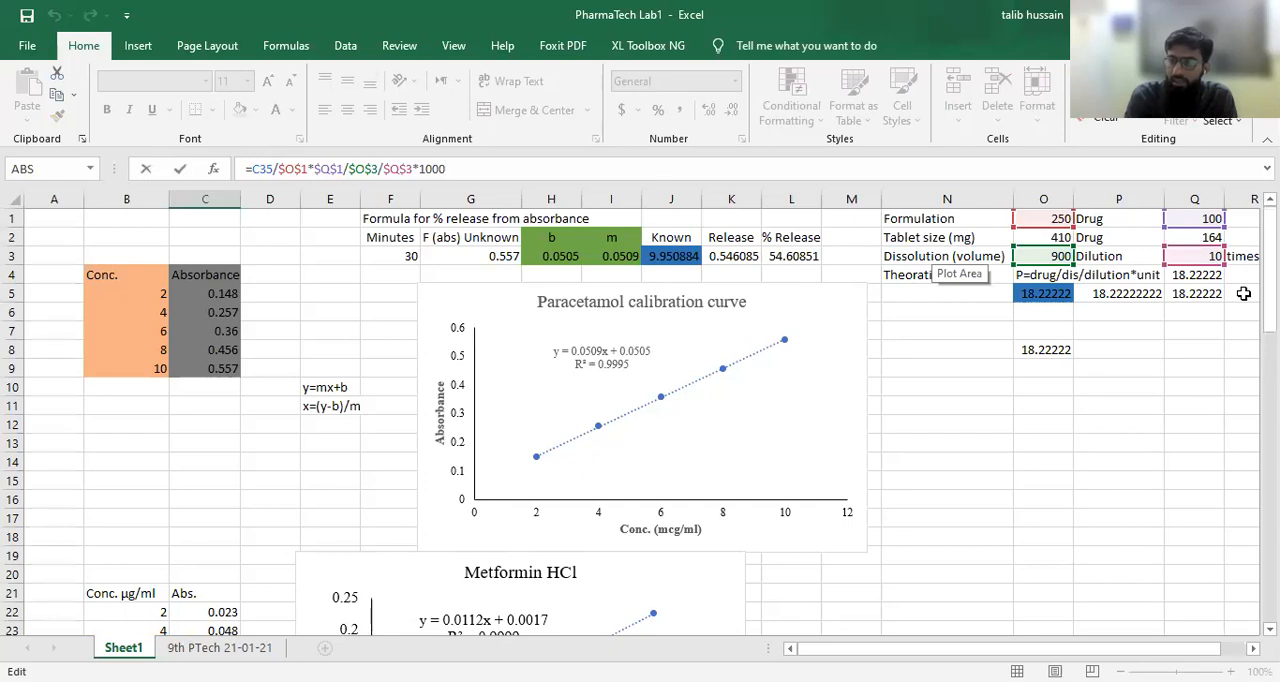
{"action": "left_click_drag", "start_coordinate": [1270, 290], "coordinate": [1270, 470]}
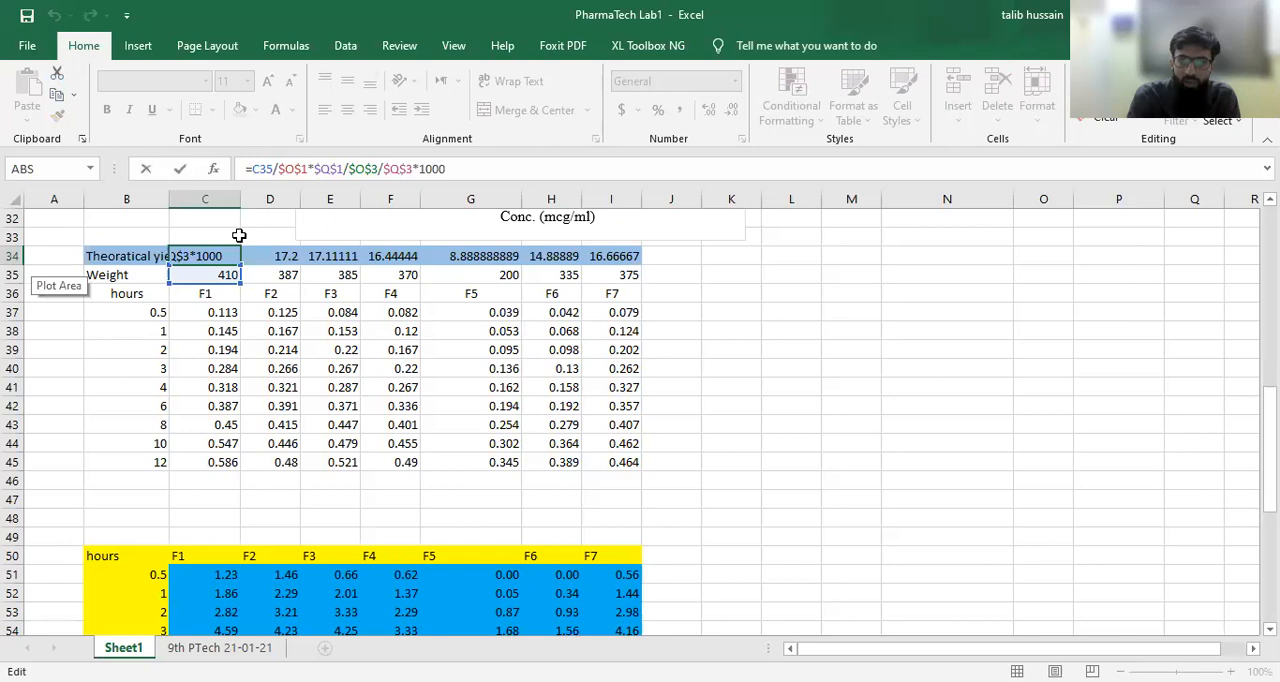
Step: Clear the existing theoretical yield formula from cell C34
{"action": "left_click", "coordinate": [496, 168]}
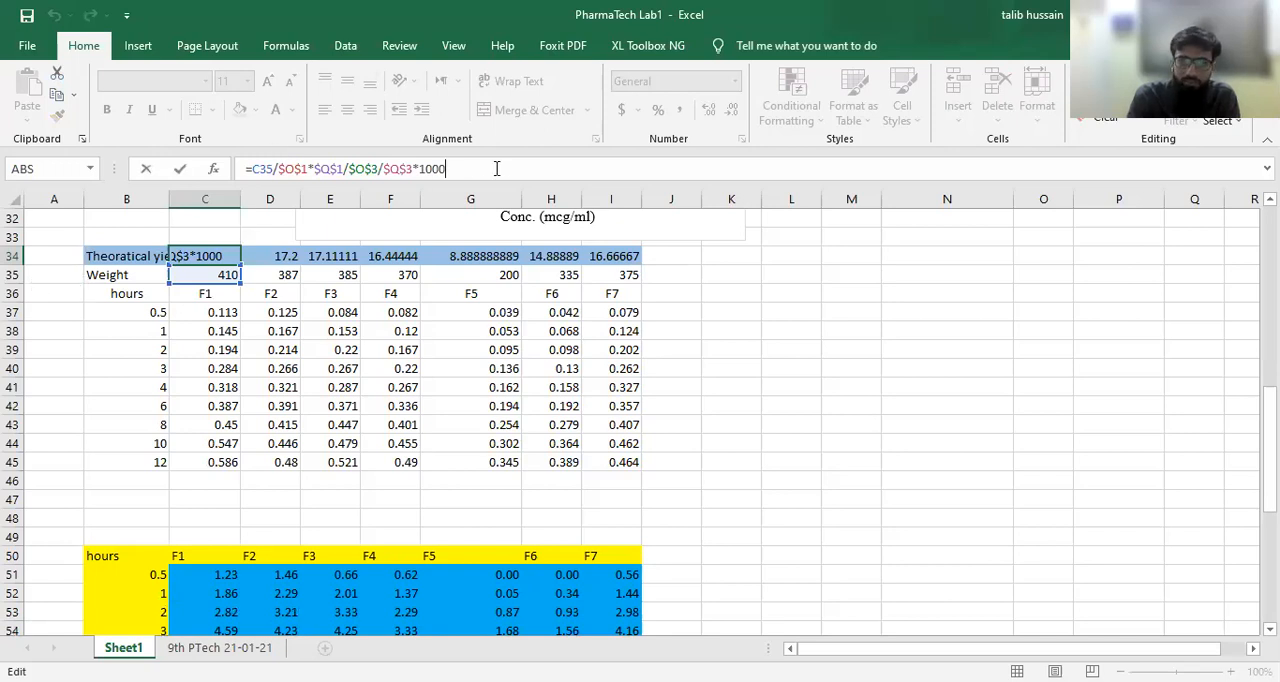
{"action": "left_click_drag", "start_coordinate": [496, 168], "coordinate": [228, 175]}
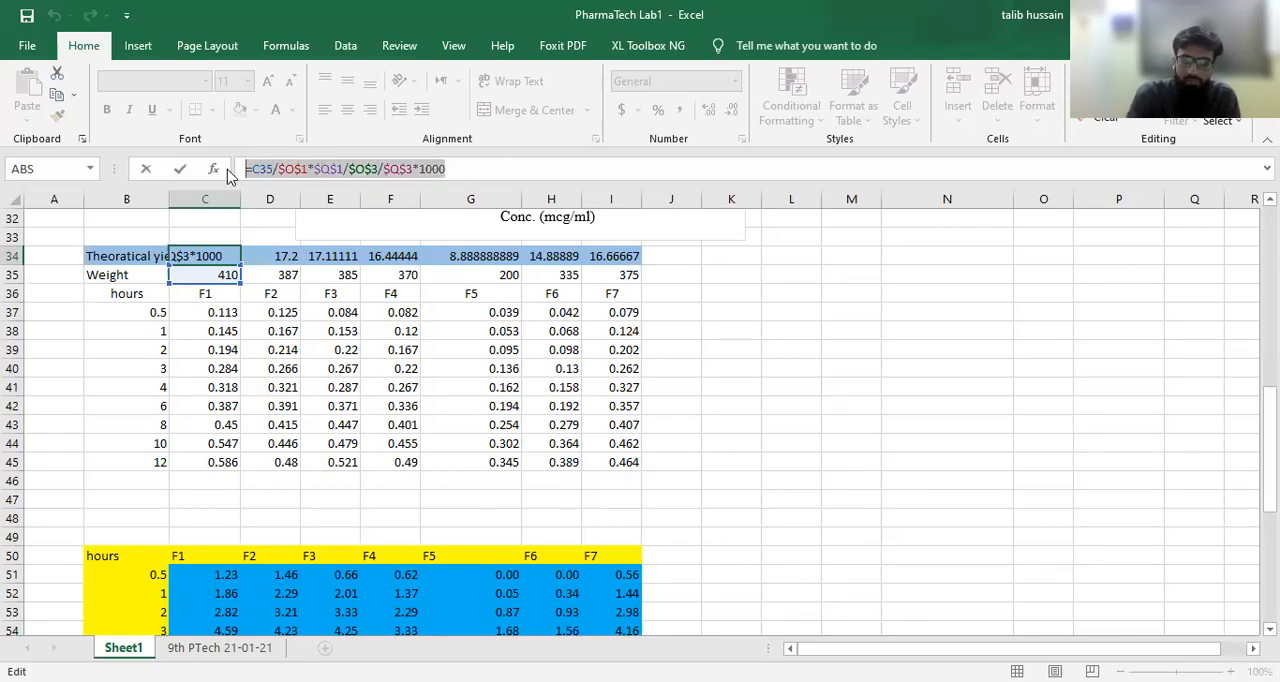
{"action": "key", "text": "BackSpace"}
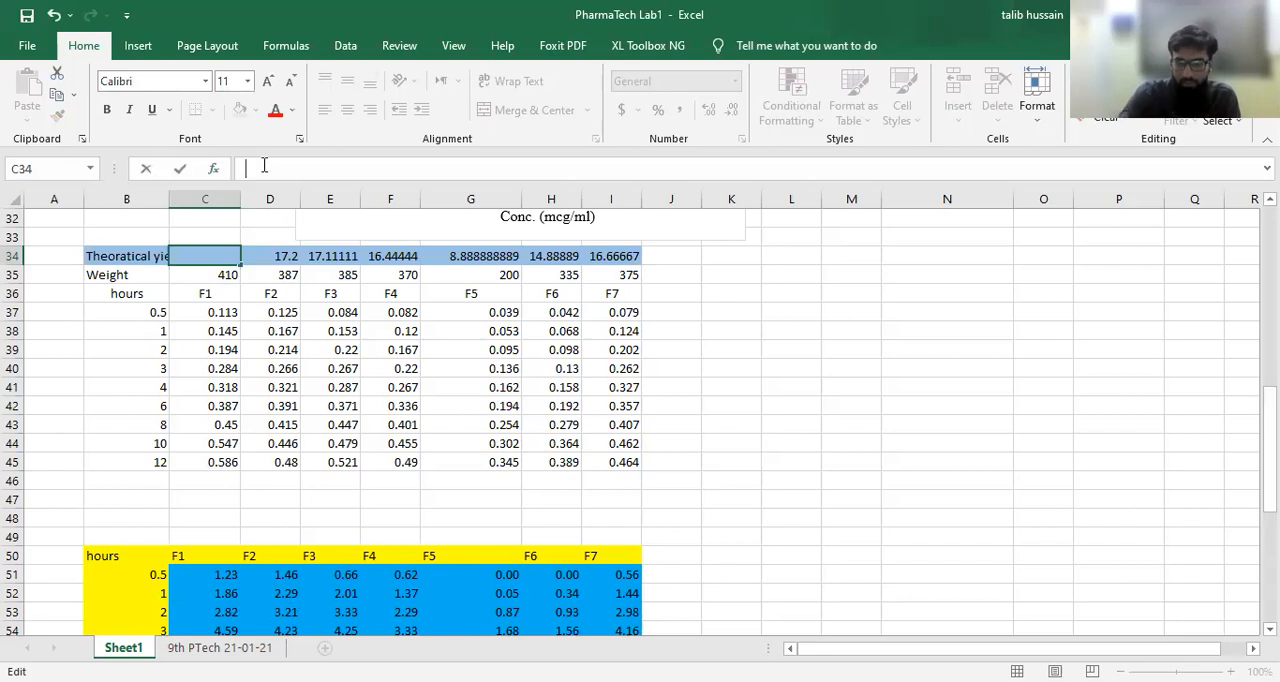
Step: Start a new theoretical yield formula in C34 that divides the F1 weight by the formulation and multiplies by the drug amount: =C35/O1*Q1
{"action": "type", "text": "="}
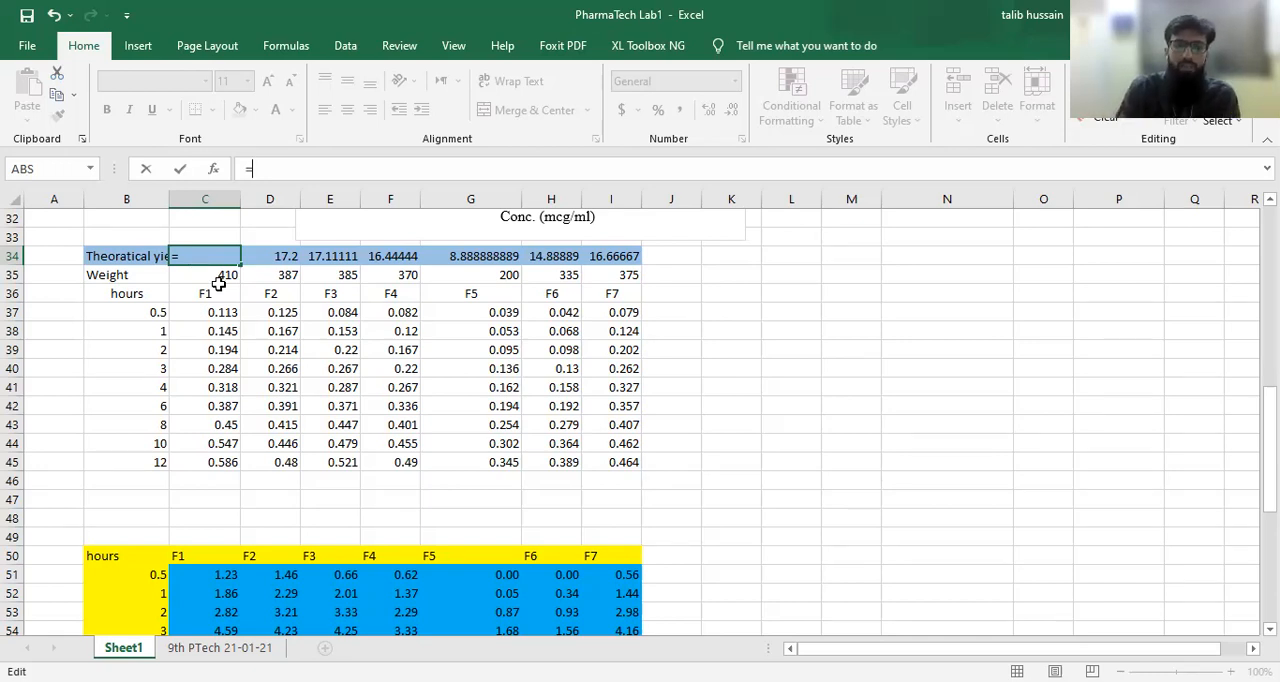
{"action": "left_click", "coordinate": [216, 276]}
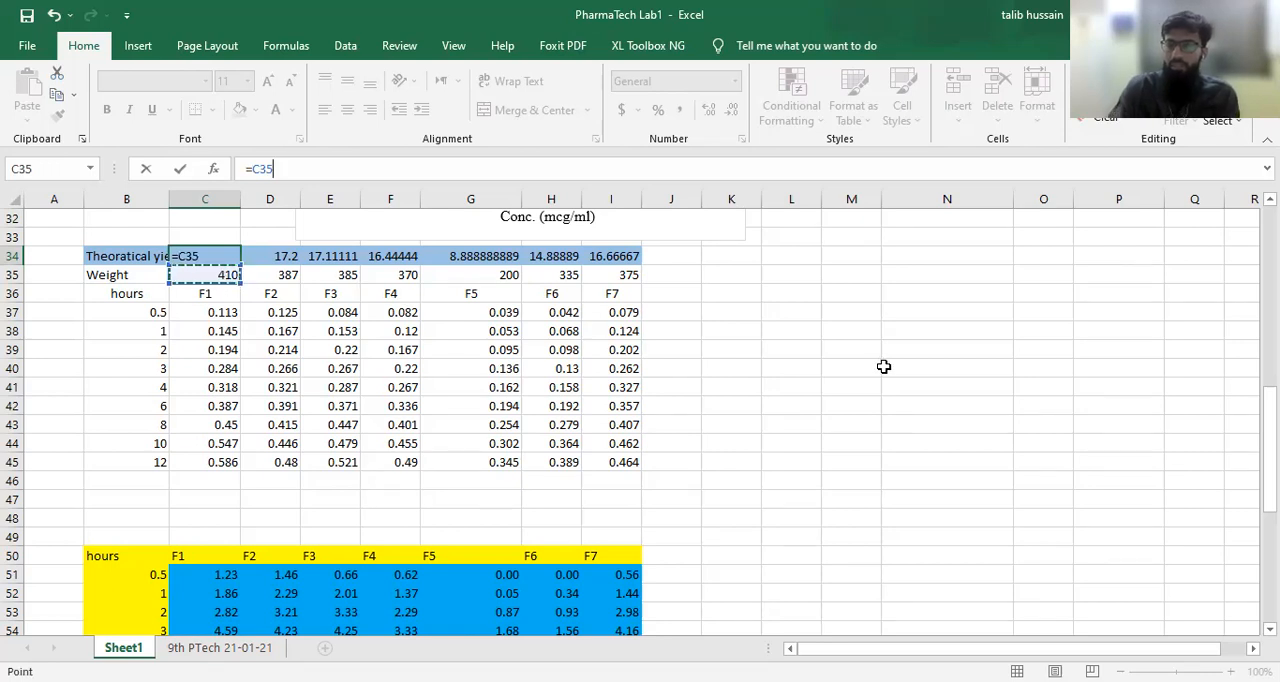
{"action": "type", "text": "/"}
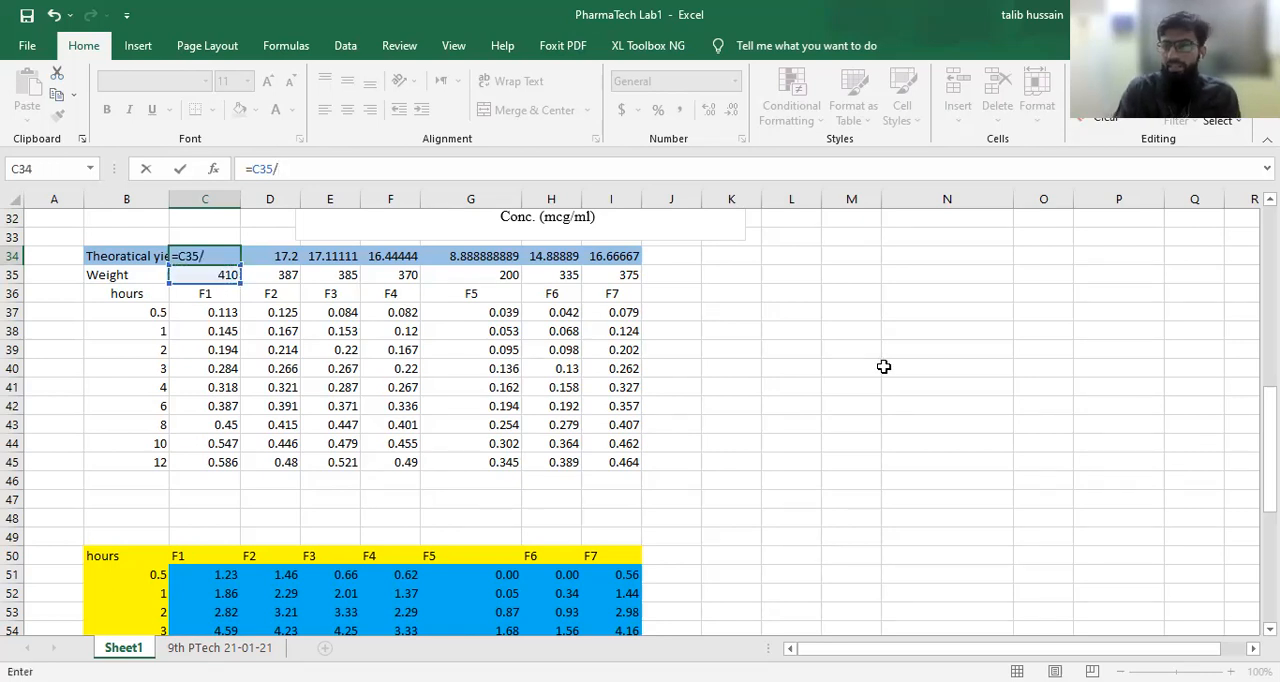
{"action": "left_click_drag", "start_coordinate": [1270, 441], "coordinate": [1270, 248]}
{"action": "left_click", "coordinate": [1056, 219]}
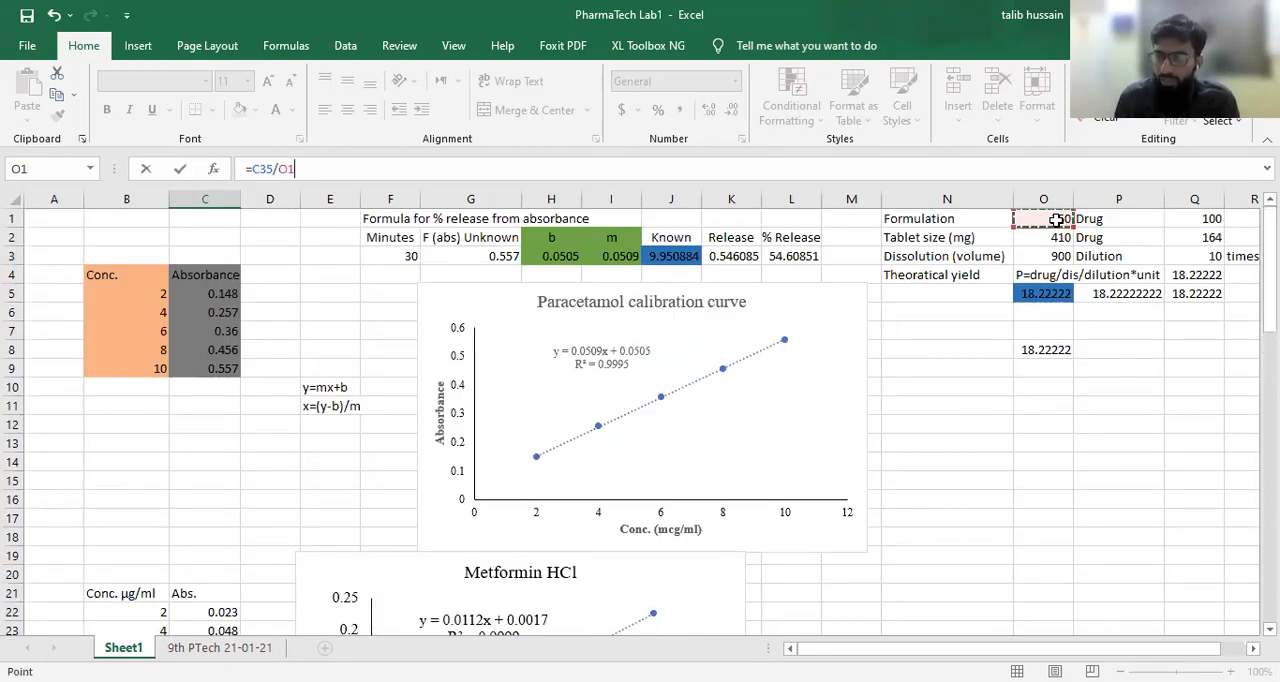
{"action": "type", "text": "*"}
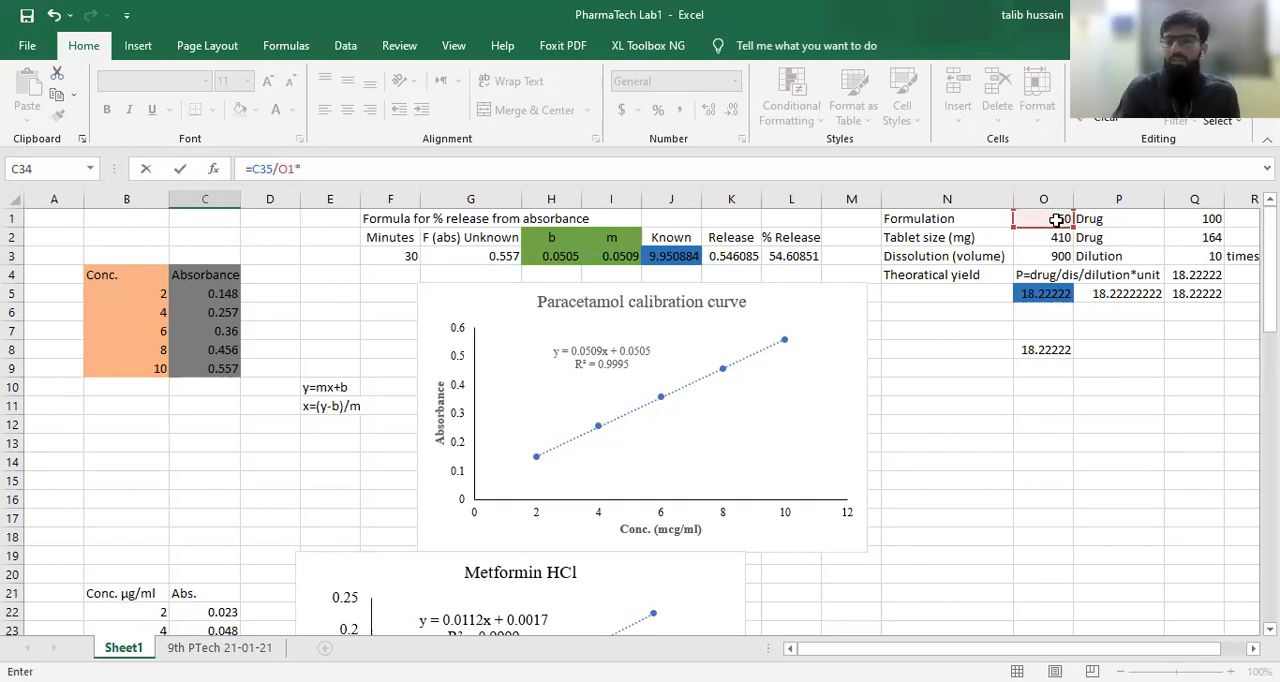
{"action": "left_click", "coordinate": [1212, 217]}
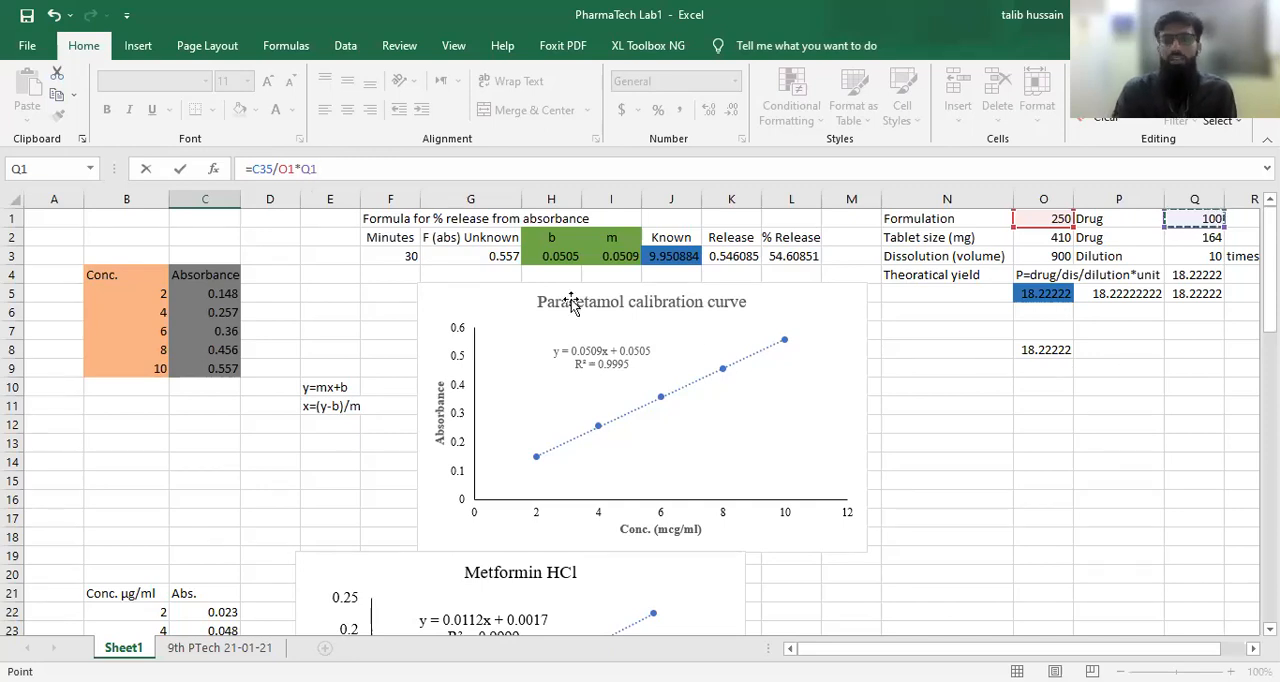
Step: Extend the C34 formula with the dissolution volume, dilution and unit factor, /O3/Q3*1000, and enter it
{"action": "type", "text": "/"}
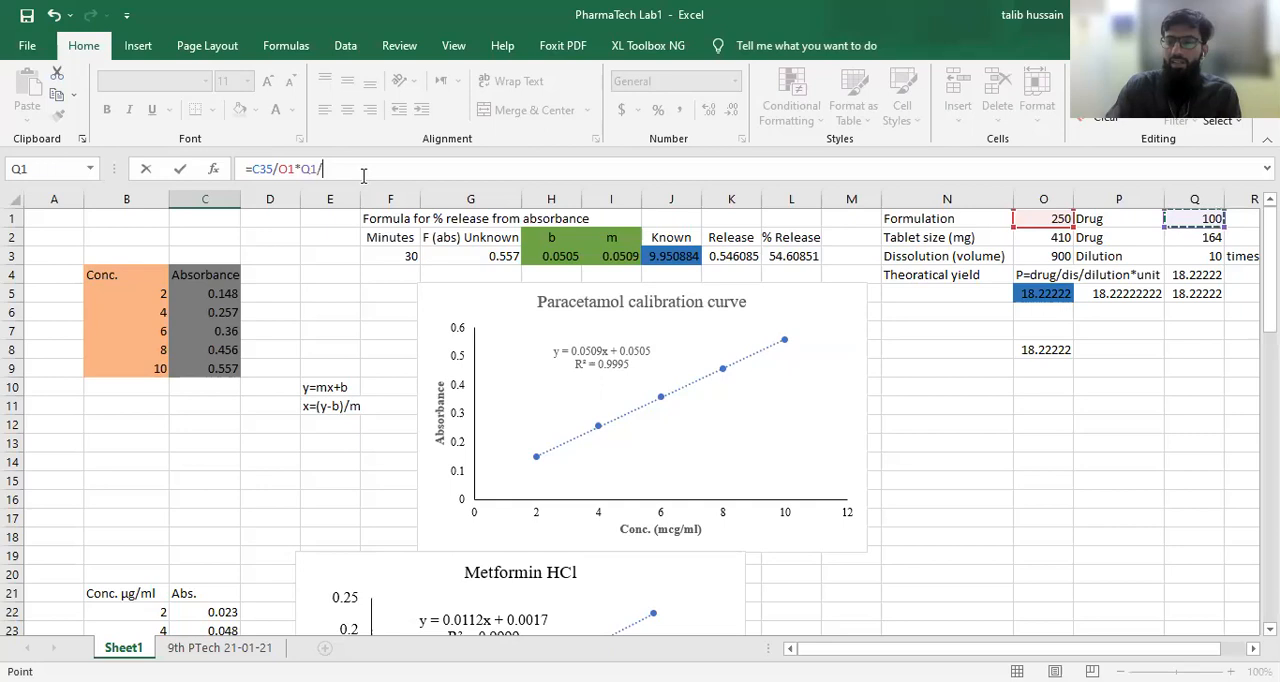
{"action": "left_click", "coordinate": [1049, 257]}
{"action": "type", "text": "/"}
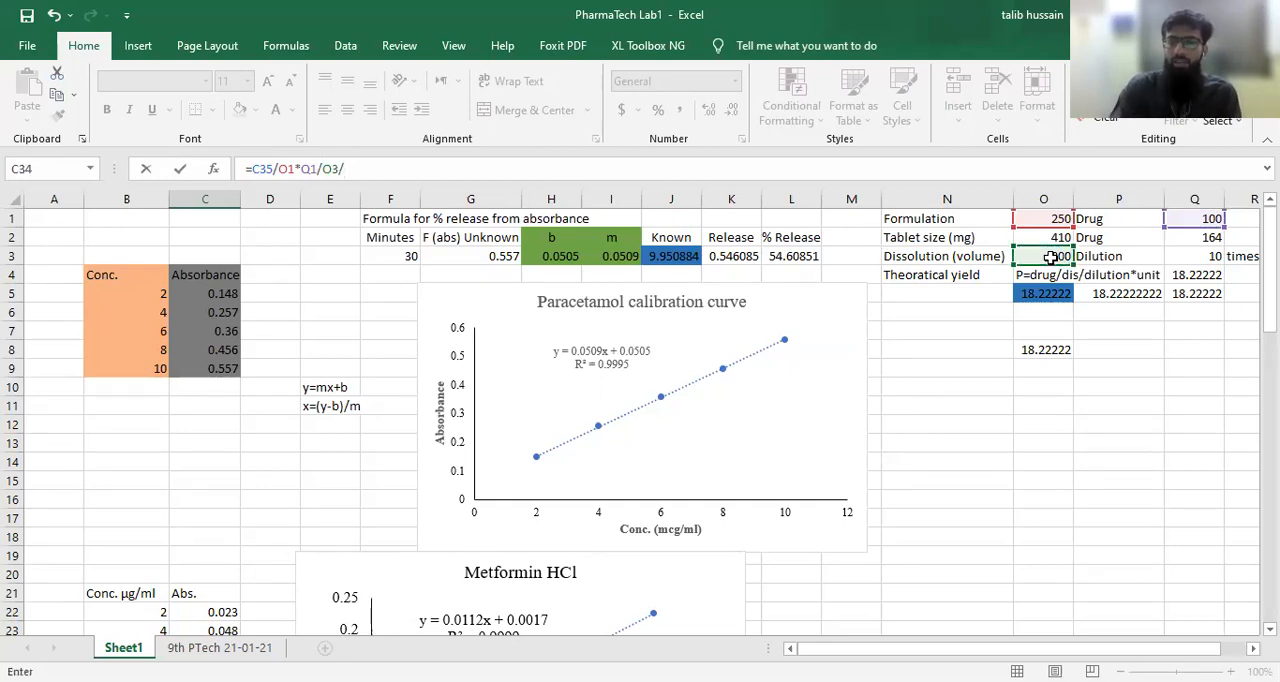
{"action": "left_click", "coordinate": [1210, 257]}
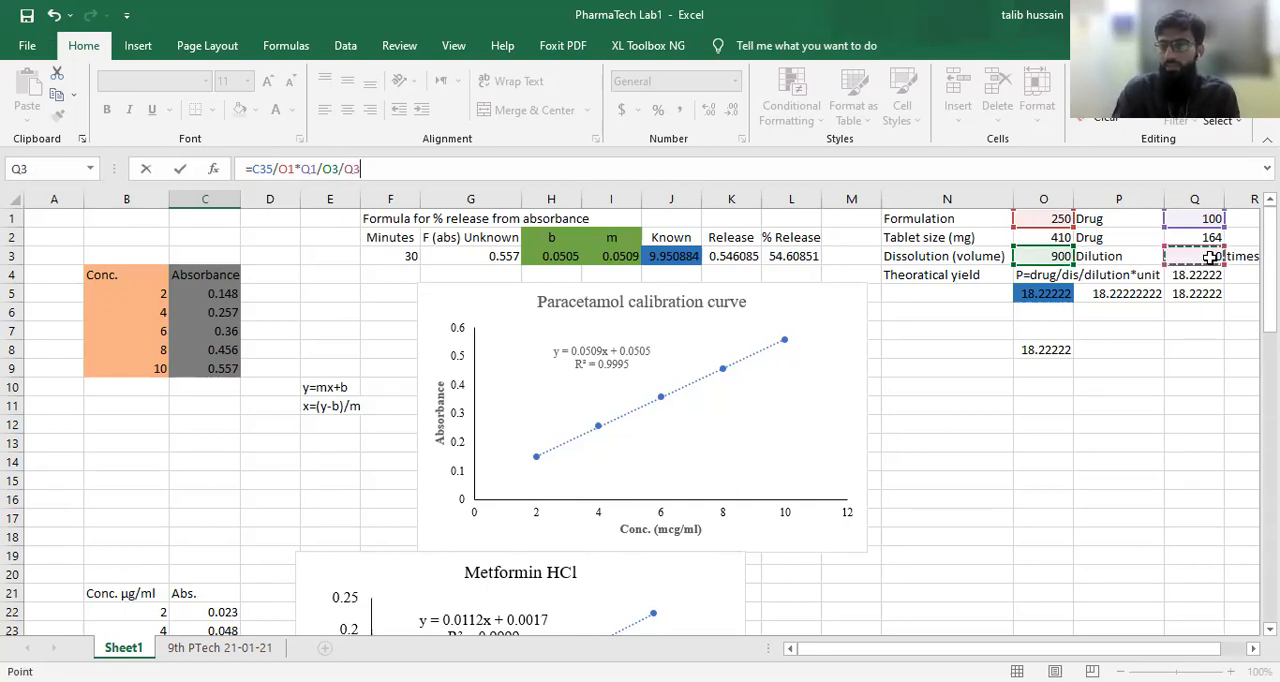
{"action": "type", "text": "*"}
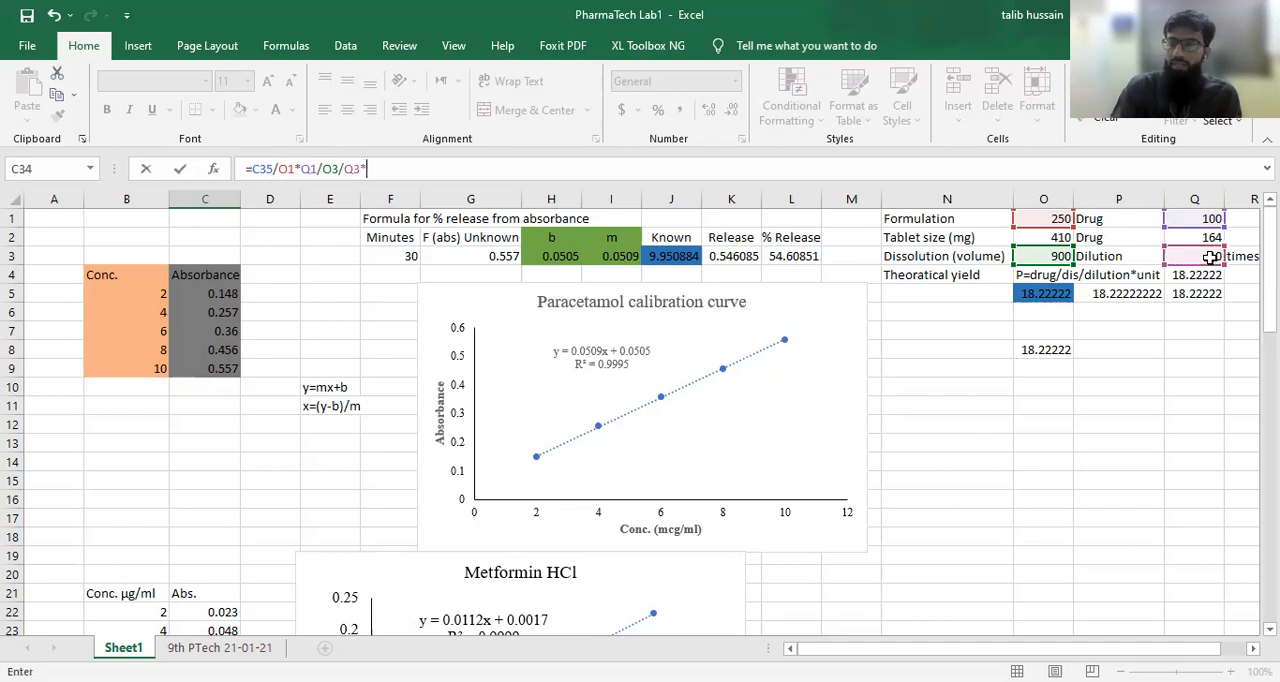
{"action": "type", "text": "1000"}
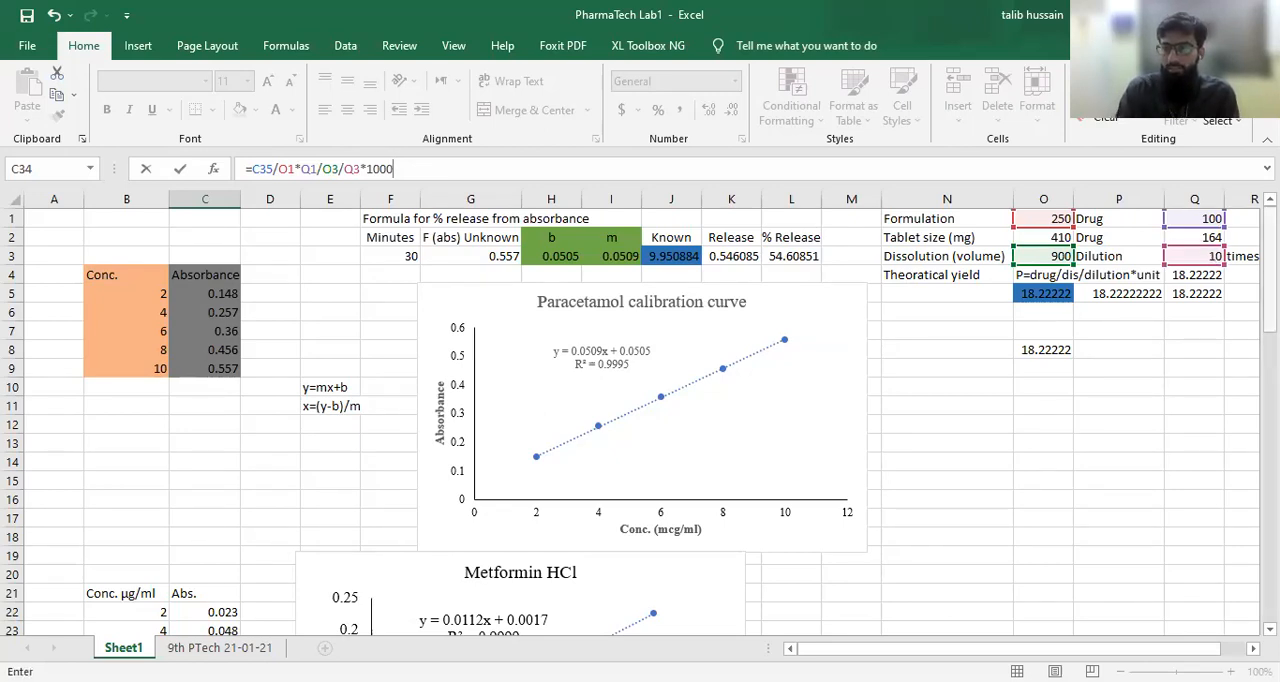
{"action": "scroll", "coordinate": [188, 413], "scroll_direction": "down", "scroll_amount": 8}
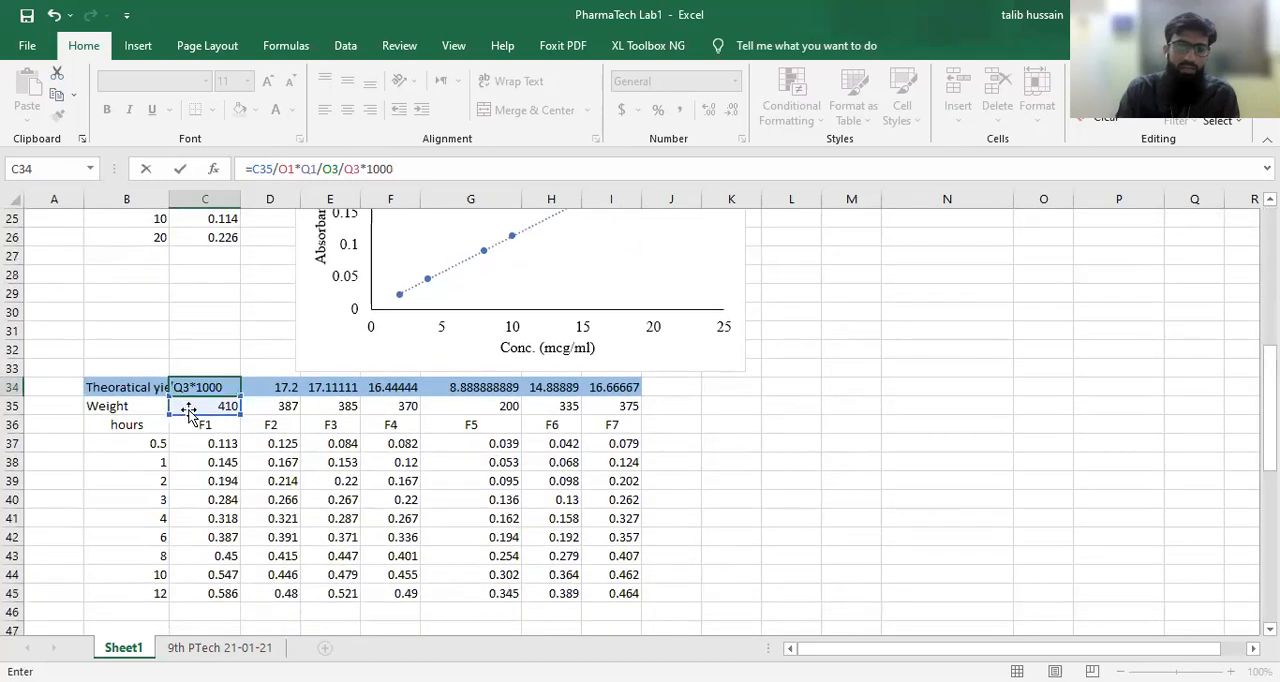
{"action": "key", "text": "Return"}
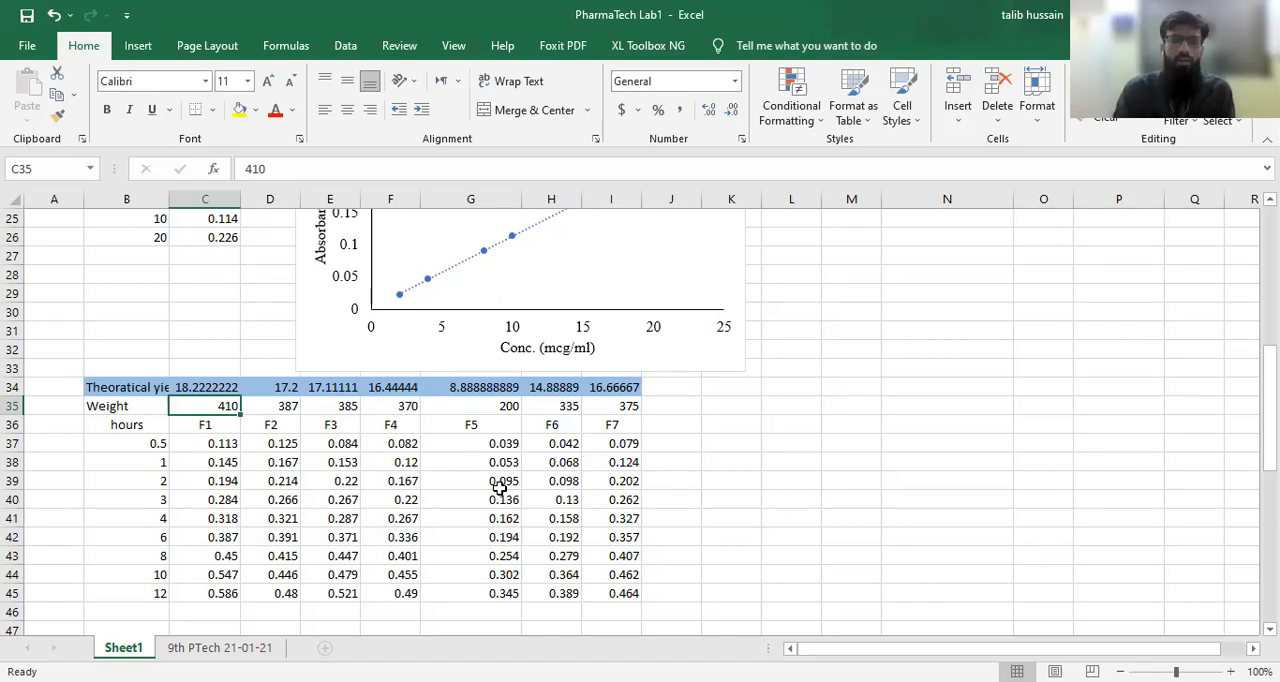
Step: Fill the C34 theoretical yield formula across to I34 for formulations F2 to F7
{"action": "left_click", "coordinate": [218, 388]}
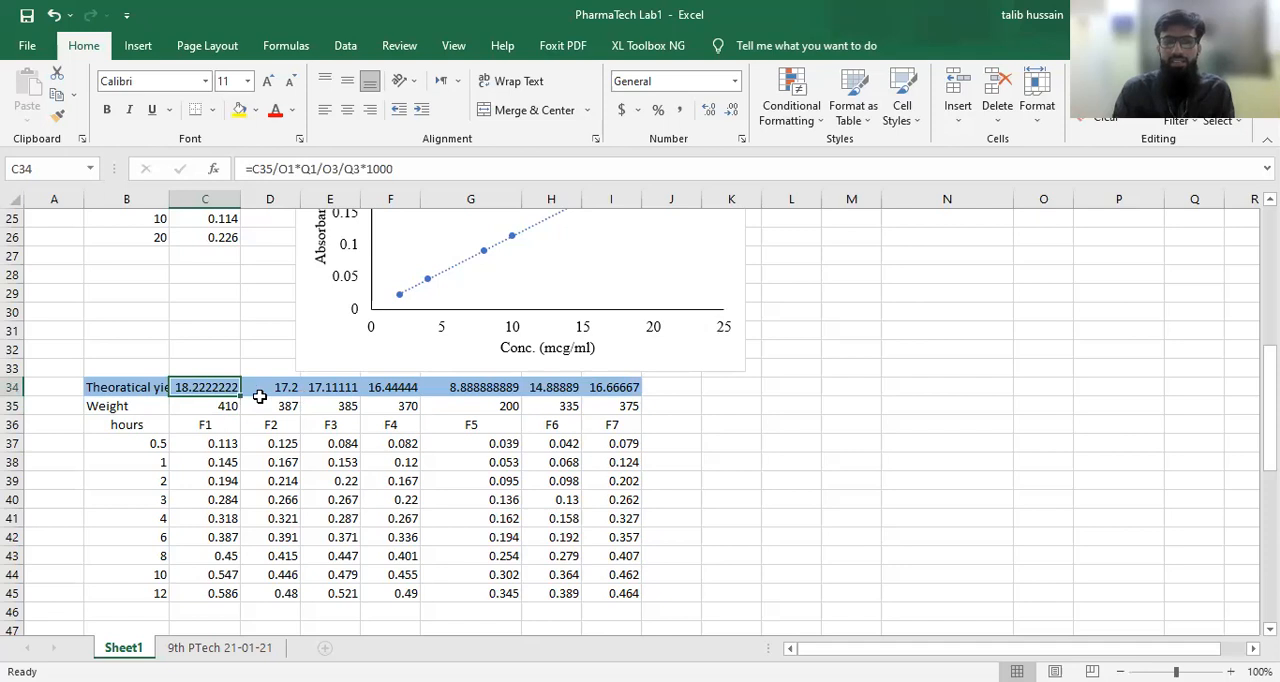
{"action": "left_click_drag", "start_coordinate": [237, 395], "coordinate": [634, 390]}
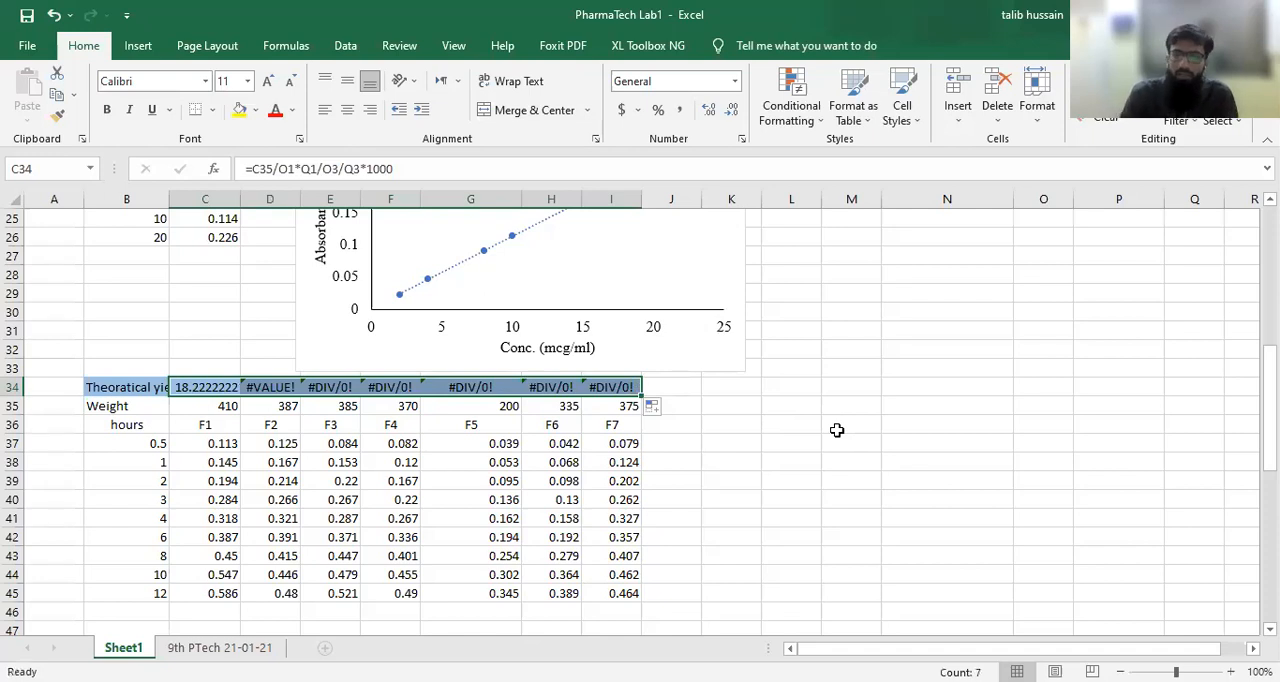
{"action": "scroll", "coordinate": [837, 430], "scroll_direction": "up", "scroll_amount": 8}
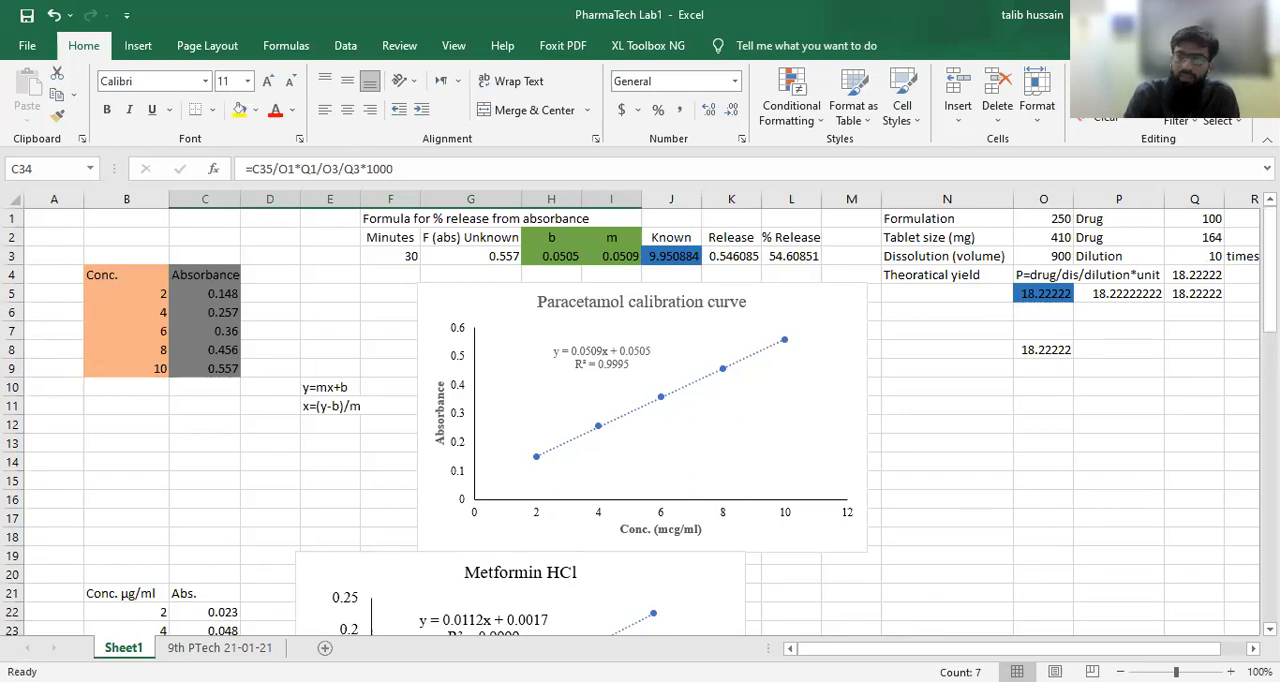
{"action": "scroll", "coordinate": [205, 415], "scroll_direction": "down", "scroll_amount": 8}
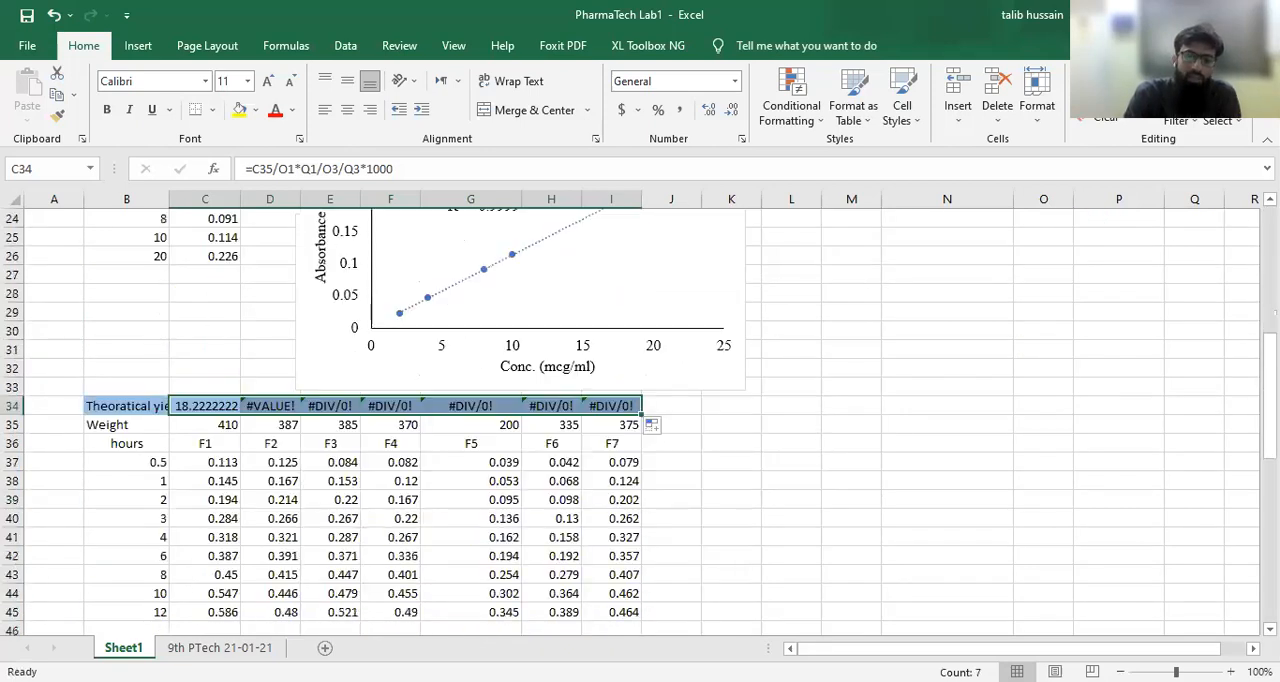
Step: Edit the C34 formula to make the formulation reference O1 absolute, as $O$1
{"action": "left_click", "coordinate": [203, 413]}
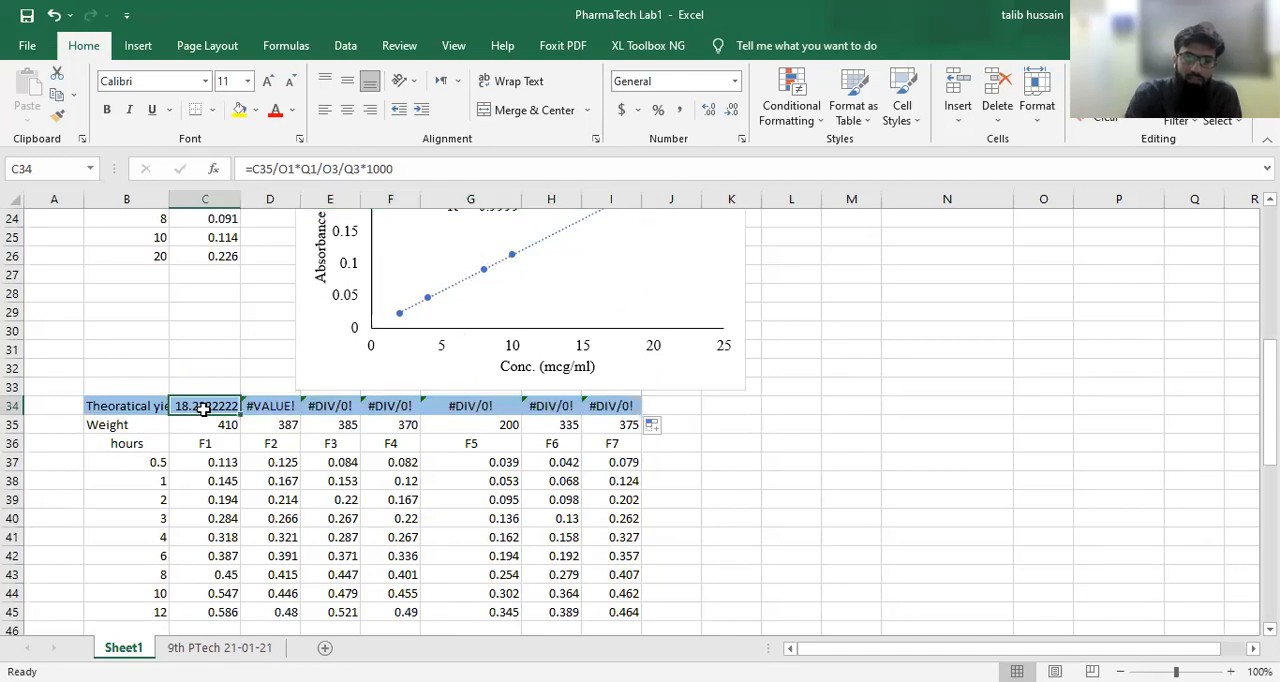
{"action": "scroll", "coordinate": [938, 380], "scroll_direction": "up", "scroll_amount": 8}
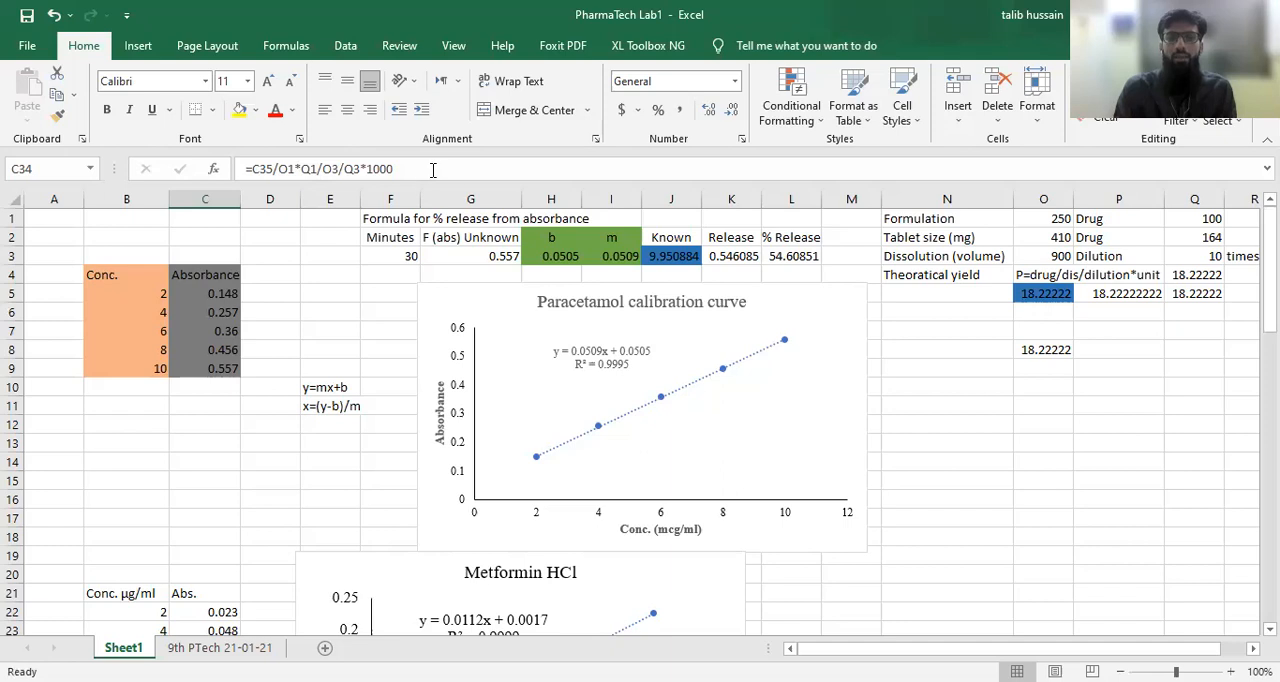
{"action": "left_click", "coordinate": [264, 169]}
{"action": "left_click", "coordinate": [278, 169]}
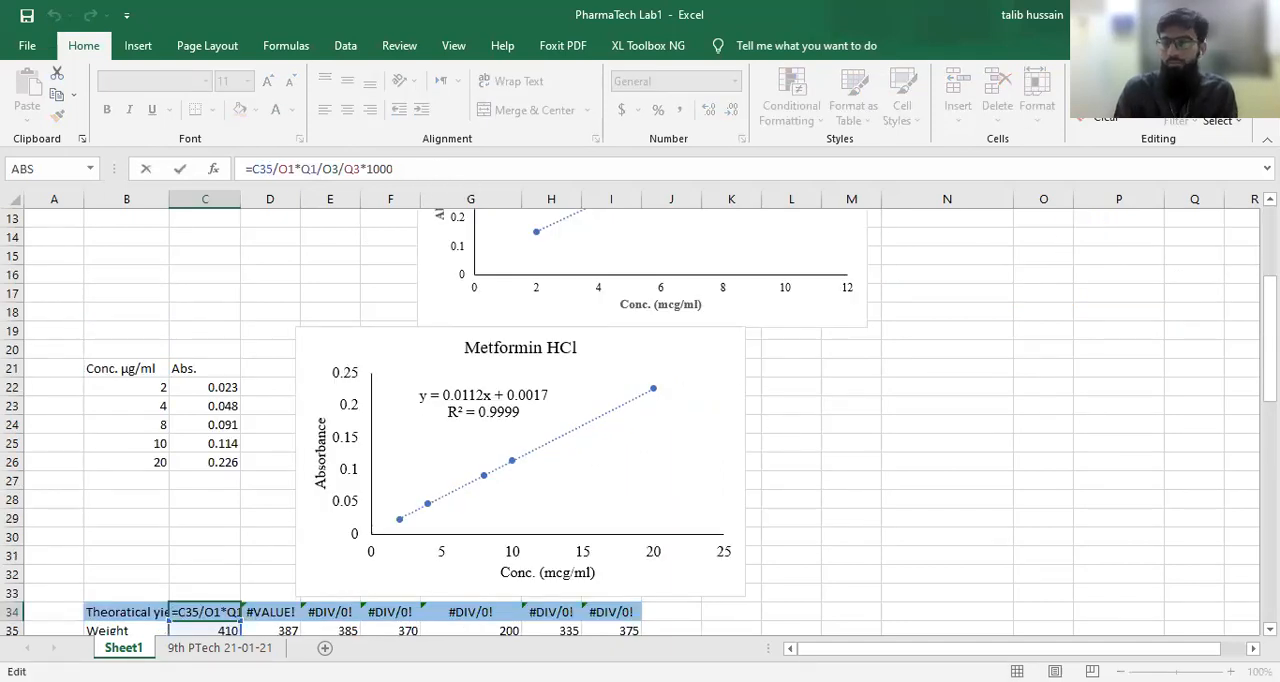
{"action": "scroll", "coordinate": [640, 420], "scroll_direction": "up", "scroll_amount": 4}
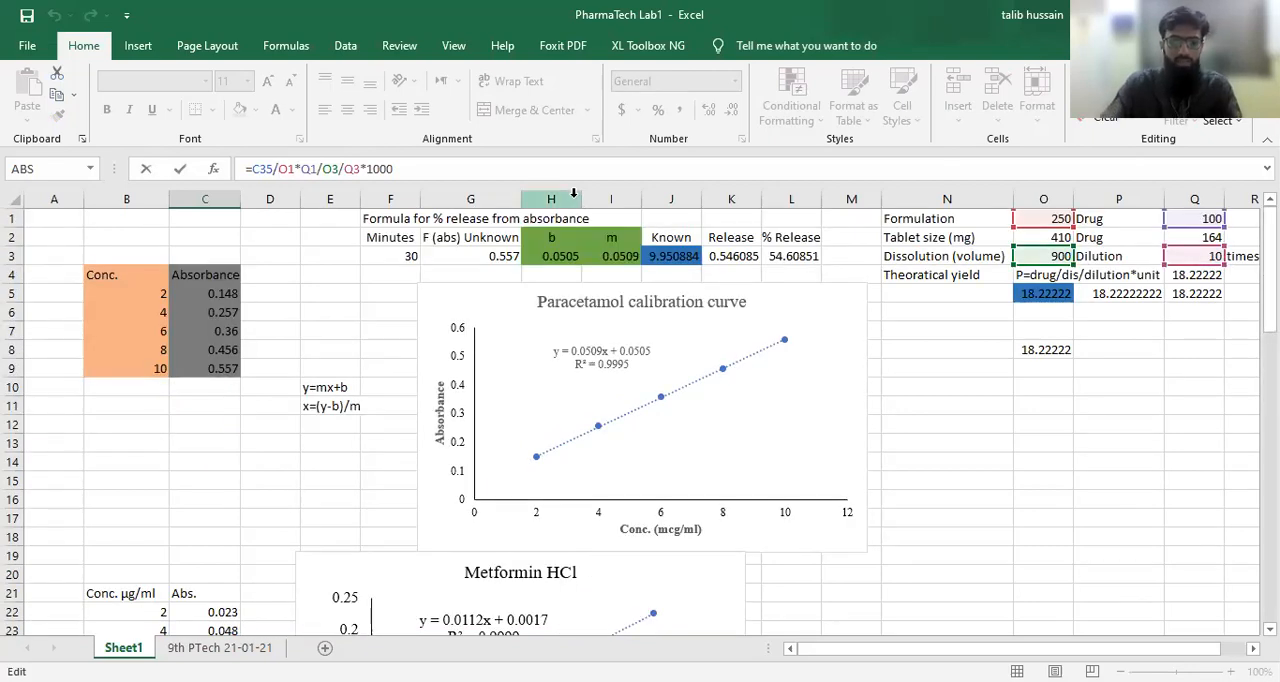
{"action": "type", "text": "$"}
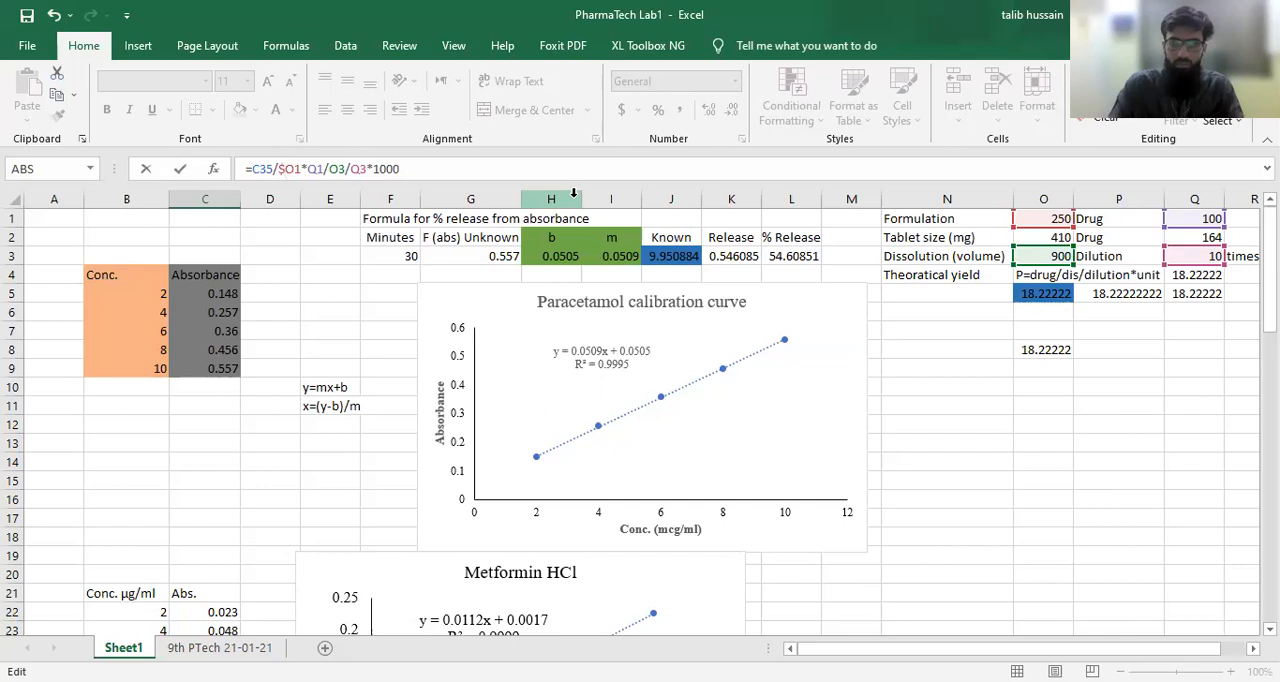
{"action": "key", "text": "Right"}
{"action": "type", "text": "$"}
Step: Make the drug amount reference Q1 absolute in the C34 formula, as $Q$1
{"action": "key", "text": "Right"}
{"action": "key", "text": "Right"}
{"action": "key", "text": "Right"}
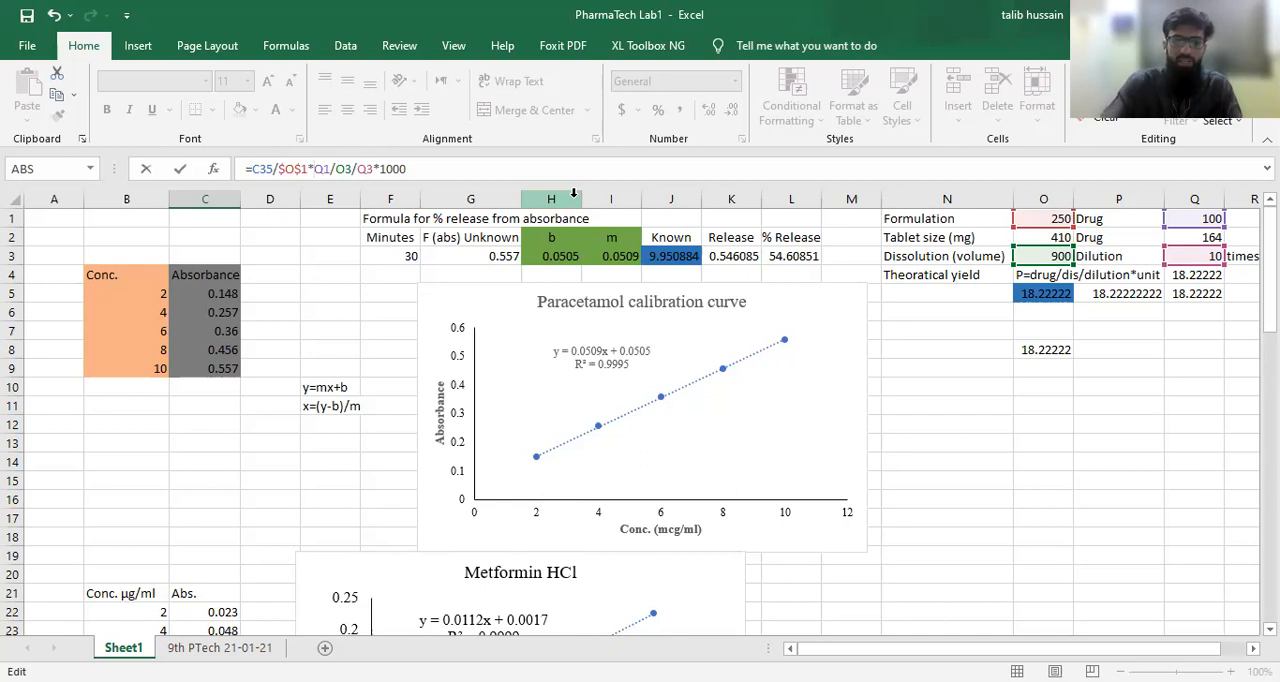
{"action": "type", "text": "$O"}
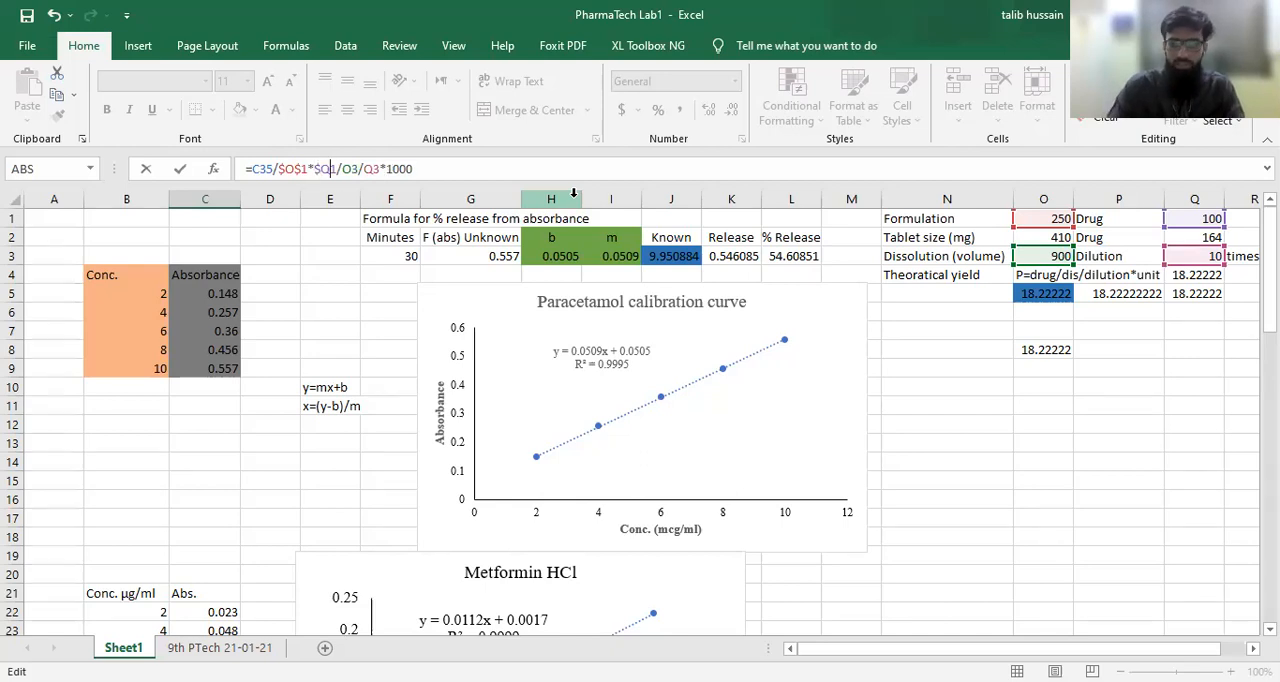
{"action": "type", "text": "$"}
{"action": "key", "text": "Left"}
{"action": "key", "text": "Left"}
{"action": "key", "text": "Left"}
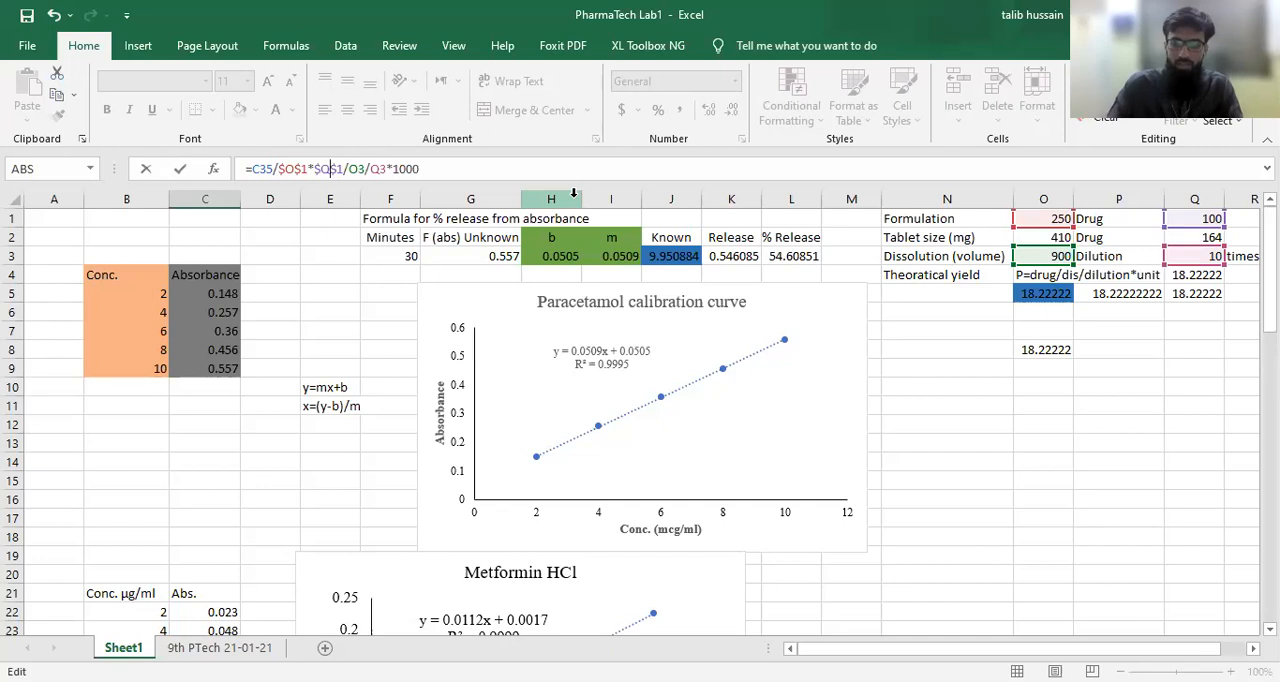
{"action": "key", "text": "Left"}
{"action": "key", "text": "Left"}
{"action": "key", "text": "Left"}
{"action": "key", "text": "Left"}
{"action": "key", "text": "Left"}
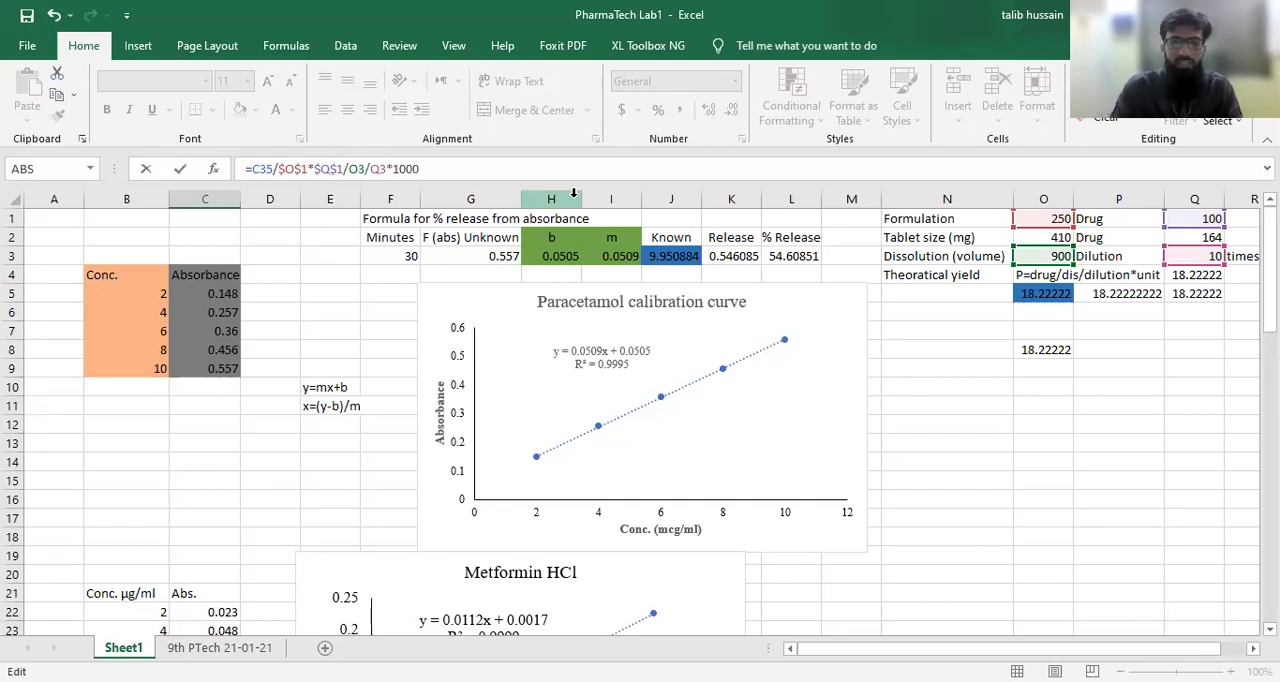
Step: Make the dissolution volume and dilution references absolute in the C34 formula, as $O$3 and $Q$3
{"action": "scroll", "coordinate": [545, 320], "scroll_direction": "down", "scroll_amount": 5}
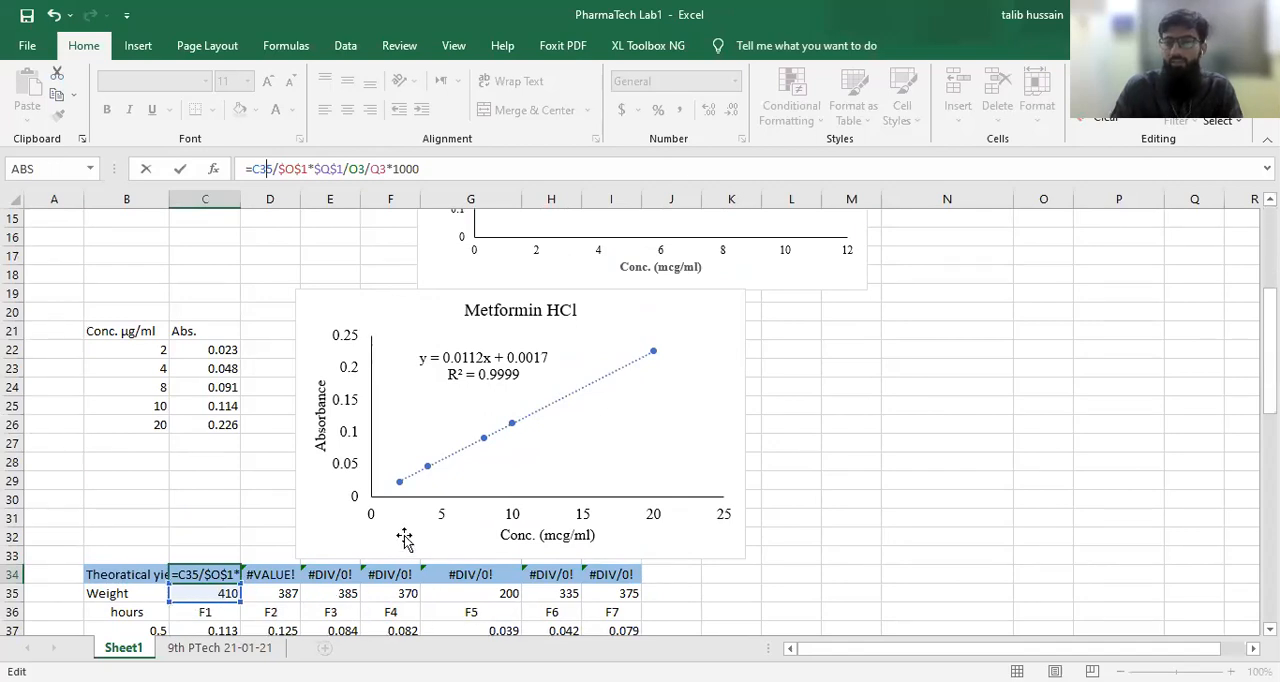
{"action": "scroll", "coordinate": [350, 472], "scroll_direction": "up", "scroll_amount": 5}
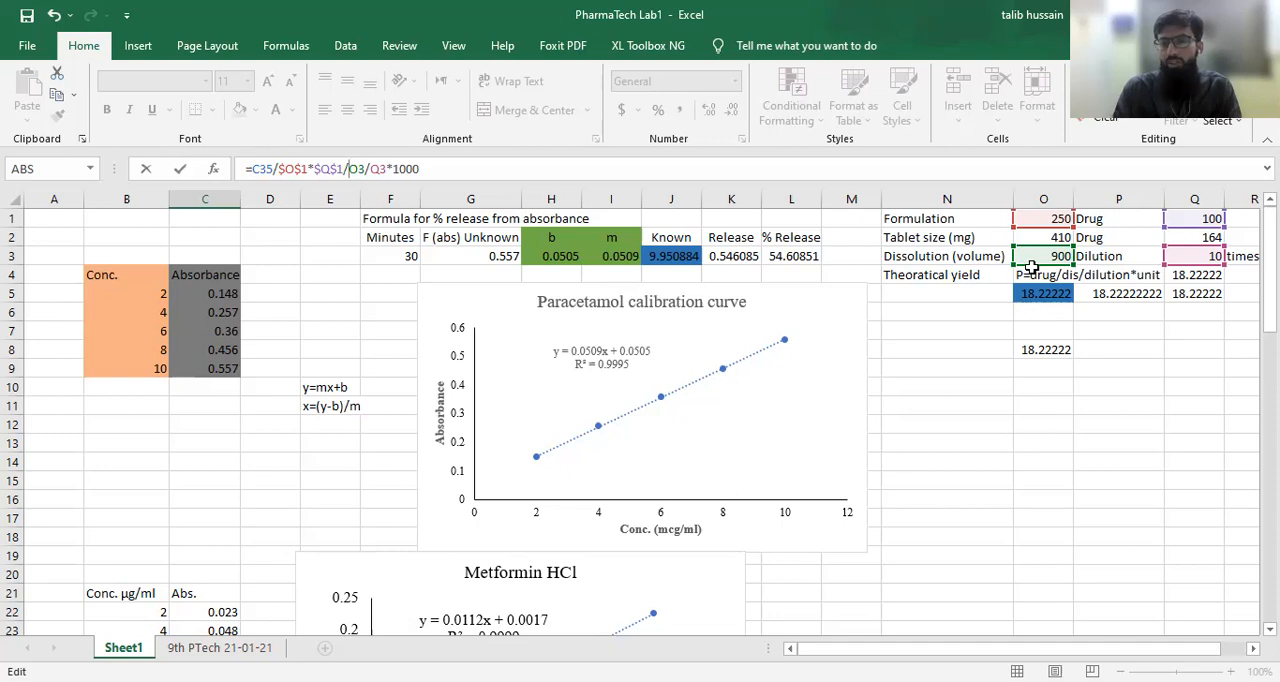
{"action": "type", "text": "$O"}
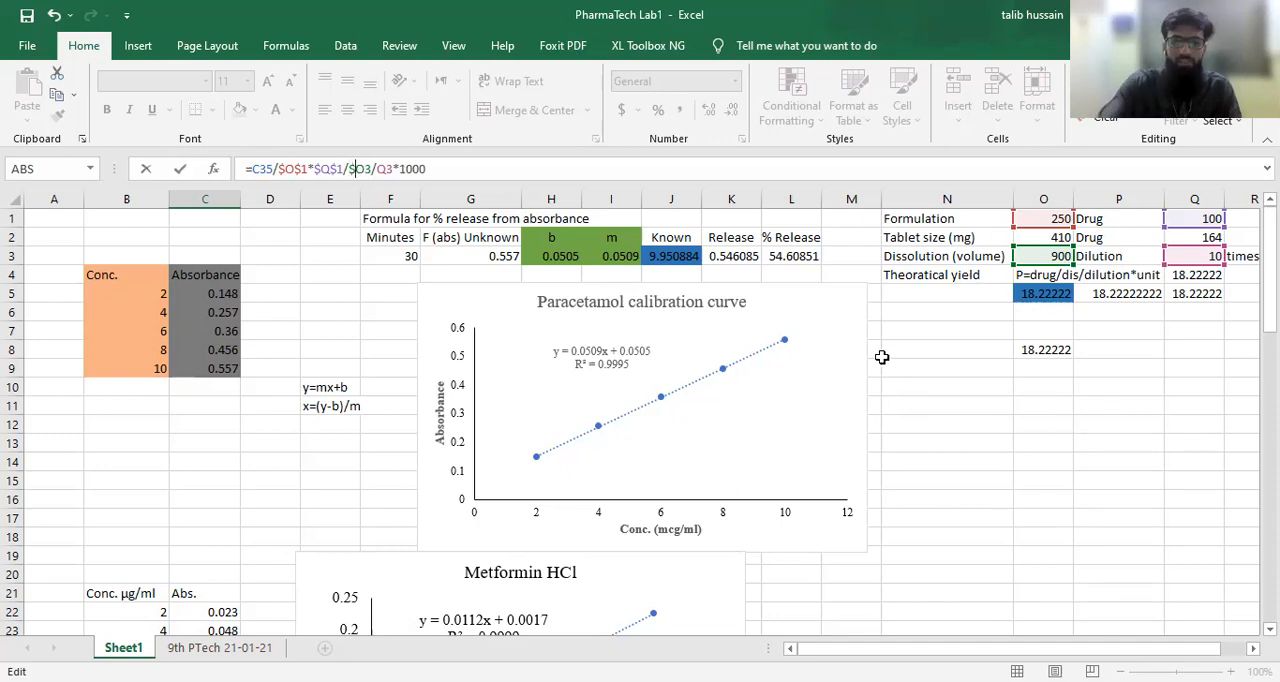
{"action": "type", "text": "$"}
{"action": "key", "text": "Right"}
{"action": "key", "text": "Right"}
{"action": "key", "text": "Right"}
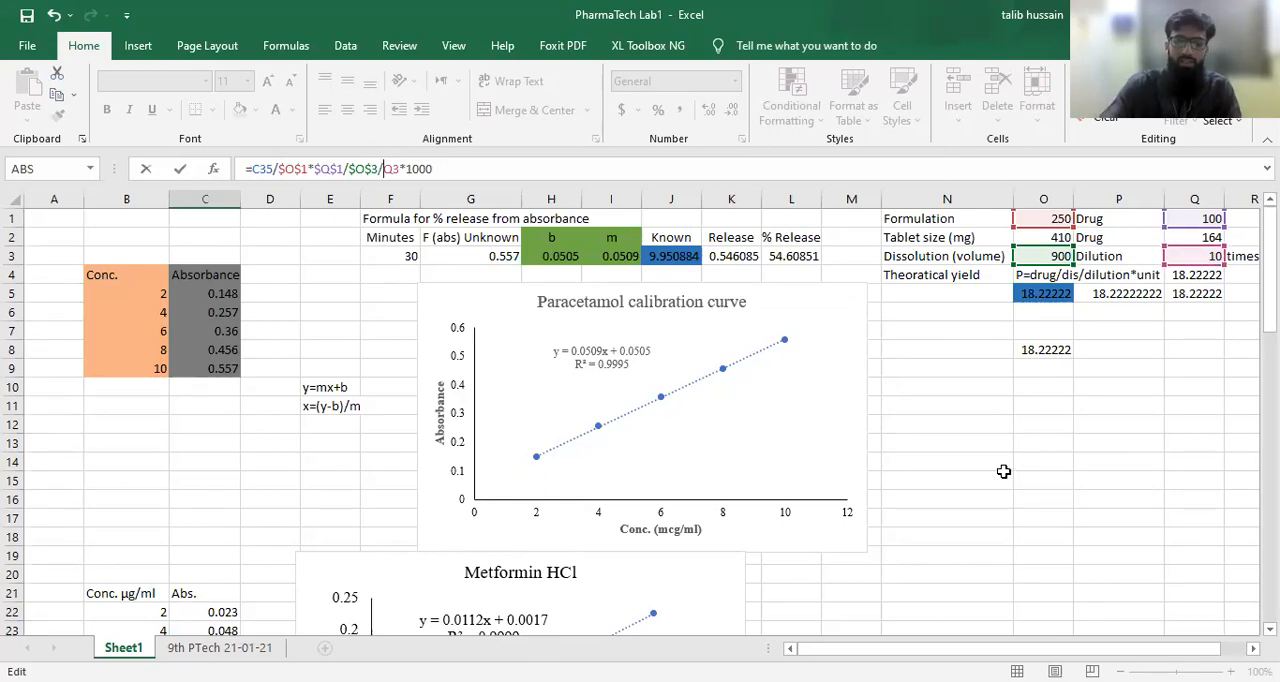
{"action": "key", "text": "F4"}
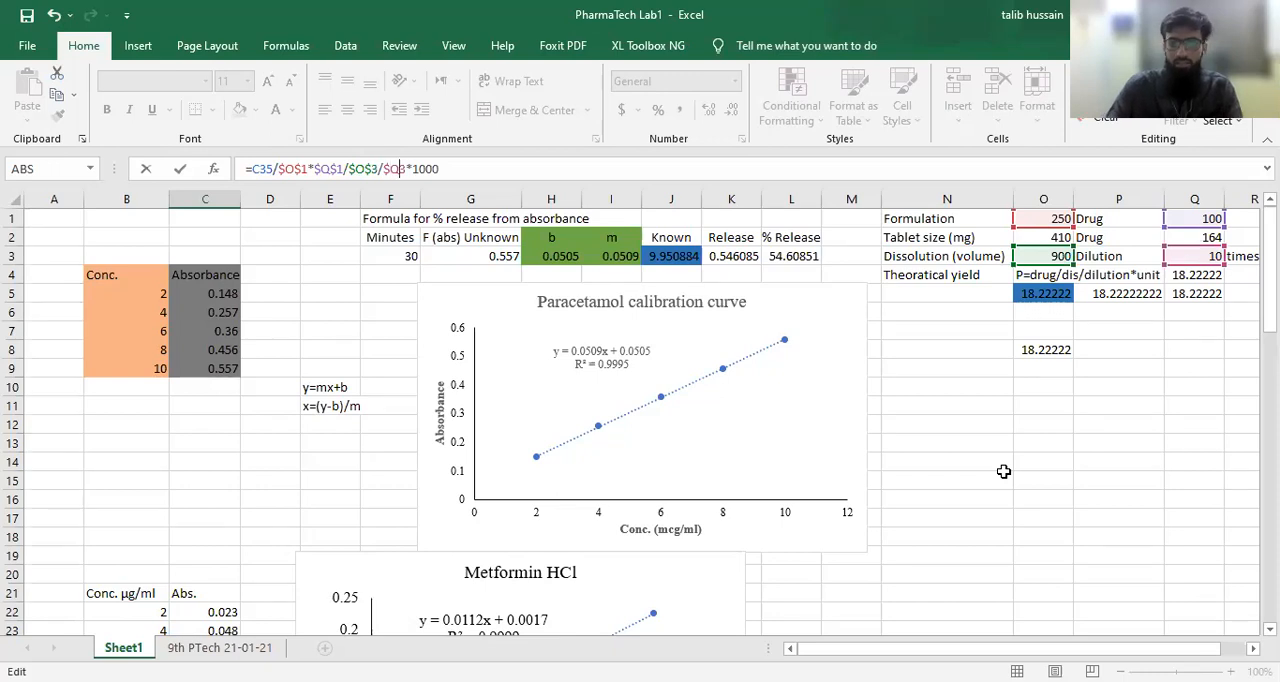
{"action": "type", "text": "$"}
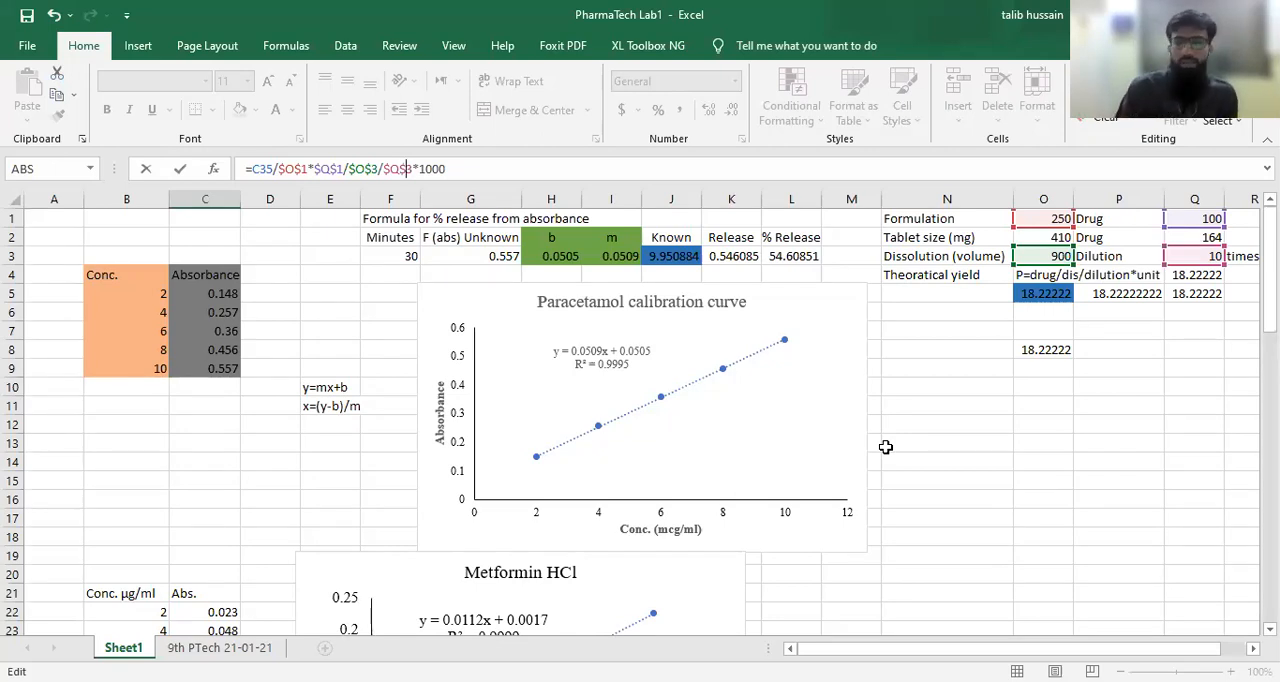
Step: Confirm the absolute-reference formula in C34 and refill the theoretical yield row across to I34
{"action": "key", "text": "Return"}
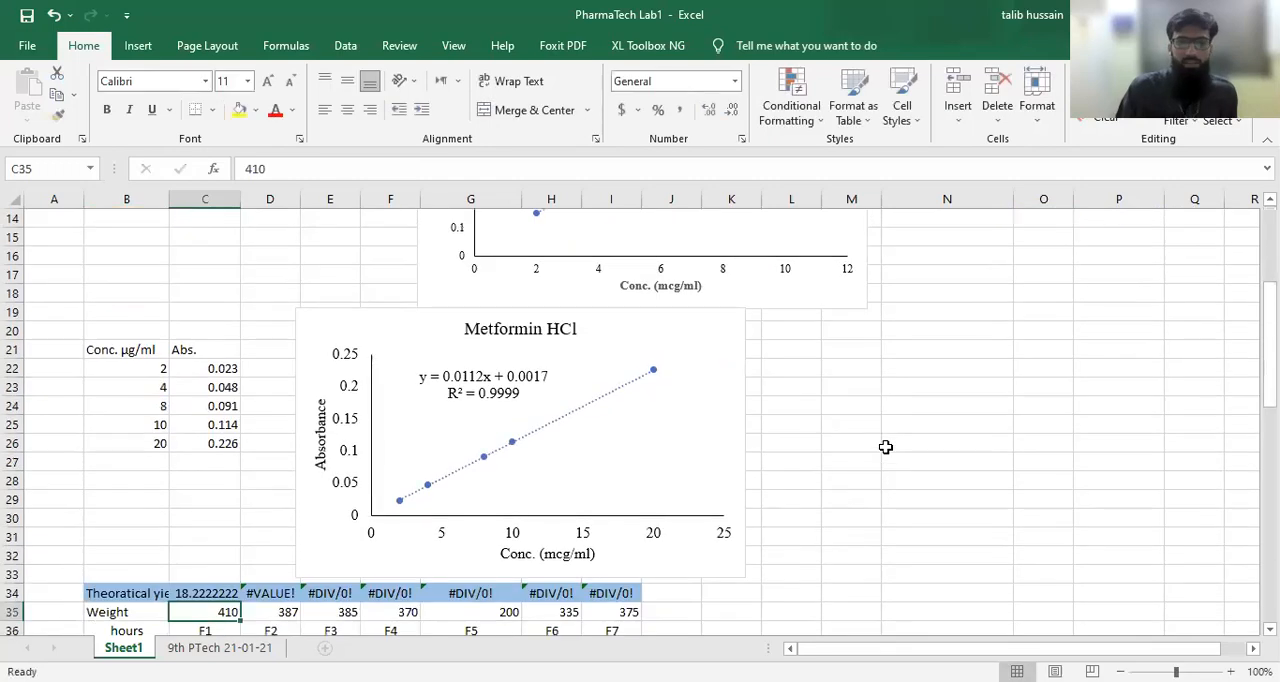
{"action": "left_click", "coordinate": [221, 592]}
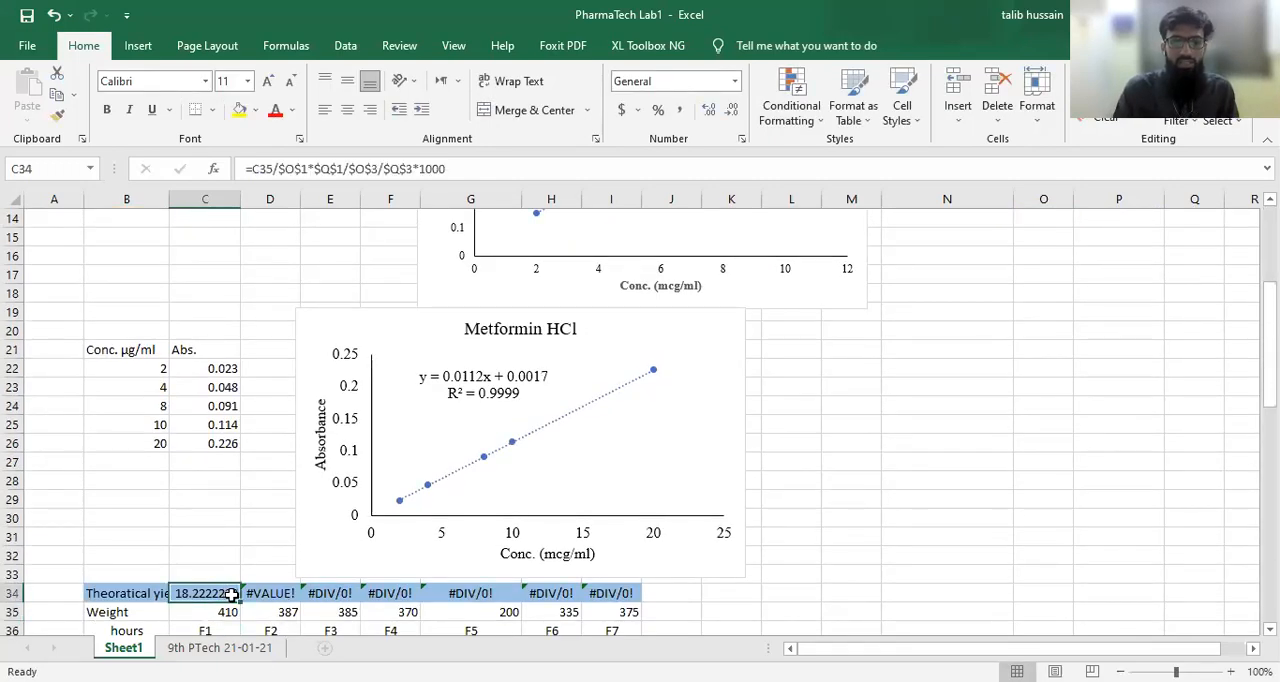
{"action": "left_click_drag", "start_coordinate": [239, 603], "coordinate": [645, 605]}
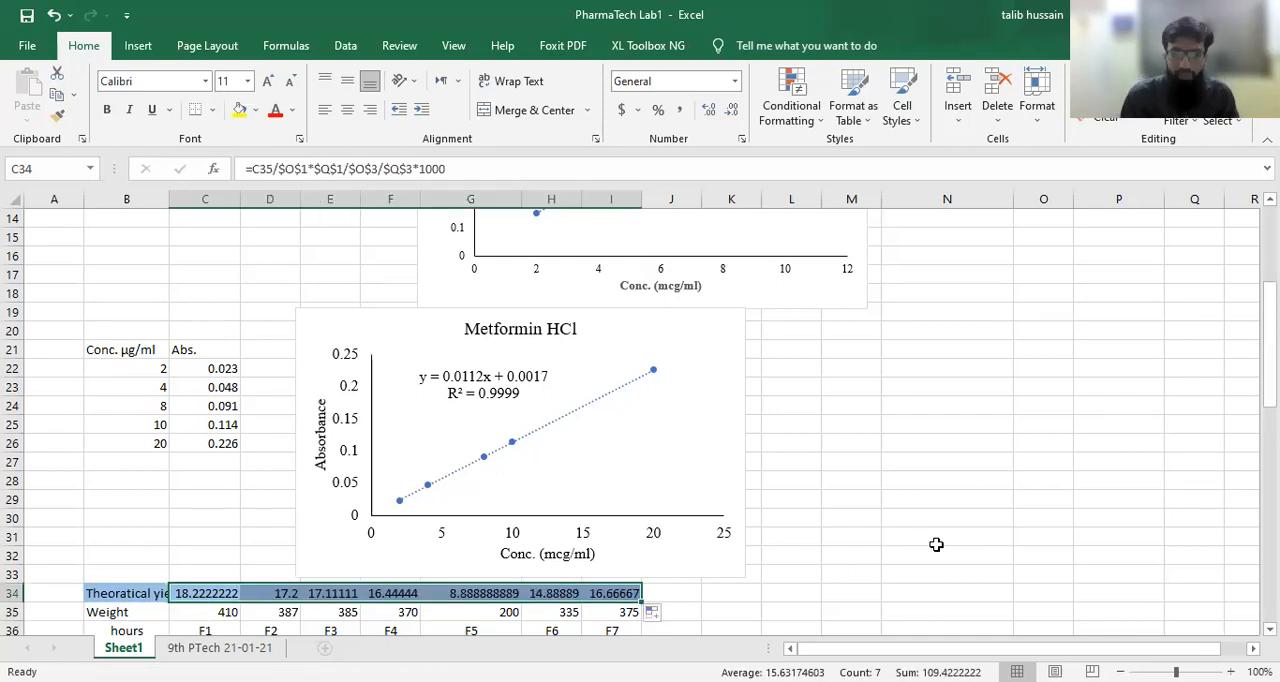
Step: Enter the formula =C51/C34*100 in C64 to calculate the percent release of F1 at 0.5 hours
{"action": "scroll", "coordinate": [936, 544], "scroll_direction": "down", "scroll_amount": 4}
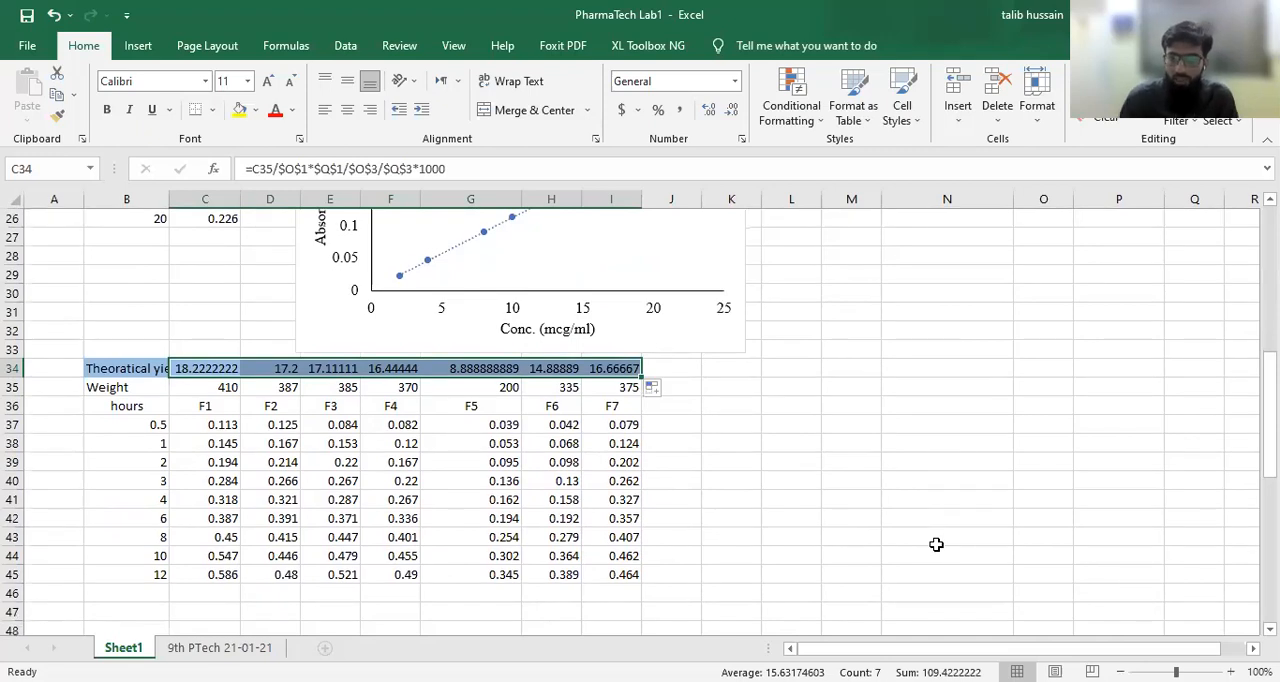
{"action": "scroll", "coordinate": [936, 544], "scroll_direction": "down", "scroll_amount": 7}
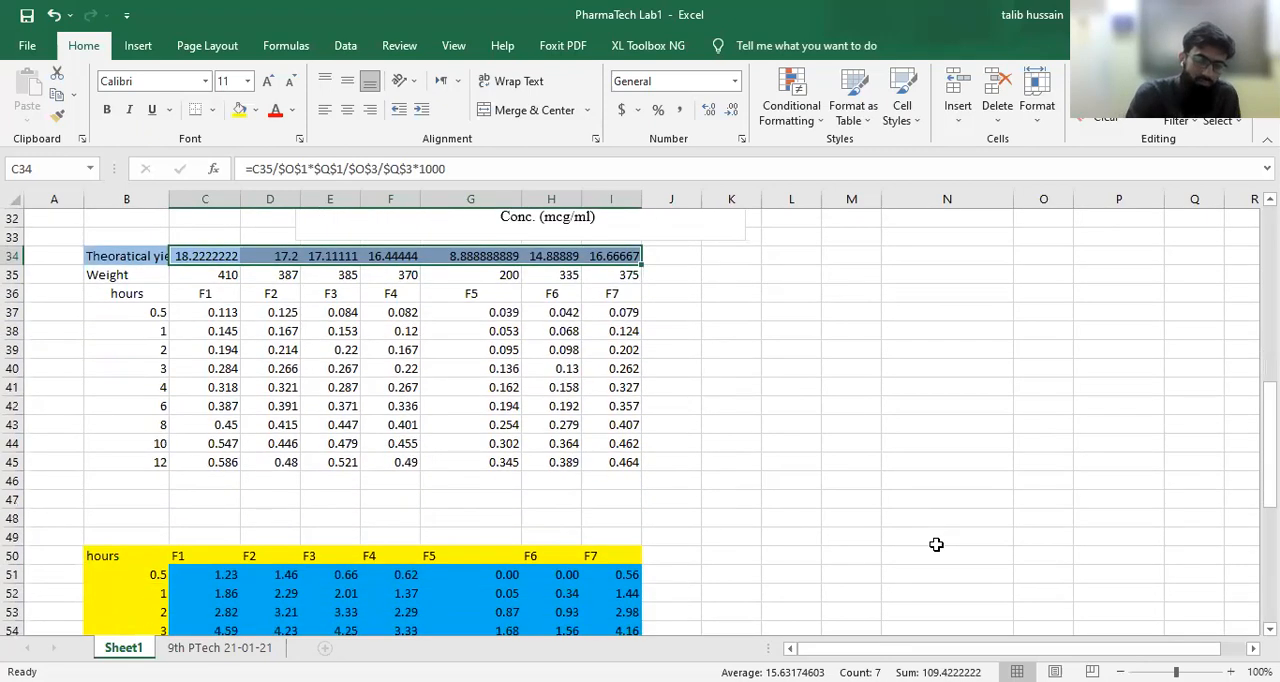
{"action": "scroll", "coordinate": [936, 544], "scroll_direction": "up", "scroll_amount": 2}
{"action": "scroll", "coordinate": [934, 500], "scroll_direction": "down", "scroll_amount": 3}
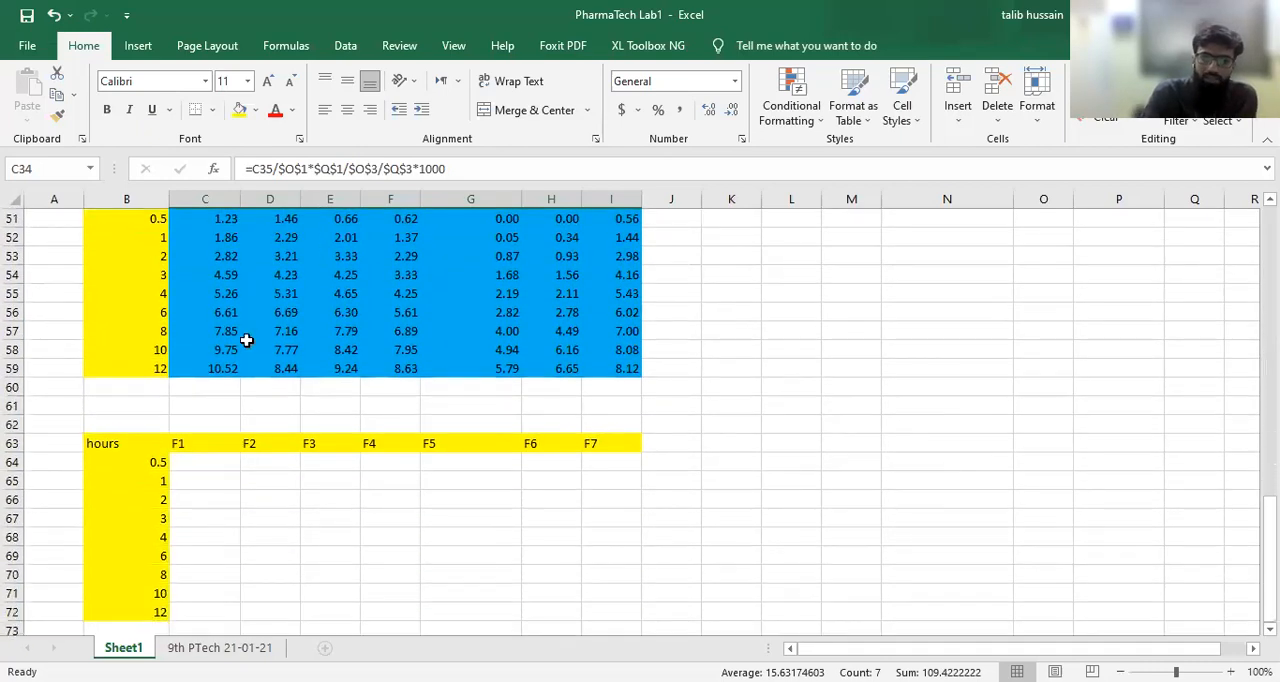
{"action": "left_click", "coordinate": [216, 465]}
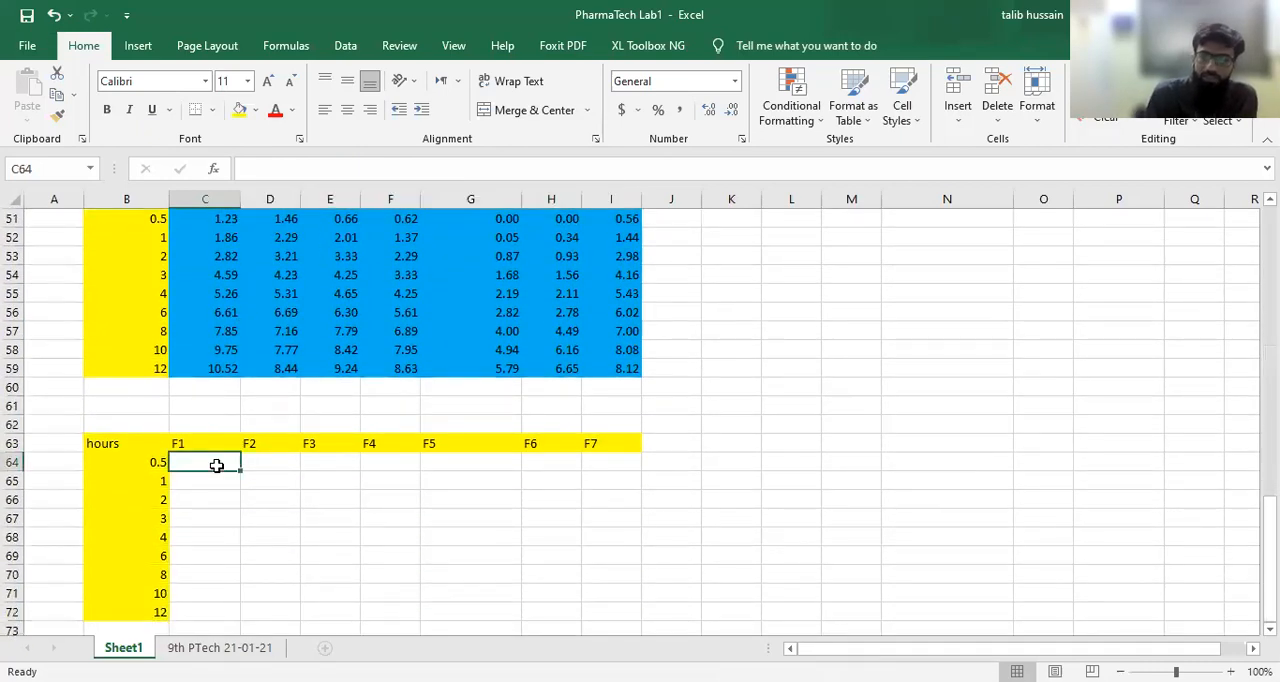
{"action": "type", "text": "="}
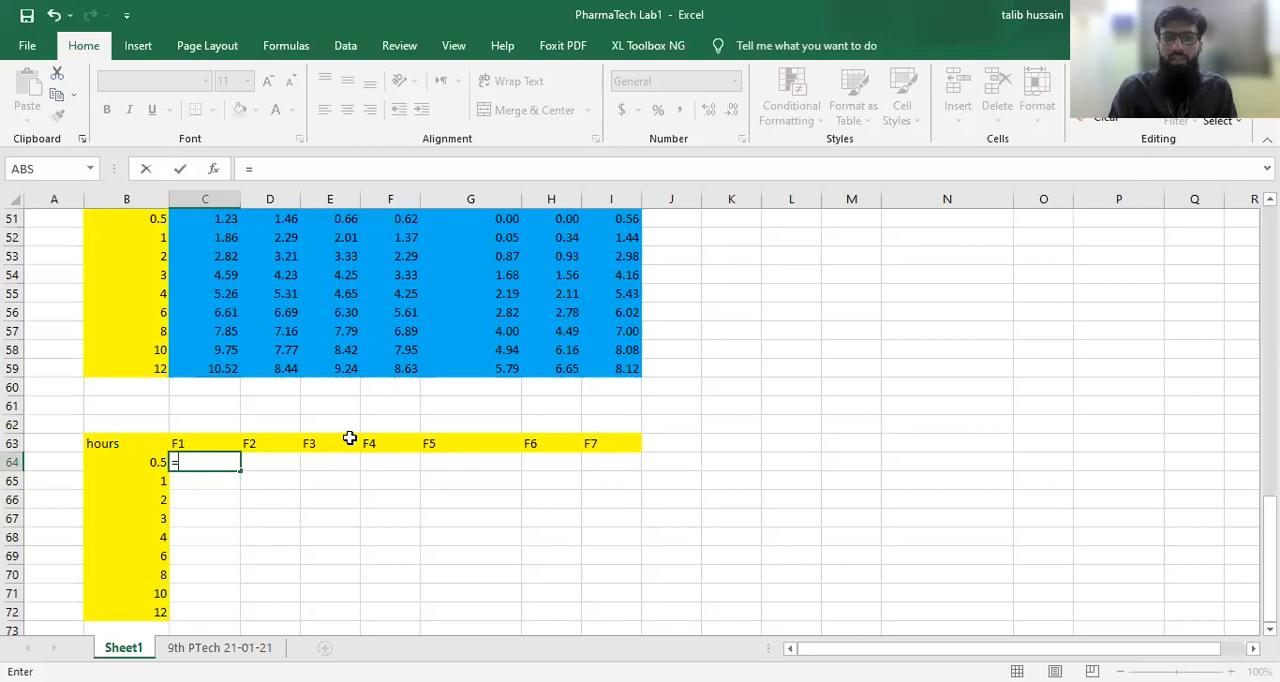
{"action": "scroll", "coordinate": [349, 437], "scroll_direction": "up", "scroll_amount": 1}
{"action": "left_click", "coordinate": [219, 275]}
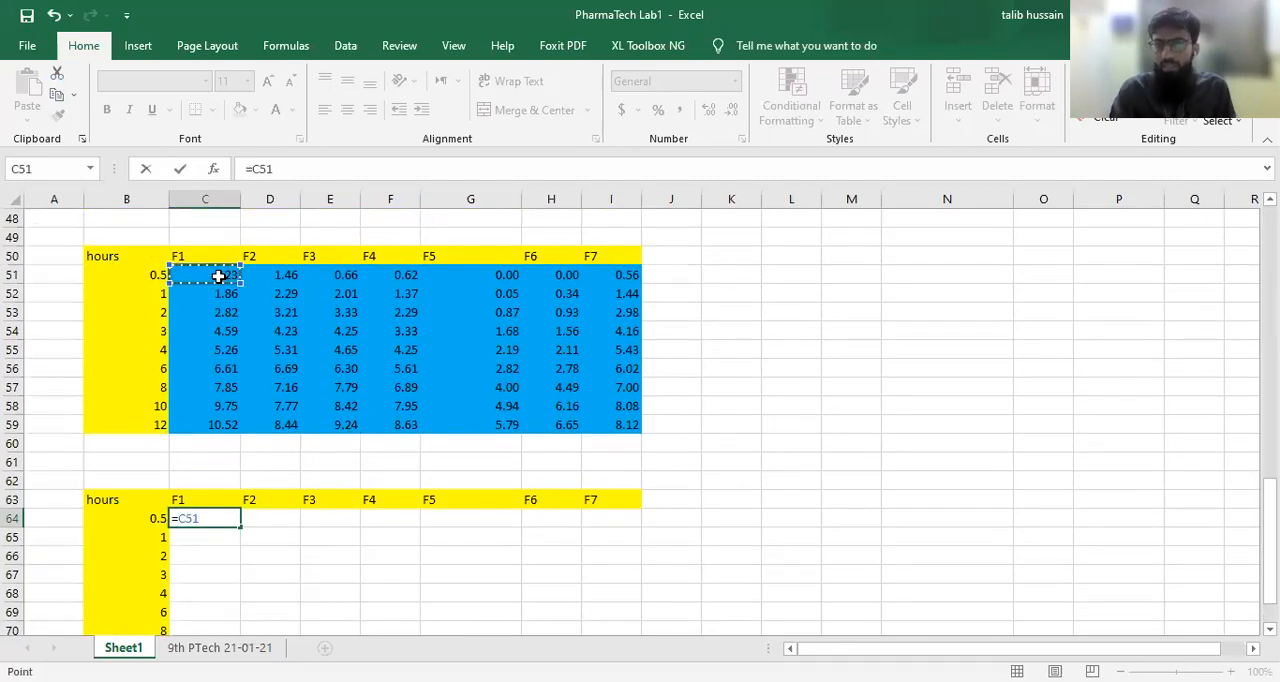
{"action": "type", "text": "/"}
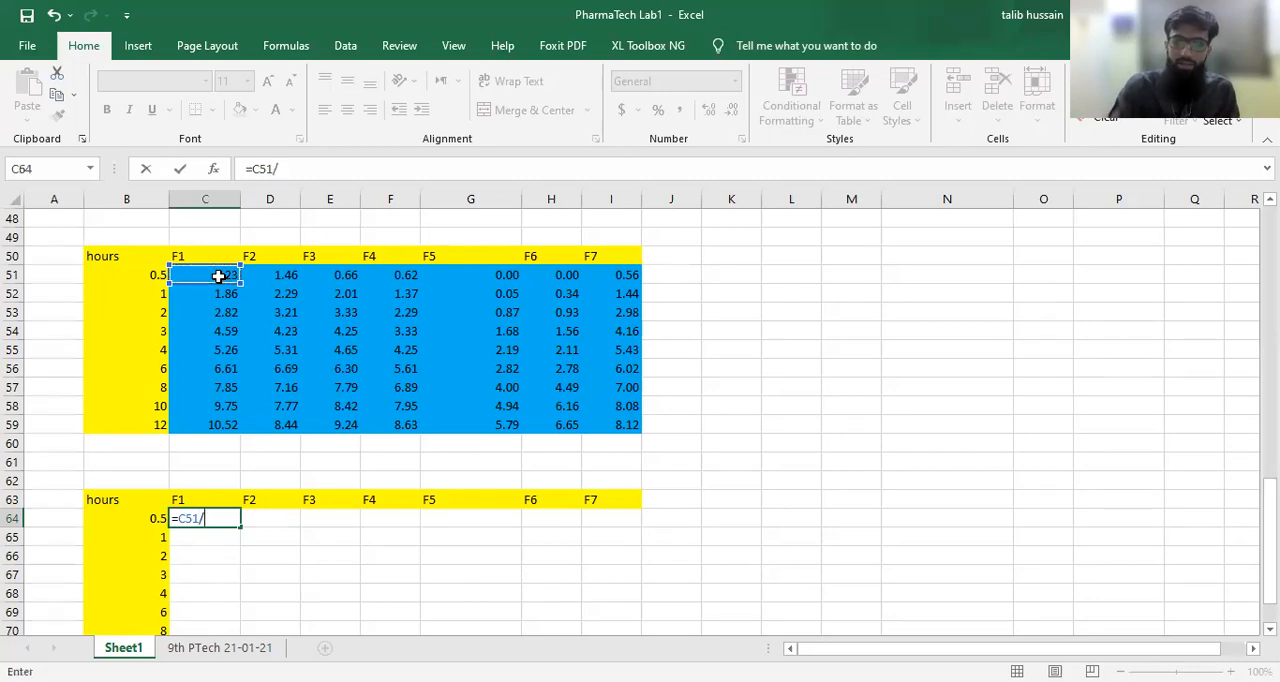
{"action": "scroll", "coordinate": [219, 275], "scroll_direction": "up", "scroll_amount": 6}
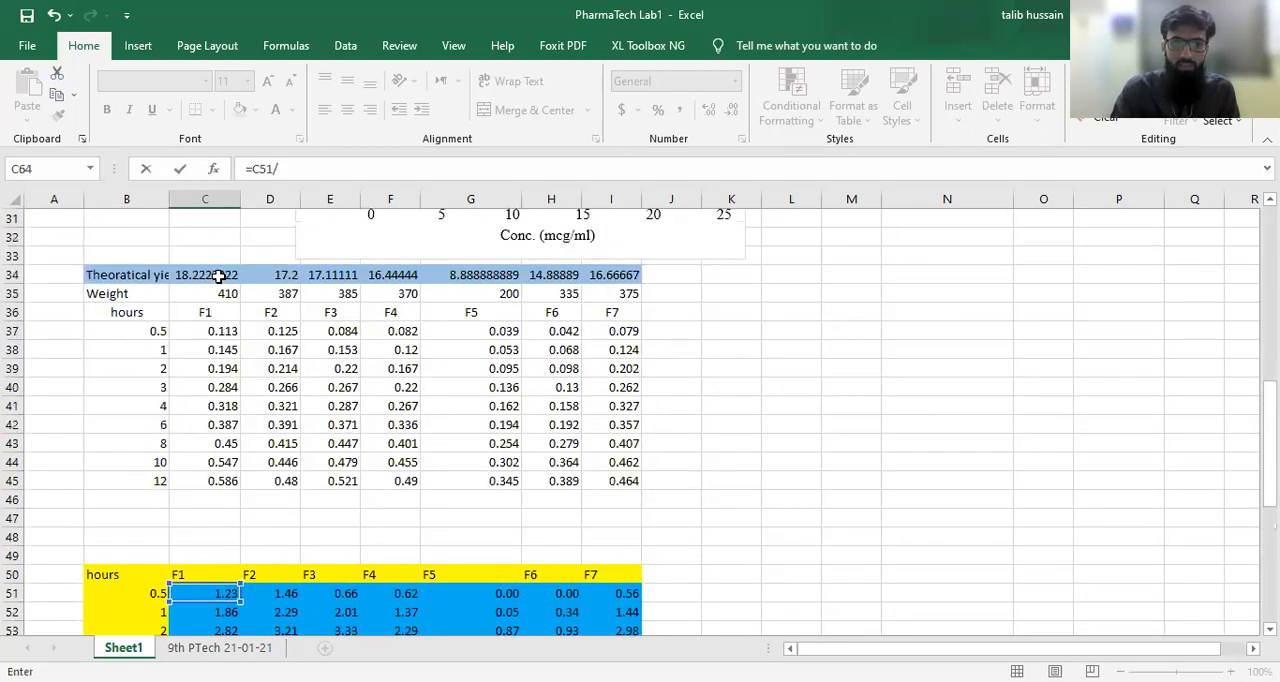
{"action": "left_click", "coordinate": [205, 294]}
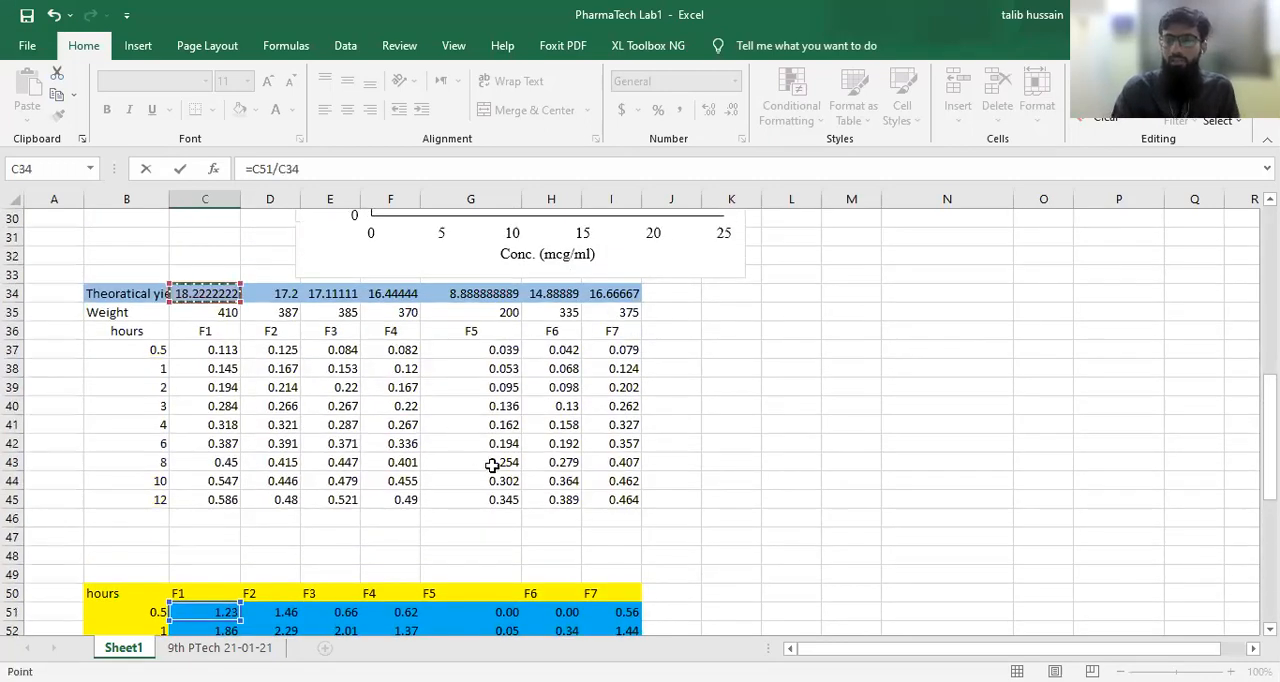
{"action": "type", "text": "*100"}
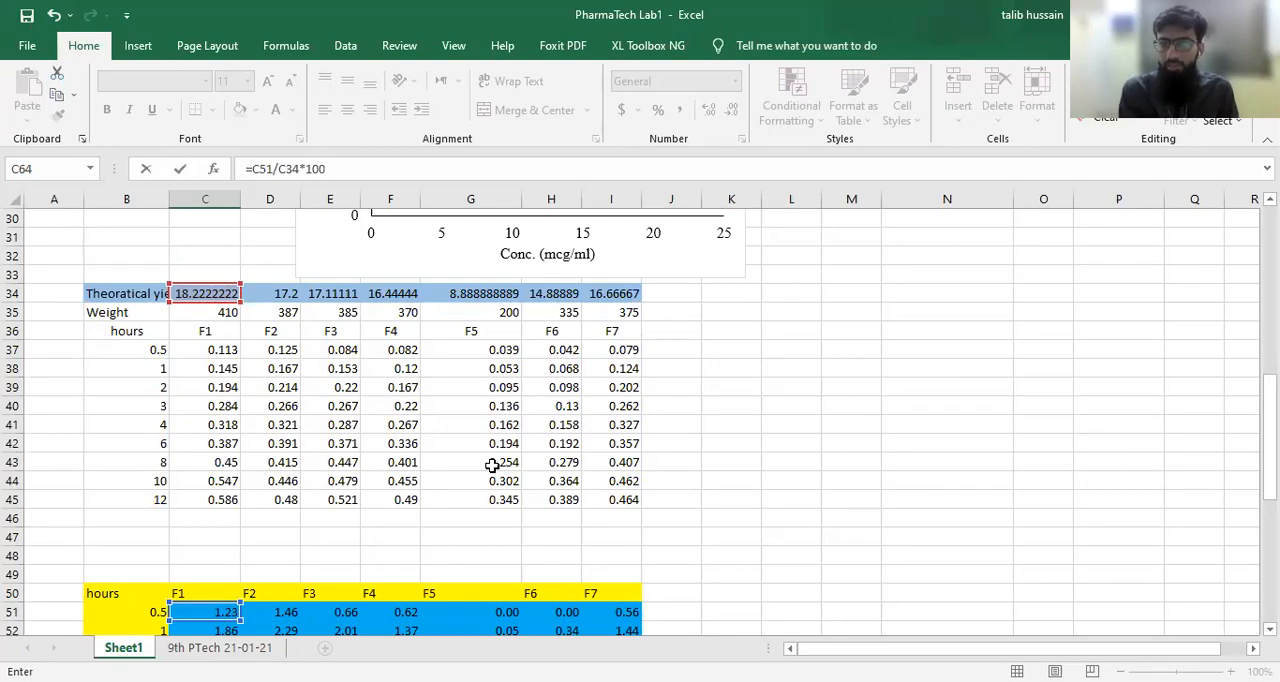
{"action": "key", "text": "Return"}
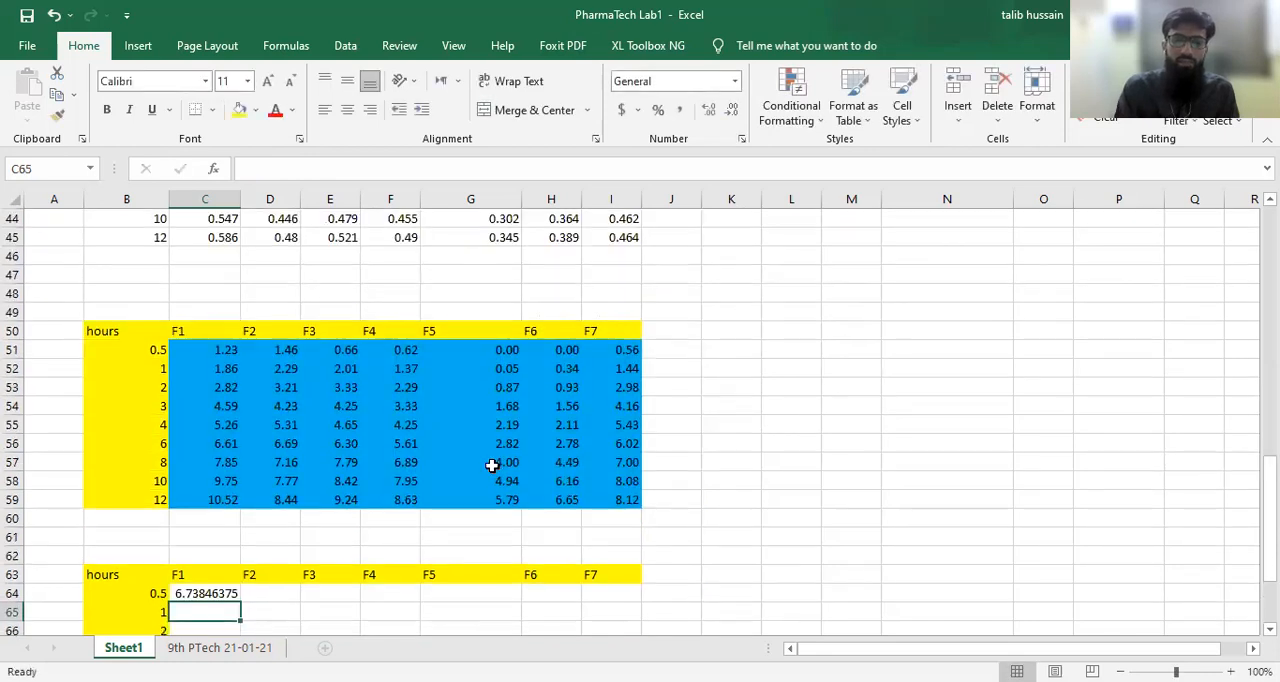
Step: Try to fill the C64 percent release formula across to I64 and down through row 72
{"action": "left_click", "coordinate": [219, 592]}
{"action": "left_click", "coordinate": [380, 598]}
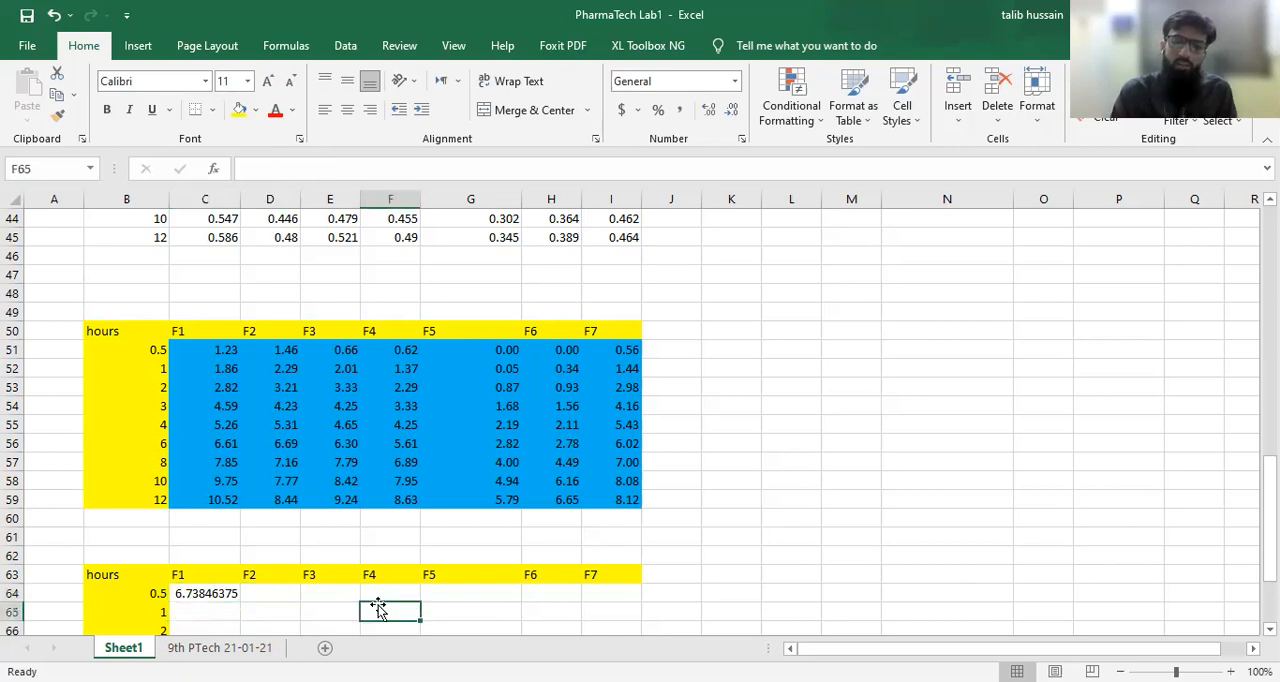
{"action": "left_click", "coordinate": [500, 592]}
{"action": "left_click", "coordinate": [578, 596]}
{"action": "left_click", "coordinate": [585, 597]}
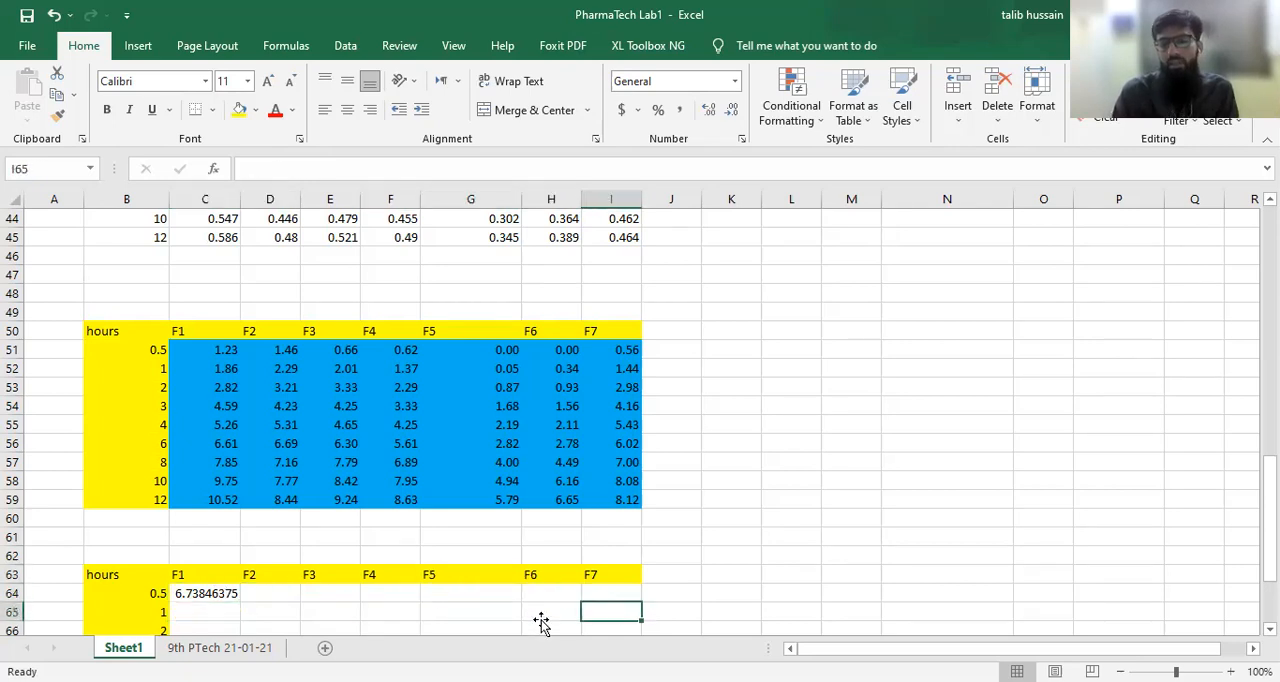
{"action": "left_click", "coordinate": [228, 606]}
{"action": "left_click", "coordinate": [228, 594]}
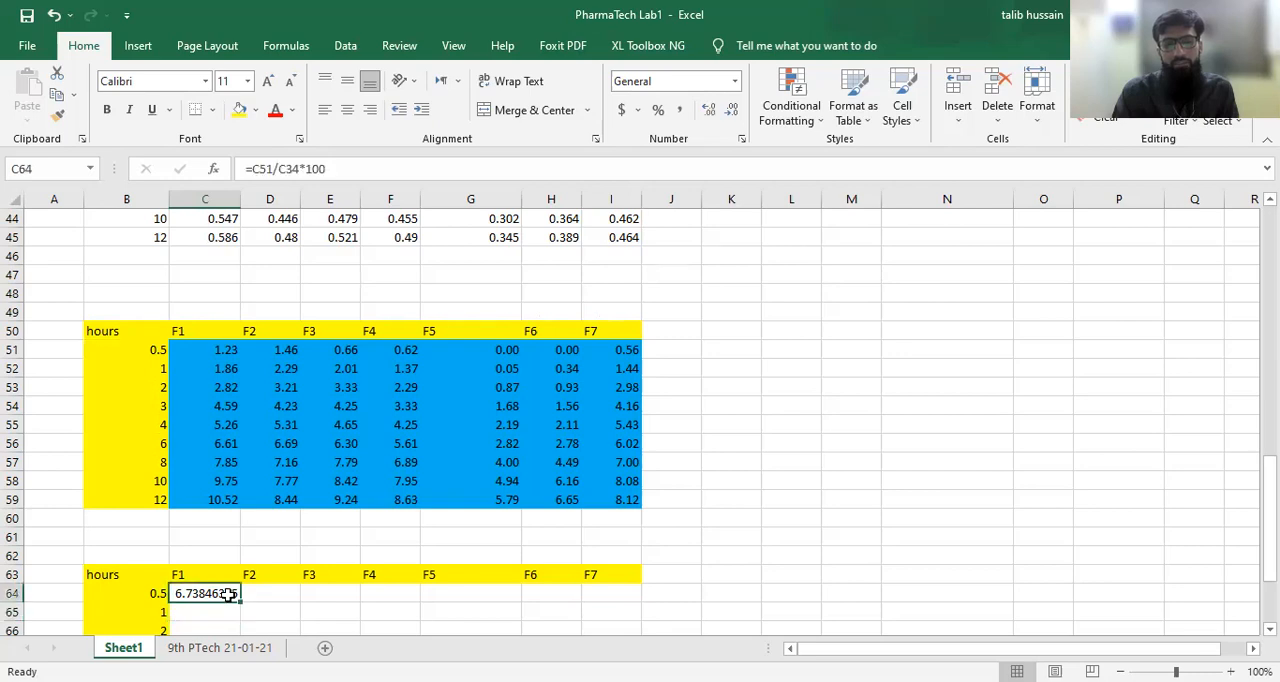
{"action": "left_click_drag", "start_coordinate": [240, 602], "coordinate": [638, 606]}
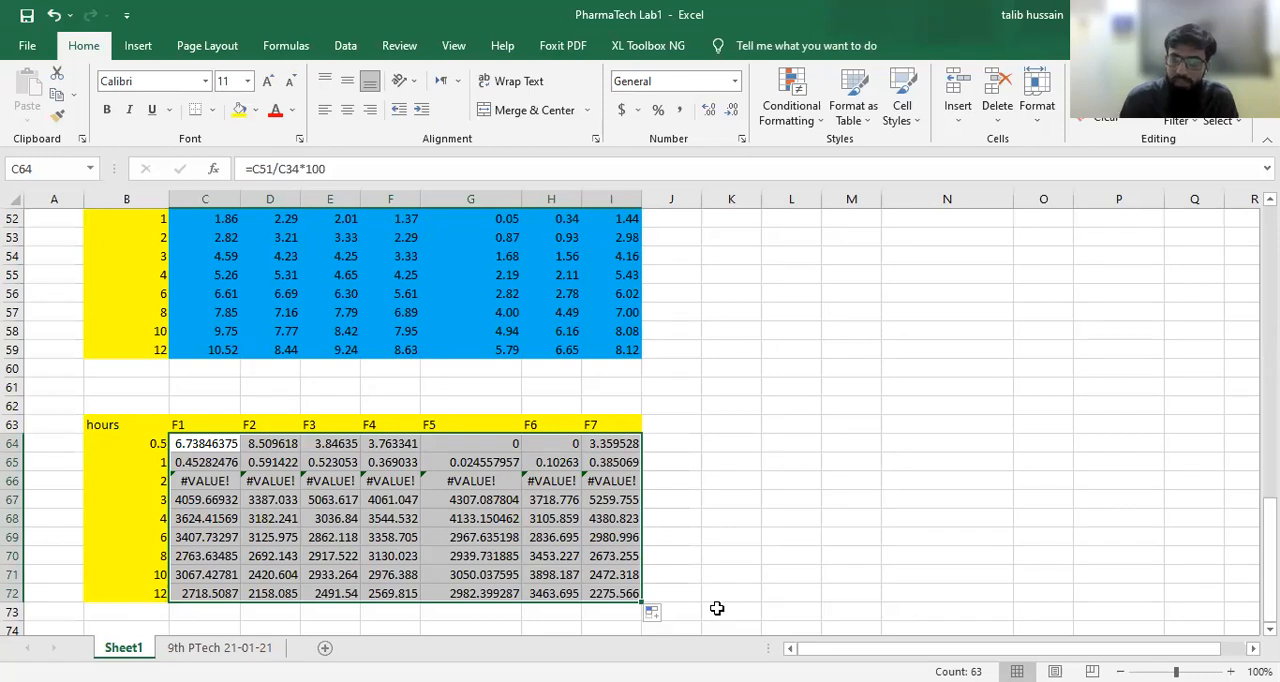
Step: Lock the row of the theoretical yield reference in the C64 formula, making it =C51/C$34*100
{"action": "scroll", "coordinate": [717, 608], "scroll_direction": "up", "scroll_amount": 2}
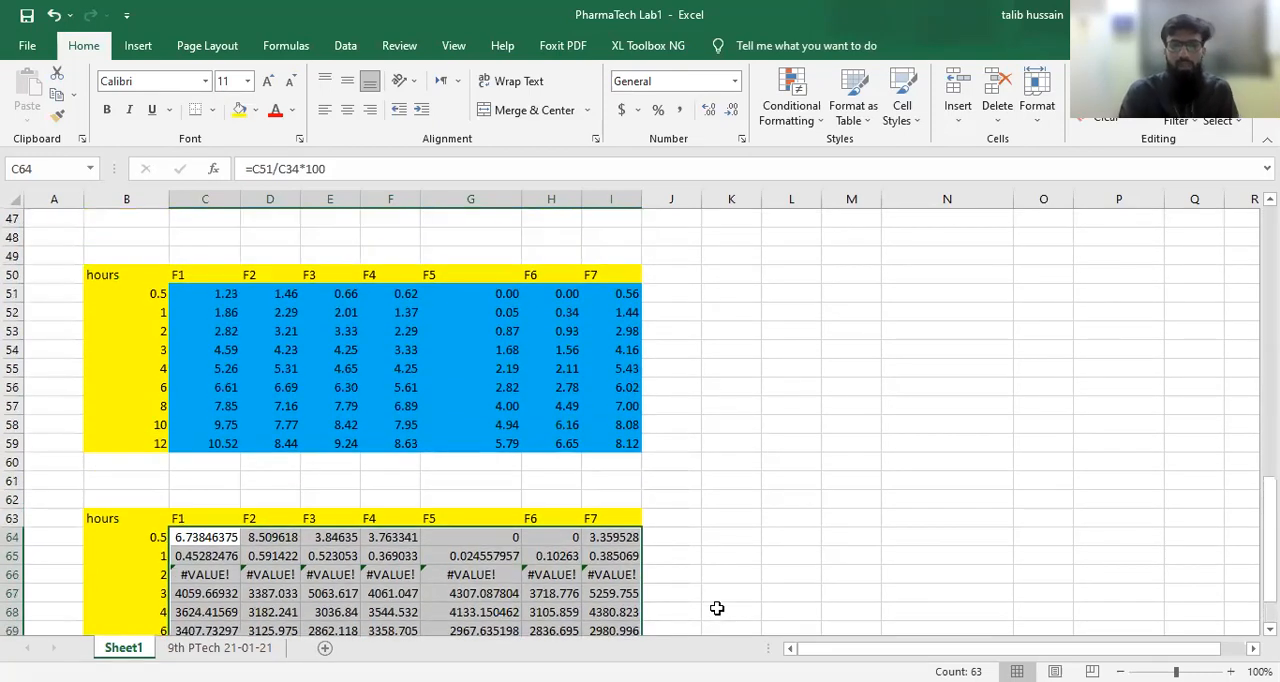
{"action": "left_click", "coordinate": [228, 540]}
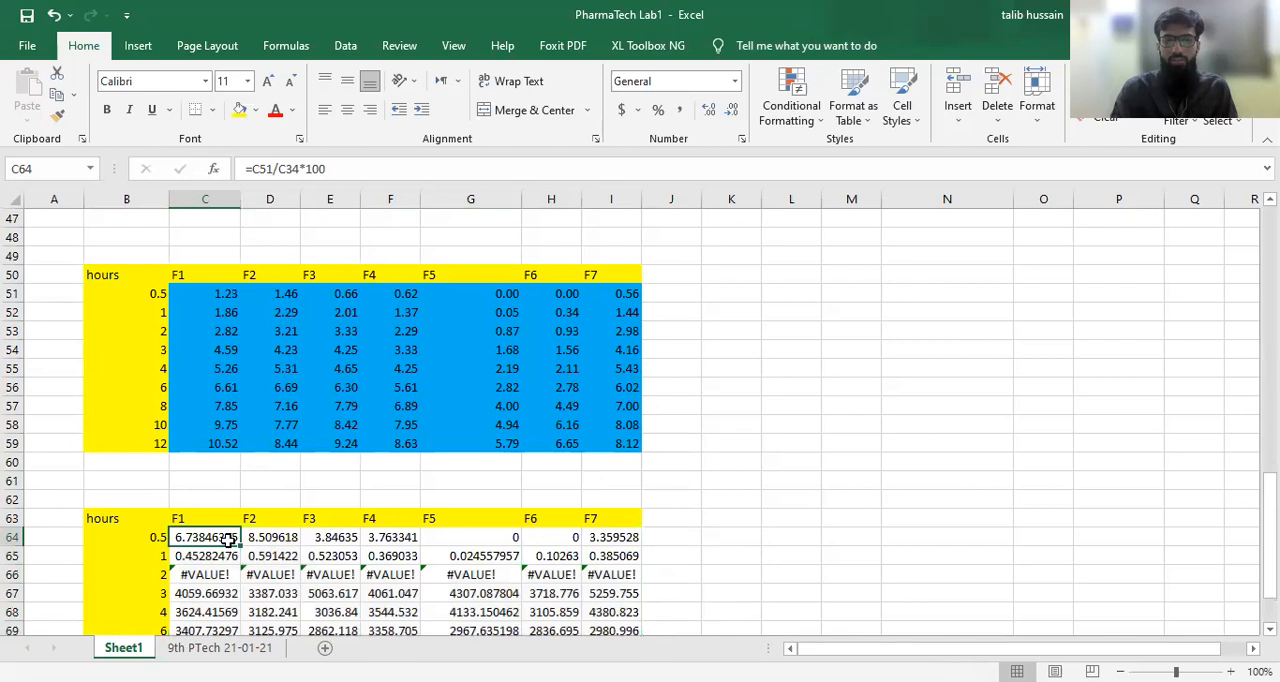
{"action": "scroll", "coordinate": [690, 462], "scroll_direction": "up", "scroll_amount": 5}
{"action": "scroll", "coordinate": [690, 462], "scroll_direction": "up", "scroll_amount": 1}
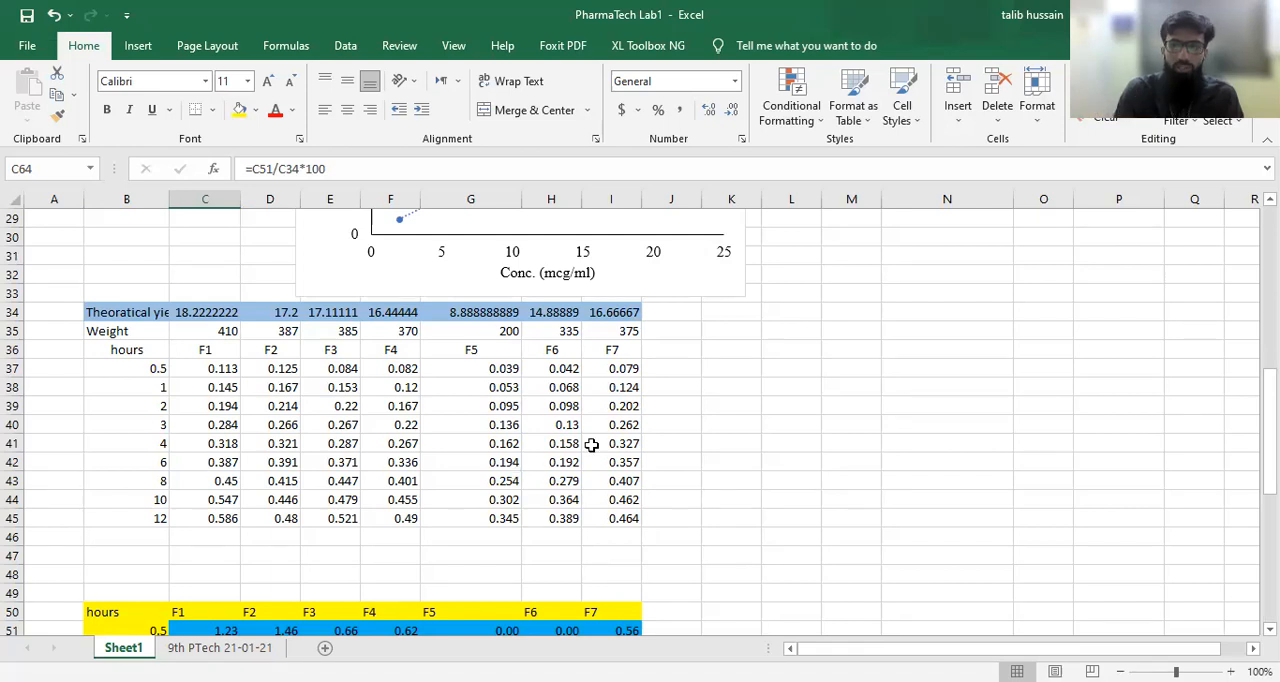
{"action": "scroll", "coordinate": [304, 462], "scroll_direction": "down", "scroll_amount": 4}
{"action": "scroll", "coordinate": [304, 462], "scroll_direction": "down", "scroll_amount": 3}
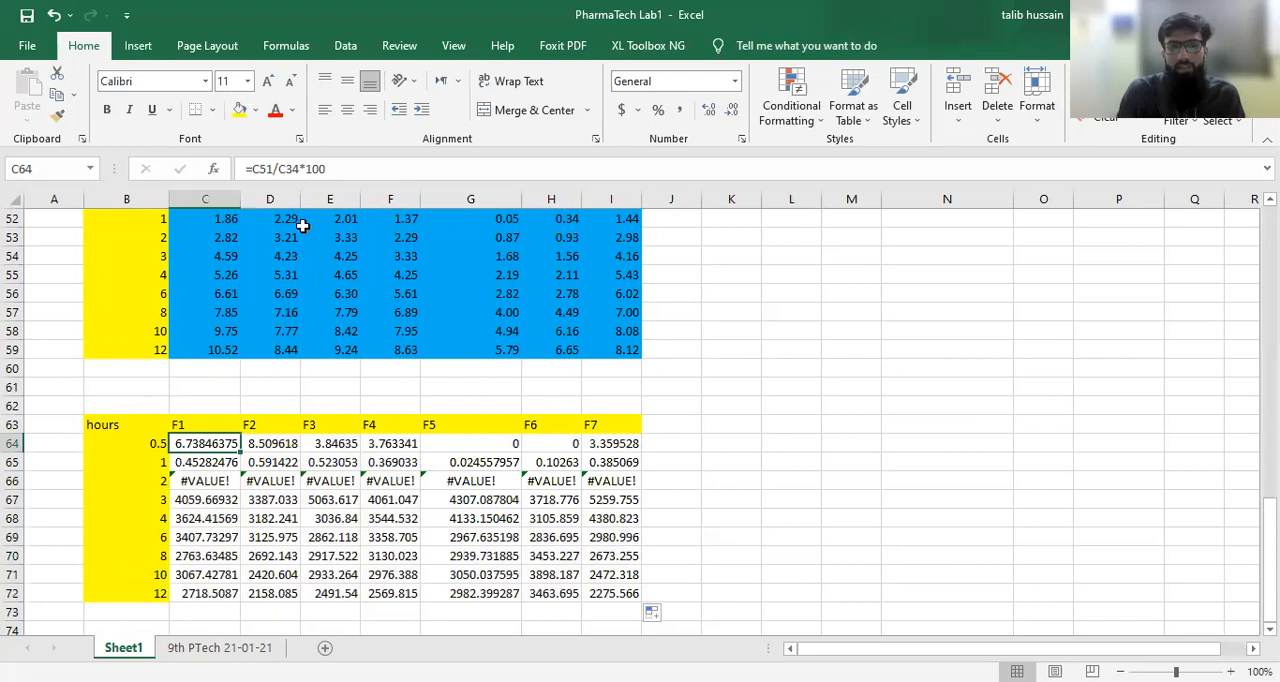
{"action": "left_click", "coordinate": [267, 170]}
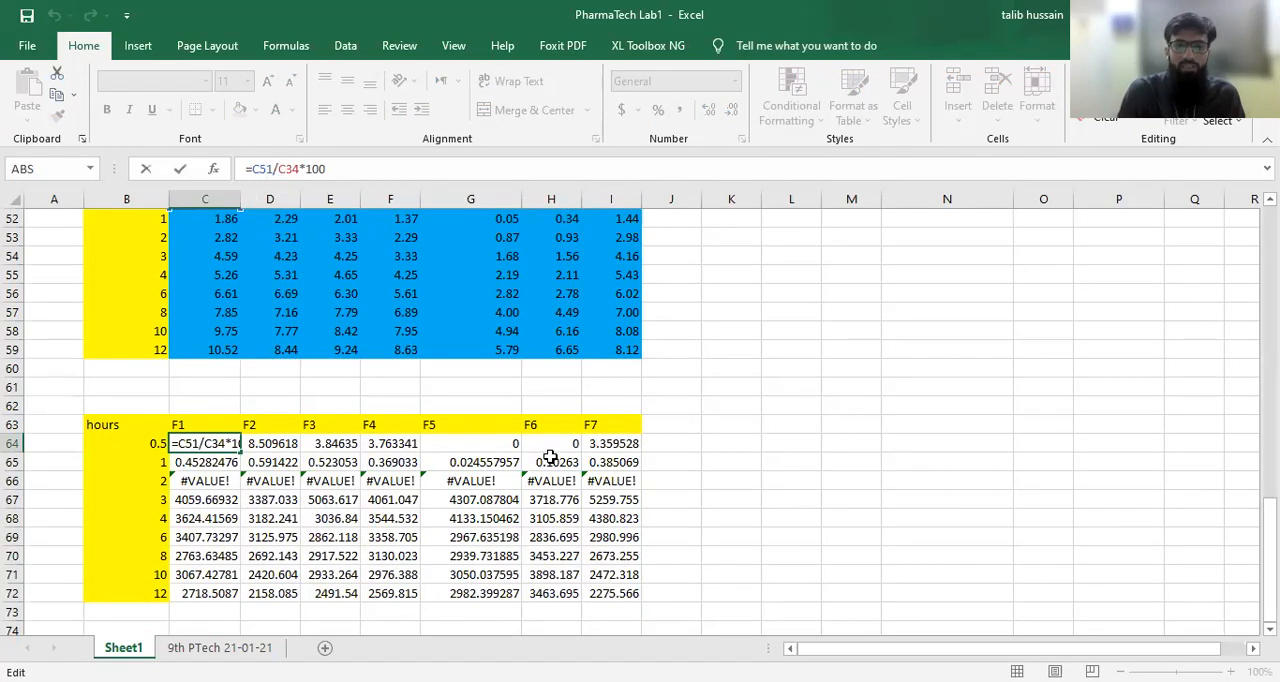
{"action": "scroll", "coordinate": [550, 457], "scroll_direction": "up", "scroll_amount": 7}
{"action": "scroll", "coordinate": [550, 457], "scroll_direction": "up", "scroll_amount": 1}
{"action": "scroll", "coordinate": [550, 457], "scroll_direction": "down", "scroll_amount": 1}
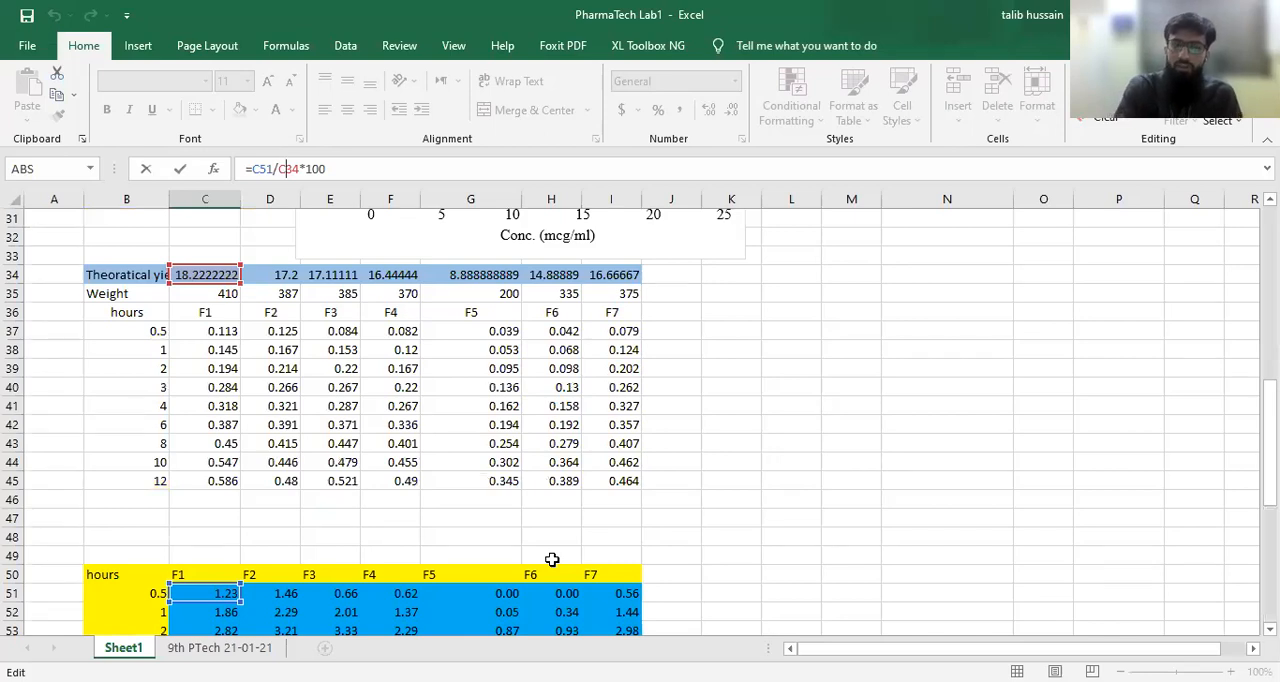
{"action": "scroll", "coordinate": [457, 549], "scroll_direction": "down", "scroll_amount": 2}
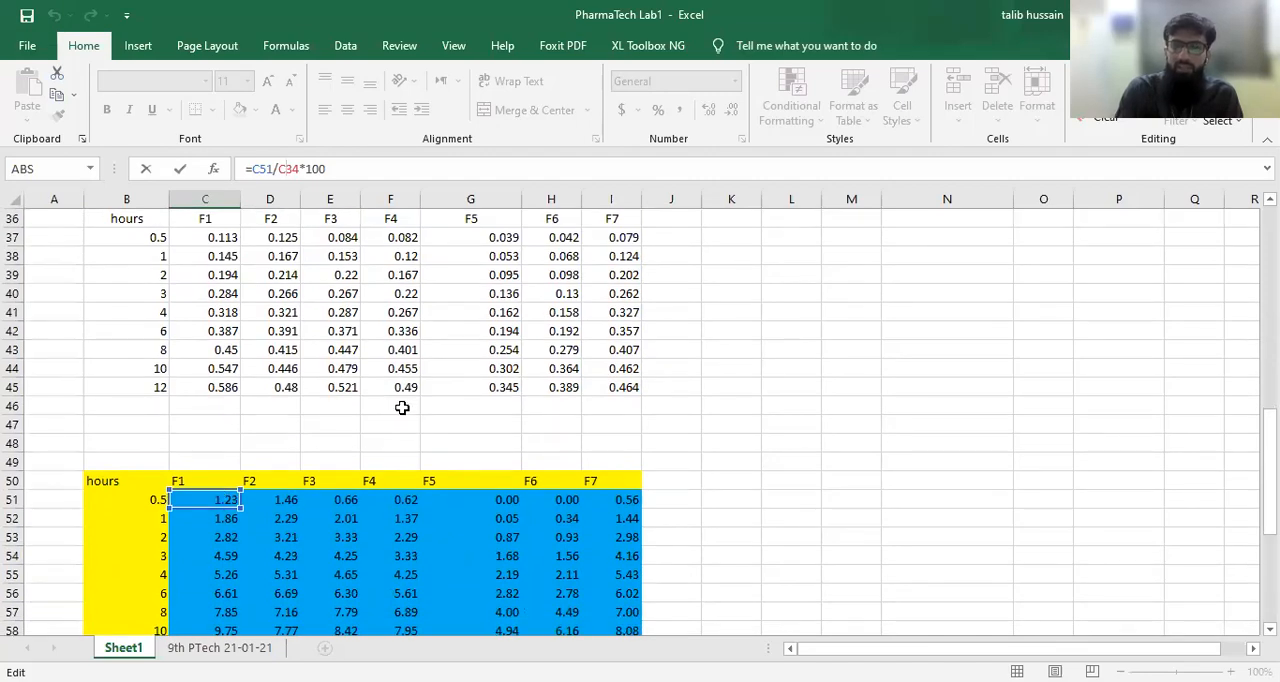
{"action": "scroll", "coordinate": [401, 407], "scroll_direction": "up", "scroll_amount": 2}
{"action": "scroll", "coordinate": [401, 407], "scroll_direction": "down", "scroll_amount": 1}
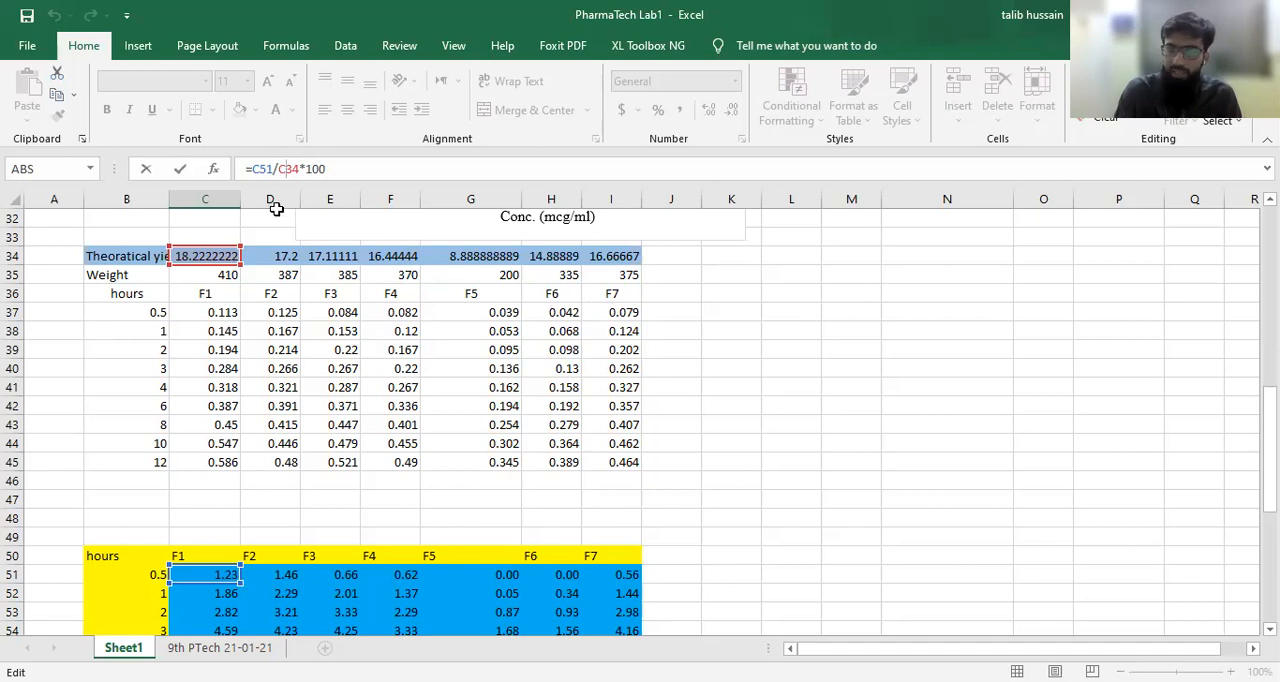
{"action": "type", "text": "$"}
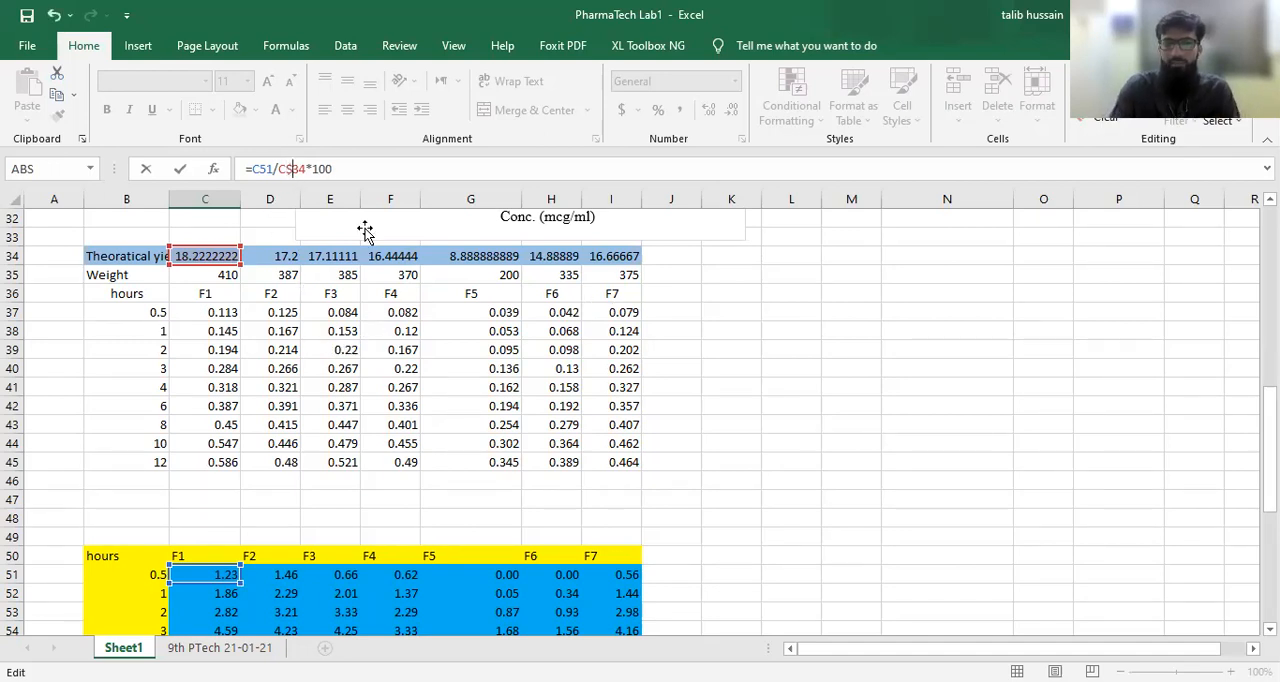
{"action": "key", "text": "Return"}
Step: Refill the corrected C64 formula across to F7 and down to the 12-hour row, covering C64 to I72
{"action": "left_click", "coordinate": [207, 594]}
{"action": "left_click_drag", "start_coordinate": [240, 602], "coordinate": [639, 604]}
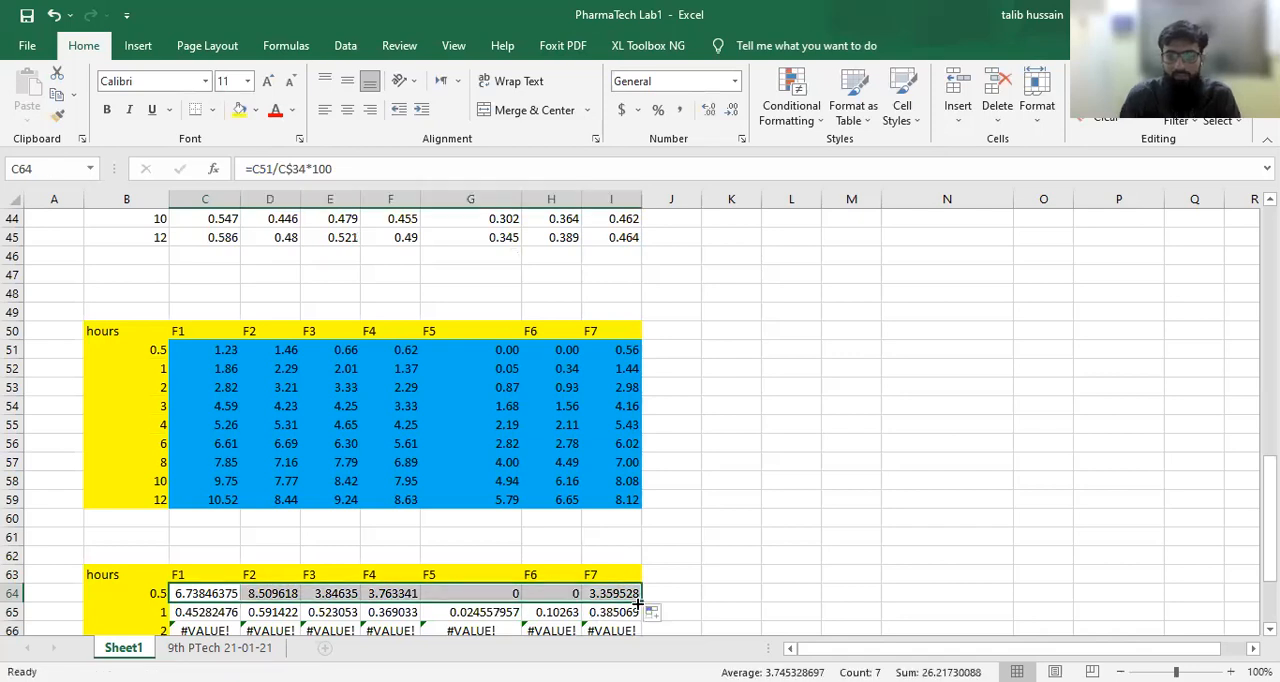
{"action": "mouse_move", "coordinate": [638, 602]}
{"action": "left_mouse_down"}
{"action": "mouse_move", "coordinate": [641, 650]}
{"action": "mouse_move", "coordinate": [632, 598]}
{"action": "mouse_move", "coordinate": [641, 604]}
{"action": "left_mouse_up"}
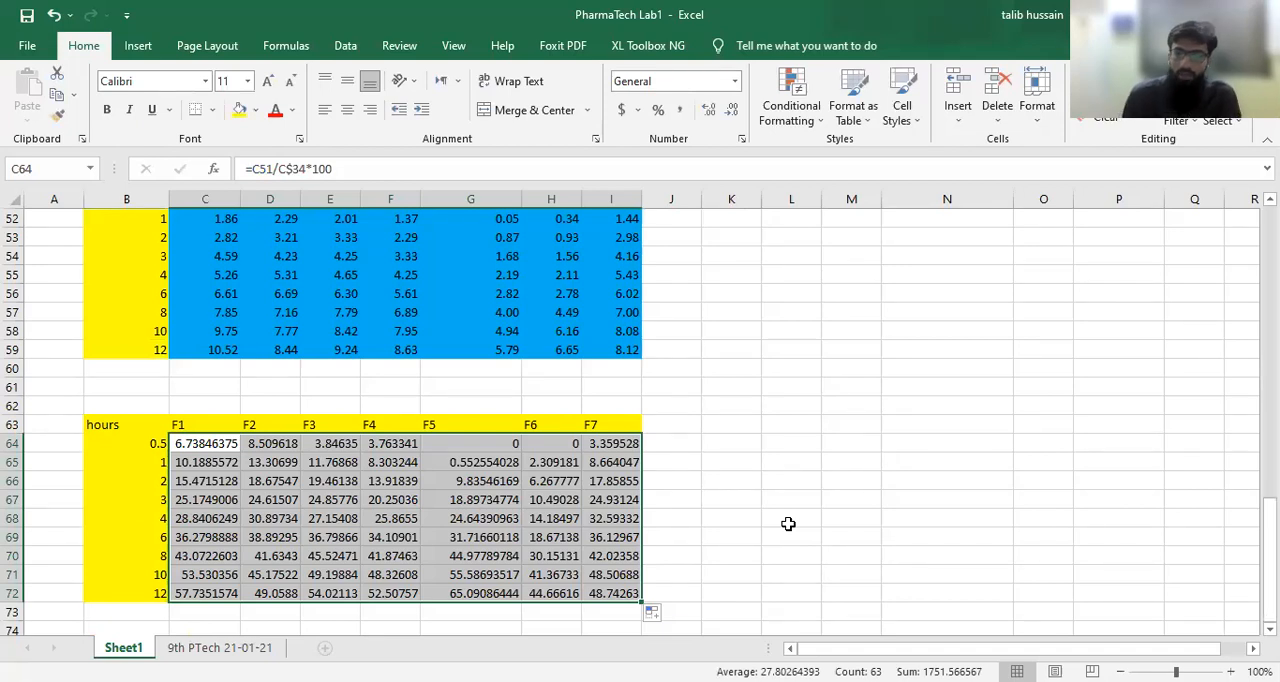
Step: Check which cells the H65 percent release formula refers to in the drug release table and the theoretical yield row
{"action": "left_click", "coordinate": [550, 465]}
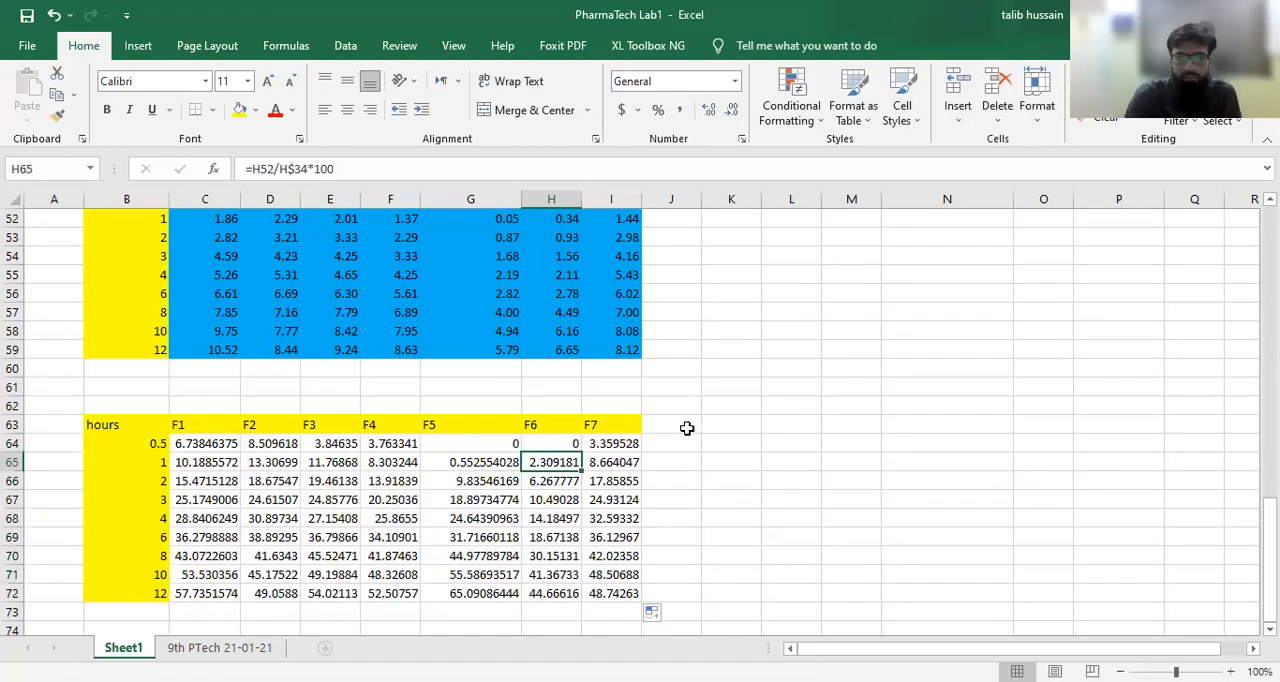
{"action": "scroll", "coordinate": [687, 428], "scroll_direction": "up", "scroll_amount": 1}
{"action": "scroll", "coordinate": [687, 428], "scroll_direction": "up", "scroll_amount": 1}
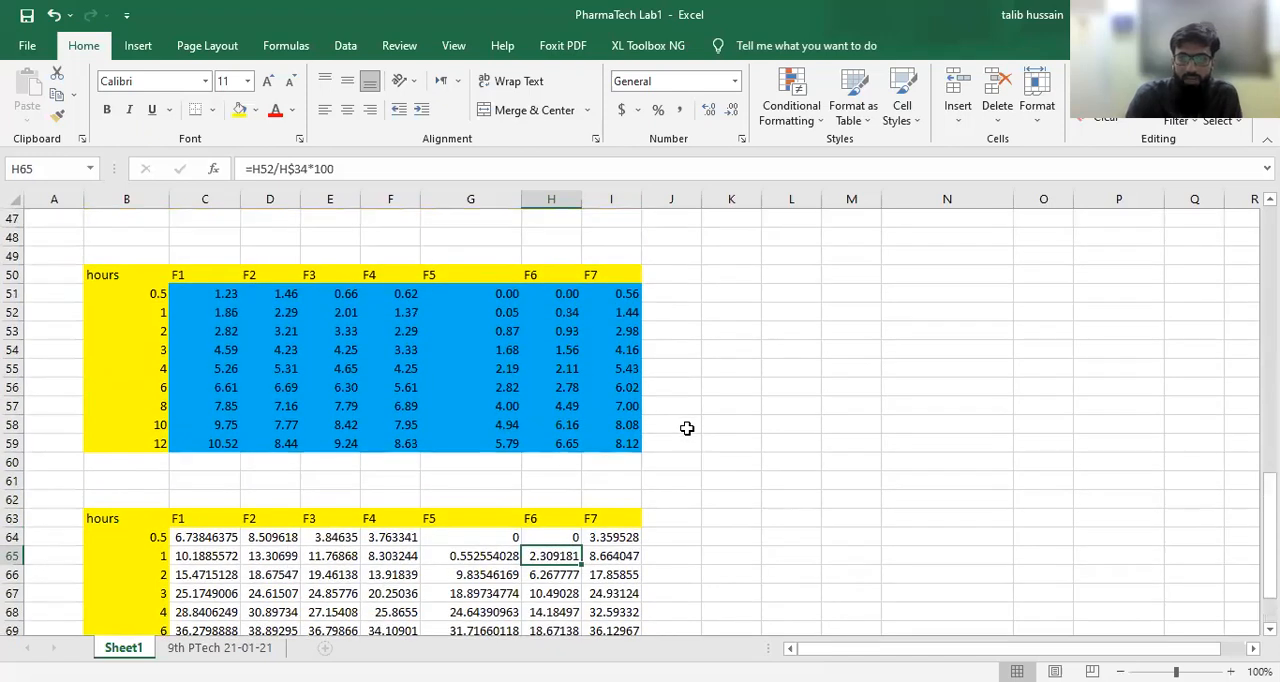
{"action": "left_click", "coordinate": [438, 165]}
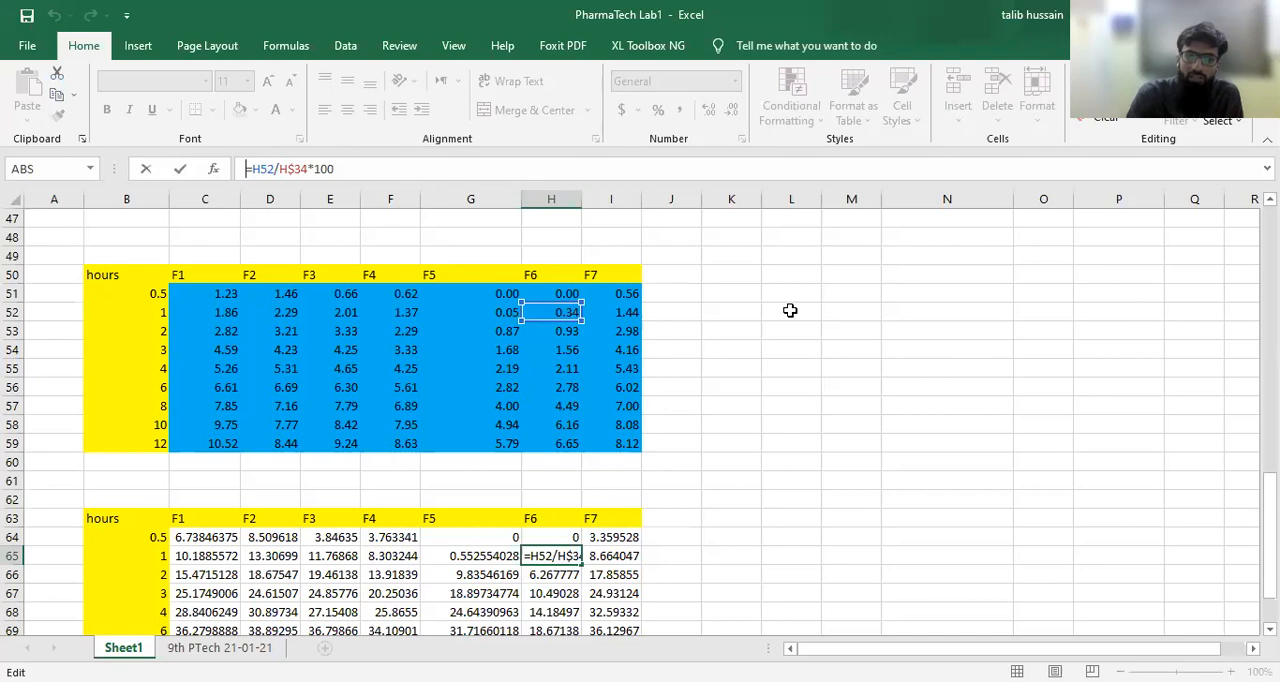
{"action": "scroll", "coordinate": [790, 310], "scroll_direction": "up", "scroll_amount": 3}
{"action": "scroll", "coordinate": [790, 310], "scroll_direction": "up", "scroll_amount": 2}
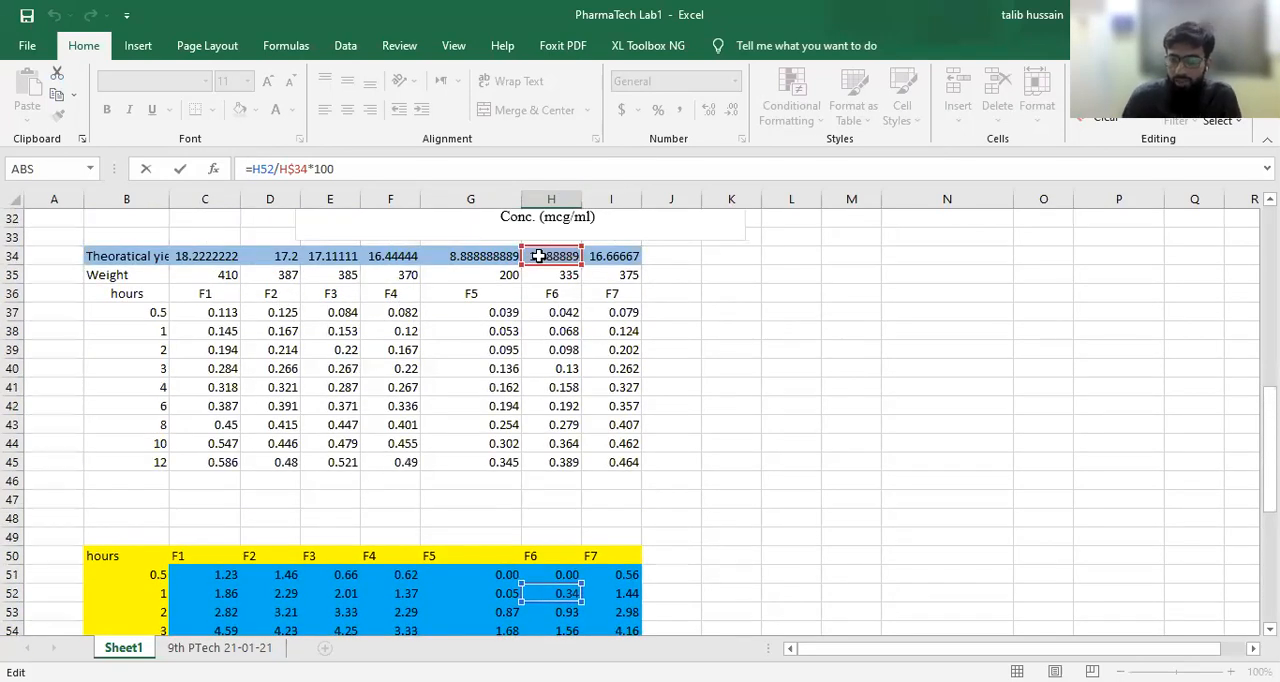
{"action": "scroll", "coordinate": [708, 431], "scroll_direction": "down", "scroll_amount": 5}
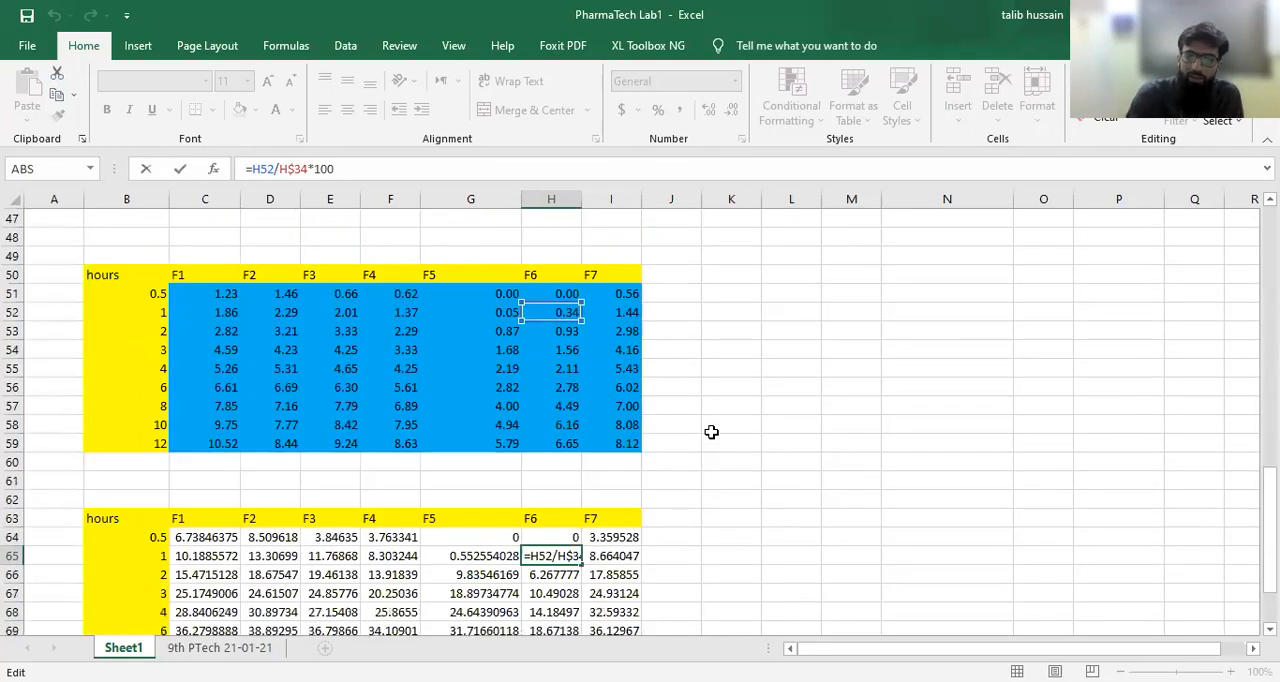
{"action": "scroll", "coordinate": [722, 529], "scroll_direction": "down", "scroll_amount": 3}
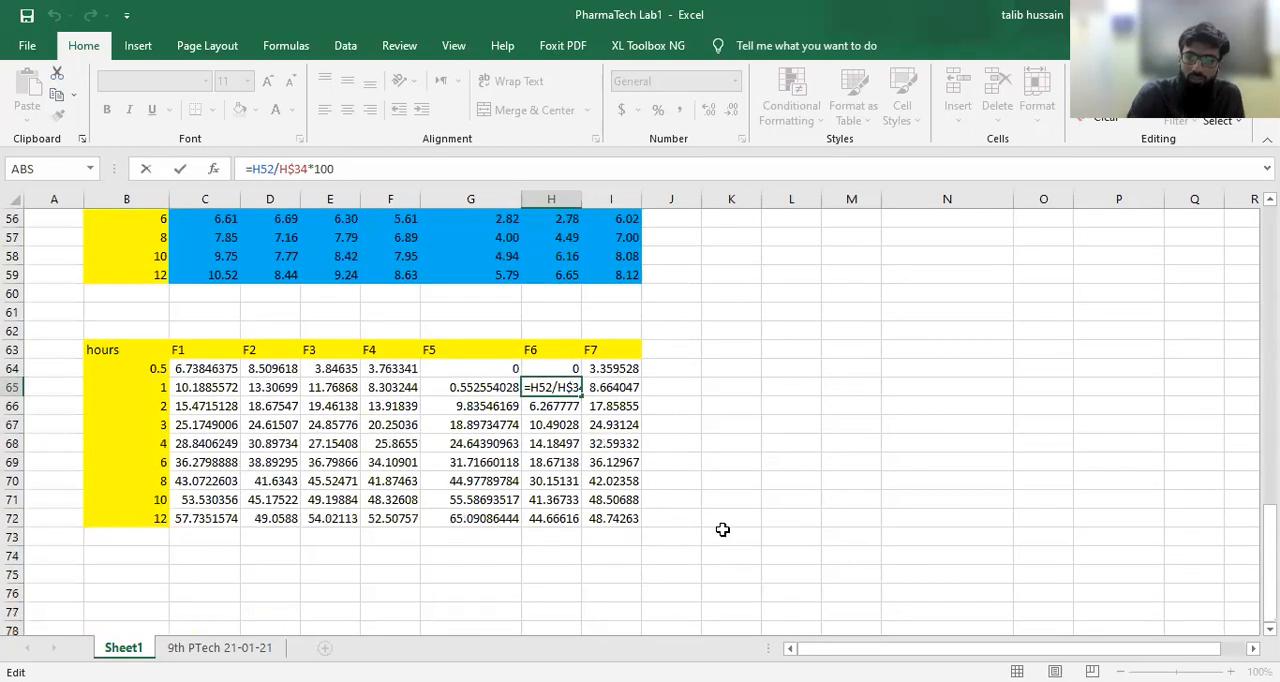
Step: Check which cells the F70 percent release formula refers to in the drug release table and the theoretical yield row
{"action": "key", "text": "Return"}
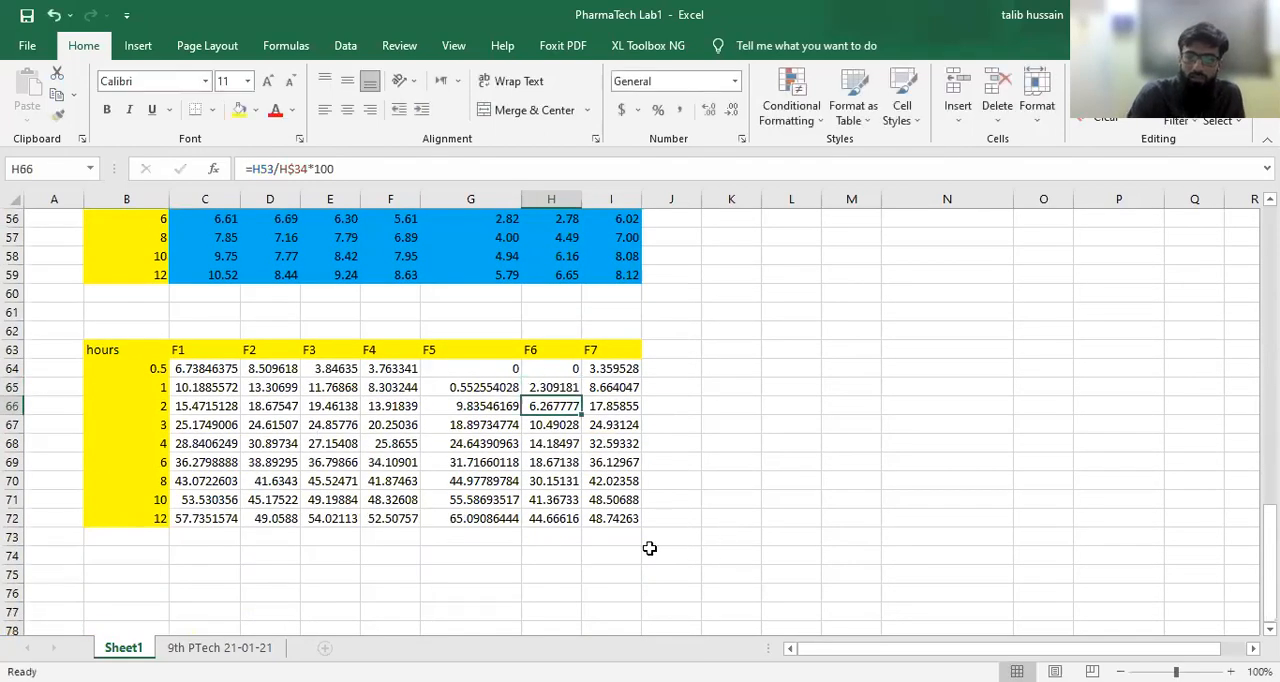
{"action": "left_click", "coordinate": [399, 482]}
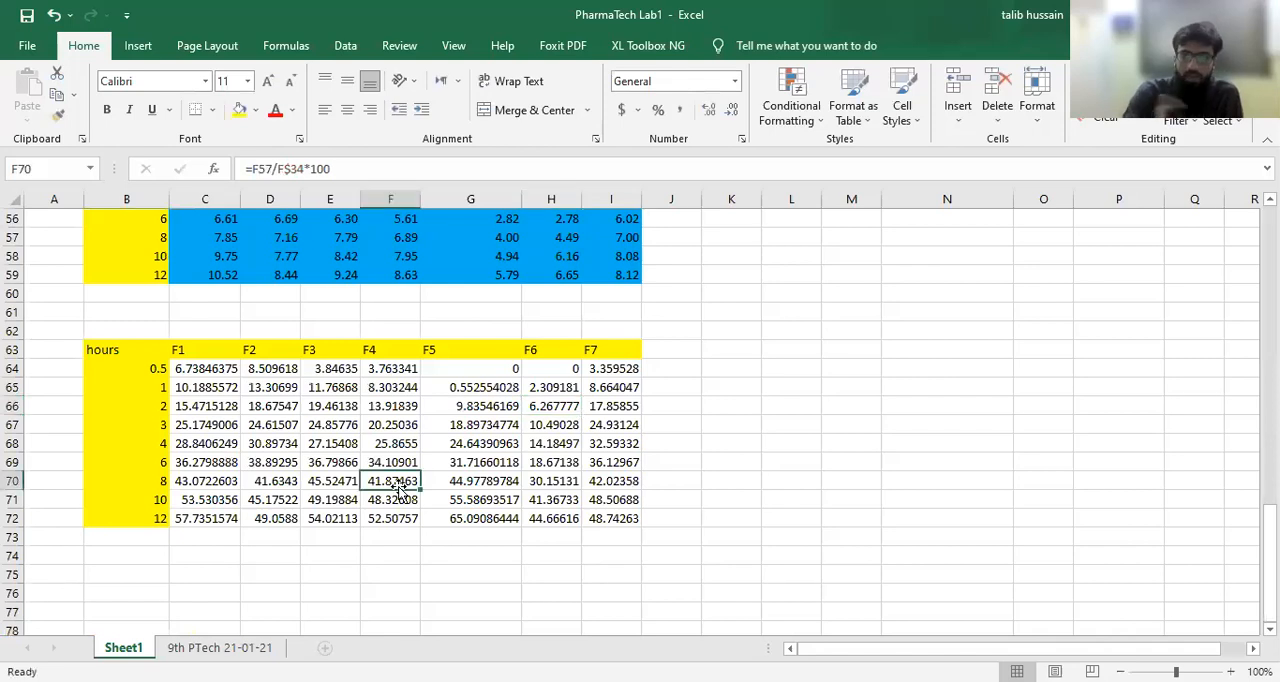
{"action": "left_click", "coordinate": [592, 175]}
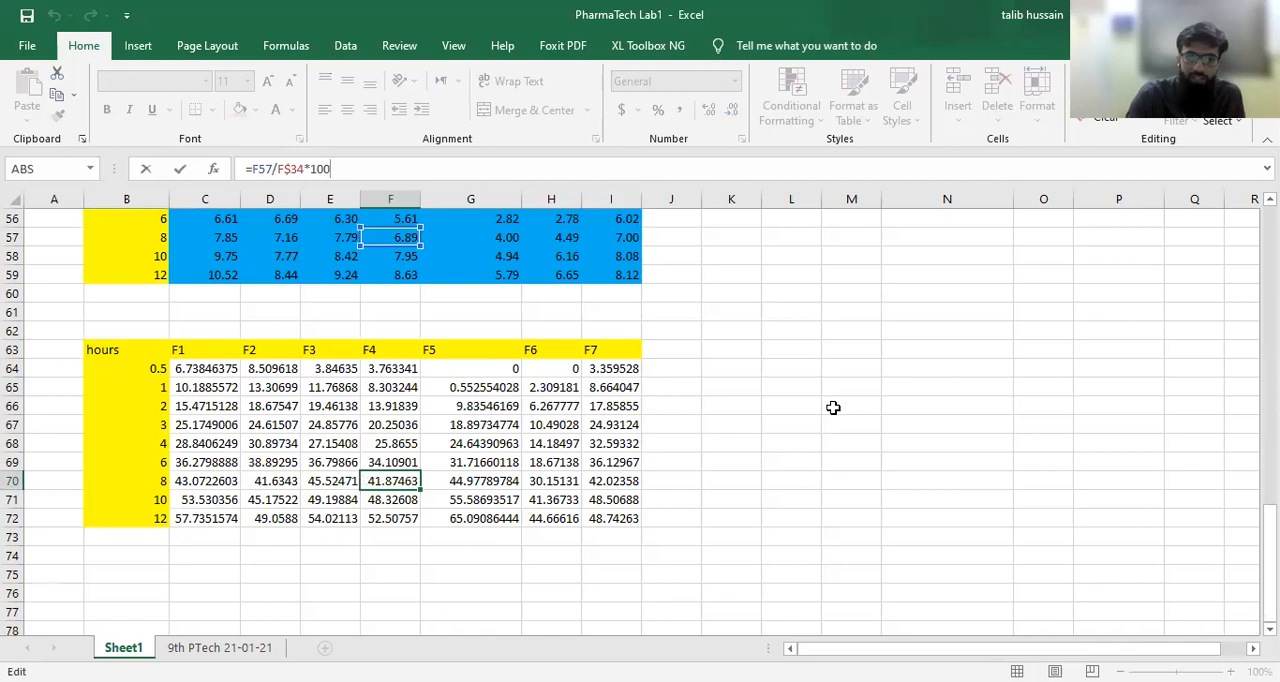
{"action": "scroll", "coordinate": [833, 407], "scroll_direction": "up", "scroll_amount": 3}
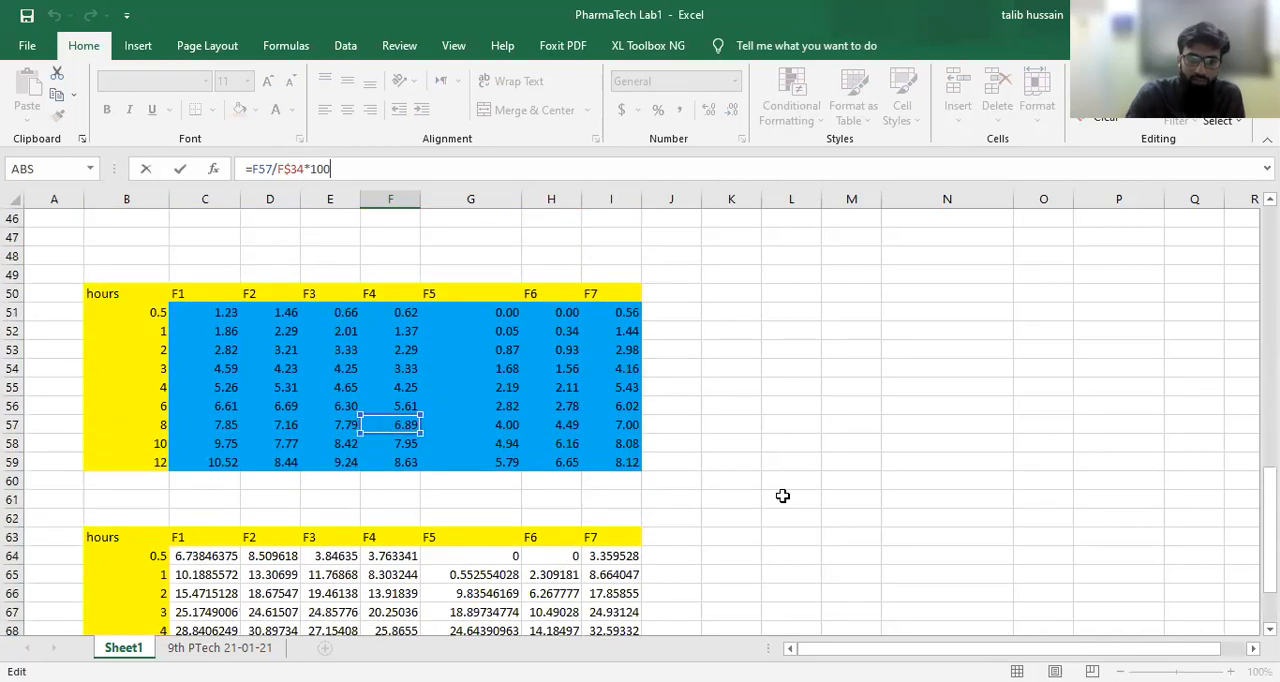
{"action": "scroll", "coordinate": [786, 499], "scroll_direction": "down", "scroll_amount": 2}
{"action": "scroll", "coordinate": [786, 499], "scroll_direction": "down", "scroll_amount": 1}
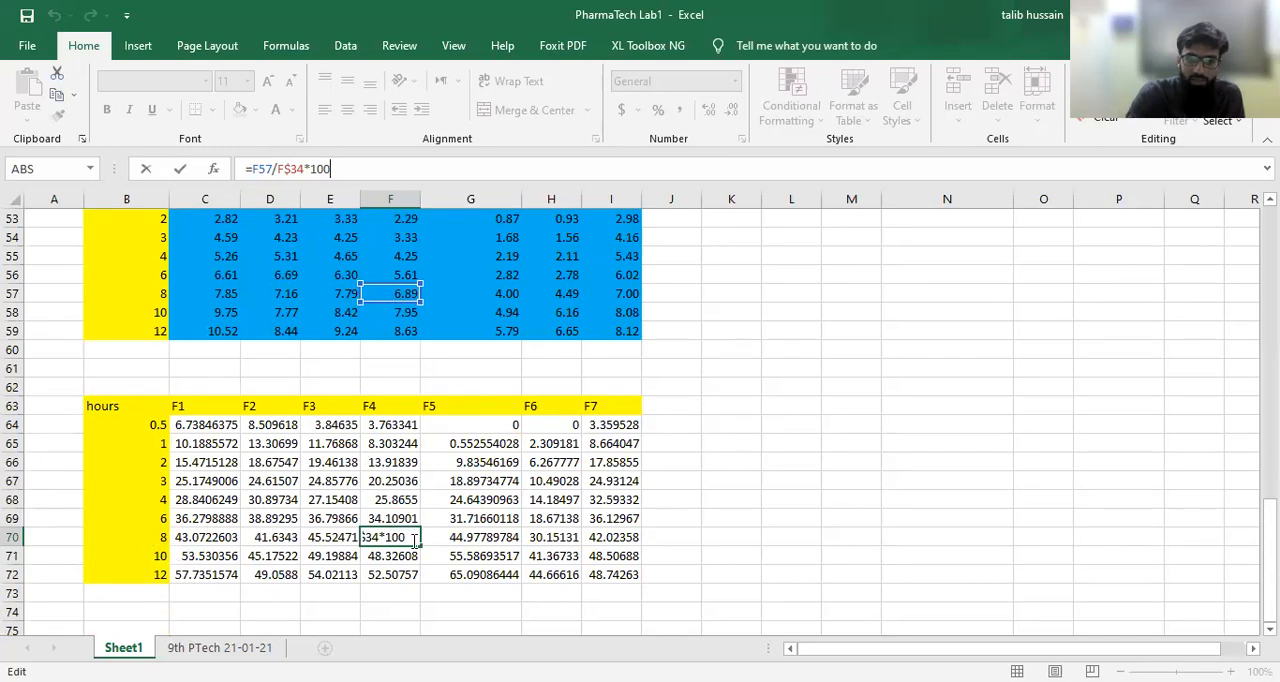
{"action": "scroll", "coordinate": [725, 474], "scroll_direction": "up", "scroll_amount": 3}
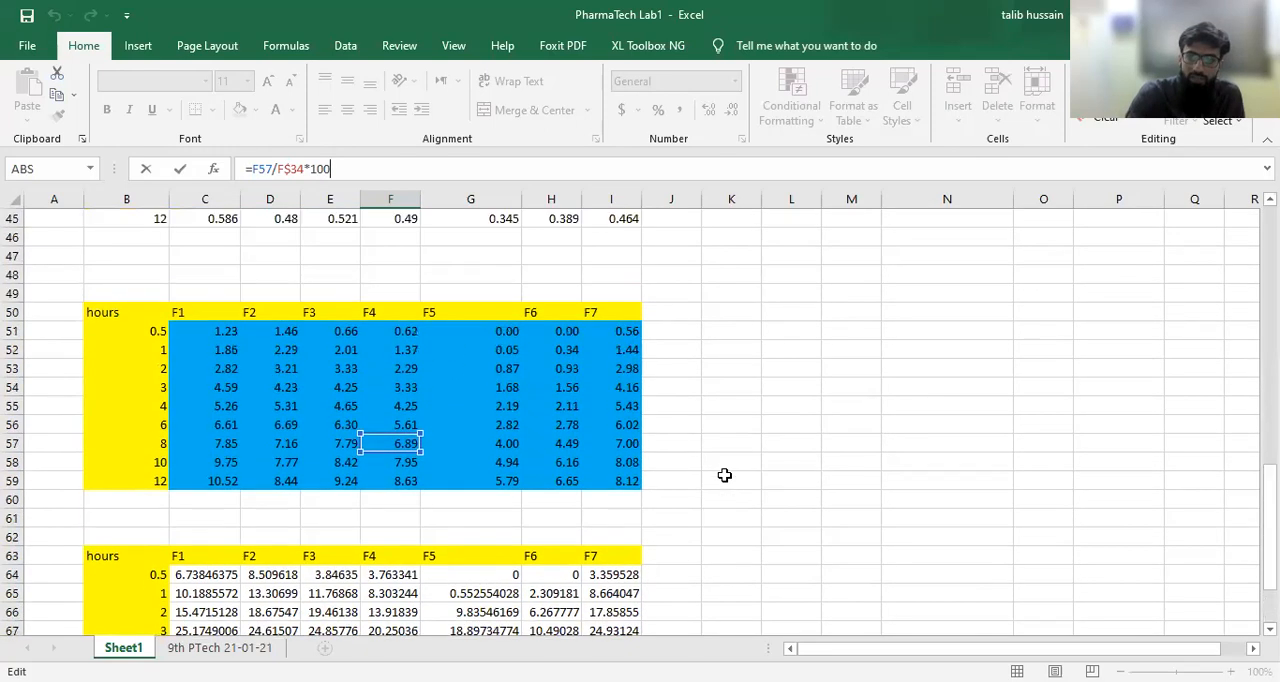
{"action": "scroll", "coordinate": [717, 527], "scroll_direction": "up", "scroll_amount": 4}
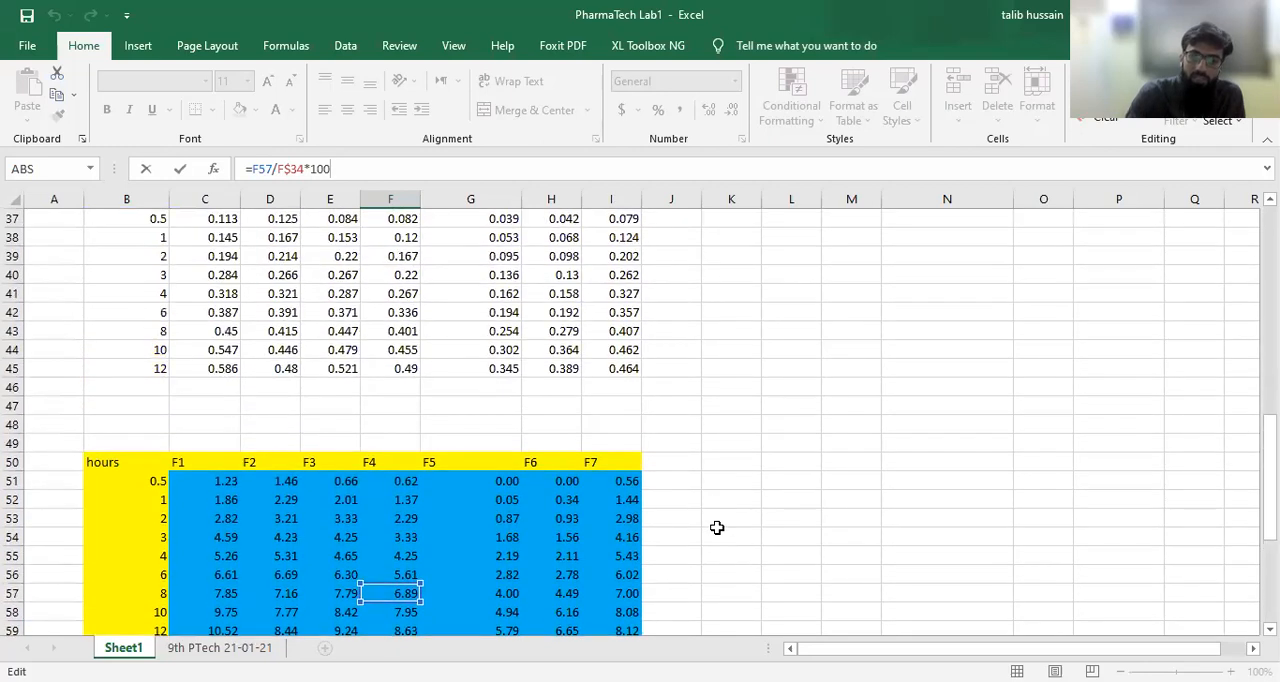
{"action": "scroll", "coordinate": [717, 527], "scroll_direction": "up", "scroll_amount": 1}
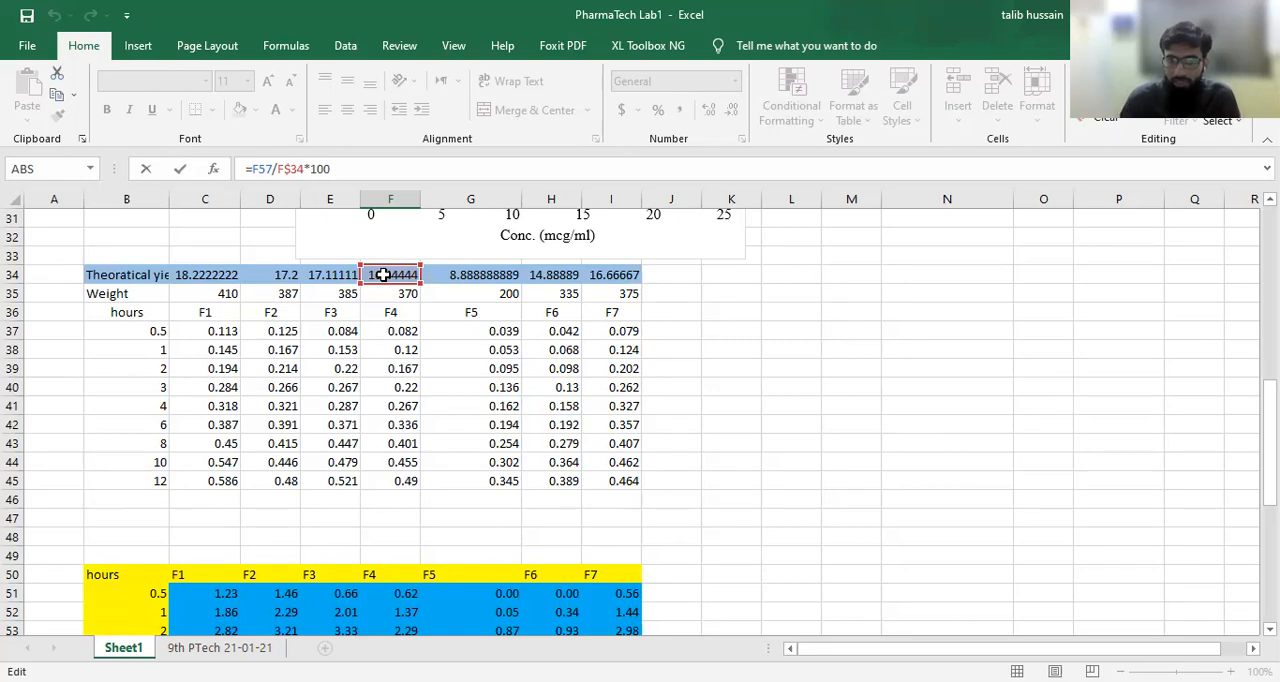
{"action": "scroll", "coordinate": [613, 369], "scroll_direction": "down", "scroll_amount": 8}
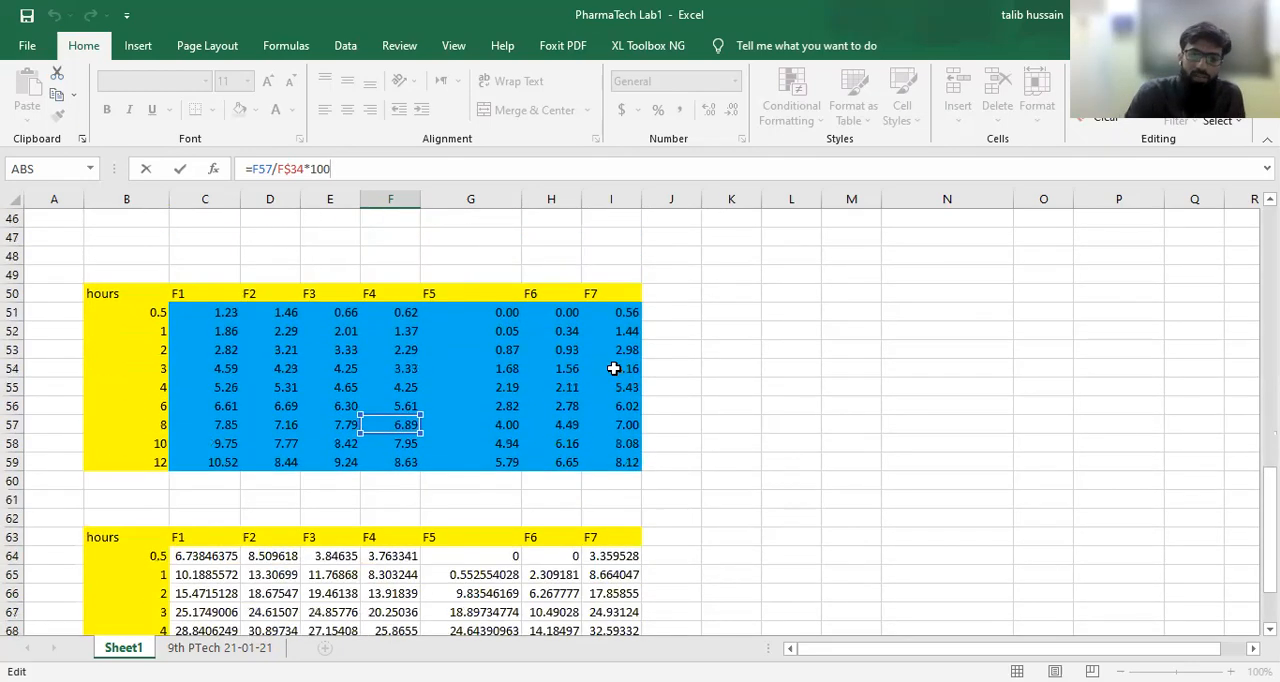
{"action": "scroll", "coordinate": [613, 369], "scroll_direction": "down", "scroll_amount": 1}
{"action": "key", "text": "Return"}
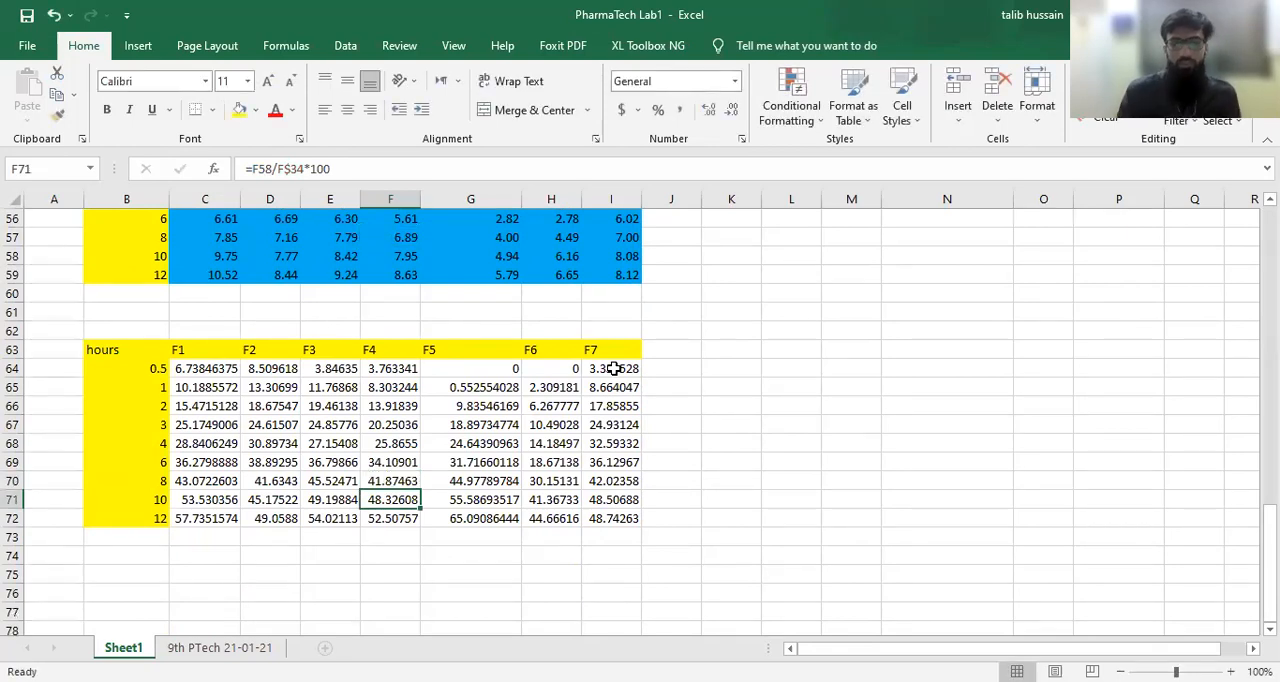
{"action": "scroll", "coordinate": [613, 368], "scroll_direction": "up", "scroll_amount": 8}
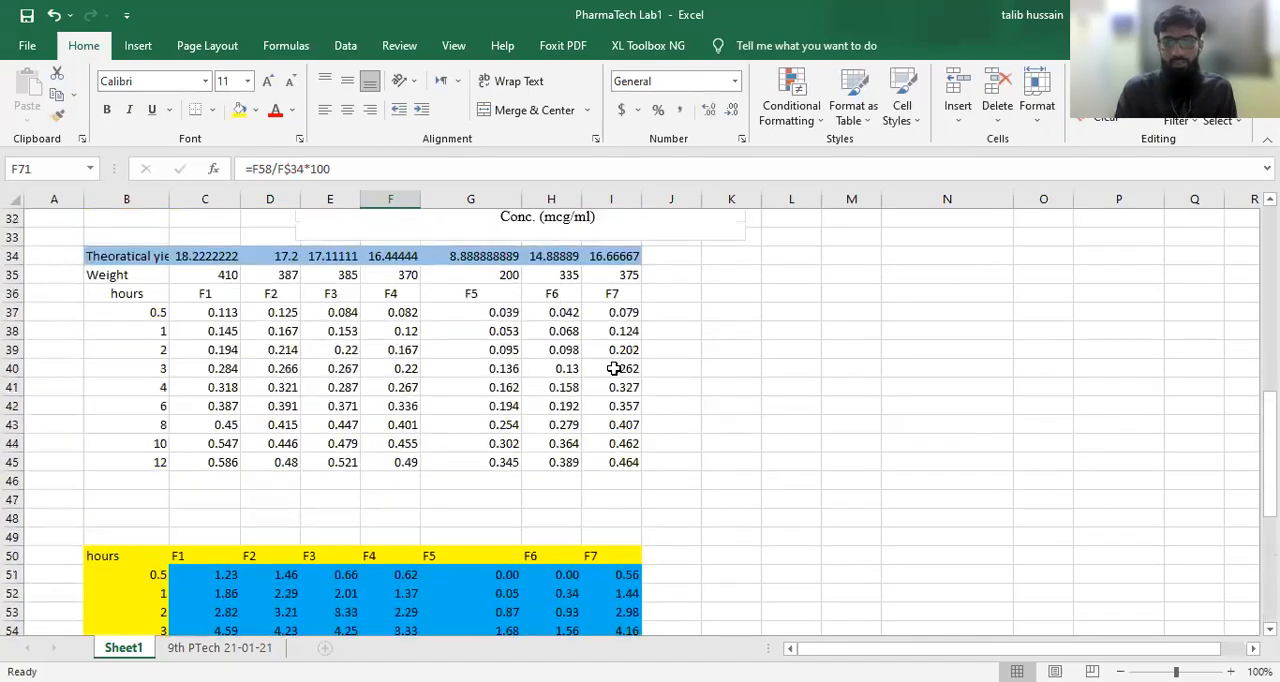
{"action": "scroll", "coordinate": [613, 368], "scroll_direction": "down", "scroll_amount": 4}
{"action": "scroll", "coordinate": [613, 368], "scroll_direction": "down", "scroll_amount": 5}
{"action": "scroll", "coordinate": [613, 368], "scroll_direction": "up", "scroll_amount": 3}
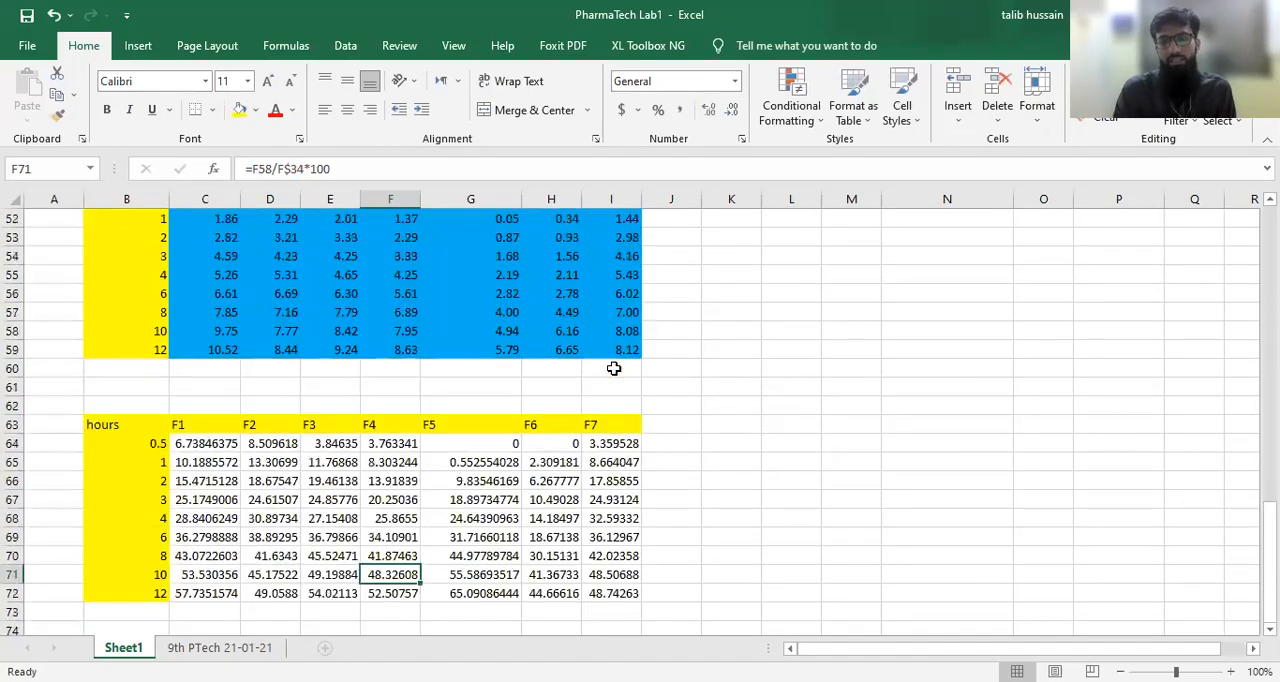
{"action": "scroll", "coordinate": [613, 368], "scroll_direction": "down", "scroll_amount": 2}
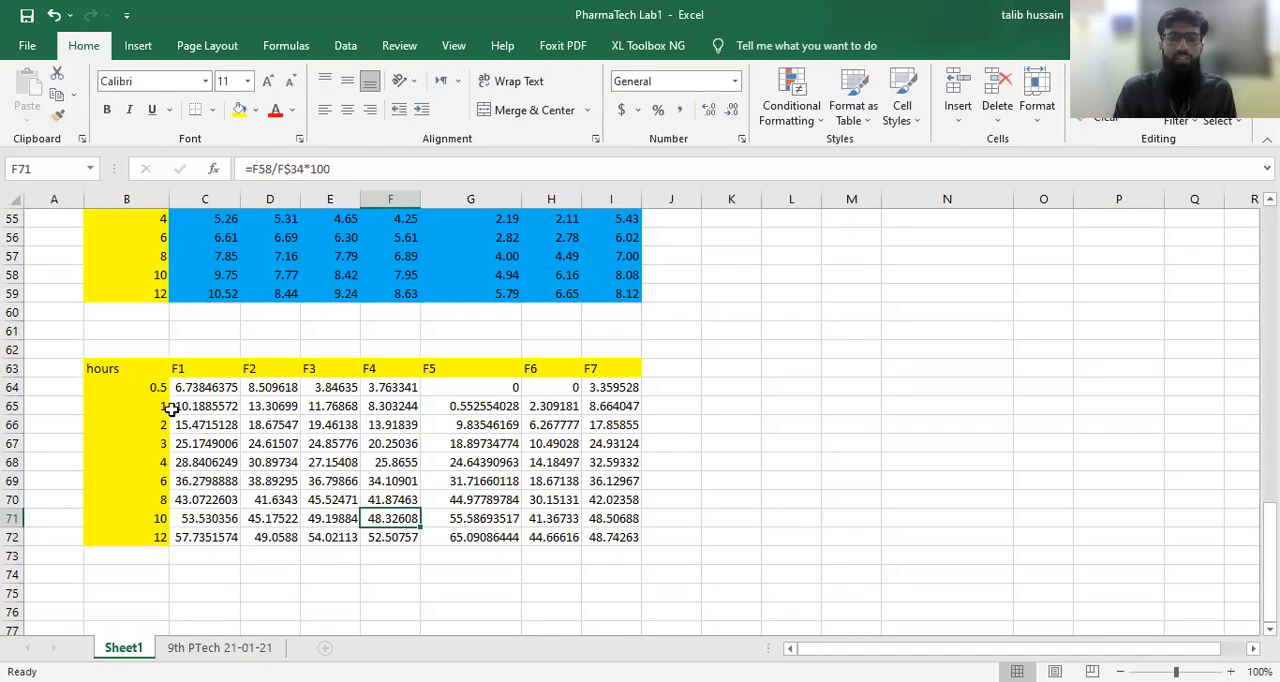
Step: Insert a scatter chart with smooth lines and markers from B63:I72 and place it beside the percent release table
{"action": "left_click_drag", "start_coordinate": [123, 369], "coordinate": [605, 533]}
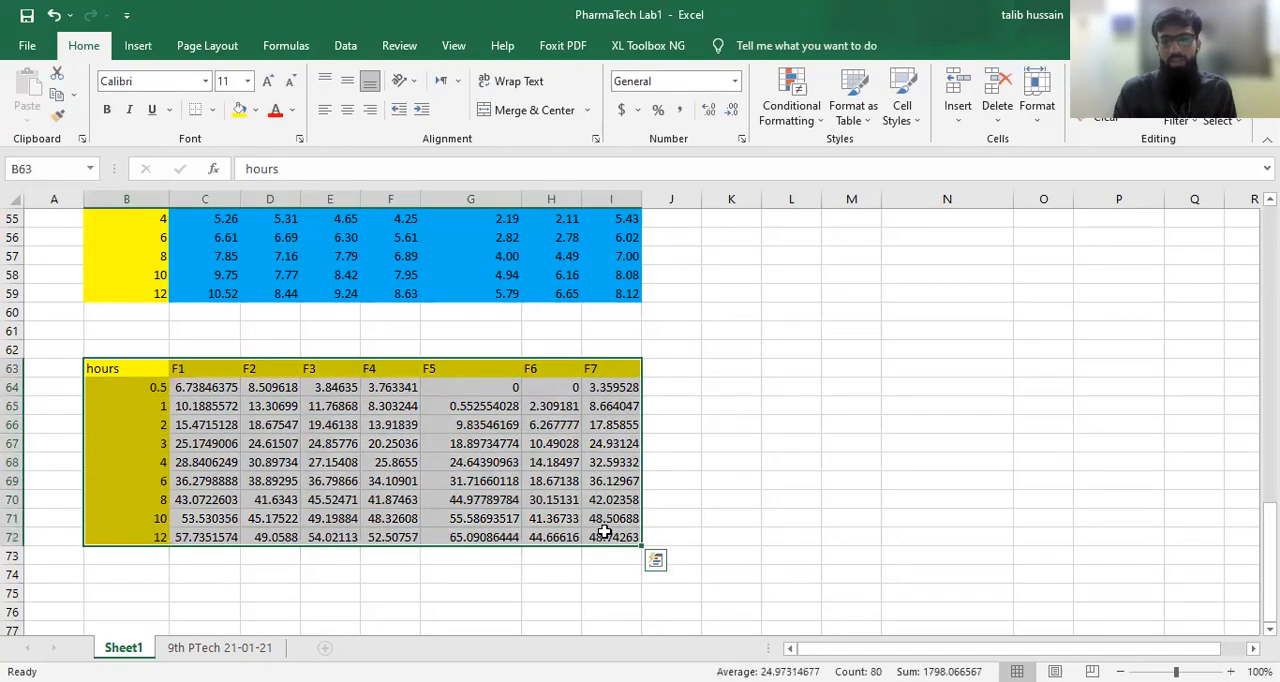
{"action": "left_click", "coordinate": [140, 40]}
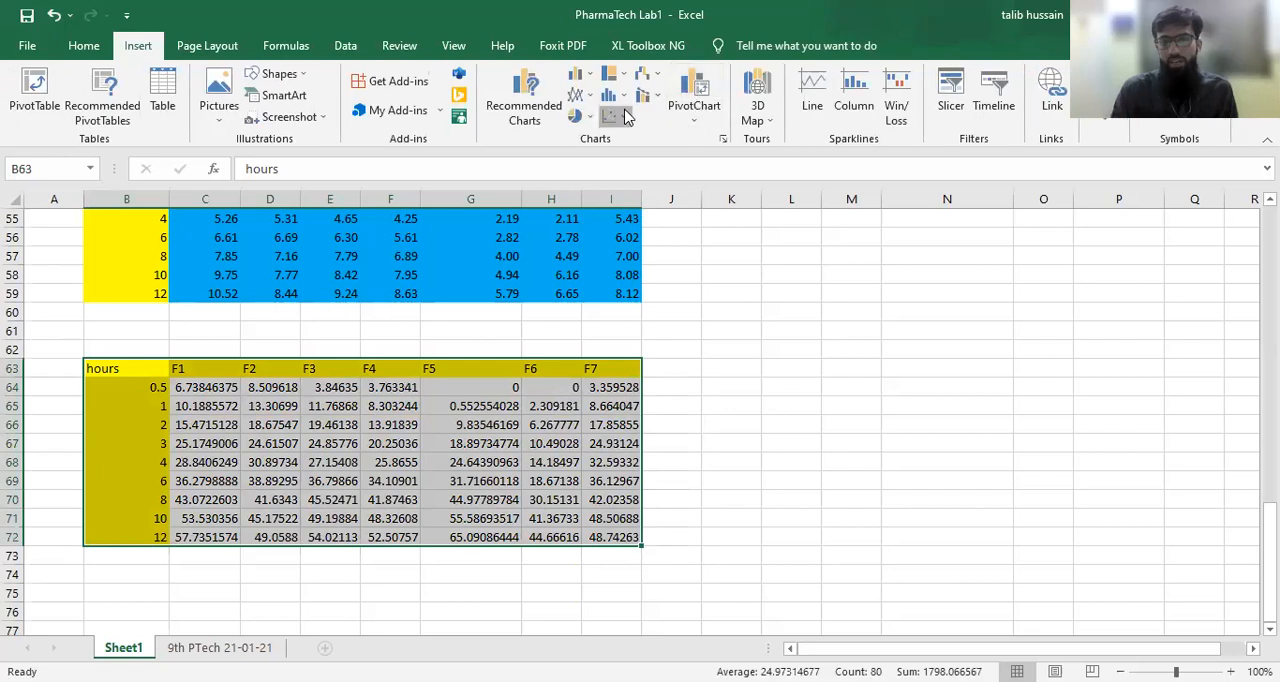
{"action": "left_click", "coordinate": [615, 116]}
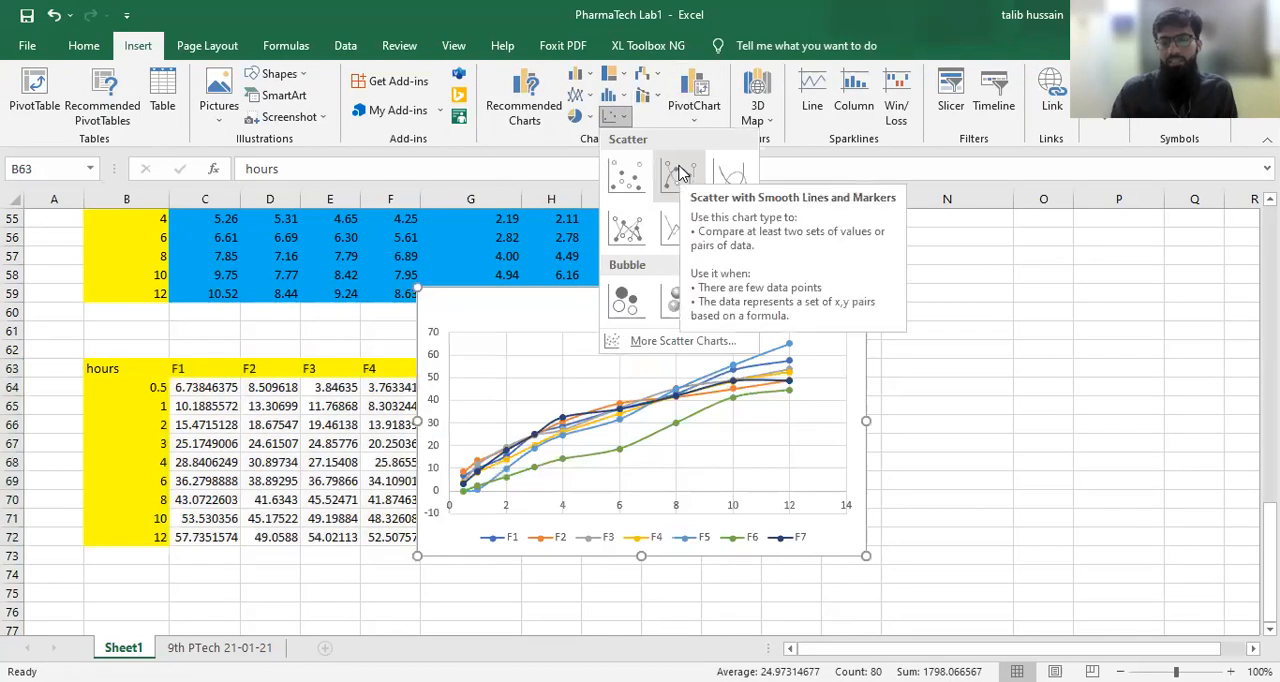
{"action": "left_click", "coordinate": [679, 165]}
{"action": "mouse_move", "coordinate": [786, 314]}
{"action": "left_mouse_down"}
{"action": "mouse_move", "coordinate": [991, 297]}
{"action": "mouse_move", "coordinate": [1123, 323]}
{"action": "mouse_move", "coordinate": [1057, 313]}
{"action": "left_mouse_up"}
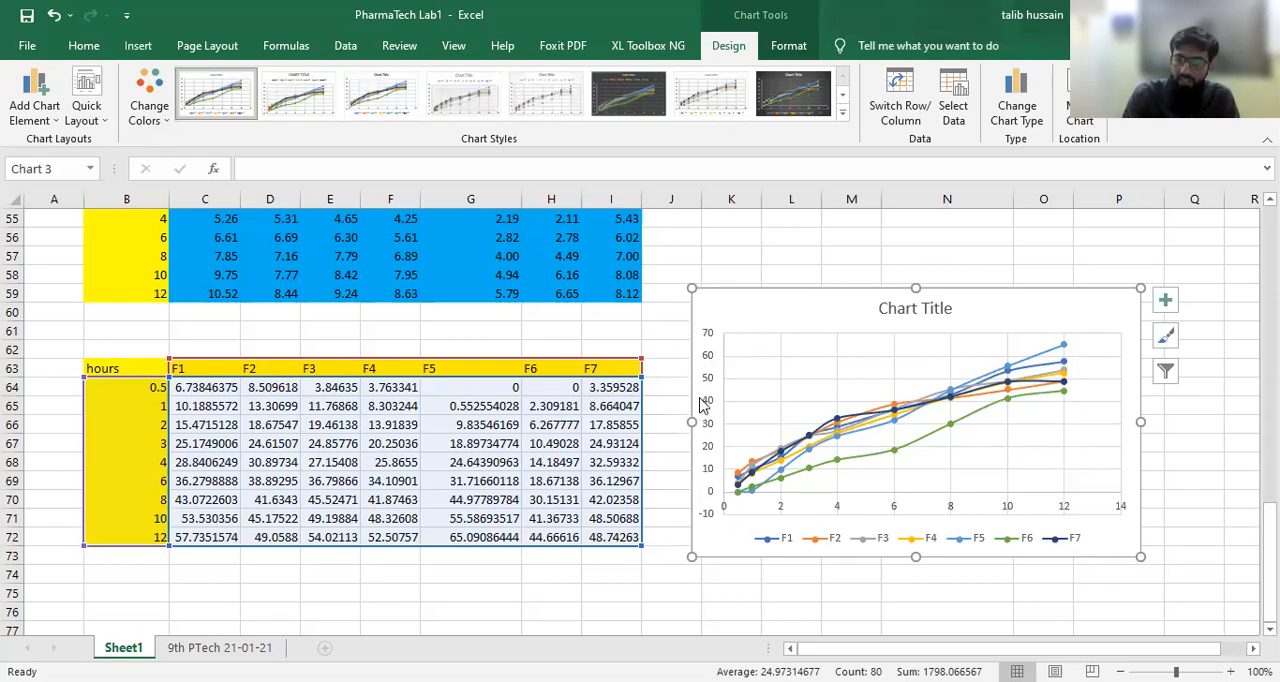
Step: Add axis titles to the chart and set the horizontal axis title to "Time (hour)"
{"action": "left_click", "coordinate": [1162, 302]}
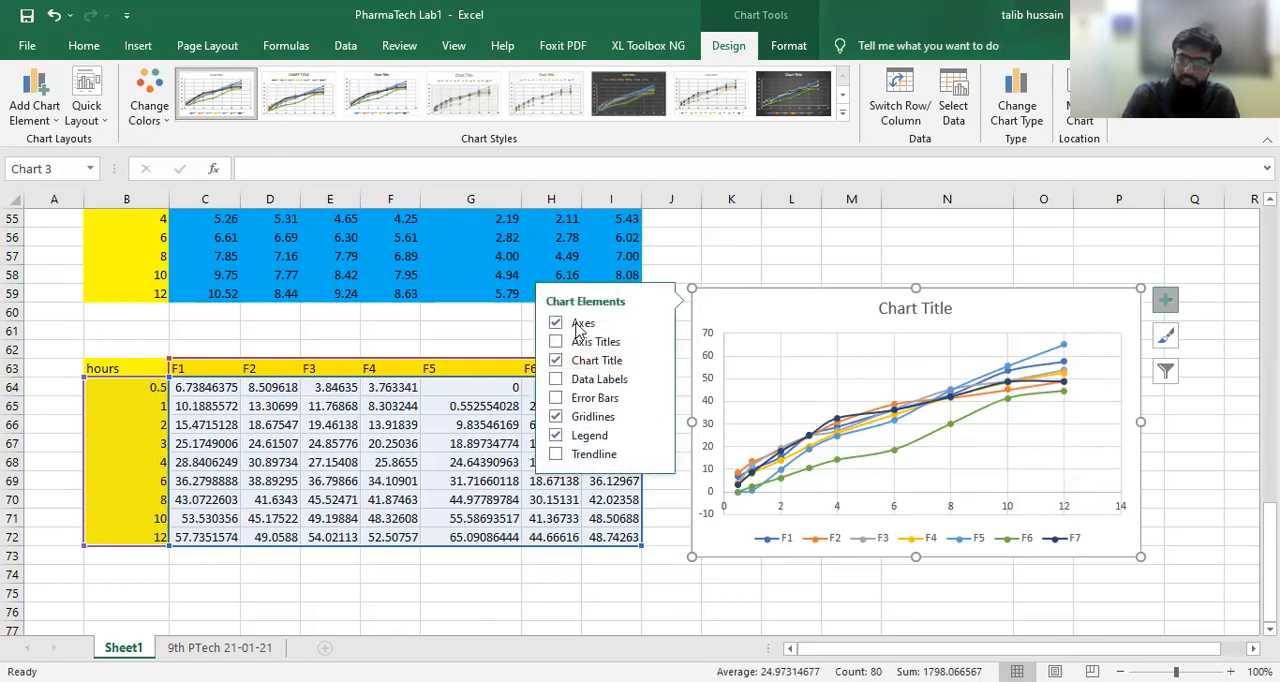
{"action": "left_click", "coordinate": [655, 345]}
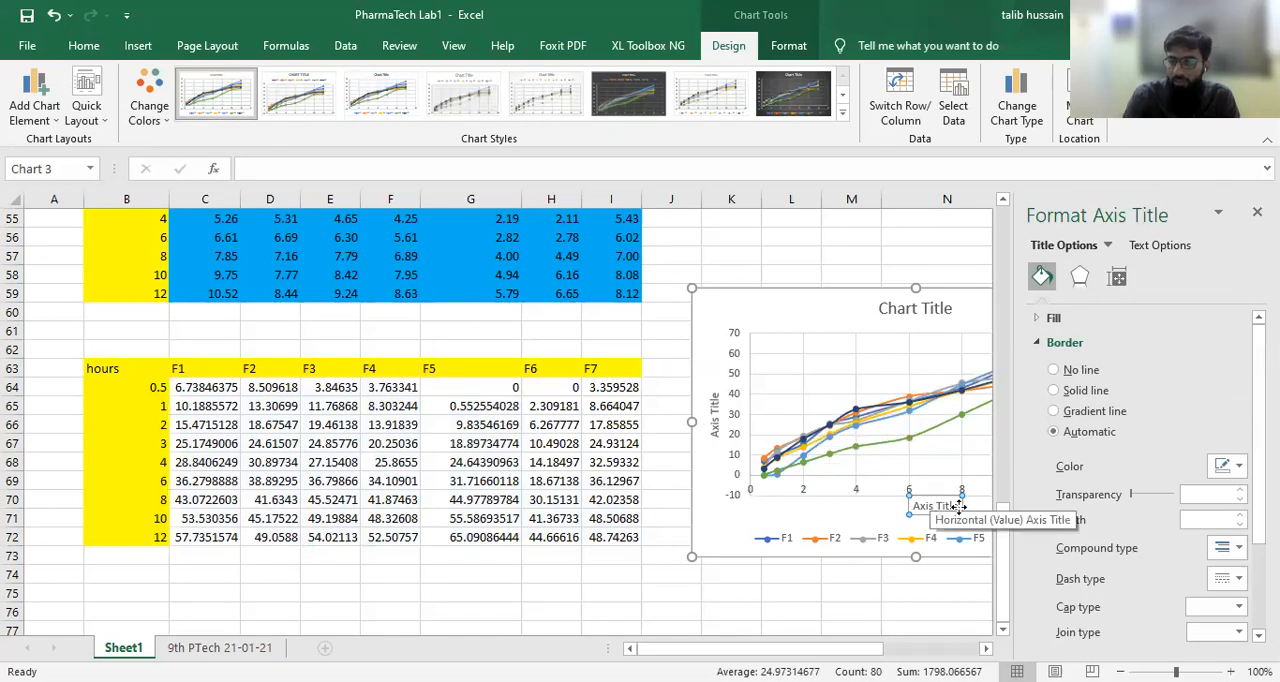
{"action": "left_click", "coordinate": [436, 168]}
{"action": "type", "text": "Time ("}
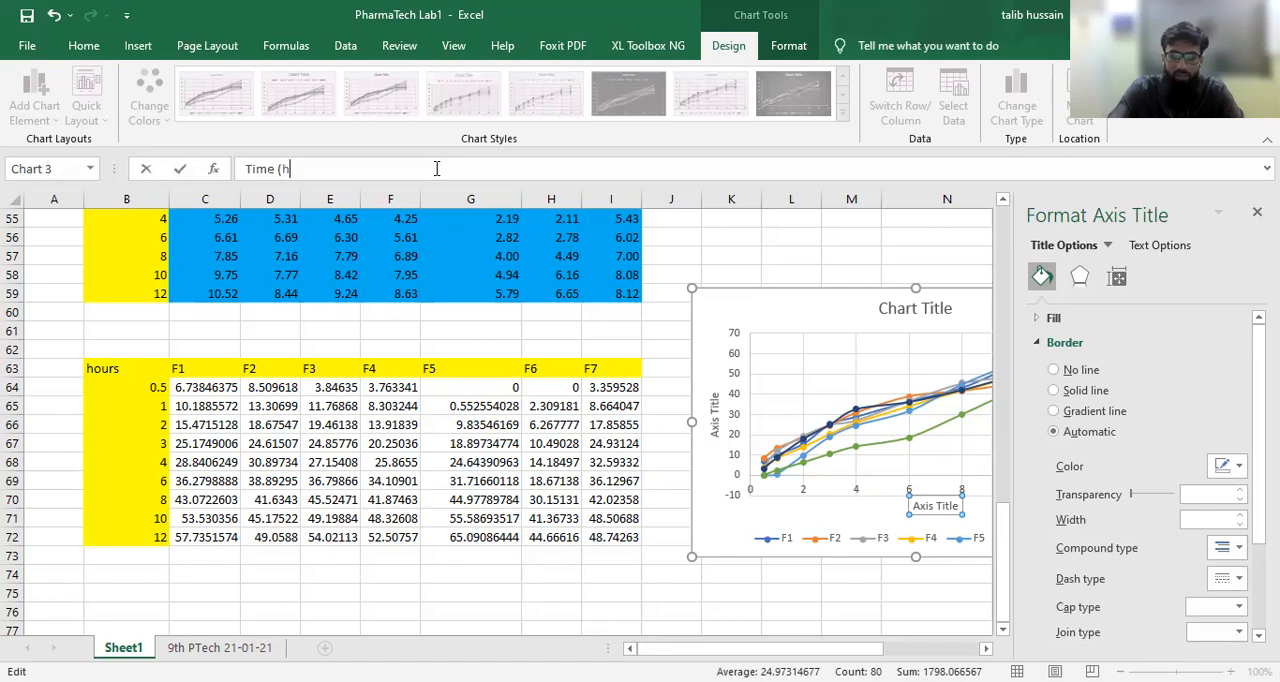
{"action": "type", "text": "hour"}
{"action": "key", "text": "Return"}
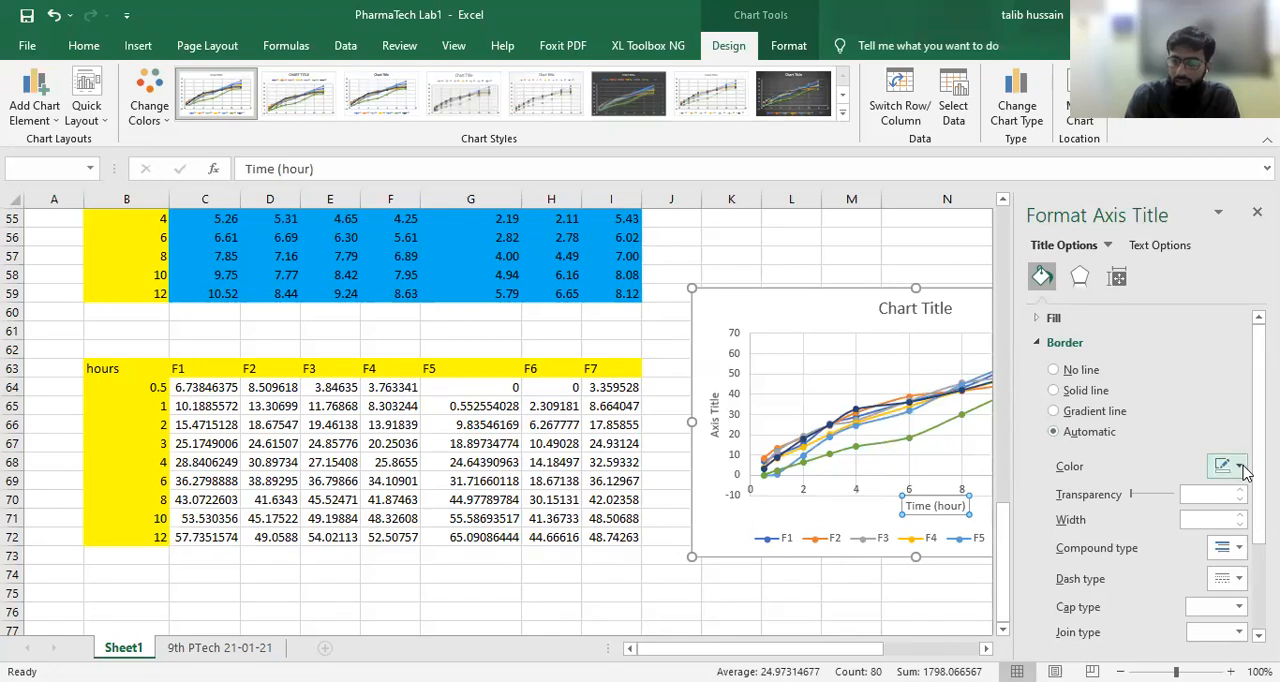
Step: Set the chart's vertical axis title to "Percent released" and close the axis title formatting options
{"action": "scroll", "coordinate": [1245, 452], "scroll_direction": "down", "scroll_amount": 1}
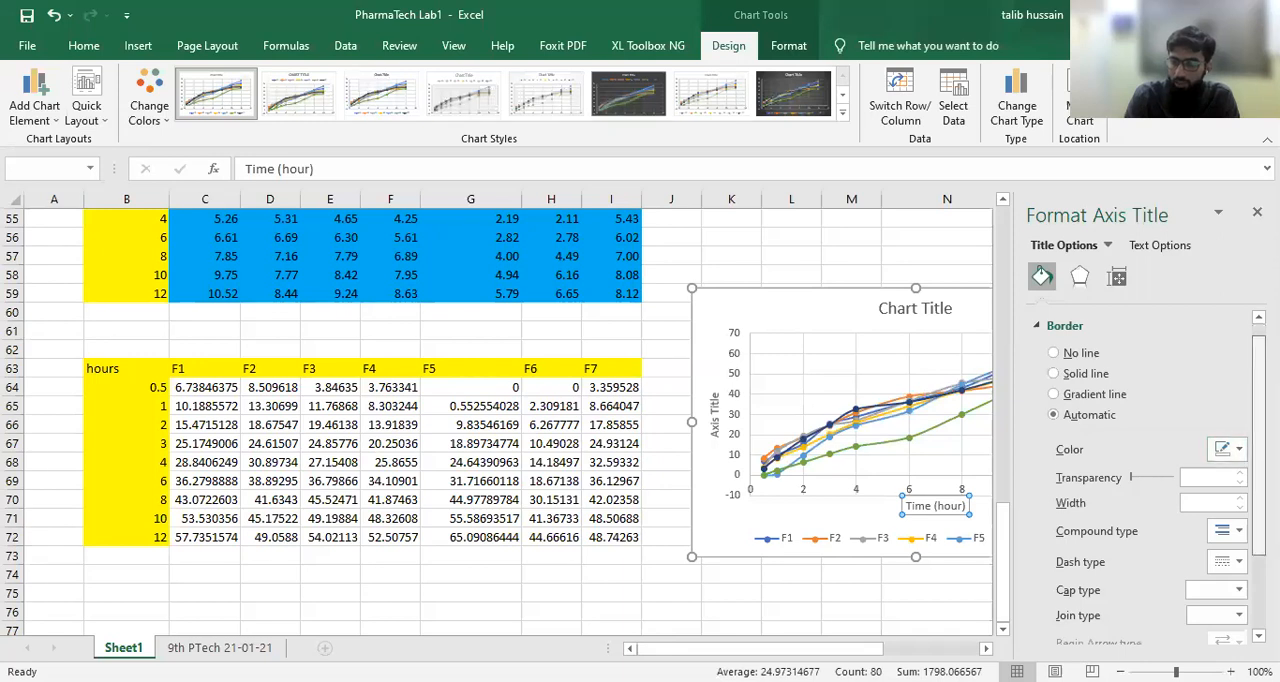
{"action": "scroll", "coordinate": [1243, 452], "scroll_direction": "down", "scroll_amount": 3}
{"action": "scroll", "coordinate": [1150, 470], "scroll_direction": "up", "scroll_amount": 4}
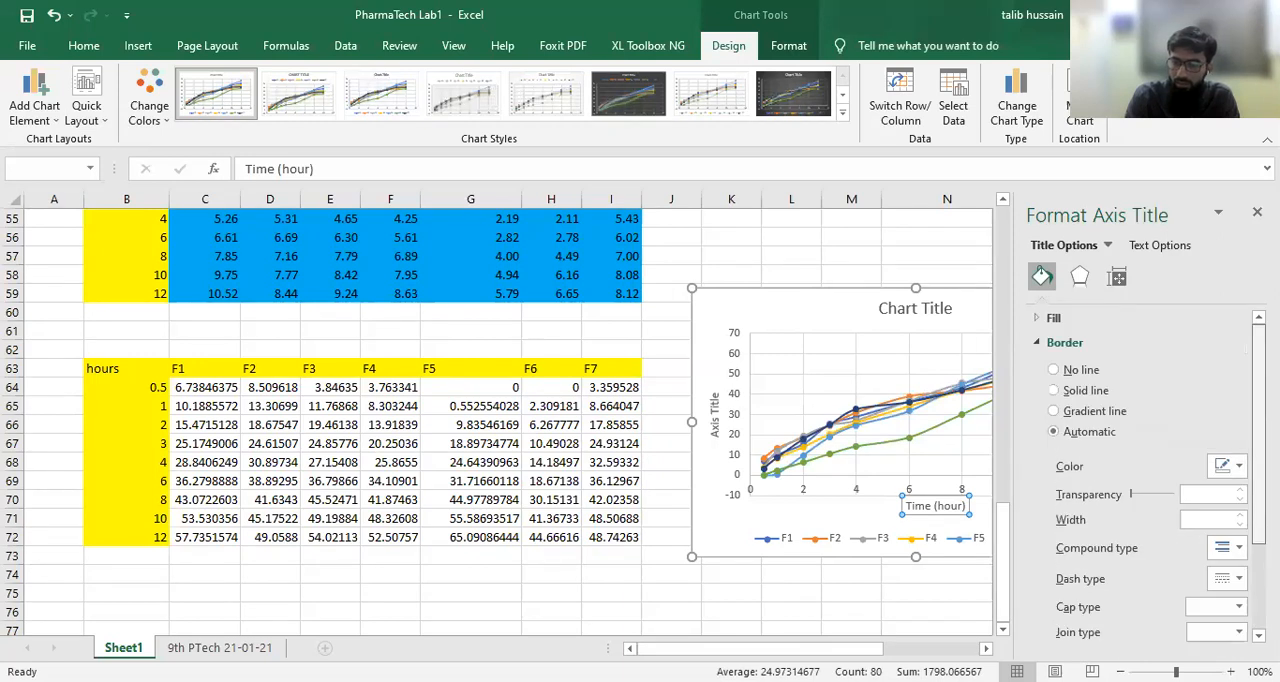
{"action": "left_click", "coordinate": [715, 413]}
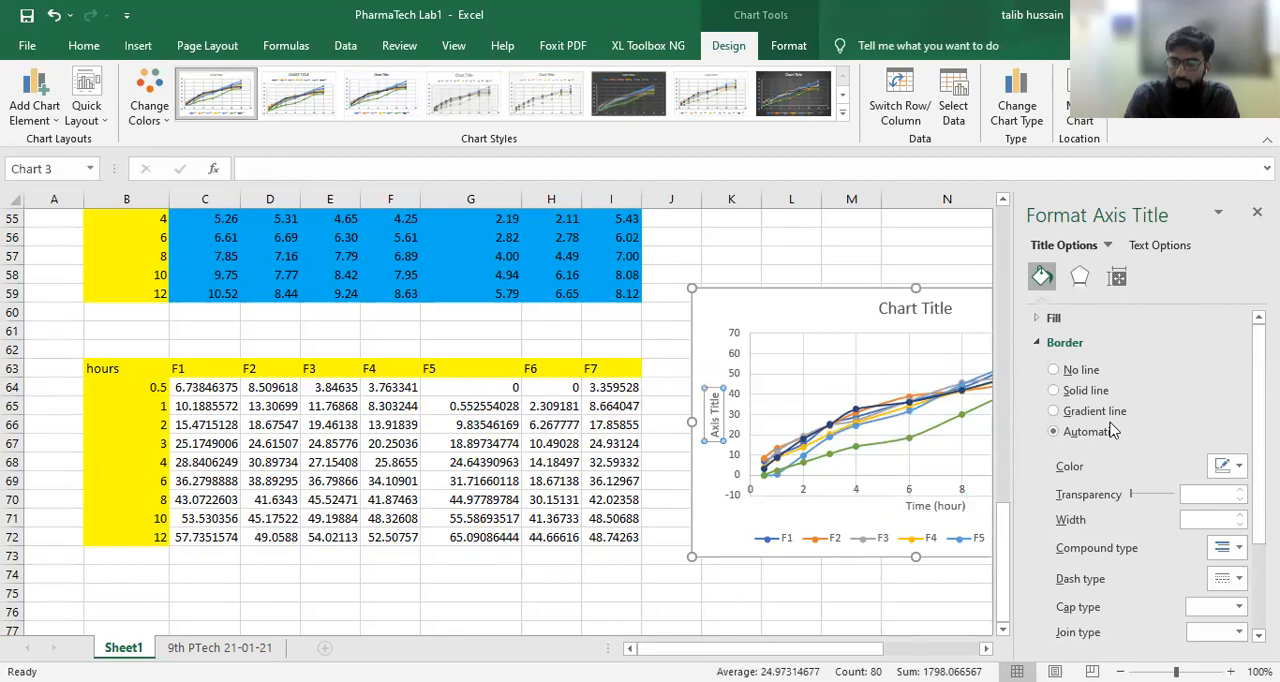
{"action": "left_click", "coordinate": [508, 170]}
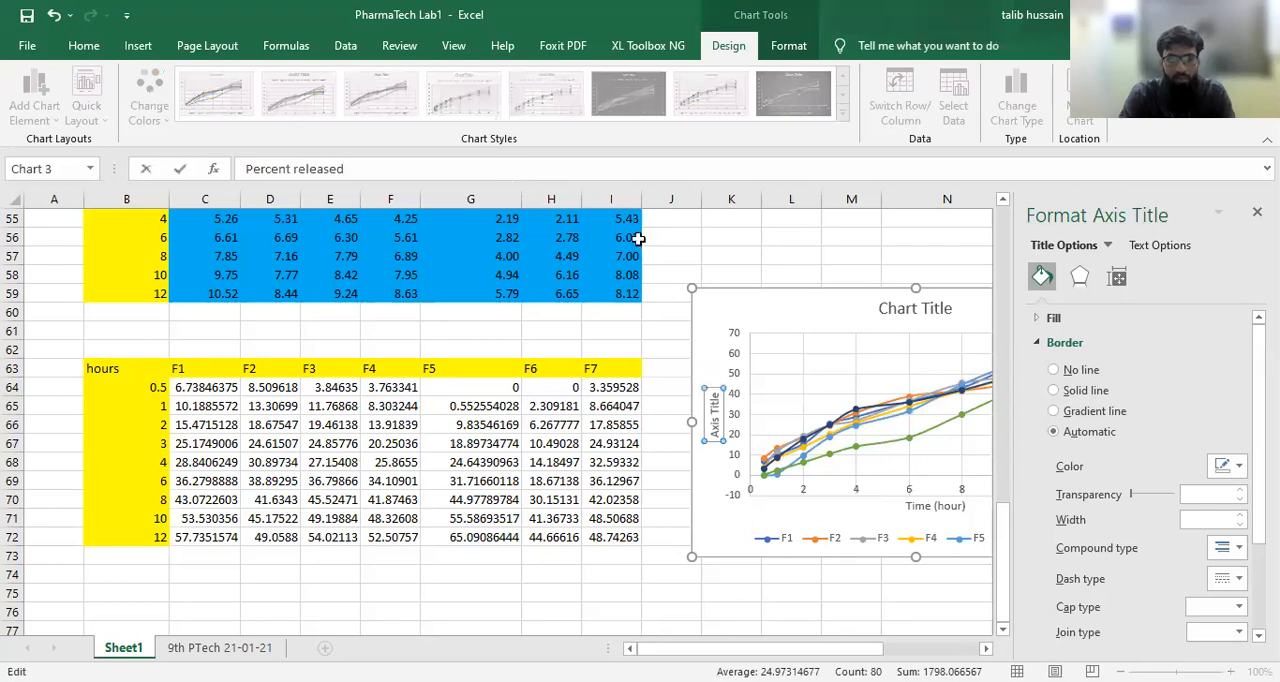
{"action": "key", "text": "Return"}
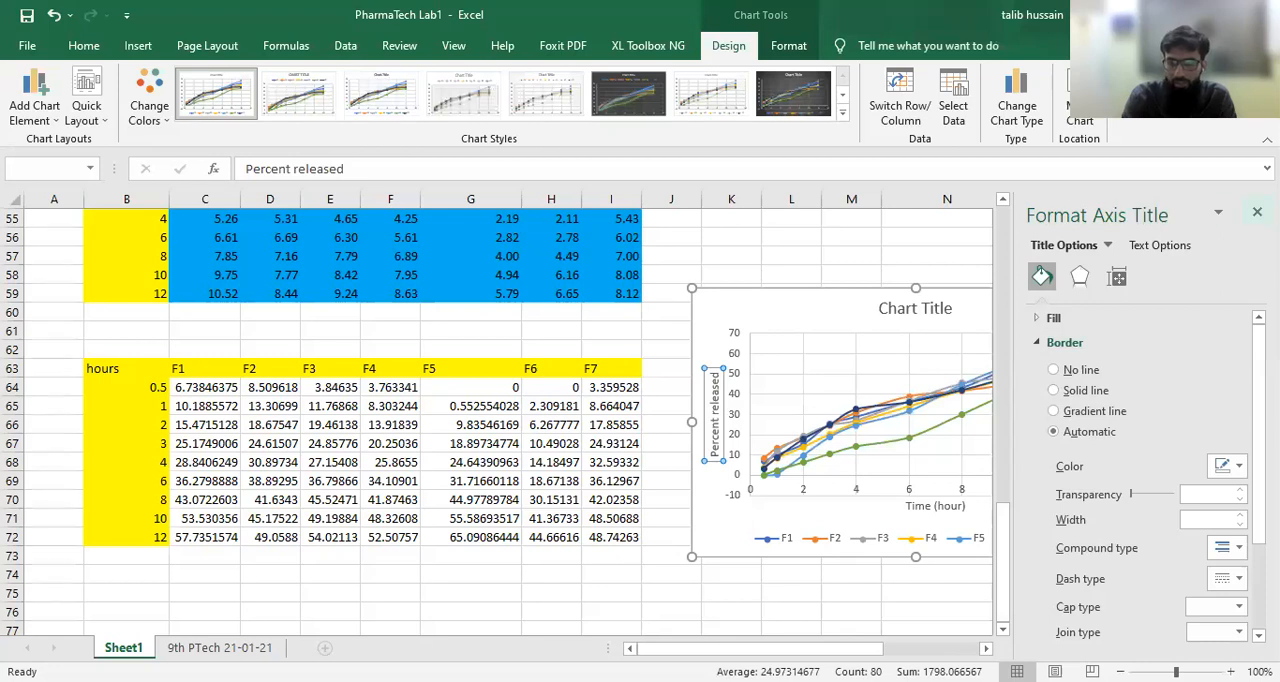
{"action": "left_click", "coordinate": [1257, 212]}
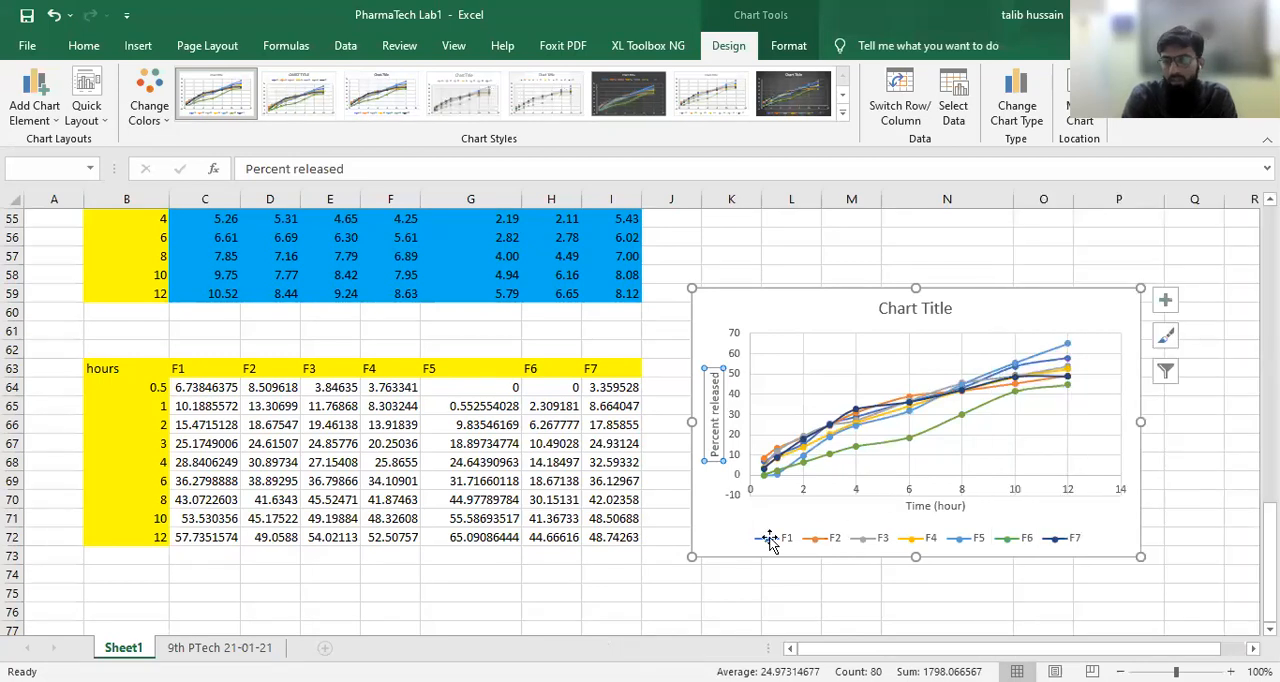
Step: Delete the chart title and the gridlines from the percent release chart
{"action": "left_click_drag", "start_coordinate": [808, 305], "coordinate": [638, 312]}
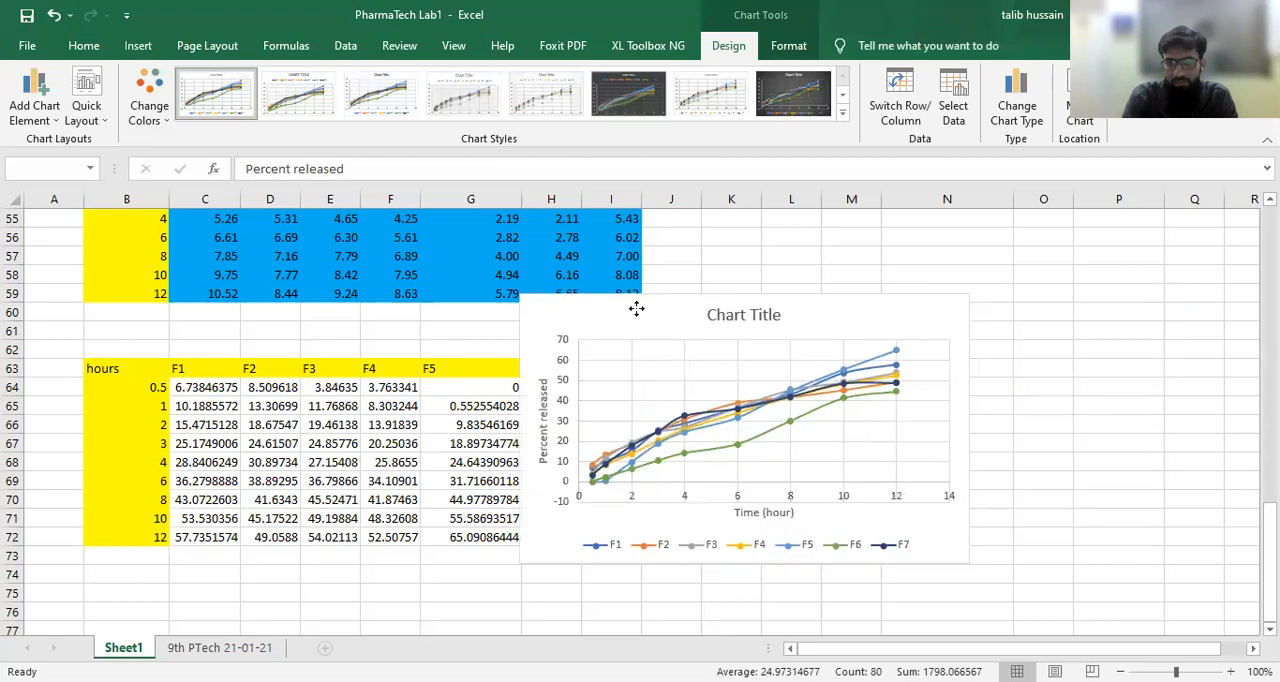
{"action": "left_click", "coordinate": [735, 313]}
{"action": "key", "text": "Delete"}
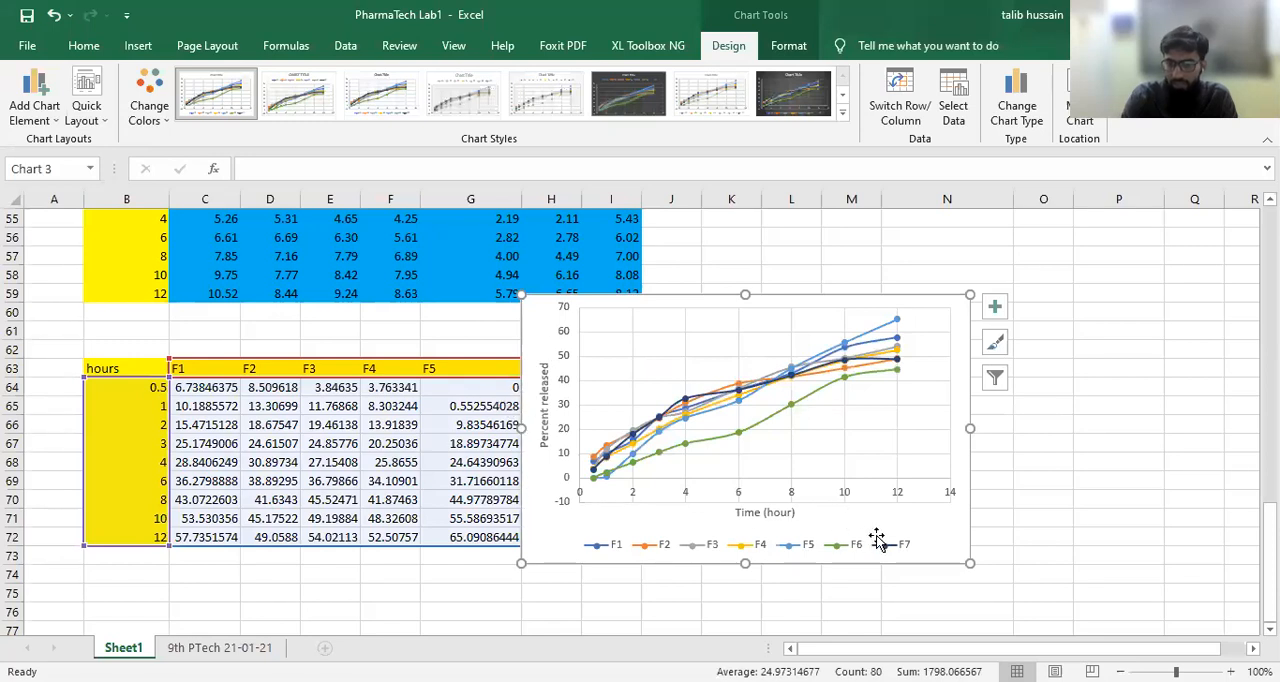
{"action": "left_click", "coordinate": [900, 408]}
{"action": "key", "text": "Delete"}
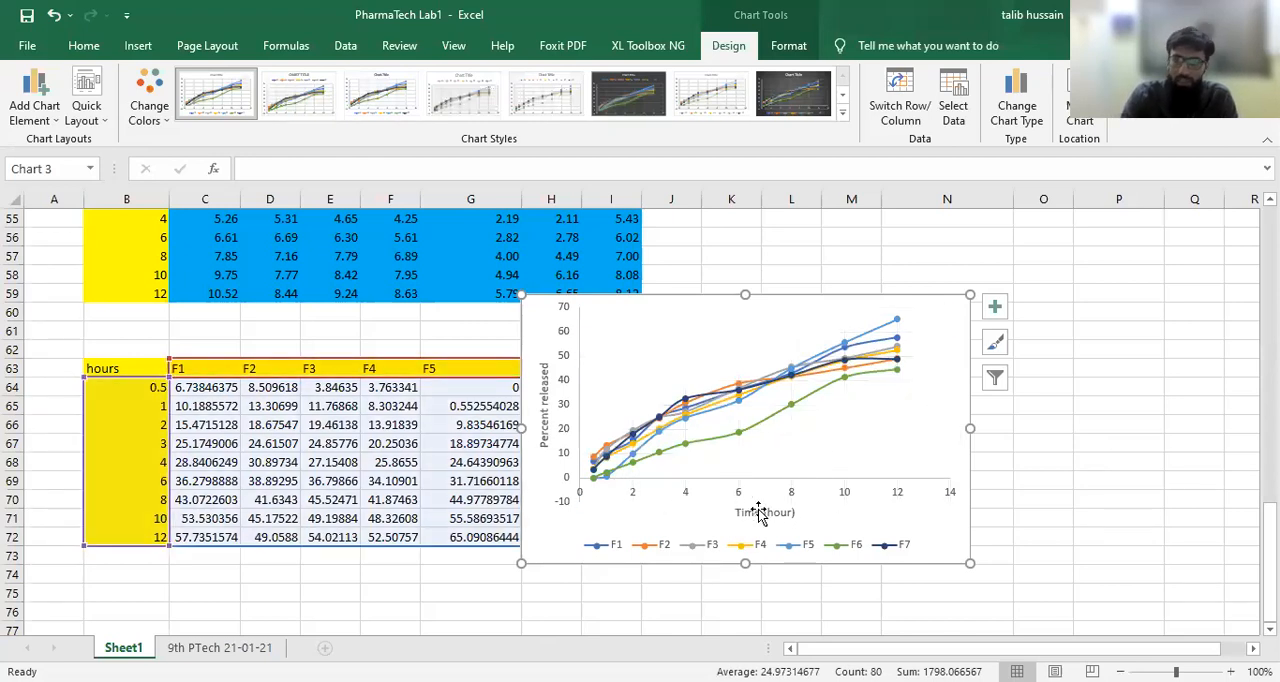
{"action": "left_click", "coordinate": [721, 349]}
{"action": "left_click_drag", "start_coordinate": [717, 338], "coordinate": [709, 346]}
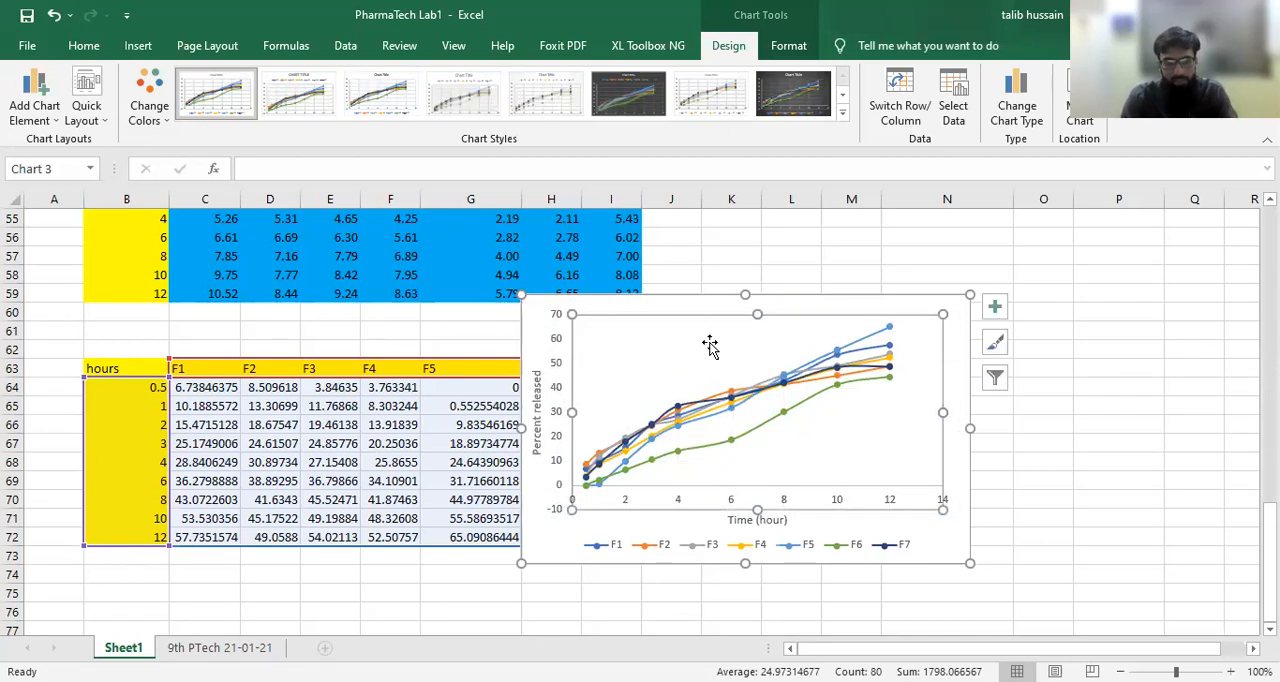
{"action": "key", "text": "ctrl+z"}
Step: Move the chart clear of the percent release table so that it spans about columns K to Q
{"action": "left_click_drag", "start_coordinate": [537, 314], "coordinate": [771, 328]}
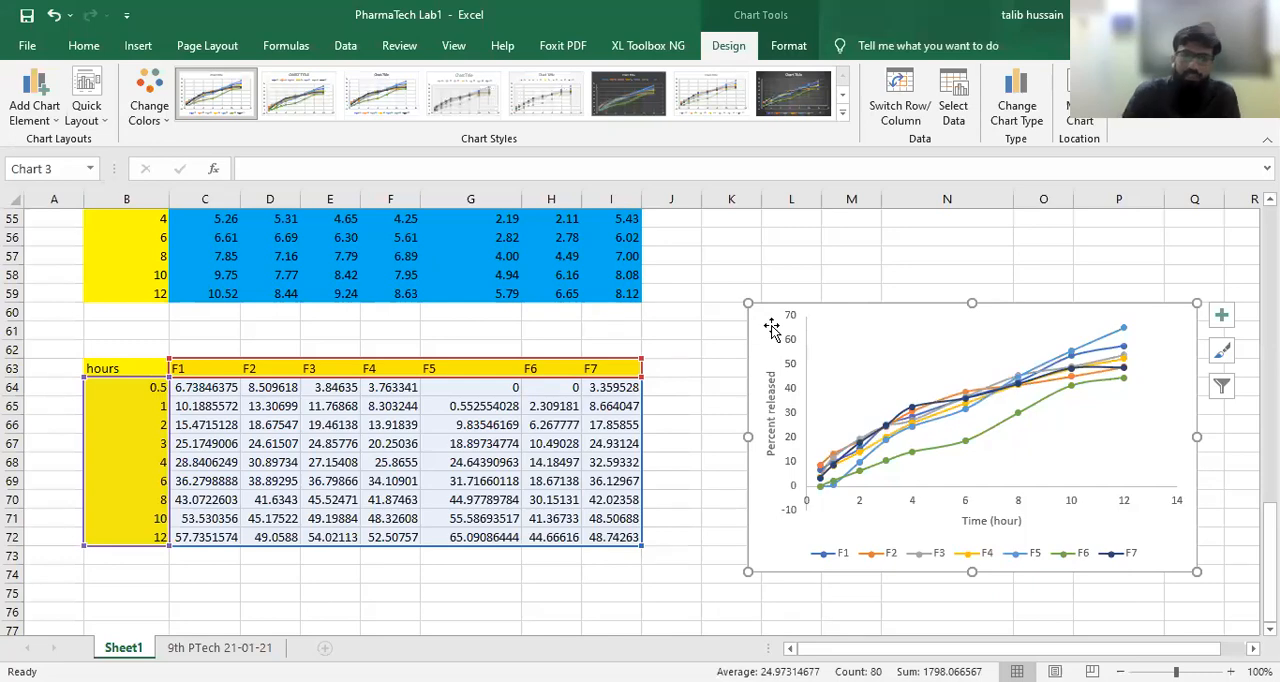
Step: Check the formula in cell C51, the F1 value at 0.5 hours in the drug release table
{"action": "scroll", "coordinate": [413, 293], "scroll_direction": "up", "scroll_amount": 4}
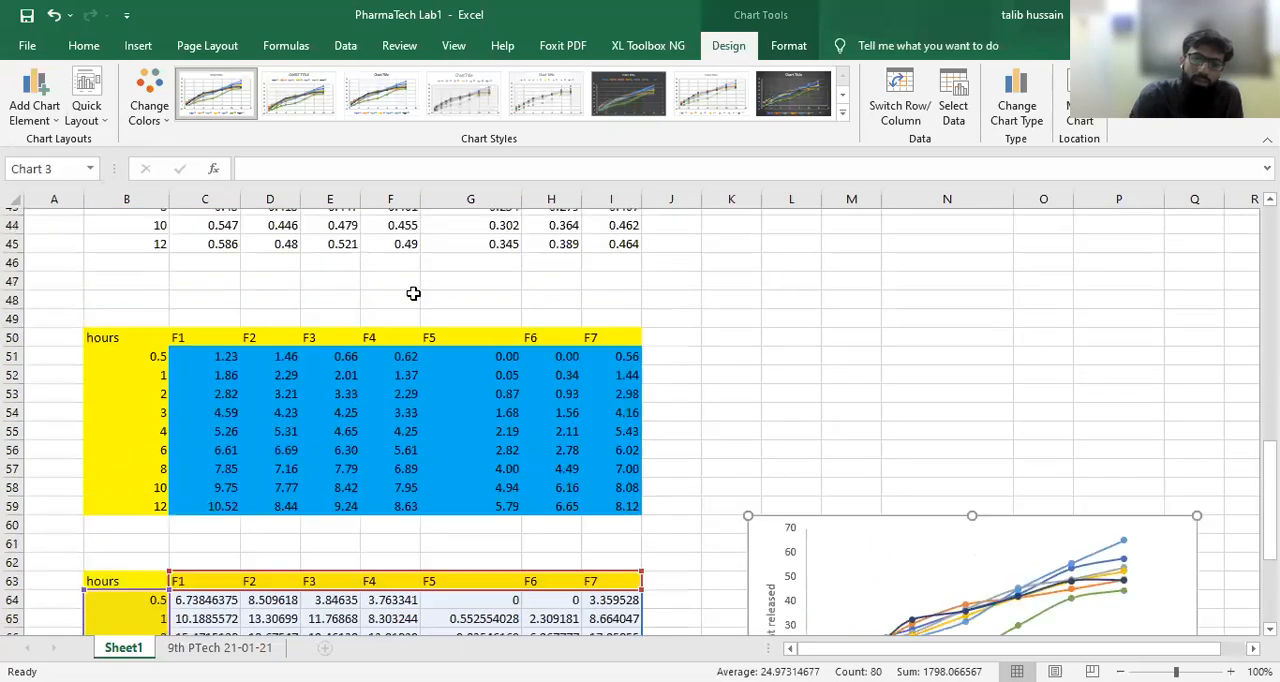
{"action": "scroll", "coordinate": [413, 293], "scroll_direction": "down", "scroll_amount": 3}
{"action": "scroll", "coordinate": [413, 293], "scroll_direction": "up", "scroll_amount": 2}
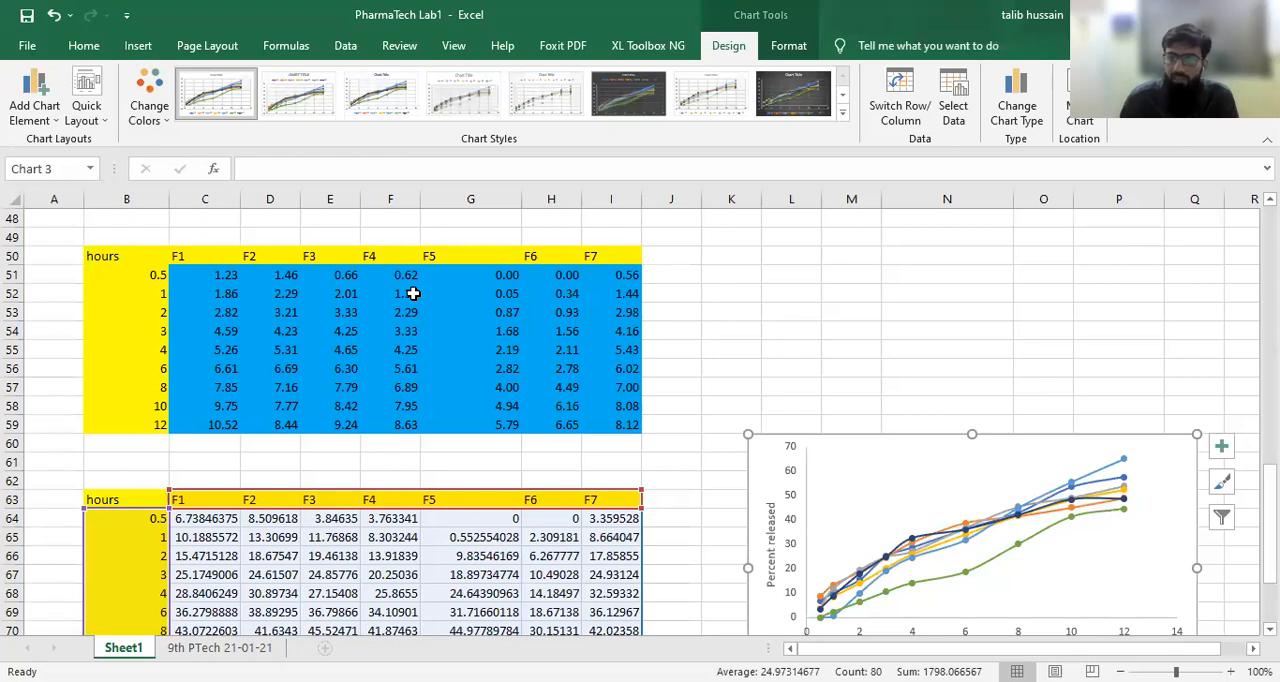
{"action": "left_click", "coordinate": [209, 274]}
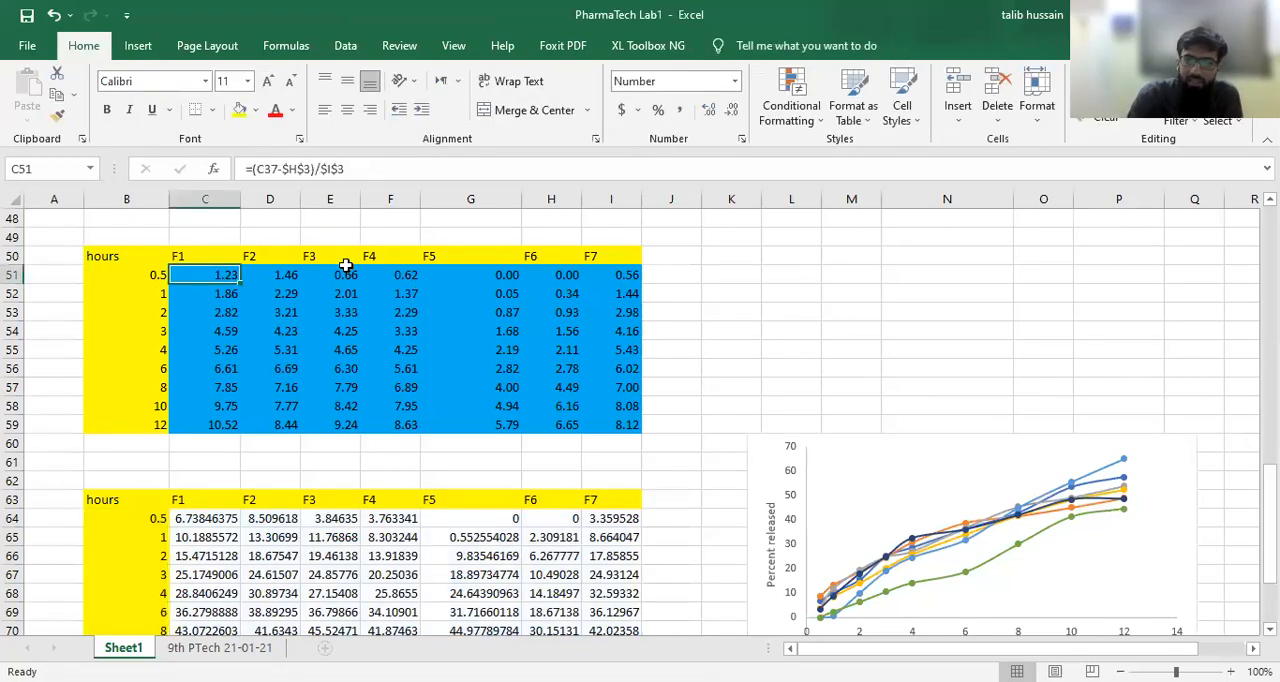
Step: Extend the C51 formula to divide by the row-locked theoretical yield C$34 and multiply by 100, giving =(C37-$H$3)/$I$3/C$34*100
{"action": "left_click", "coordinate": [214, 521]}
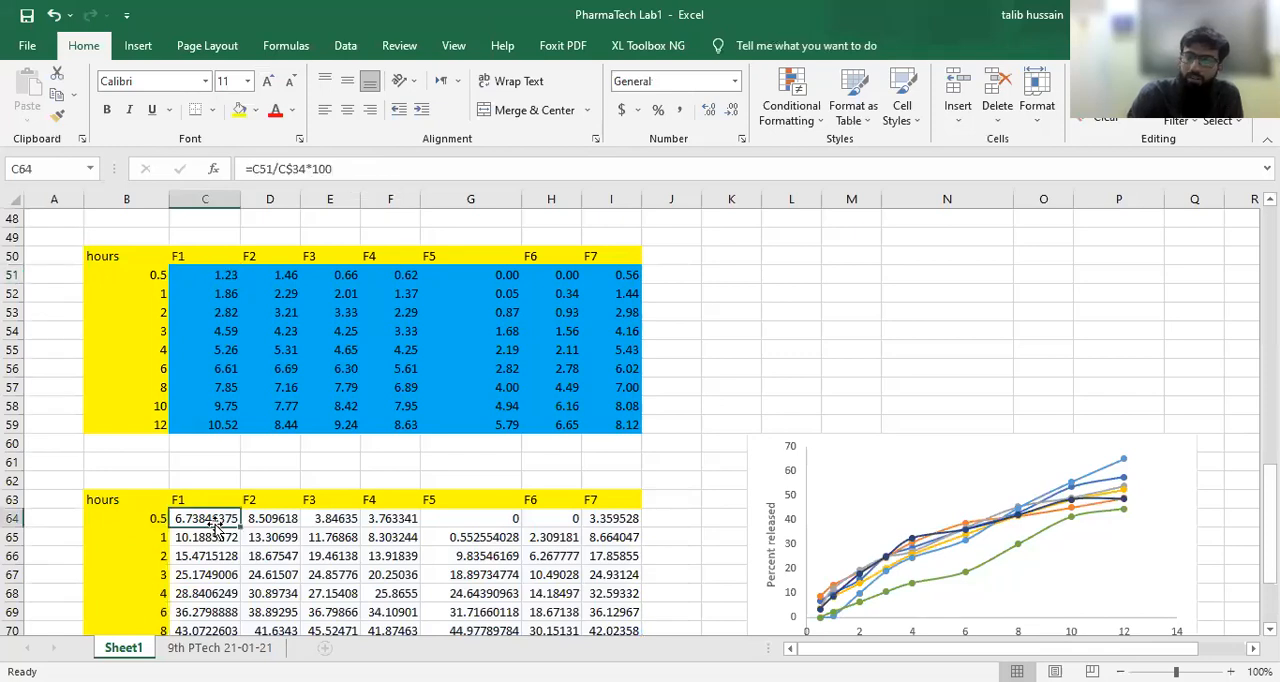
{"action": "left_click", "coordinate": [220, 274]}
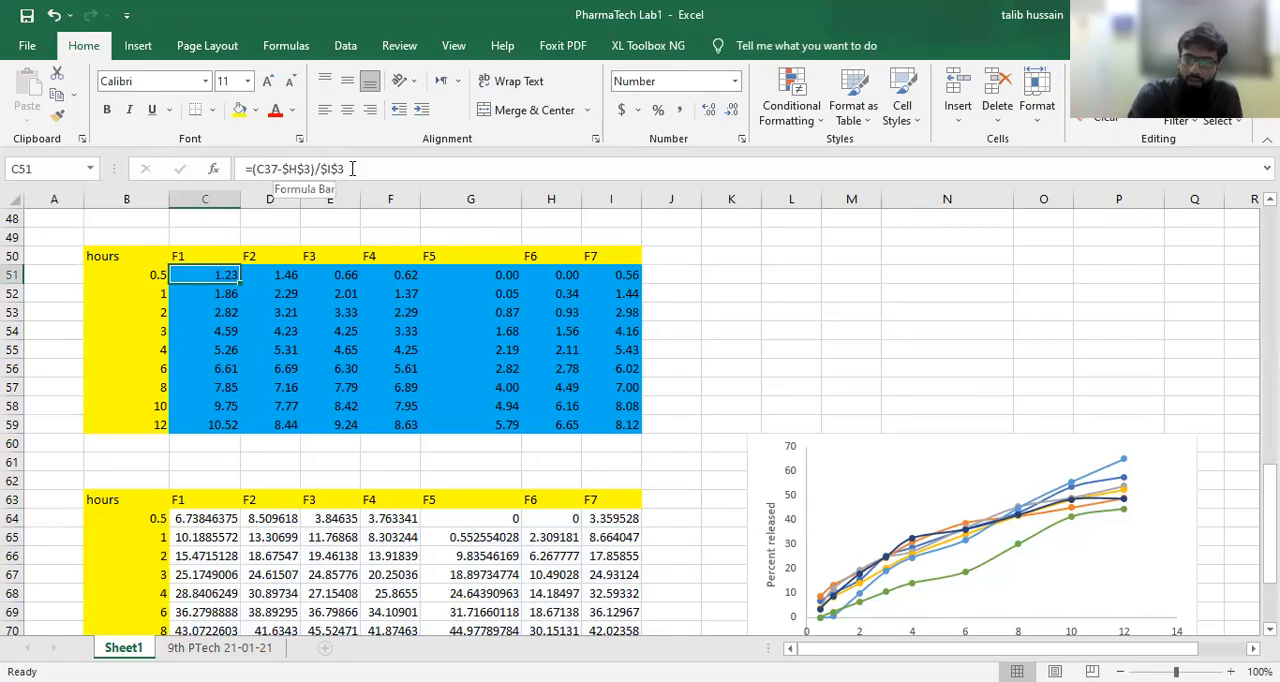
{"action": "left_click", "coordinate": [352, 168]}
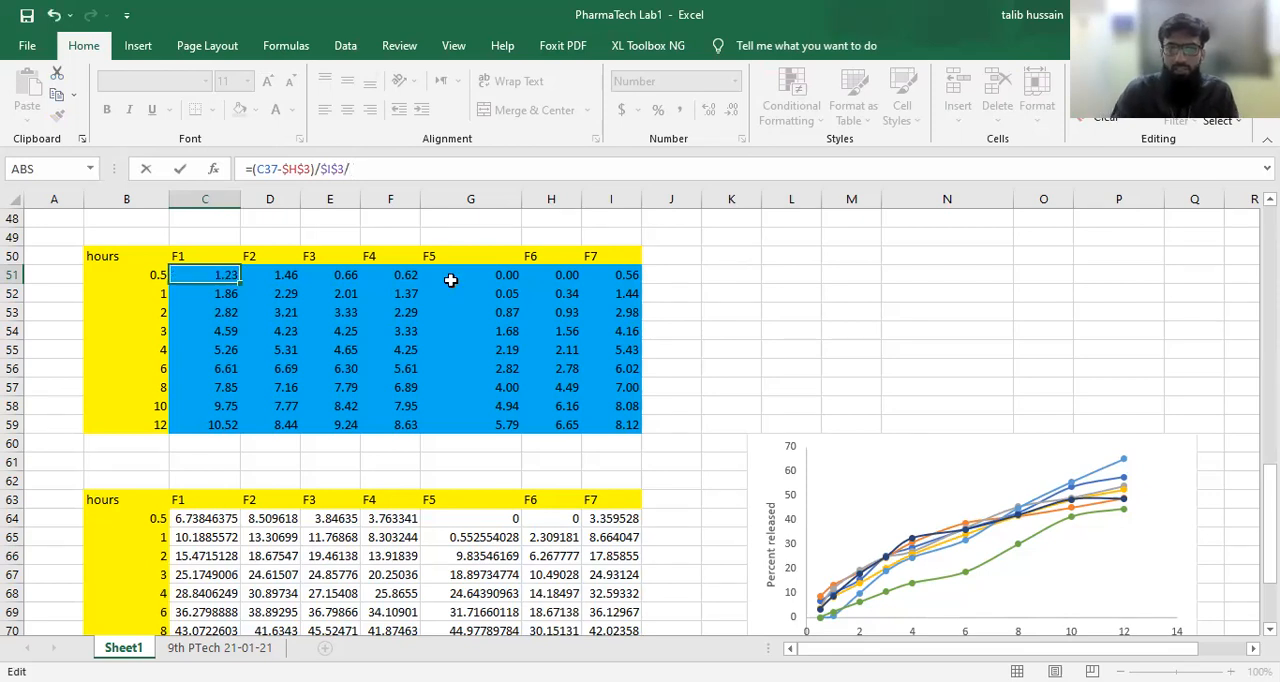
{"action": "scroll", "coordinate": [451, 277], "scroll_direction": "up", "scroll_amount": 5}
{"action": "scroll", "coordinate": [451, 280], "scroll_direction": "up", "scroll_amount": 1}
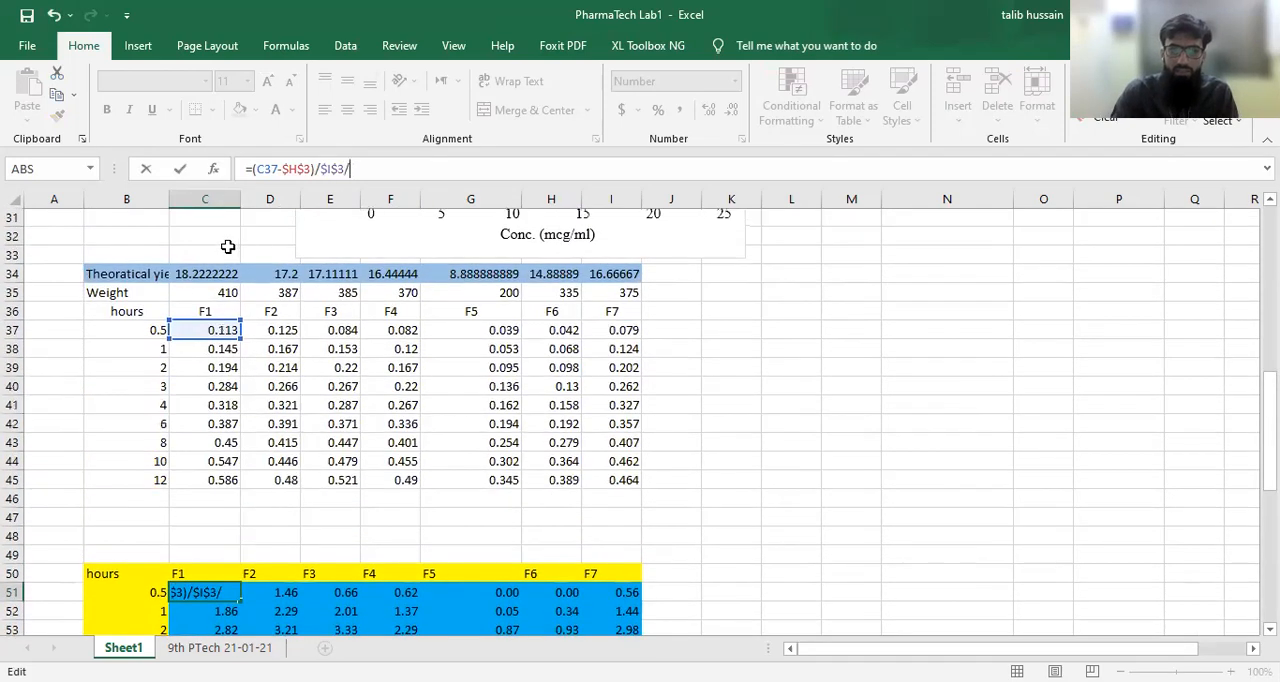
{"action": "left_click", "coordinate": [216, 271]}
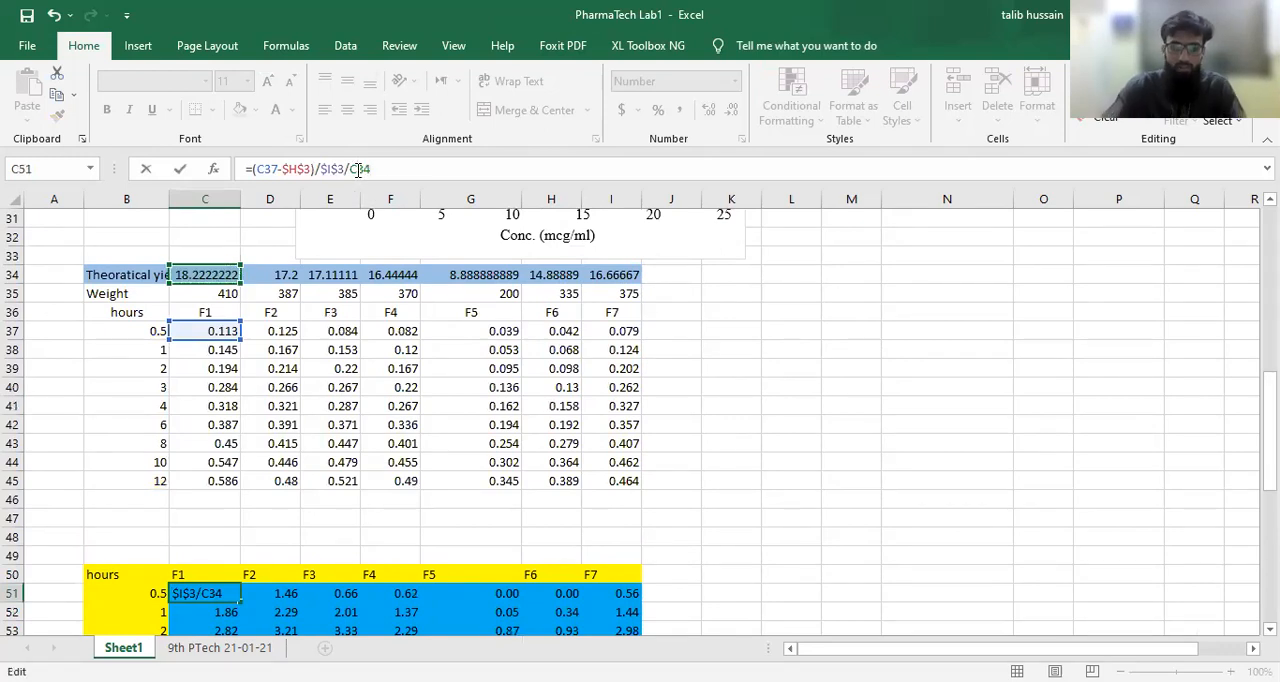
{"action": "type", "text": "$"}
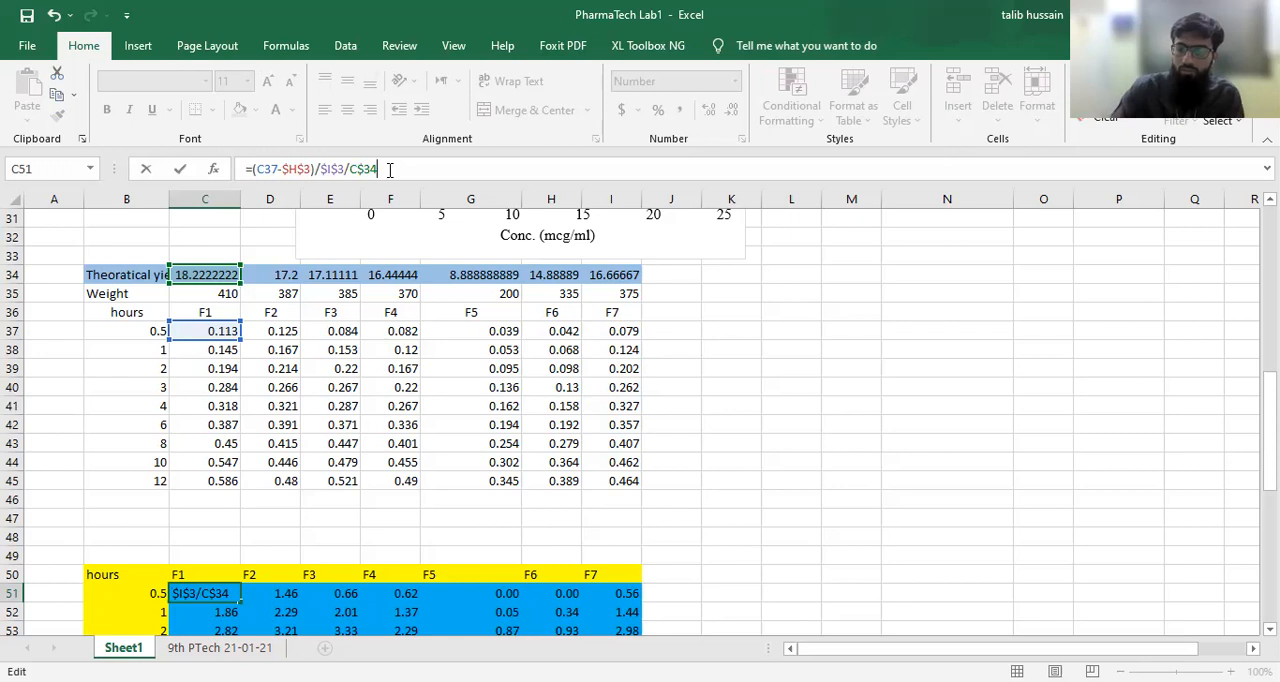
{"action": "type", "text": "*100"}
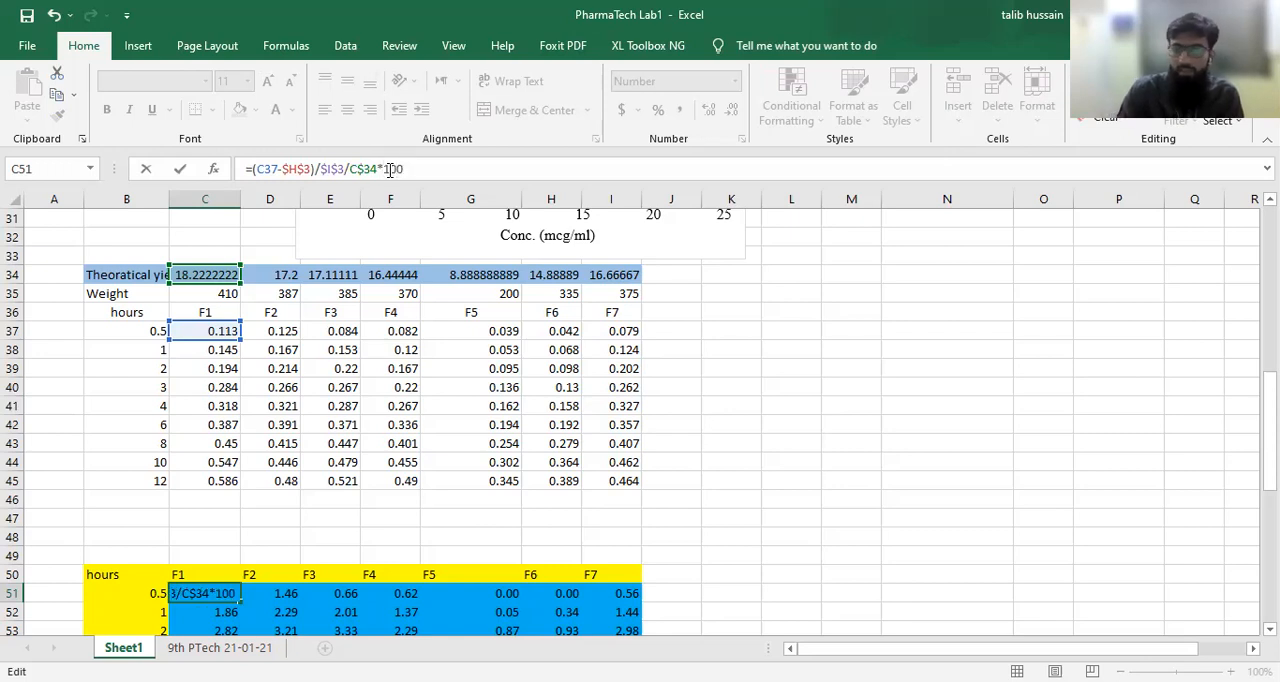
{"action": "key", "text": "Return"}
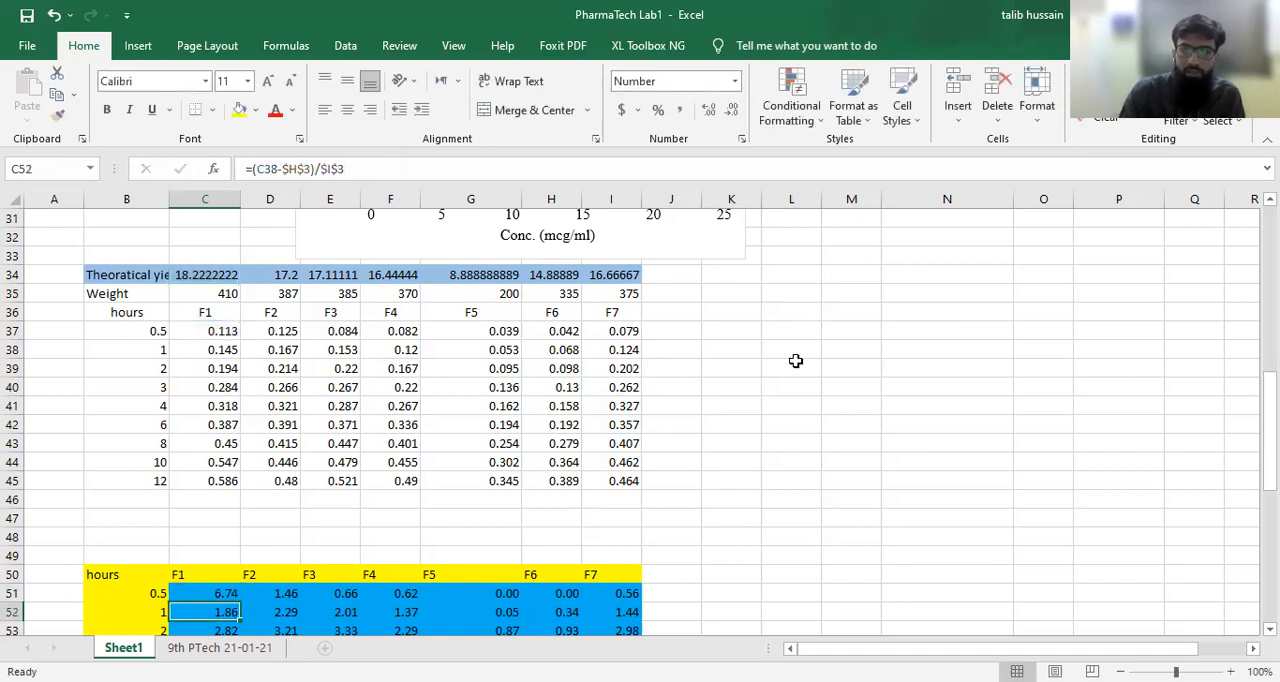
Step: Replace the formula in C64 with a direct reference to cell C51
{"action": "scroll", "coordinate": [795, 314], "scroll_direction": "down", "scroll_amount": 3}
{"action": "scroll", "coordinate": [795, 312], "scroll_direction": "down", "scroll_amount": 2}
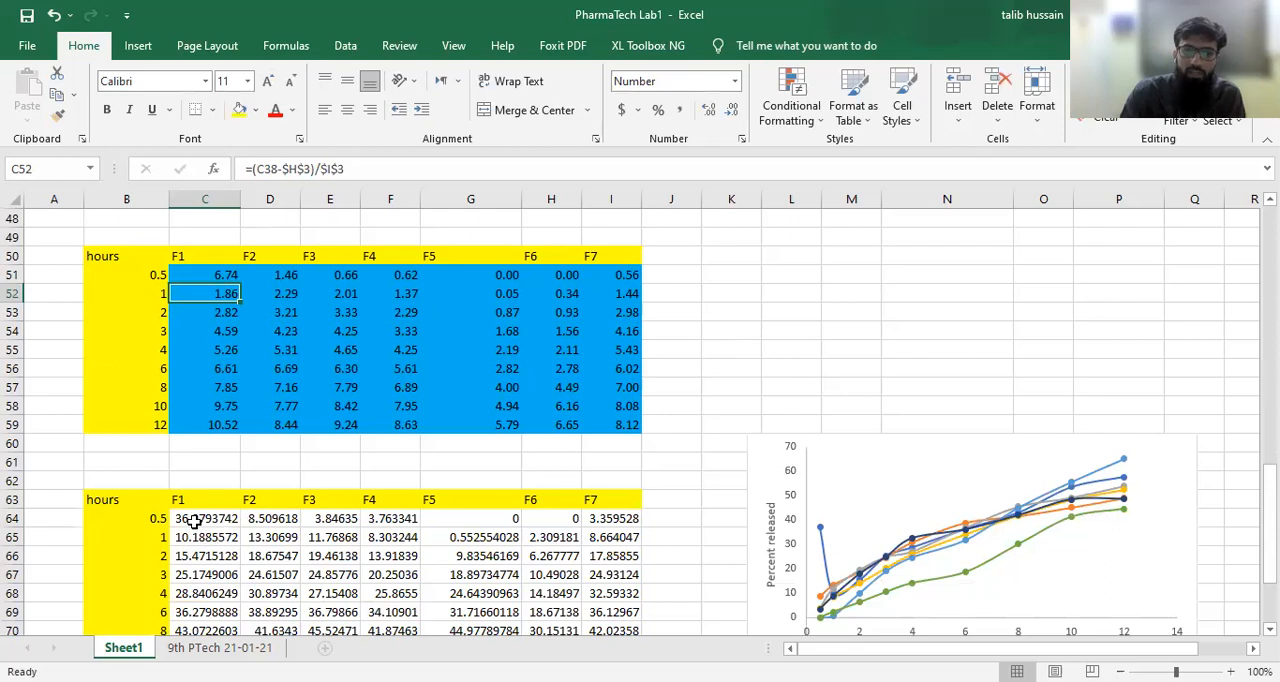
{"action": "left_click", "coordinate": [197, 521]}
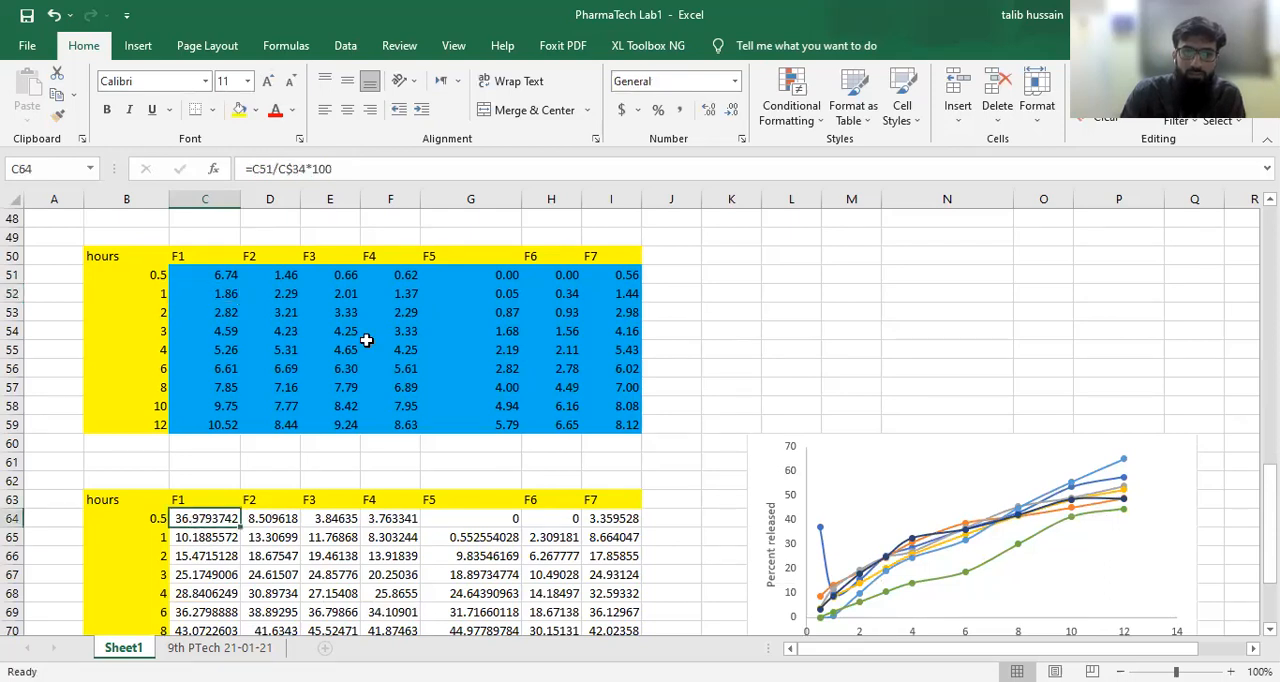
{"action": "left_click_drag", "start_coordinate": [336, 168], "coordinate": [253, 168]}
{"action": "key", "text": "BackSpace"}
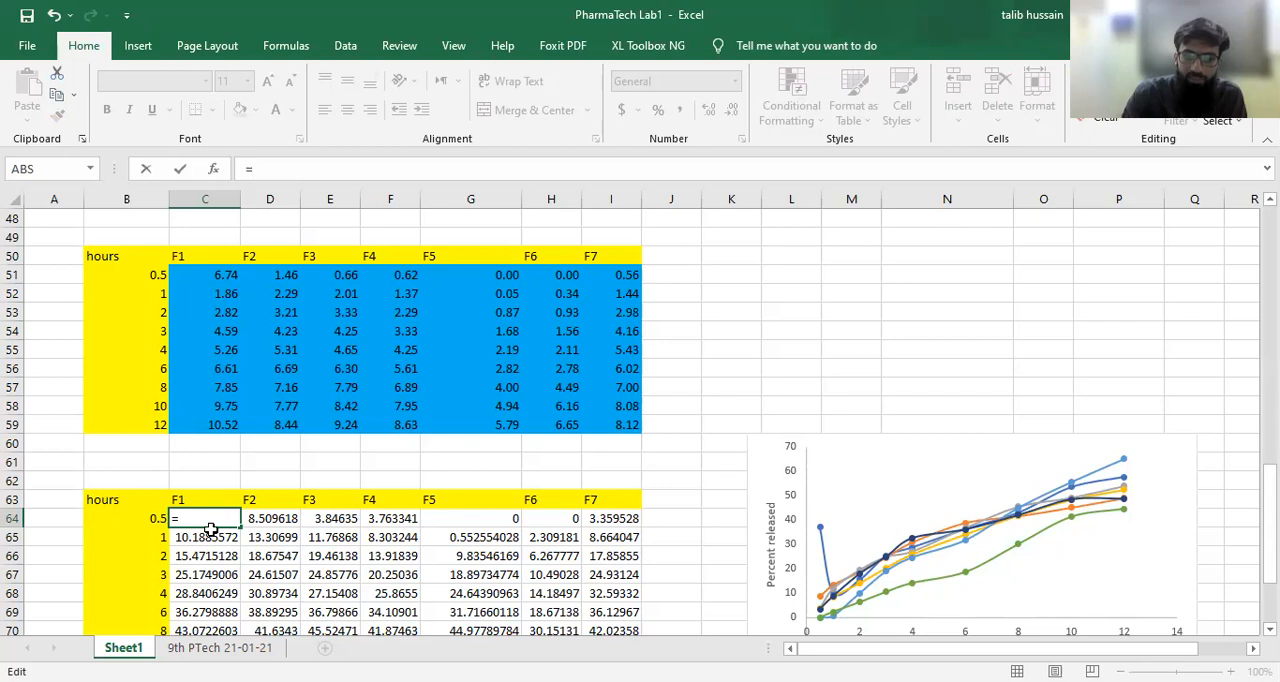
{"action": "left_click", "coordinate": [218, 274]}
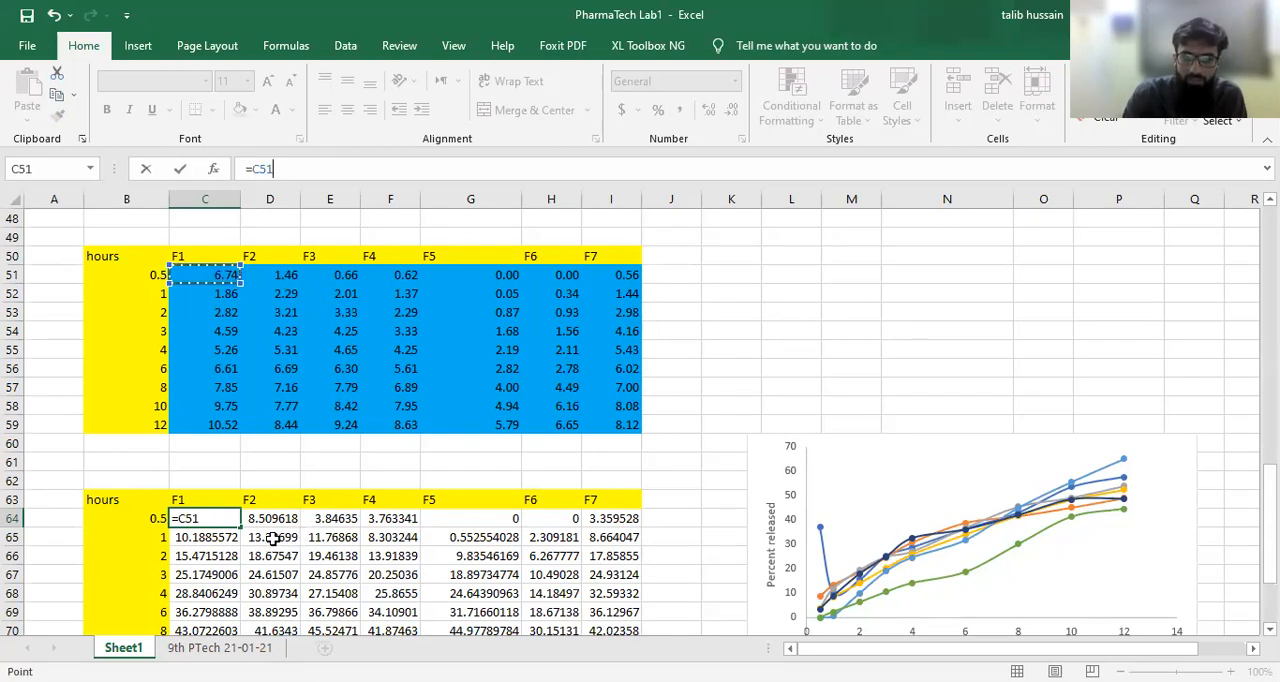
{"action": "left_click_drag", "start_coordinate": [232, 278], "coordinate": [285, 278]}
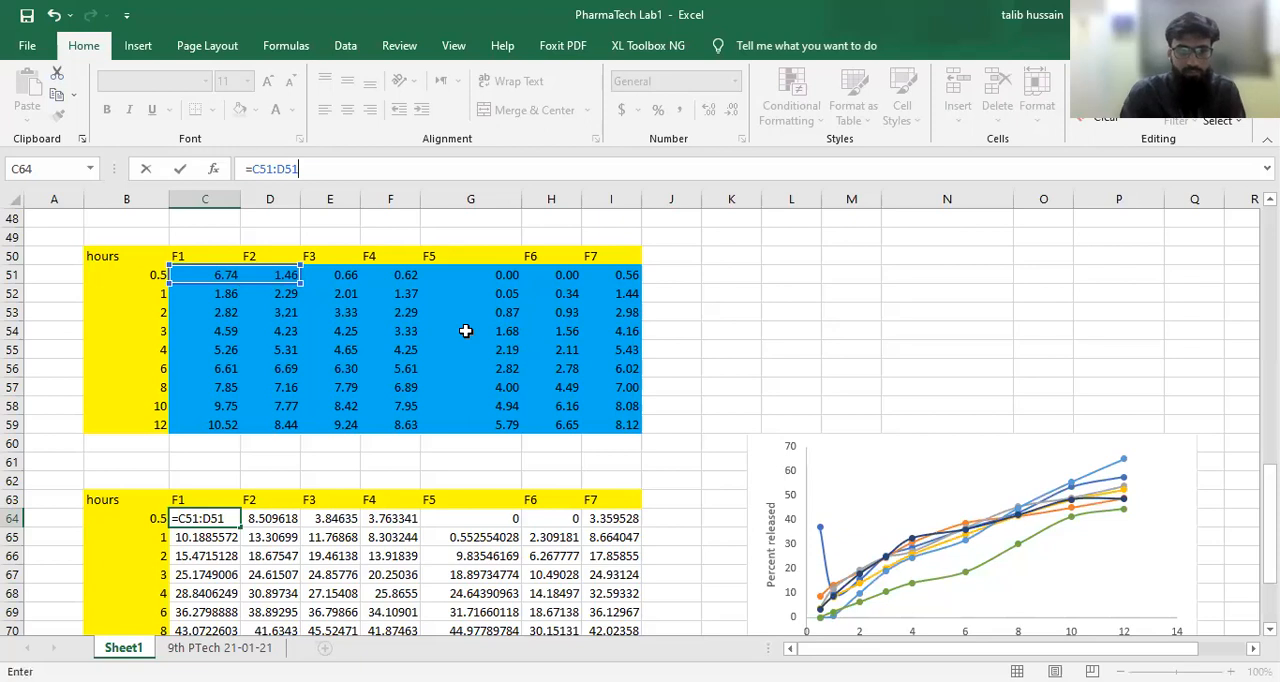
{"action": "key", "text": "ctrl+z"}
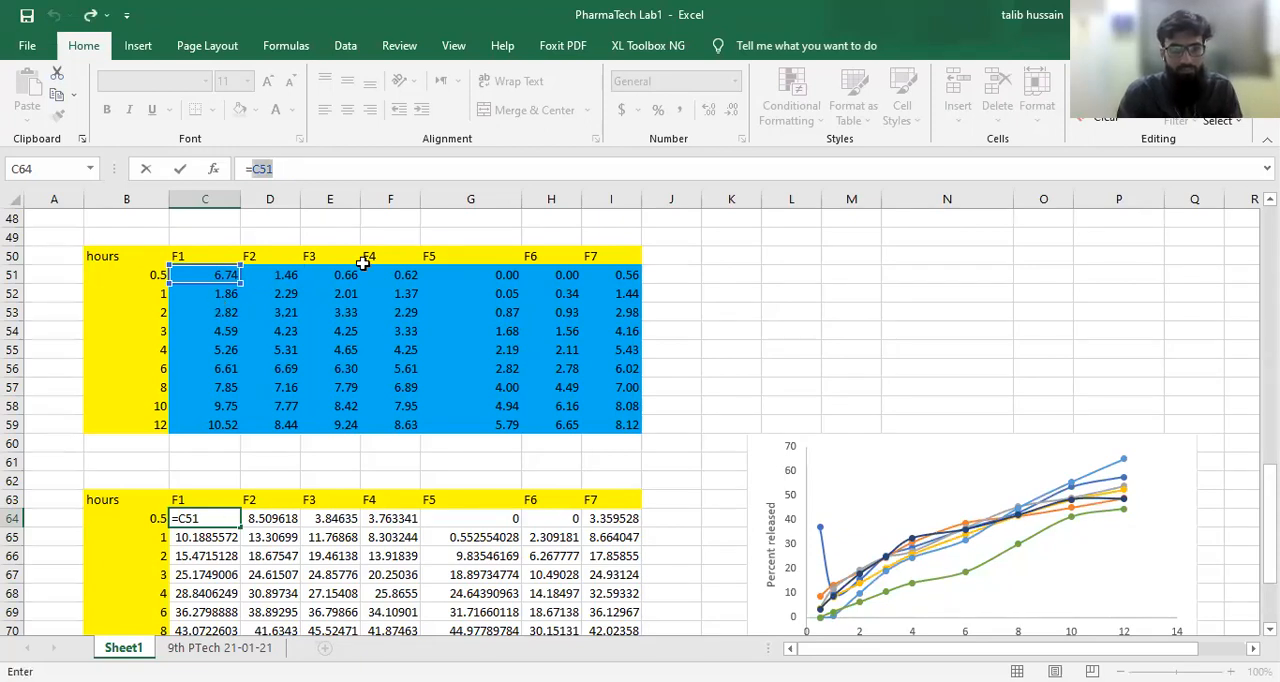
{"action": "key", "text": "shift+Right"}
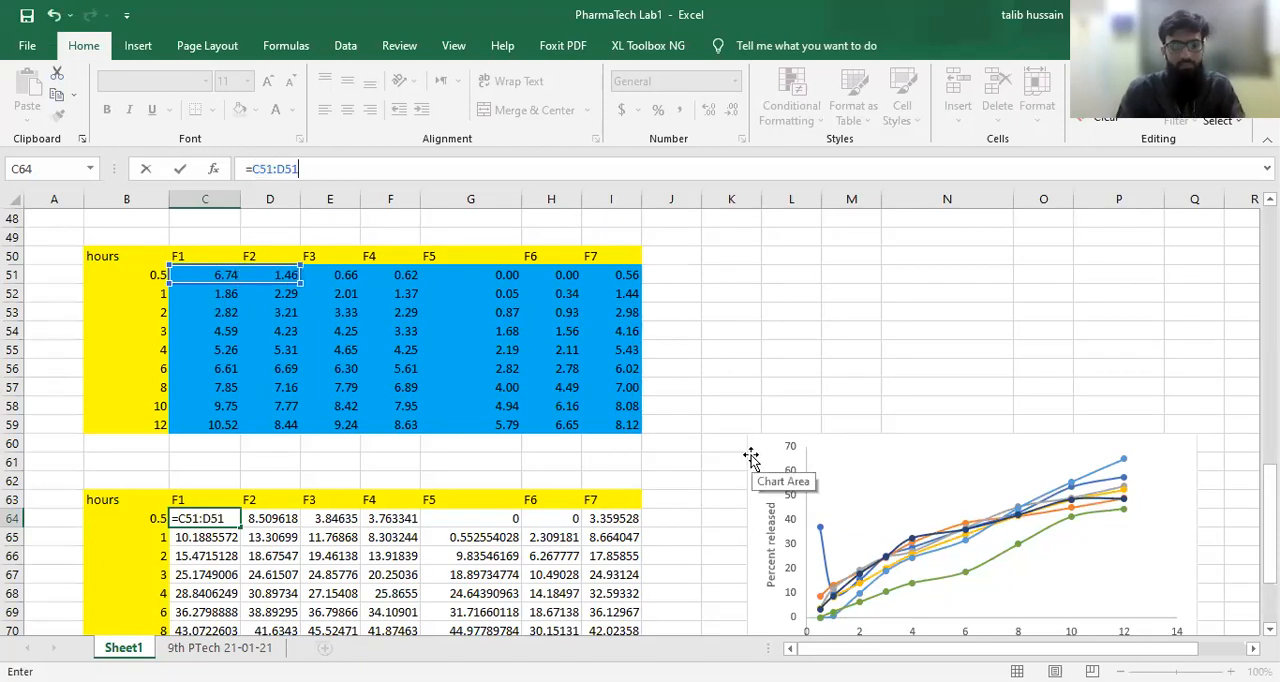
{"action": "key", "text": "shift+Left"}
{"action": "key", "text": "shift+Right"}
{"action": "key", "text": "ctrl+z"}
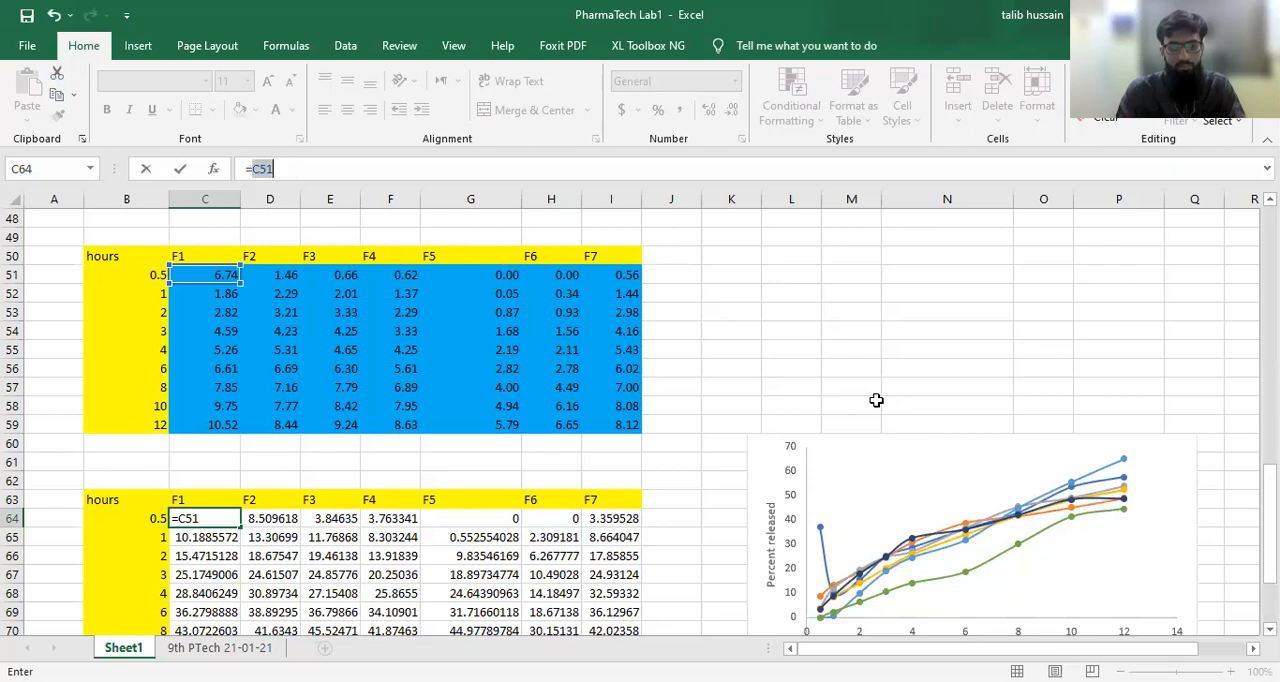
{"action": "left_click", "coordinate": [785, 308]}
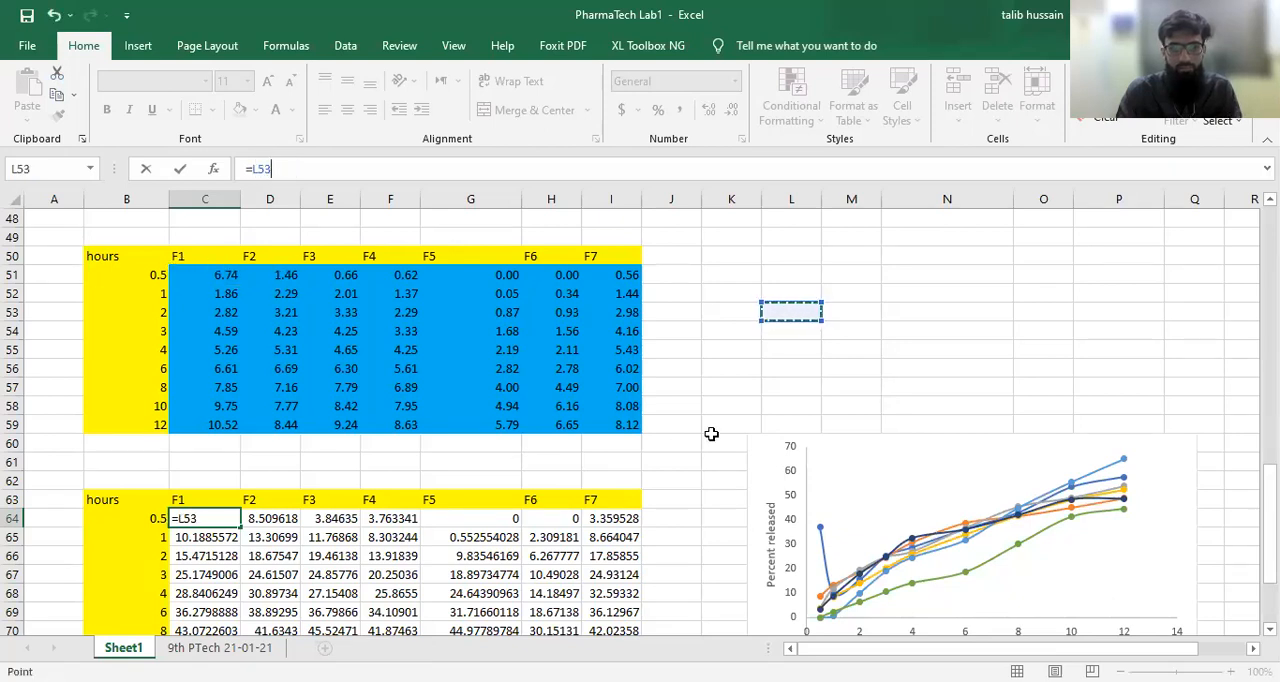
{"action": "key", "text": "ctrl+Return"}
{"action": "key", "text": "Return"}
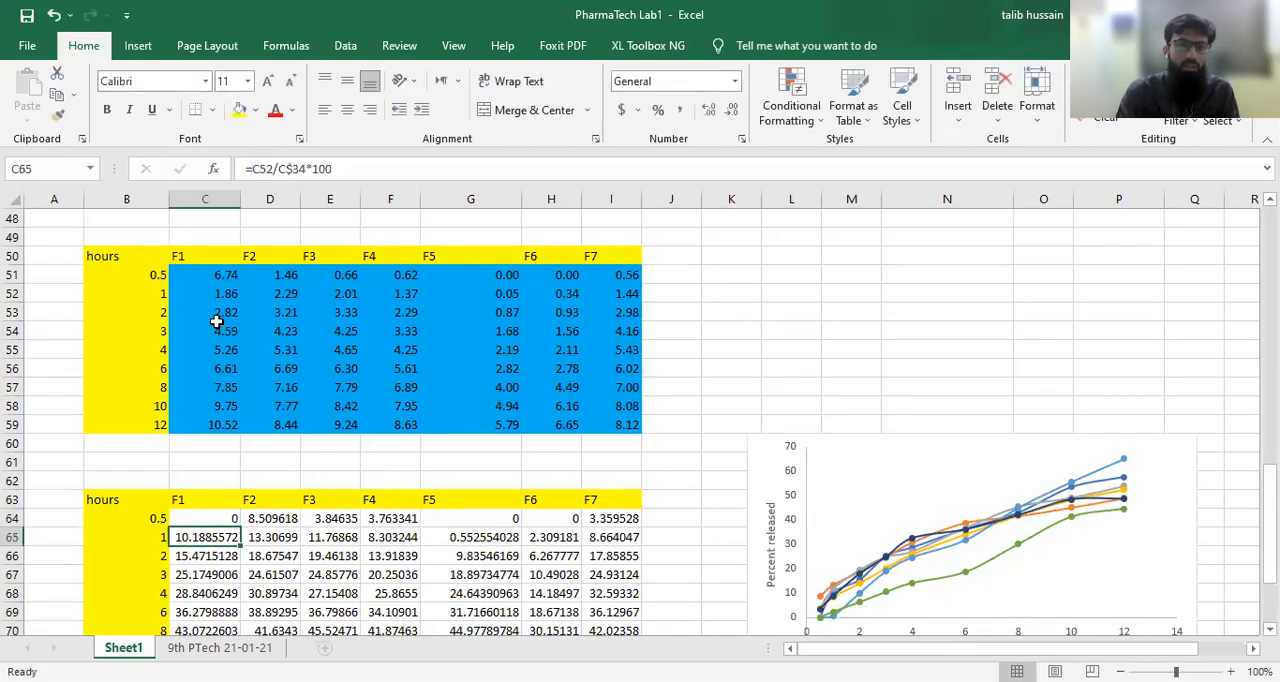
Step: Fill the C51 percent release formula across to F7 and down to 12 hours, covering C51:I59
{"action": "left_click", "coordinate": [214, 272]}
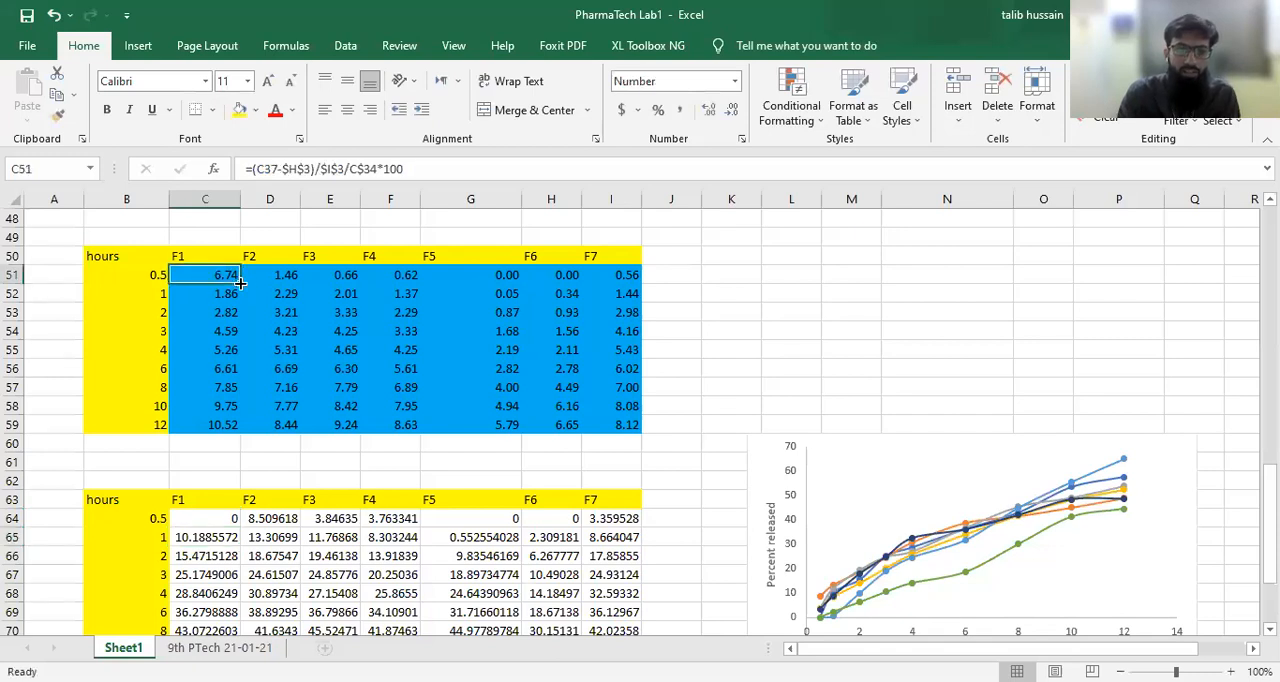
{"action": "left_click_drag", "start_coordinate": [240, 283], "coordinate": [297, 283]}
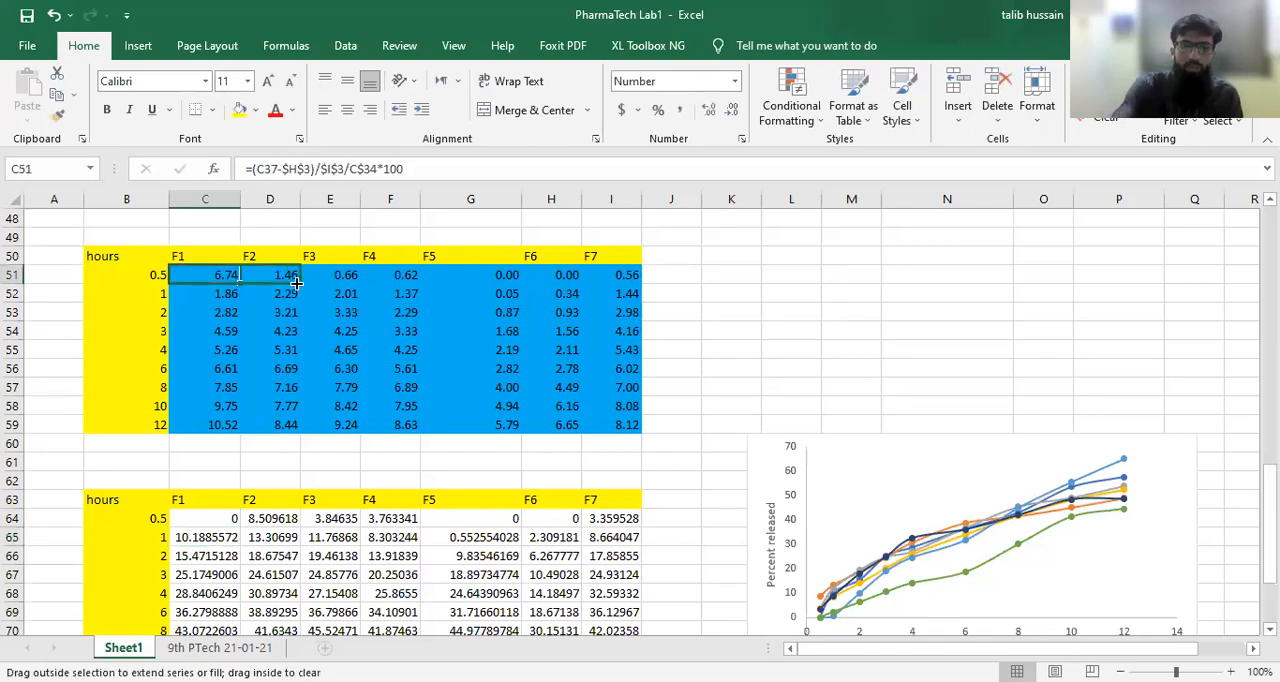
{"action": "left_click_drag", "start_coordinate": [297, 283], "coordinate": [297, 283]}
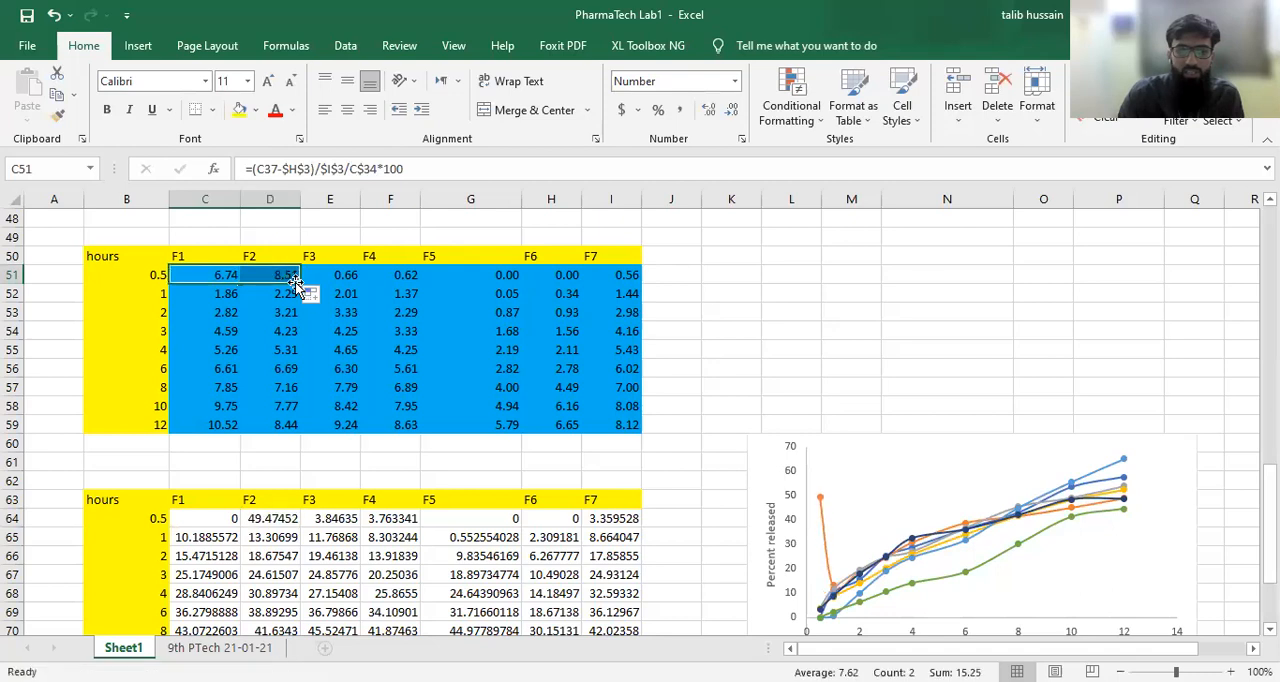
{"action": "left_click_drag", "start_coordinate": [298, 283], "coordinate": [634, 281]}
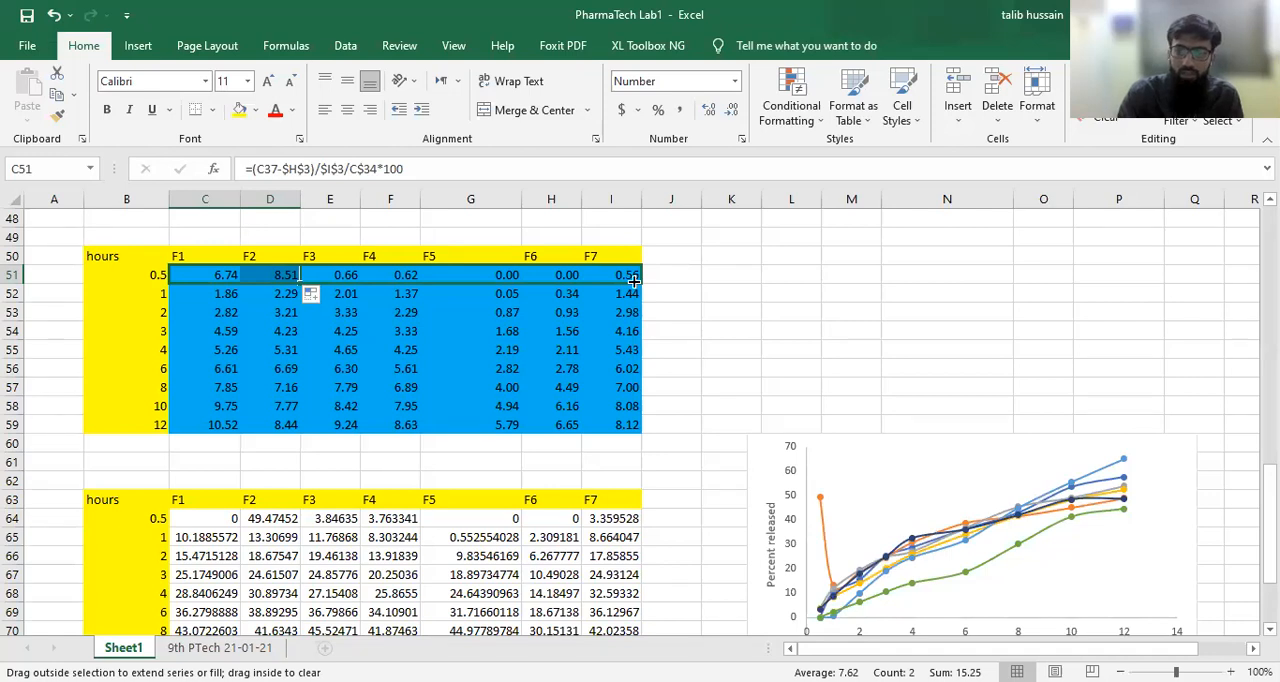
{"action": "left_click_drag", "start_coordinate": [634, 281], "coordinate": [634, 281]}
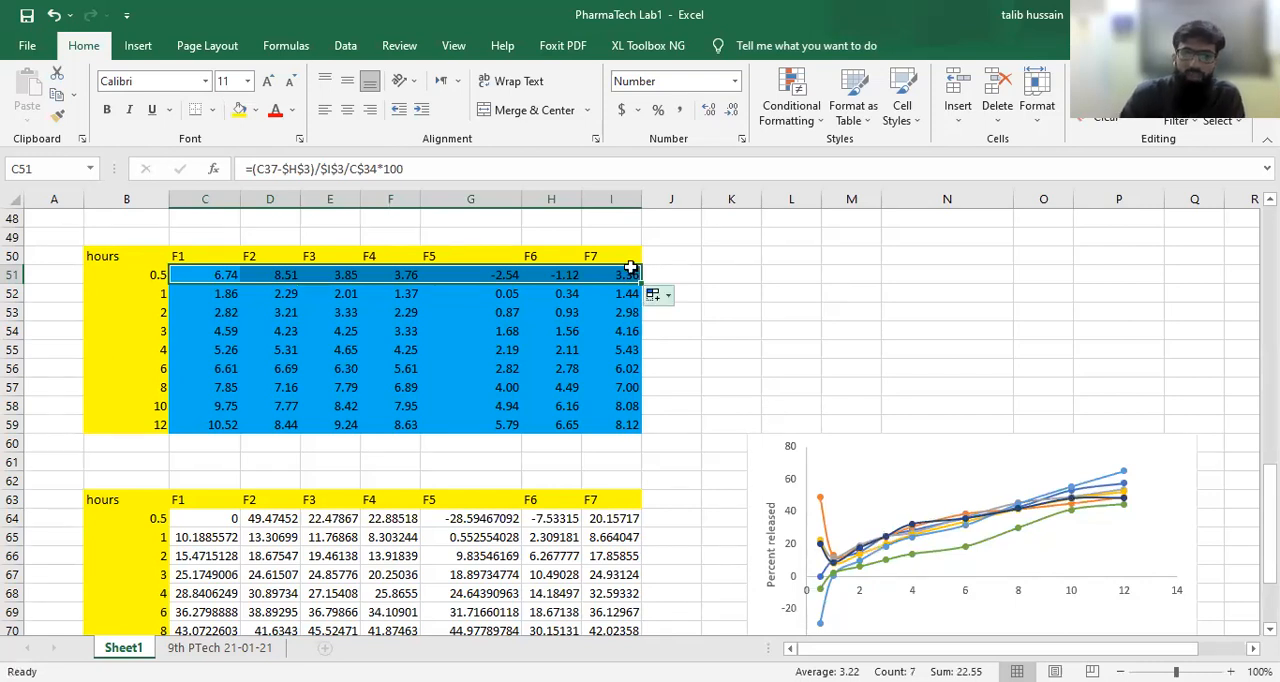
{"action": "left_click_drag", "start_coordinate": [639, 281], "coordinate": [637, 426]}
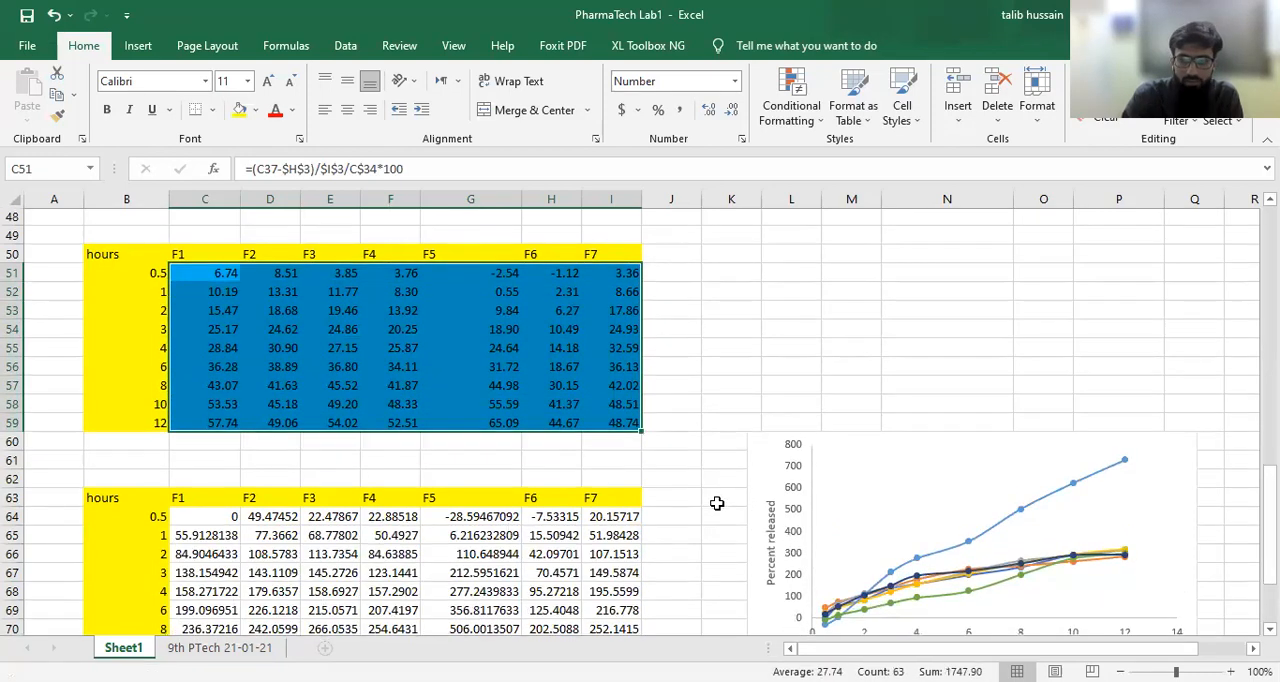
Step: Clear the contents of the redundant lower percent release table in B63:I72
{"action": "scroll", "coordinate": [717, 503], "scroll_direction": "down", "scroll_amount": 2}
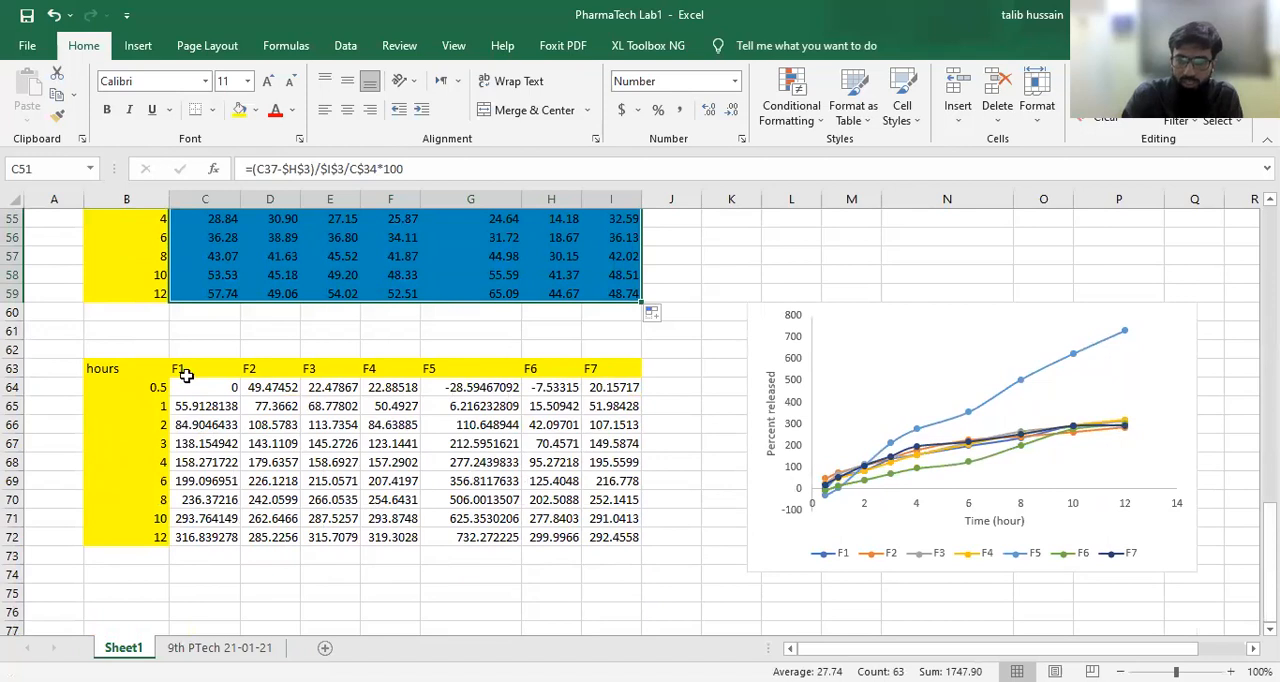
{"action": "left_click_drag", "start_coordinate": [126, 370], "coordinate": [620, 540]}
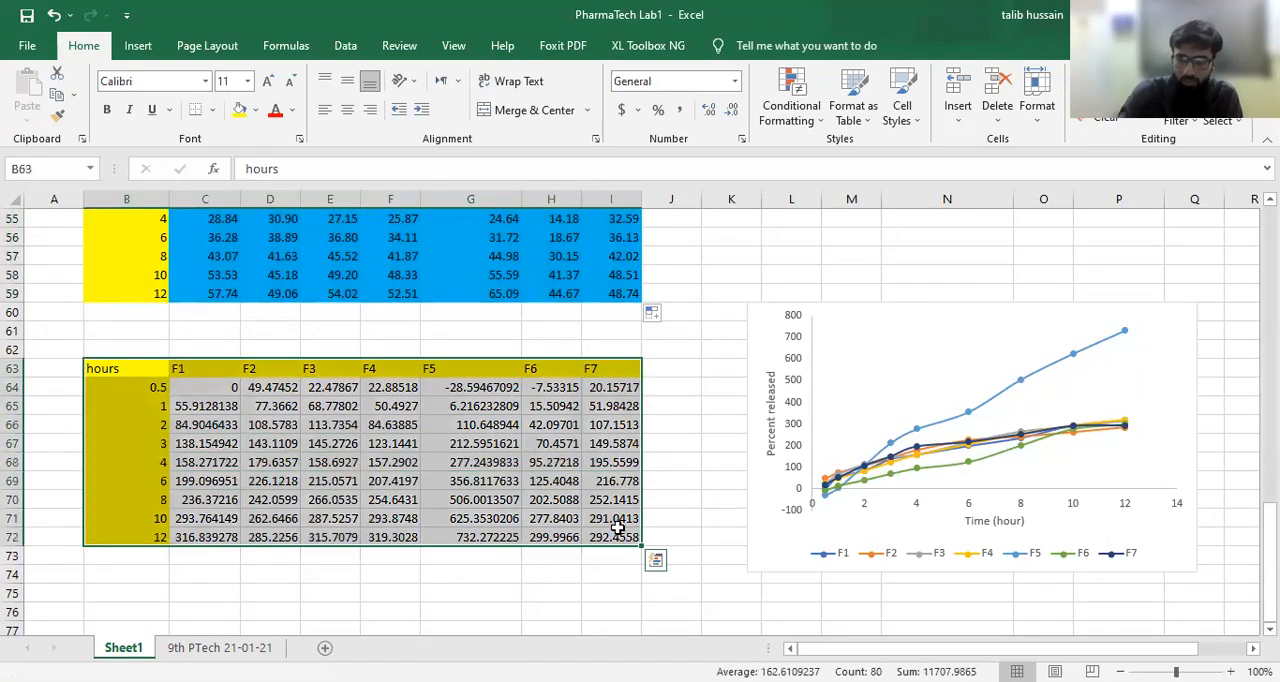
{"action": "key", "text": "Delete"}
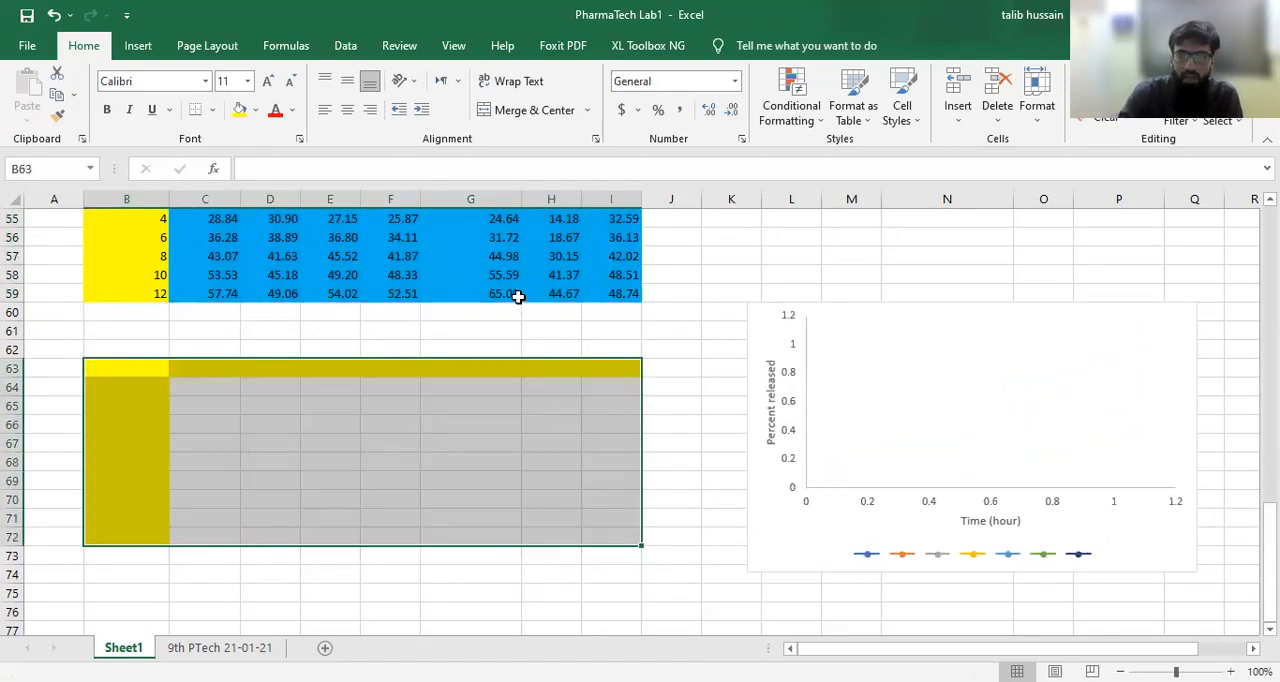
Step: Insert a scatter chart with smooth lines and markers from B50:I59 and move it beside the table, spanning about columns K to P
{"action": "scroll", "coordinate": [517, 297], "scroll_direction": "up", "scroll_amount": 3}
{"action": "left_click", "coordinate": [878, 520]}
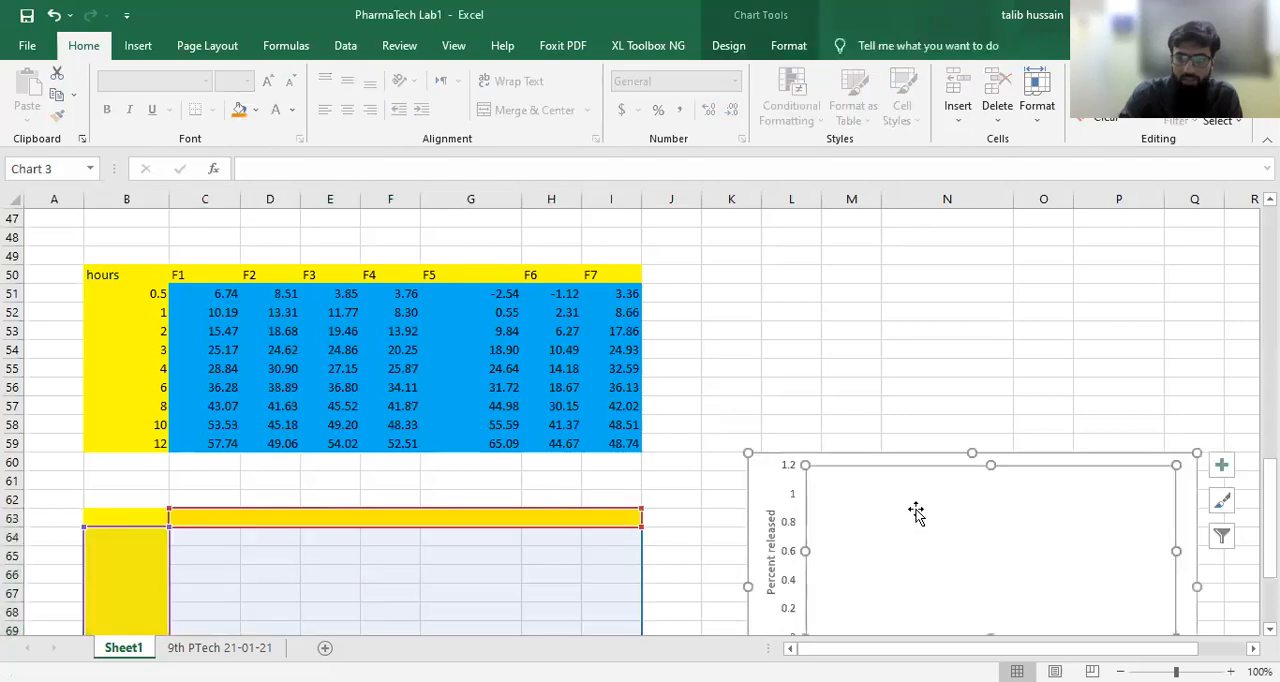
{"action": "left_click_drag", "start_coordinate": [107, 280], "coordinate": [615, 440]}
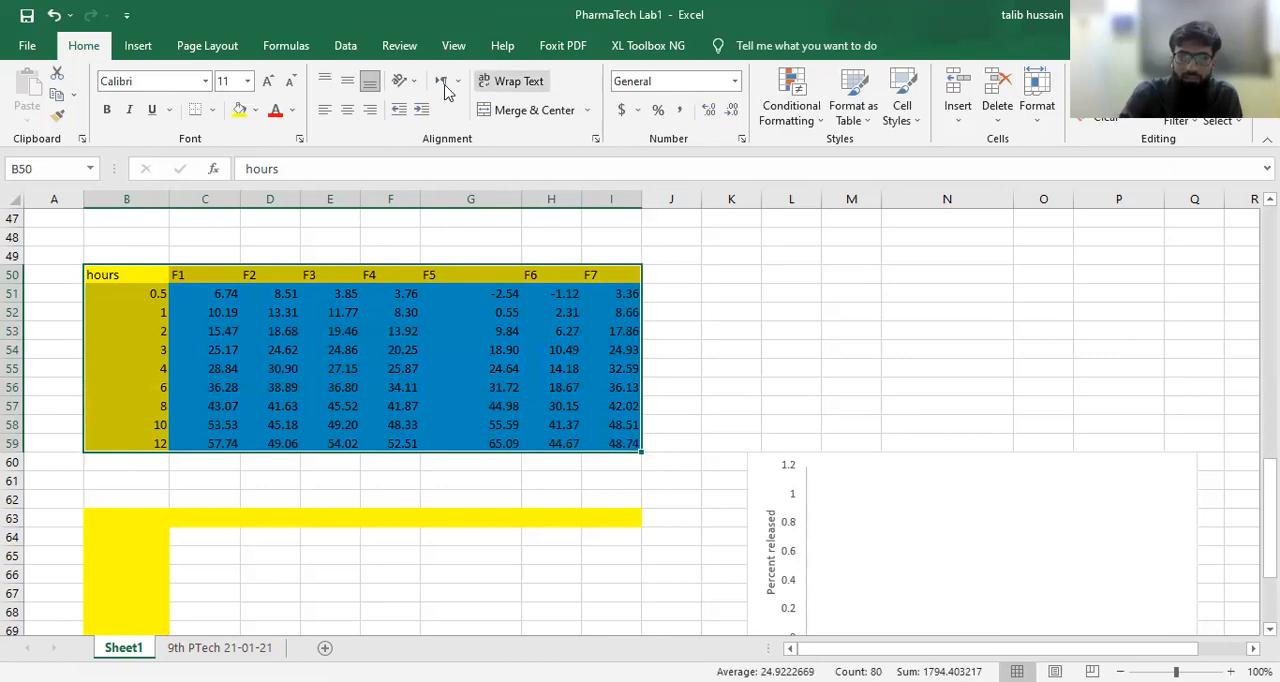
{"action": "left_click", "coordinate": [138, 48]}
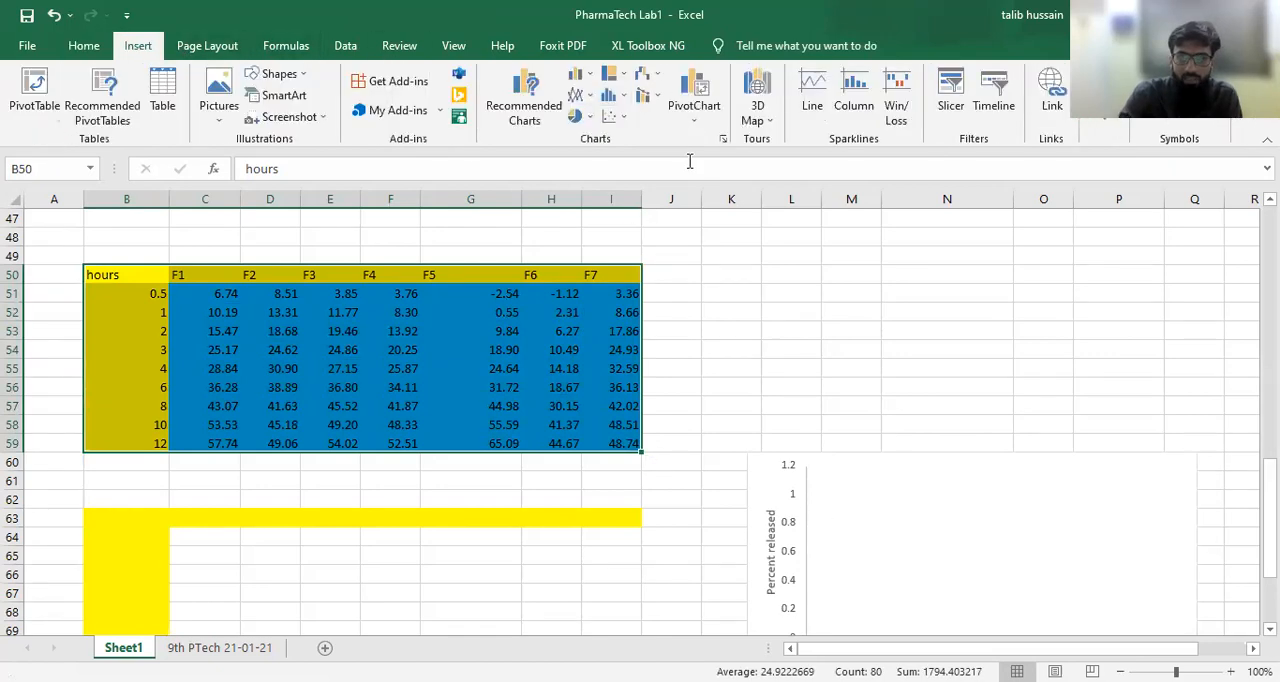
{"action": "left_click", "coordinate": [665, 174]}
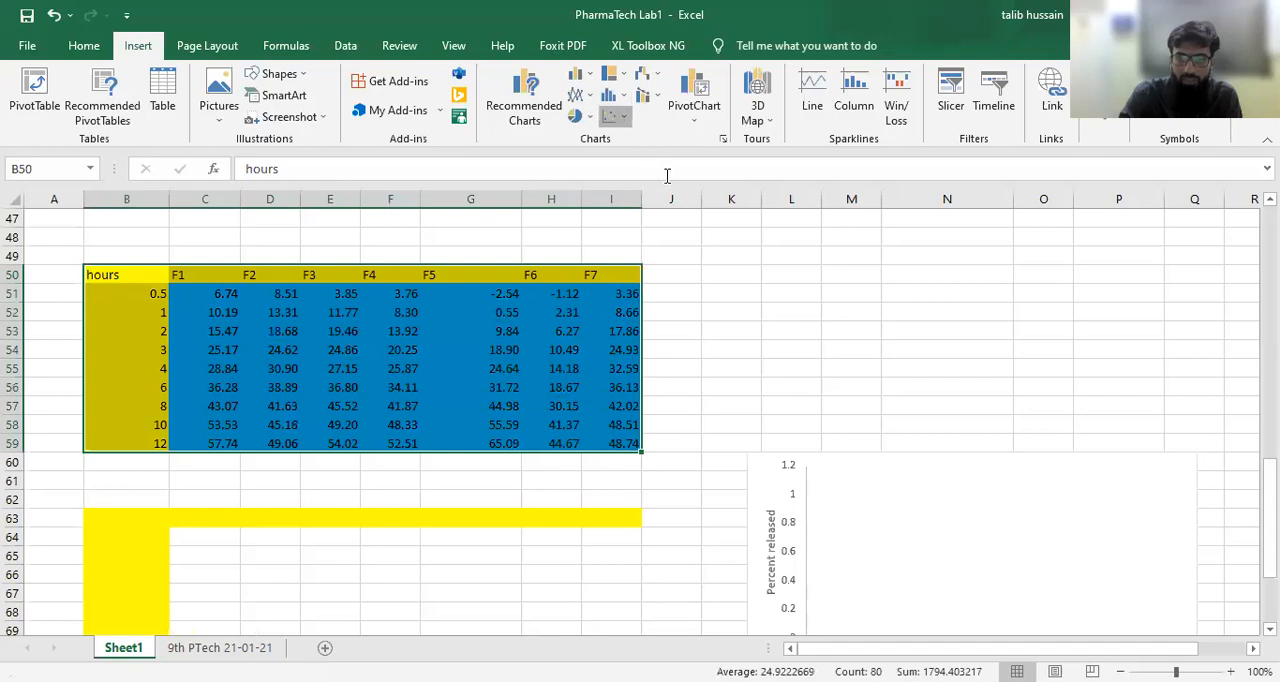
{"action": "left_click_drag", "start_coordinate": [738, 301], "coordinate": [1014, 257]}
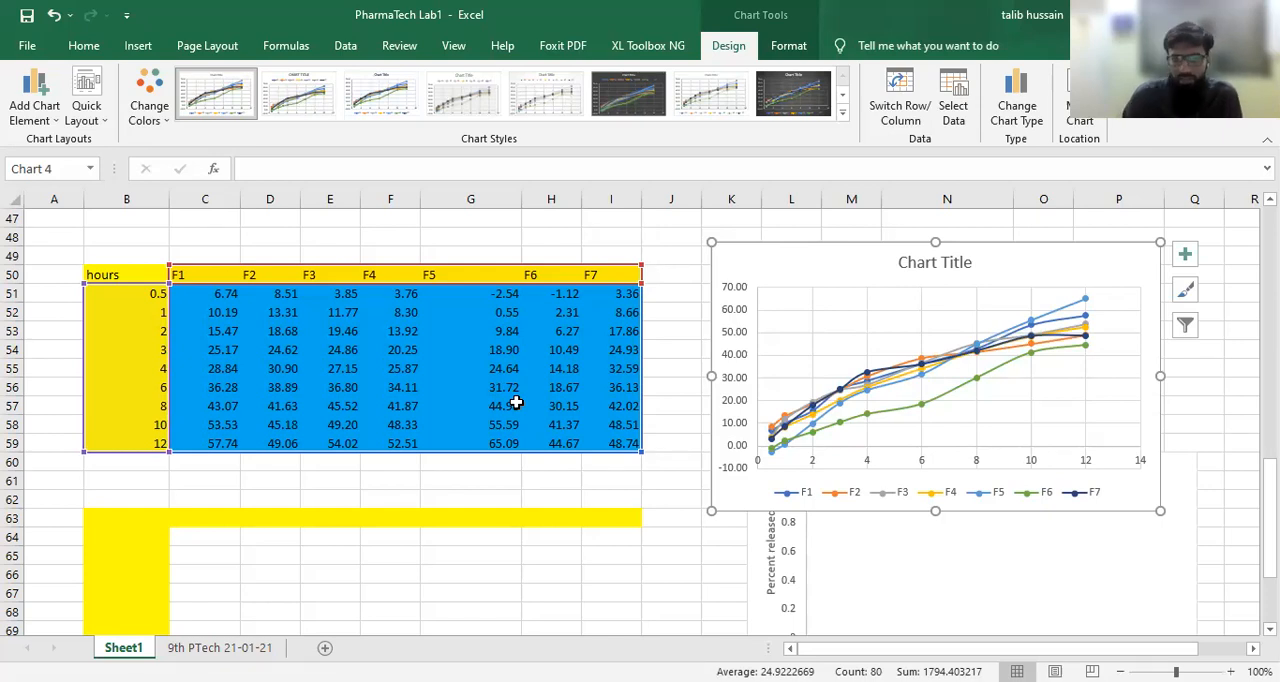
{"action": "scroll", "coordinate": [476, 585], "scroll_direction": "down", "scroll_amount": 2}
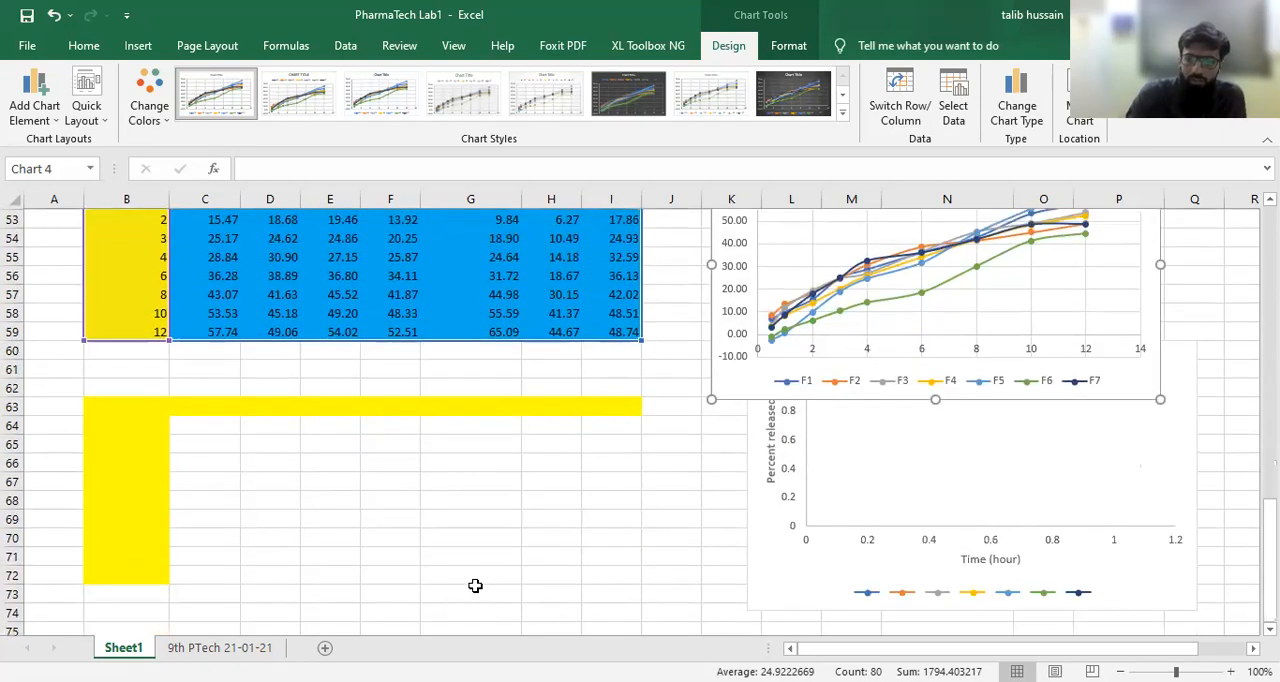
{"action": "scroll", "coordinate": [475, 585], "scroll_direction": "up", "scroll_amount": 2}
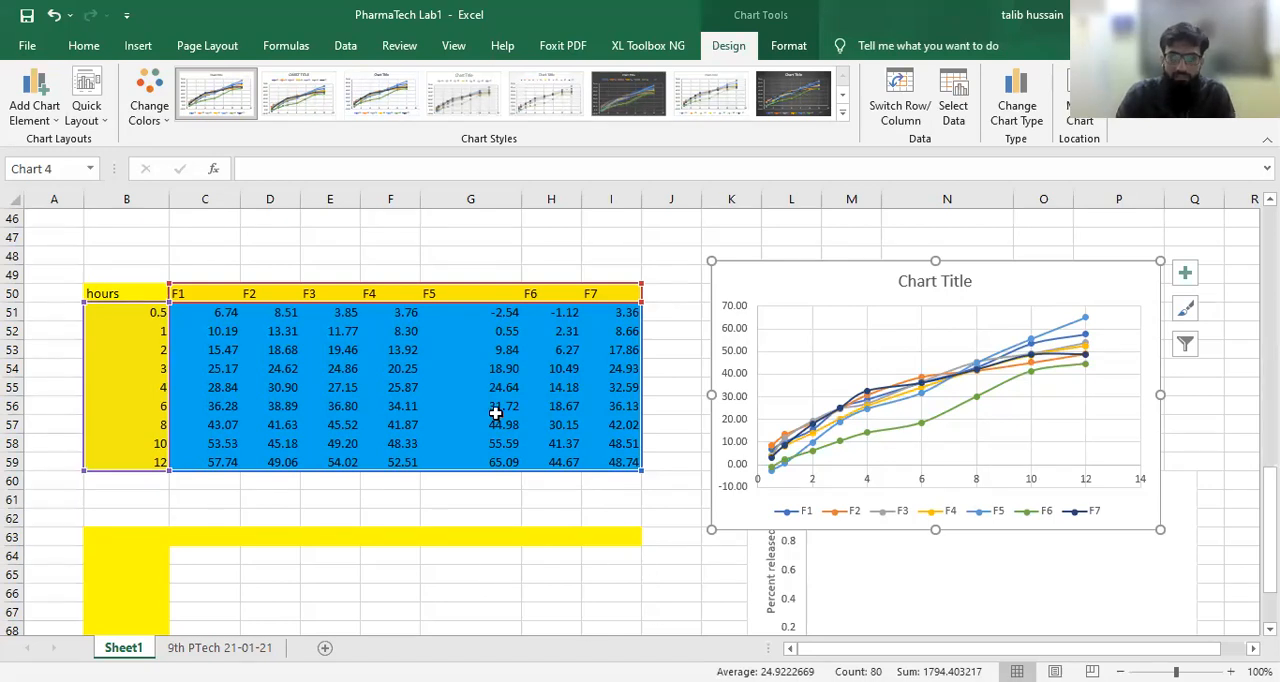
{"action": "scroll", "coordinate": [495, 412], "scroll_direction": "up", "scroll_amount": 5}
{"action": "scroll", "coordinate": [495, 412], "scroll_direction": "up", "scroll_amount": 10}
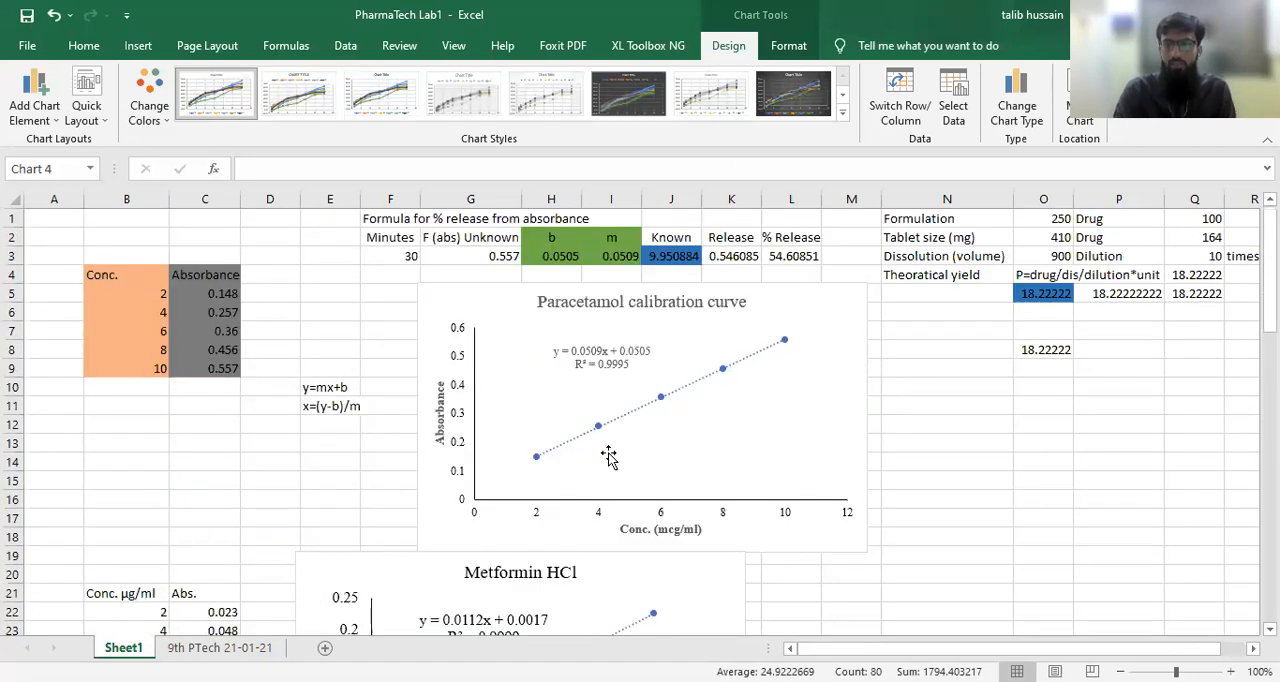
{"action": "scroll", "coordinate": [548, 528], "scroll_direction": "down", "scroll_amount": 1}
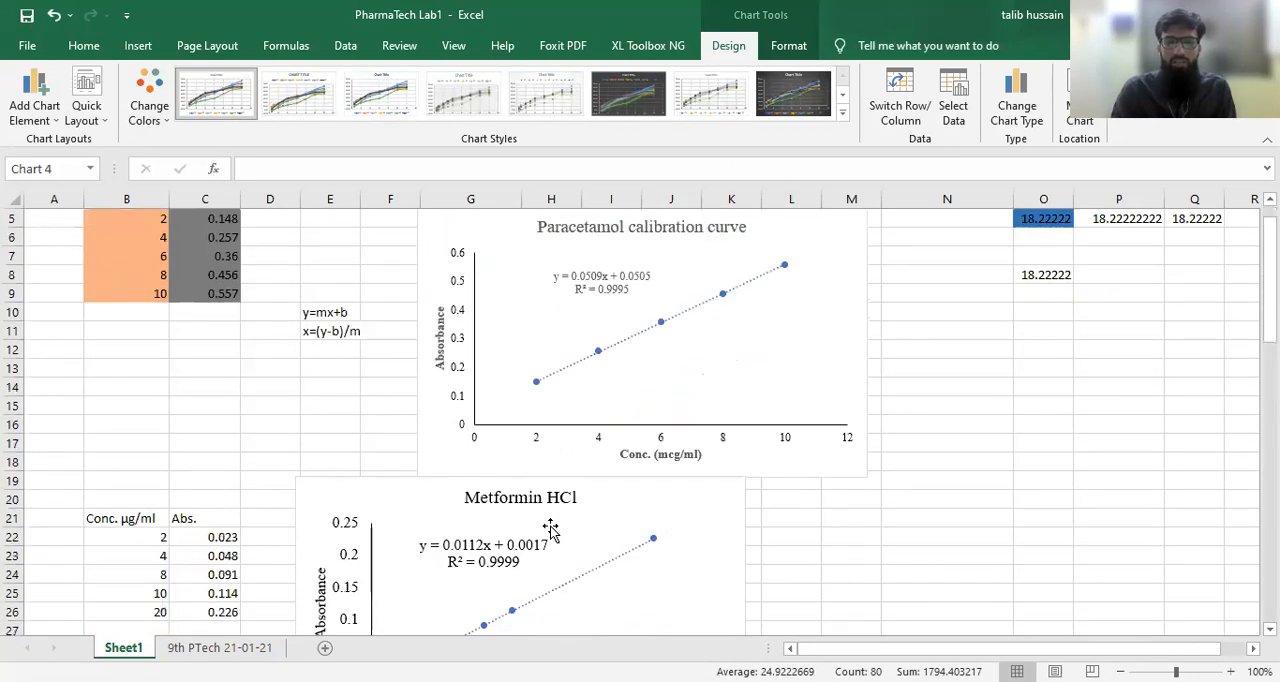
{"action": "scroll", "coordinate": [550, 528], "scroll_direction": "down", "scroll_amount": 3}
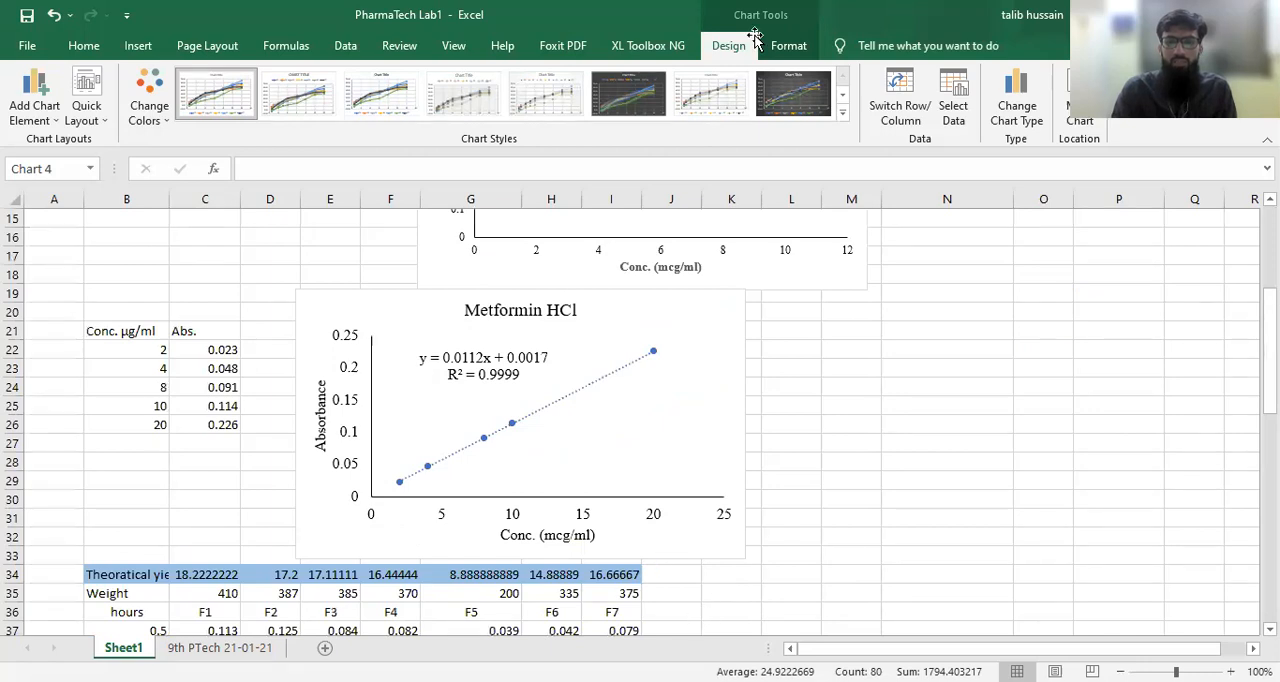